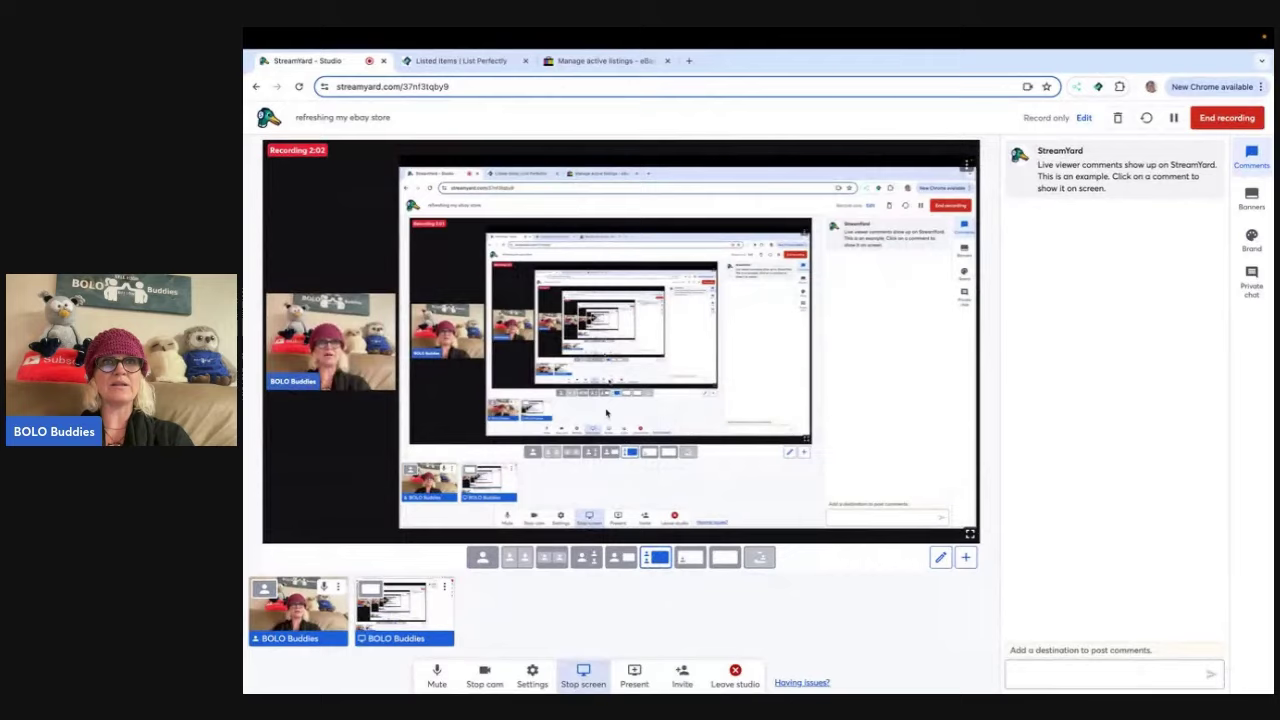
- Switch to the eBay active listings and mark the first four listings for crossposting with the List Perfectly selection mode
left_click(590, 61)
scroll(560, 374, "down", 2)
scroll(560, 374, "down", 4)
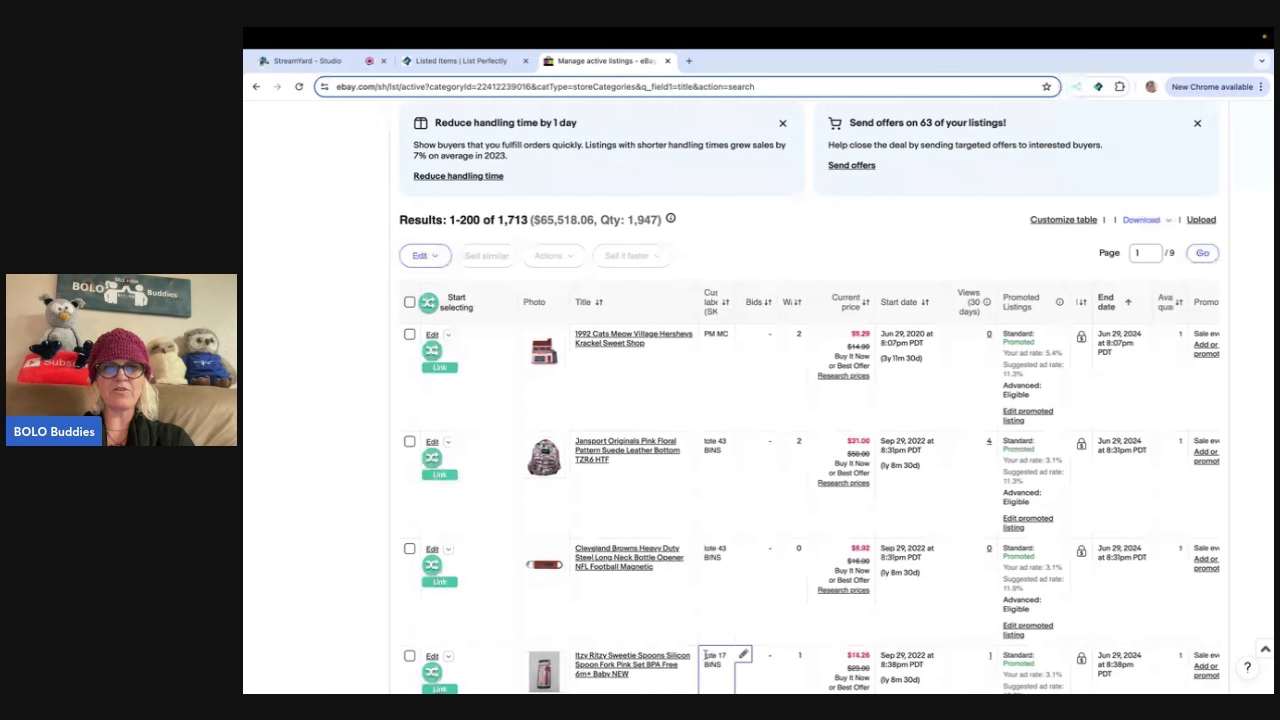
scroll(722, 591, "down", 1)
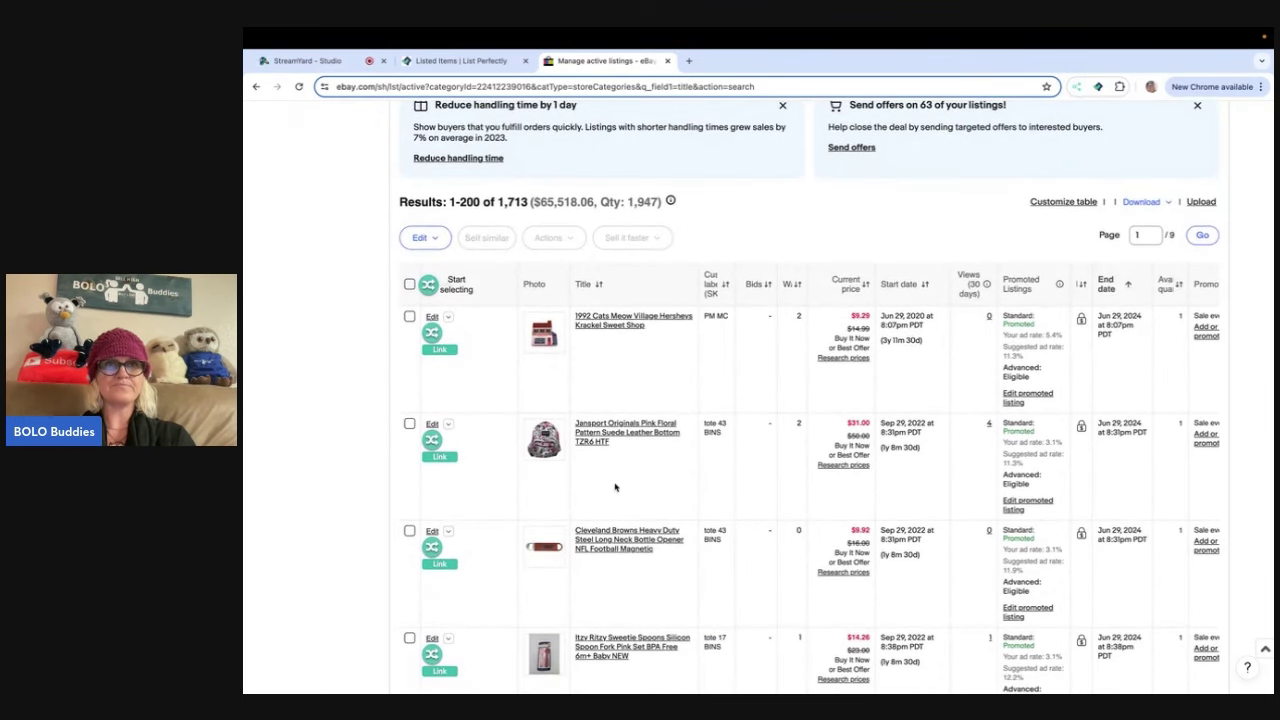
left_click(428, 286)
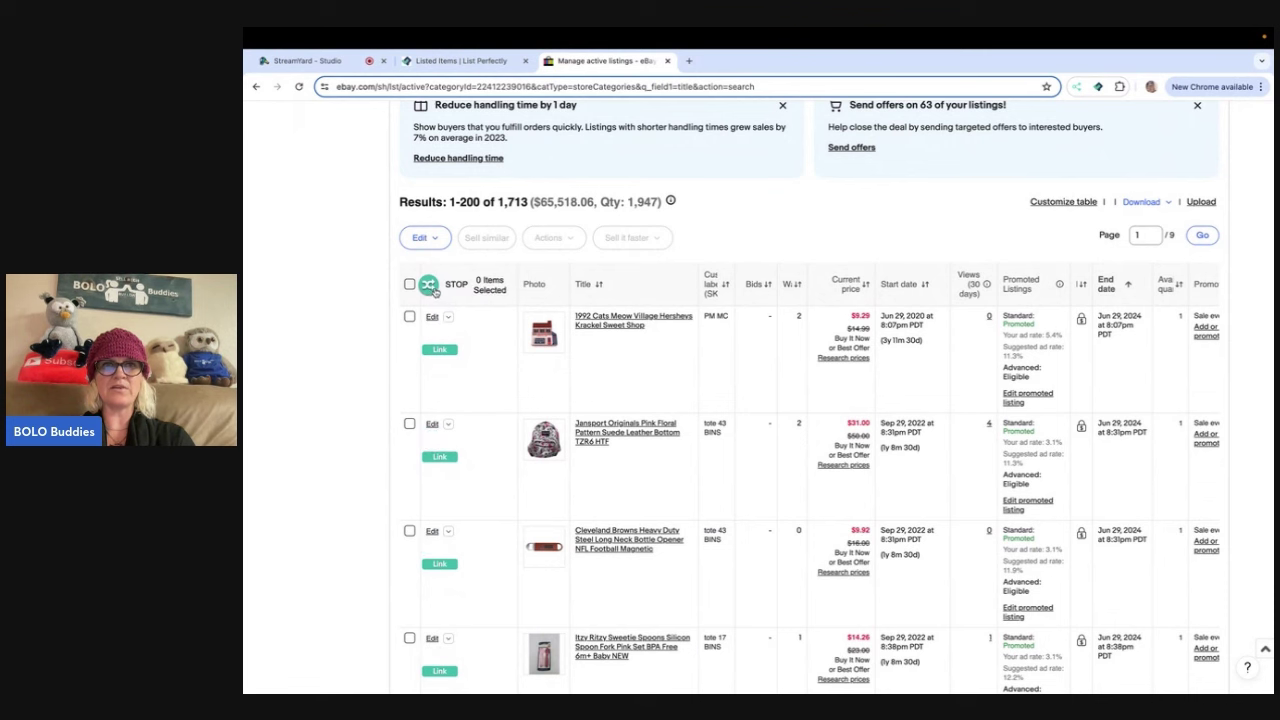
left_click(493, 374)
left_click(490, 456)
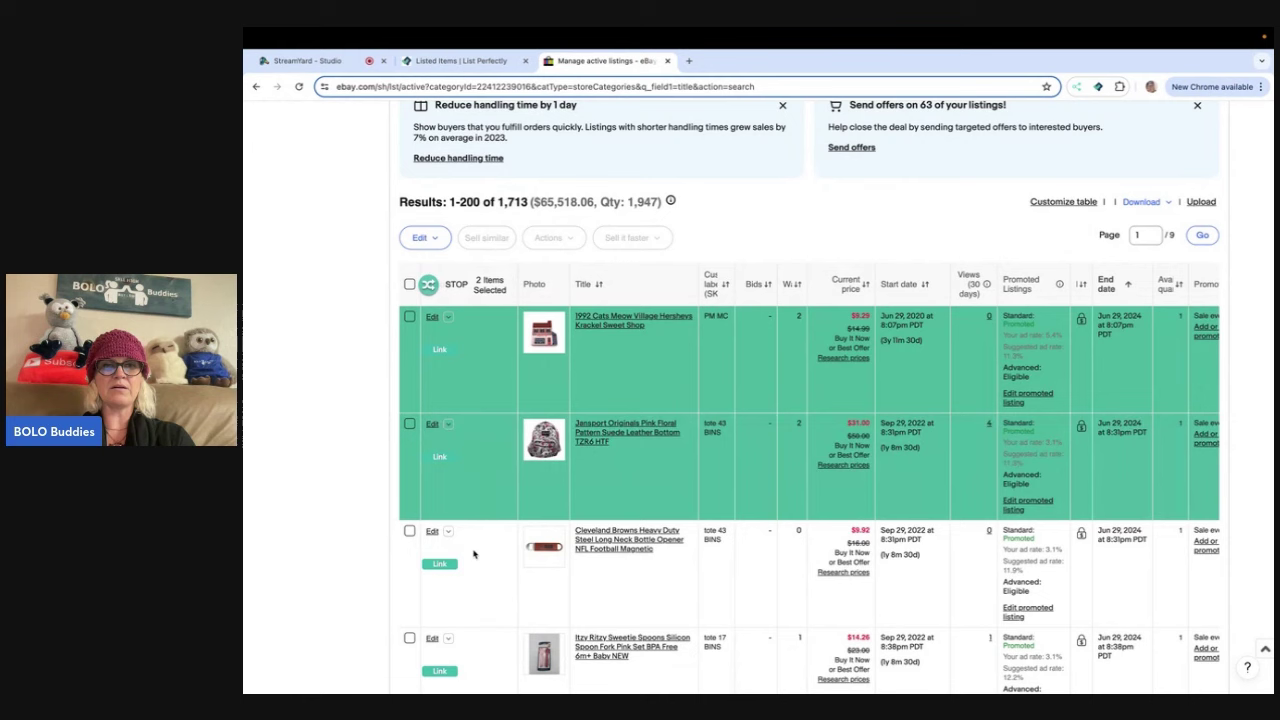
left_click(476, 555)
left_click(474, 652)
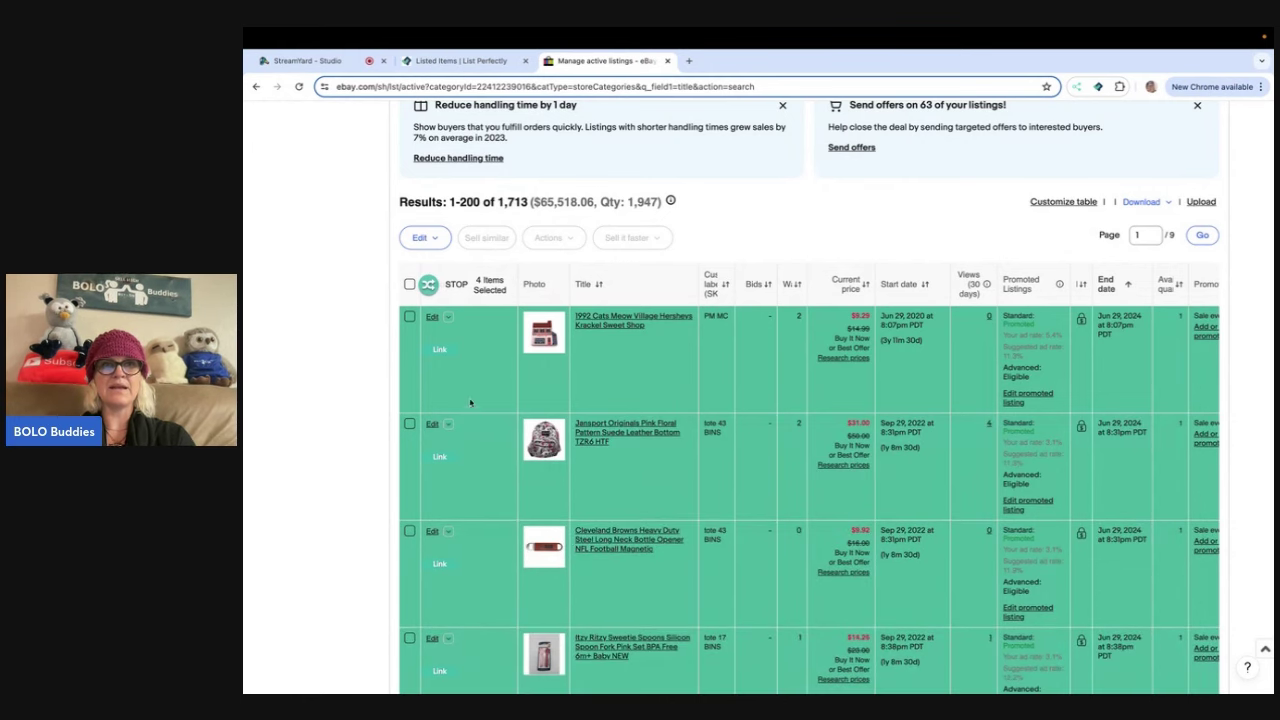
- Copy the four selected eBay listings into the List Perfectly catalog using Import as the destination
left_click(436, 286)
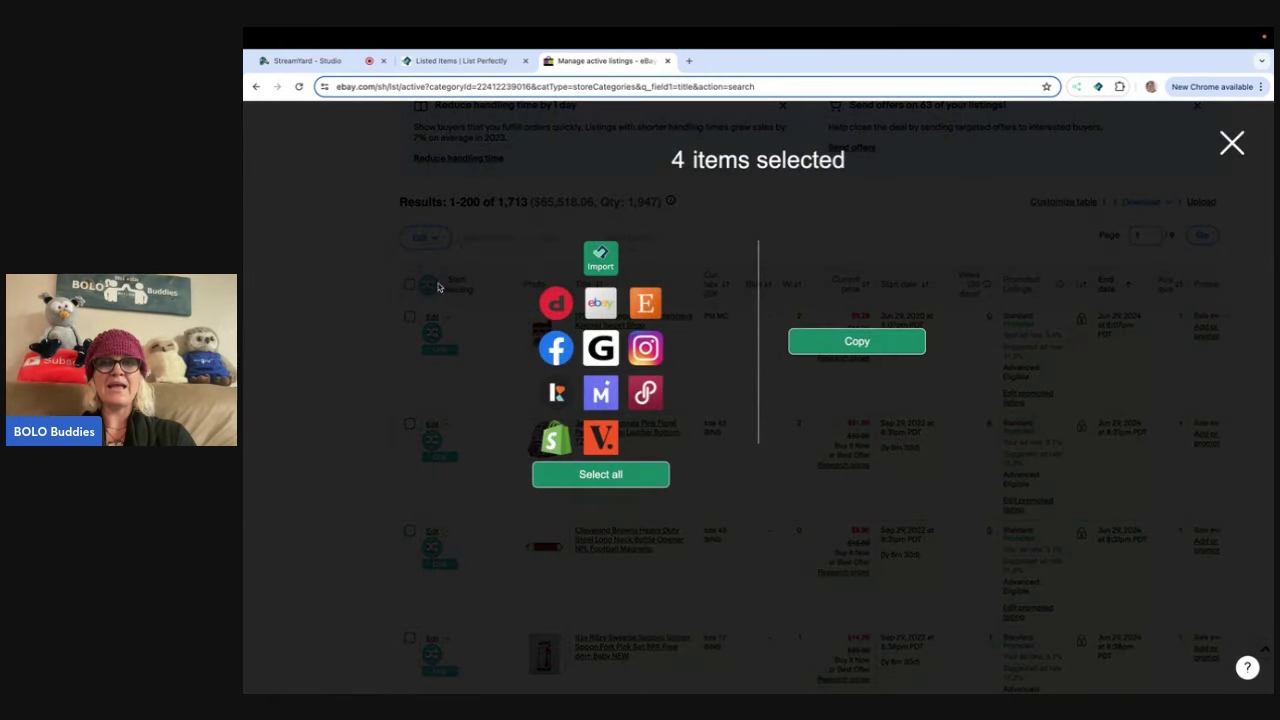
left_click(600, 262)
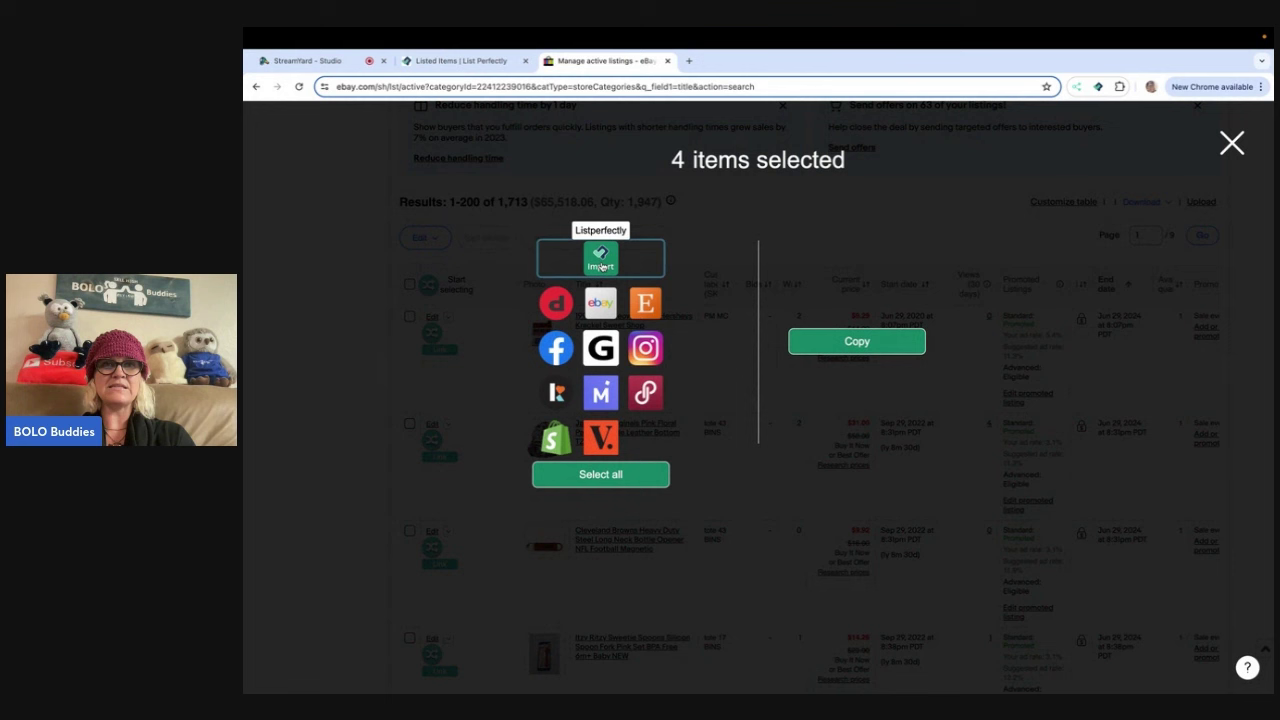
left_click(835, 344)
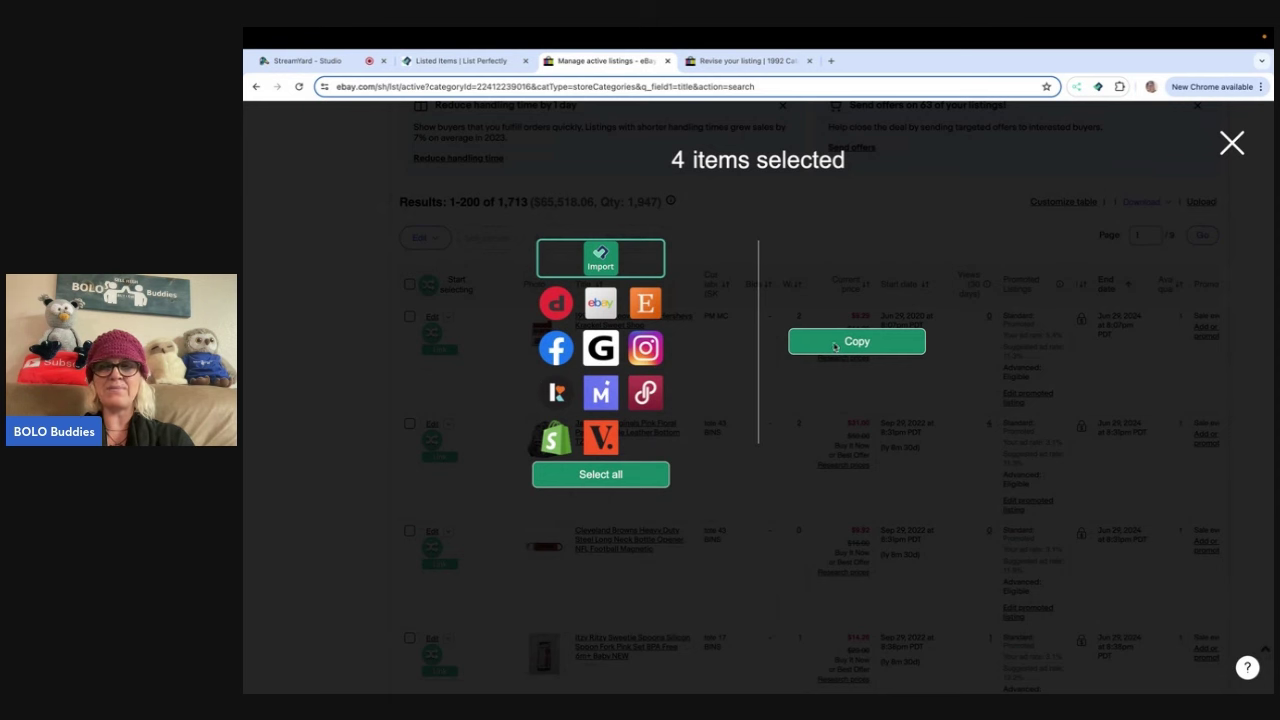
left_click(835, 344)
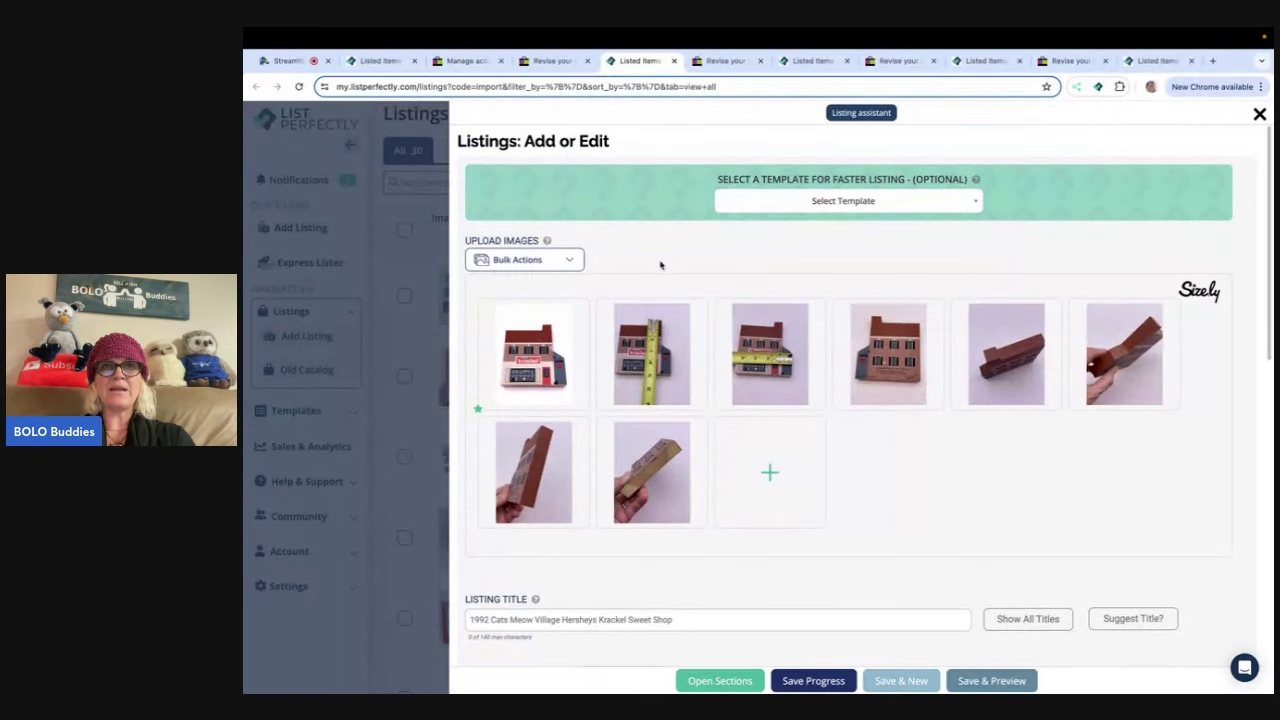
- Set the imported Cats Meow sweet shop listing's size or fit to "see photo" and its pre-owned condition to Good
scroll(660, 265, "down", 3)
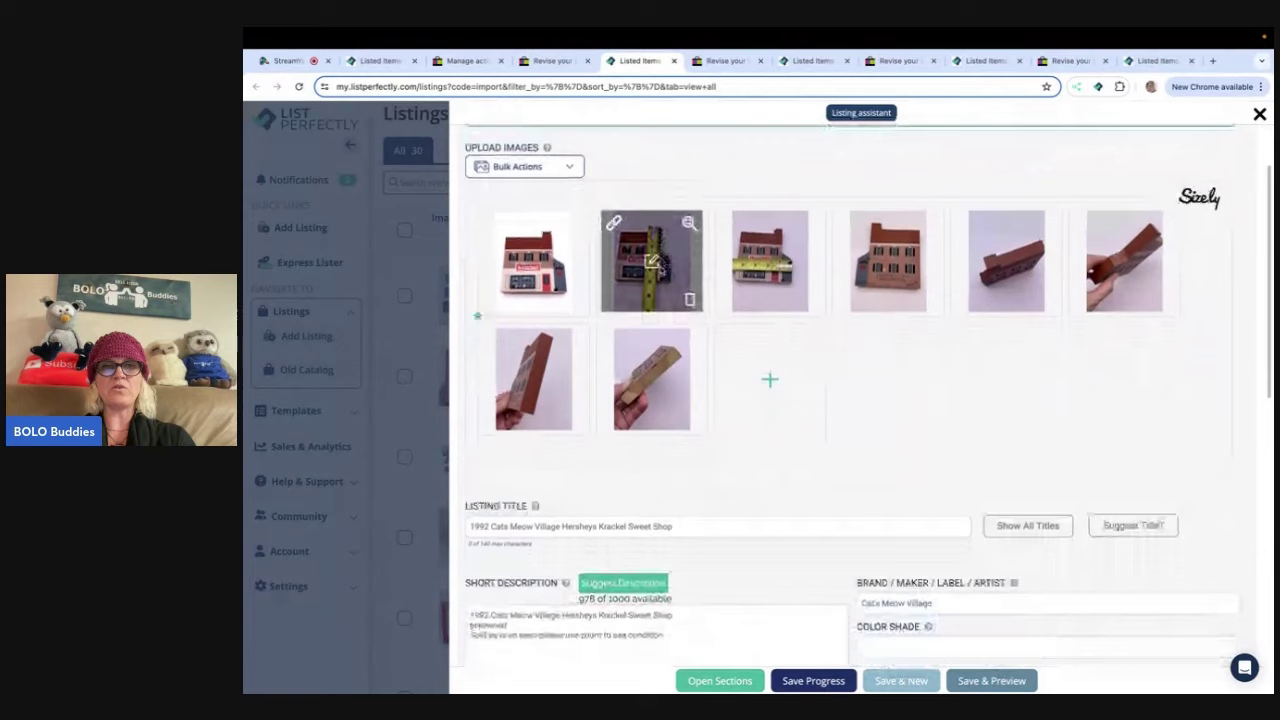
scroll(676, 347, "down", 3)
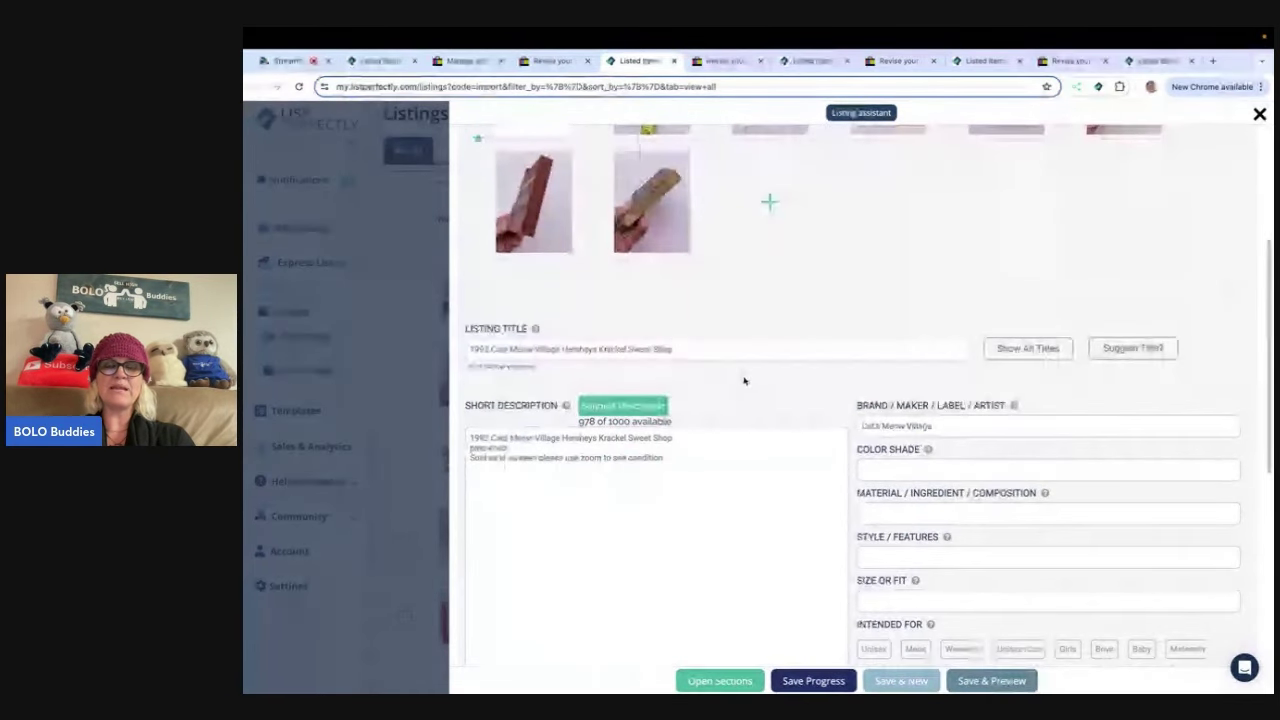
left_click(786, 440)
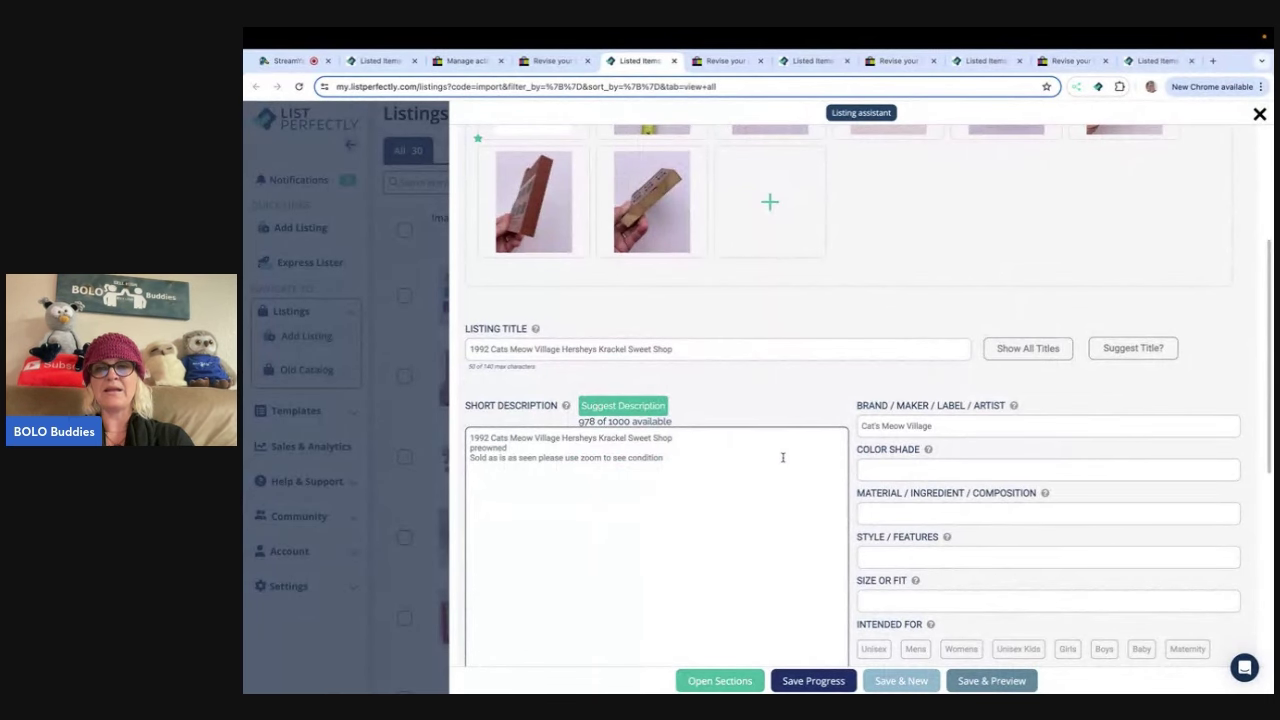
scroll(934, 512, "down", 2)
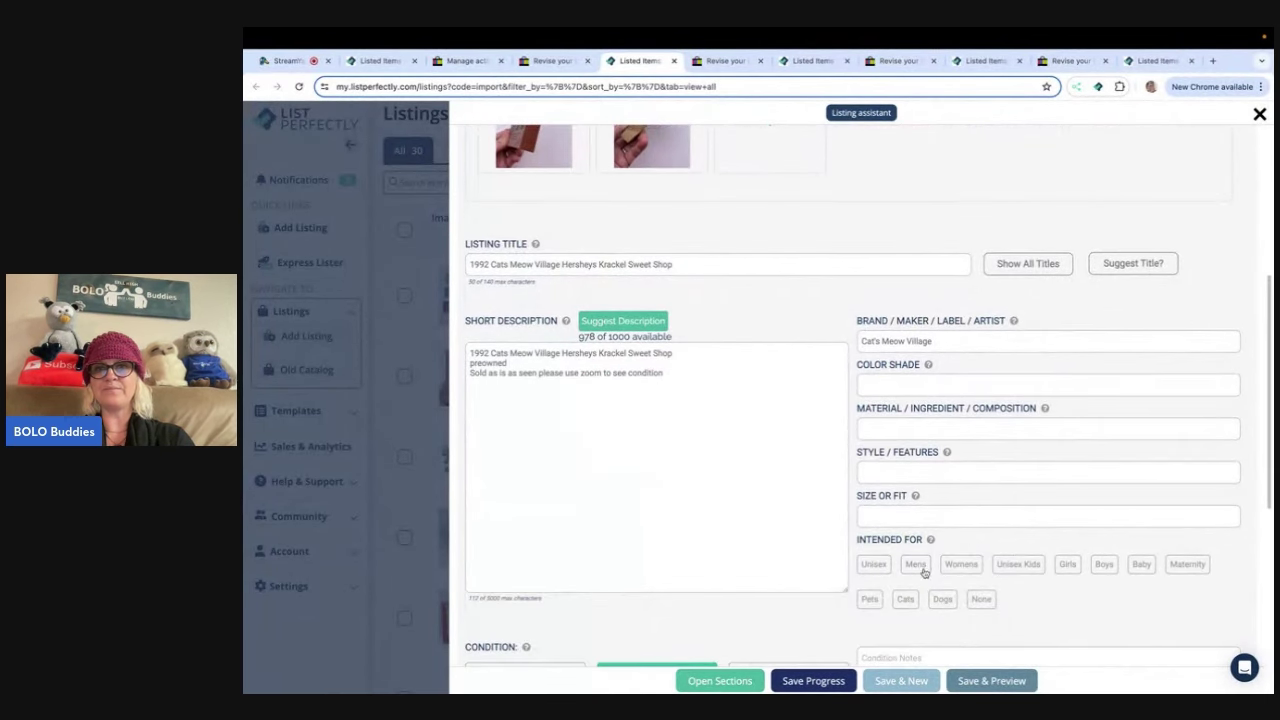
scroll(931, 549, "up", 2)
scroll(938, 553, "down", 2)
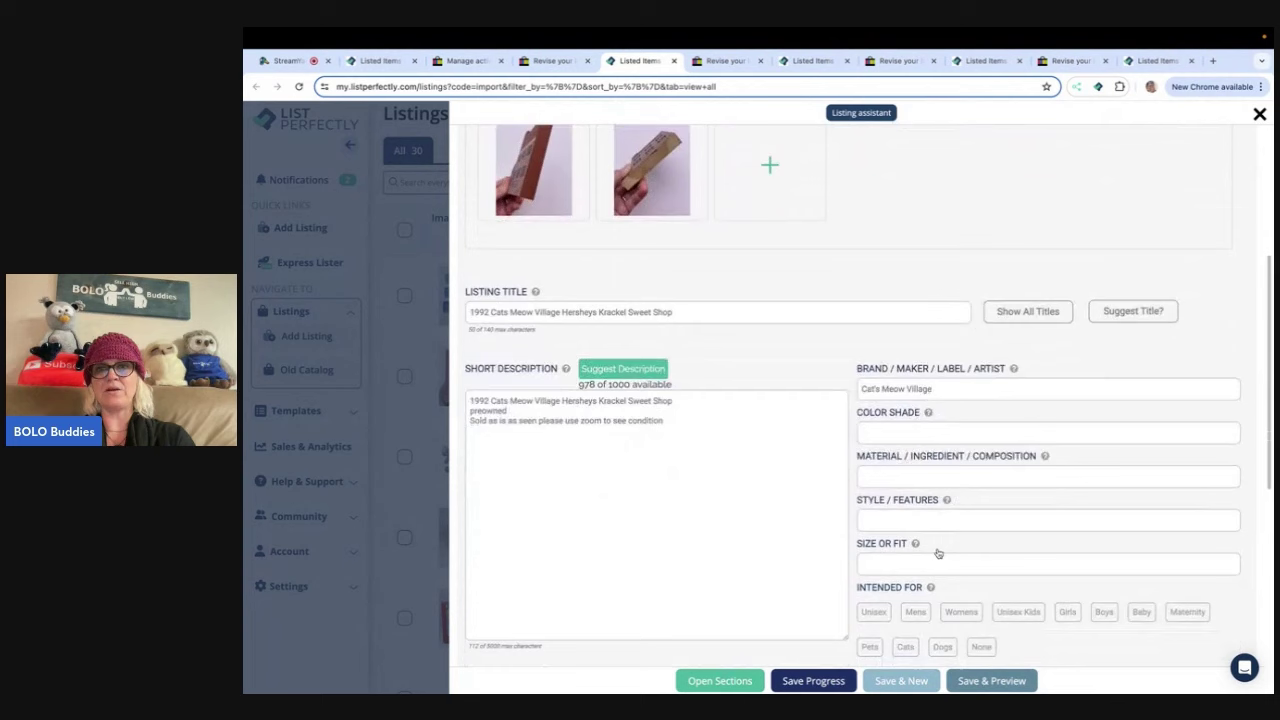
left_click(921, 539)
type("see photo")
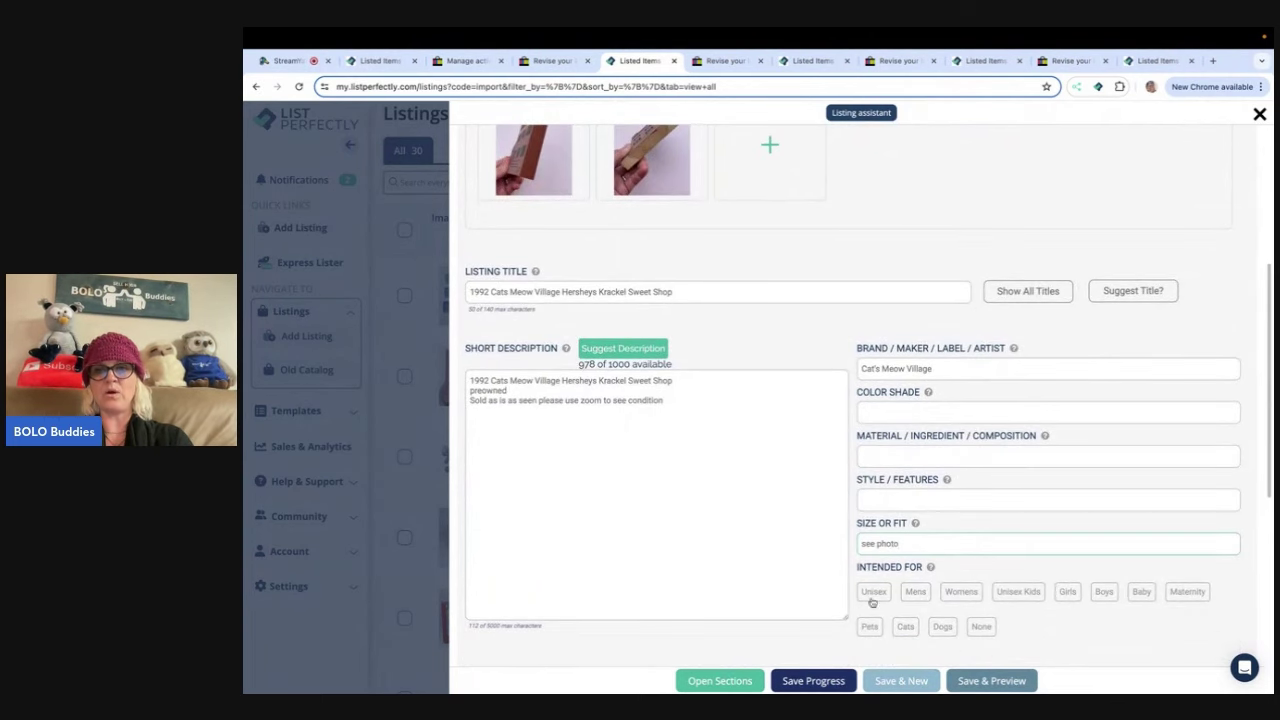
scroll(814, 638, "down", 3)
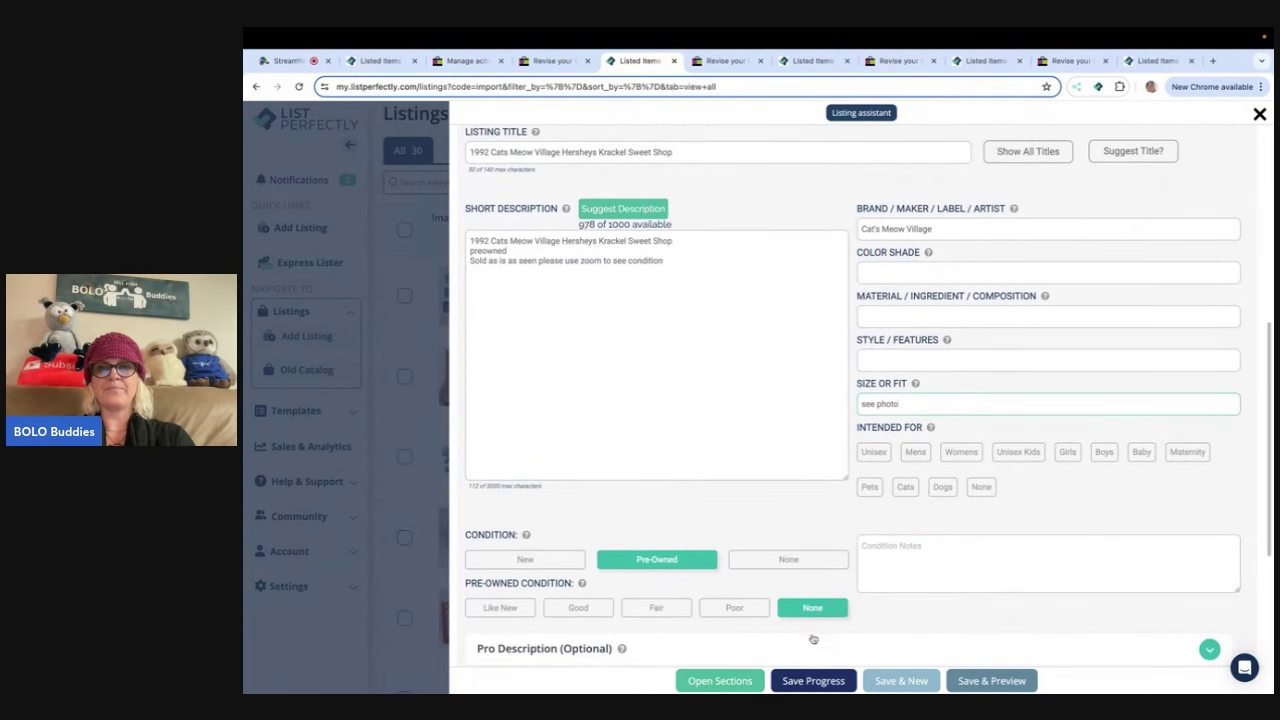
left_click(586, 610)
- Expand the keywords and pricing section and set the COGS to $0.25 and the MSRP to 0
scroll(720, 586, "down", 3)
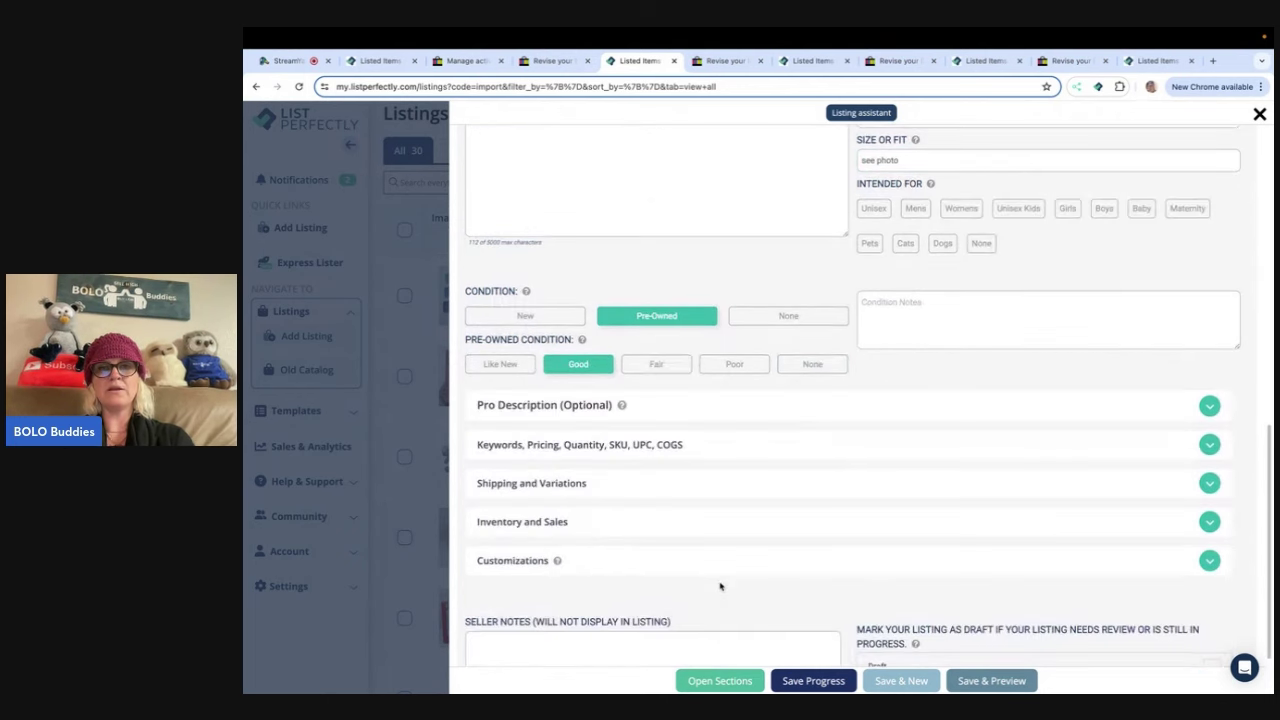
left_click(1209, 445)
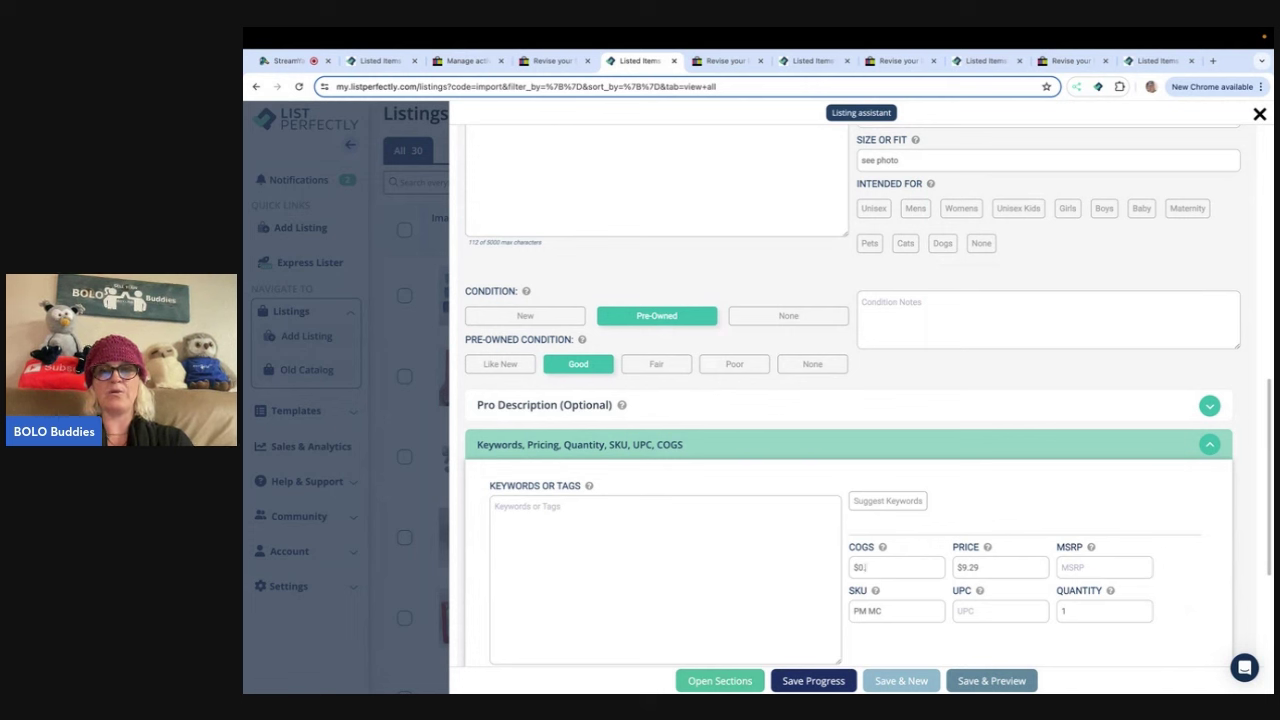
type("$0.25")
mouse_move(1088, 547)
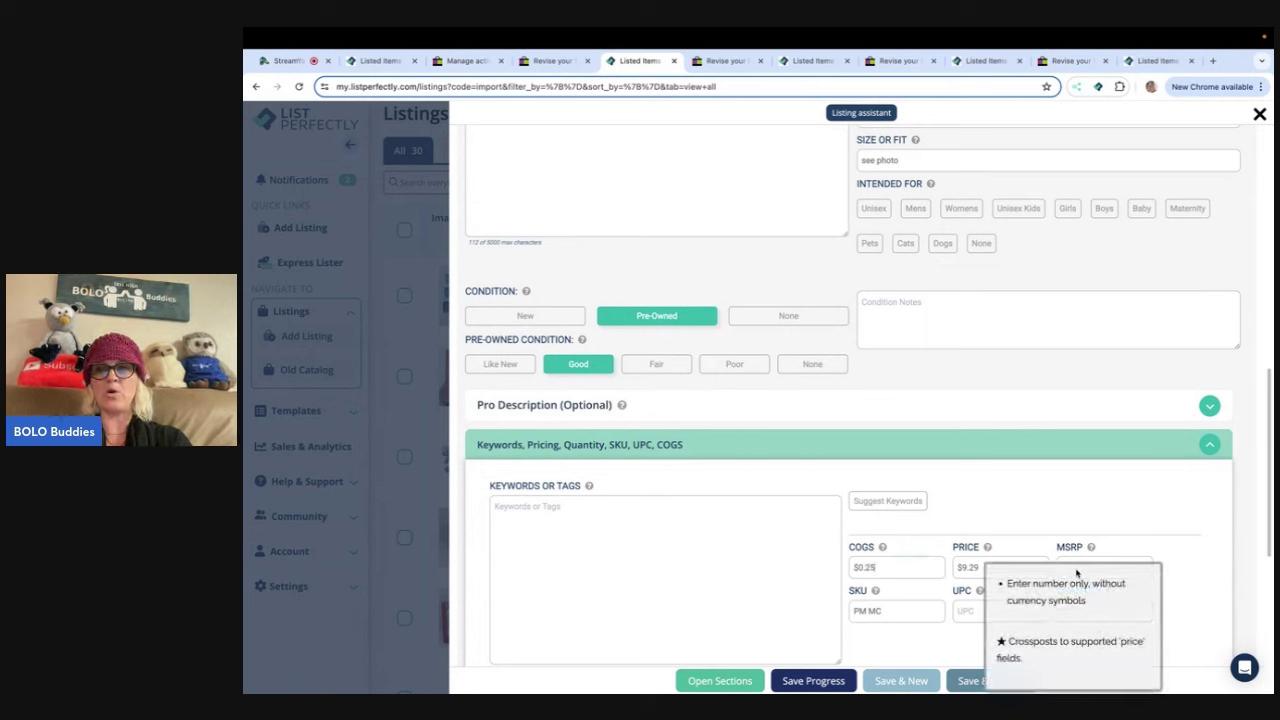
left_click(1079, 568)
type("0")
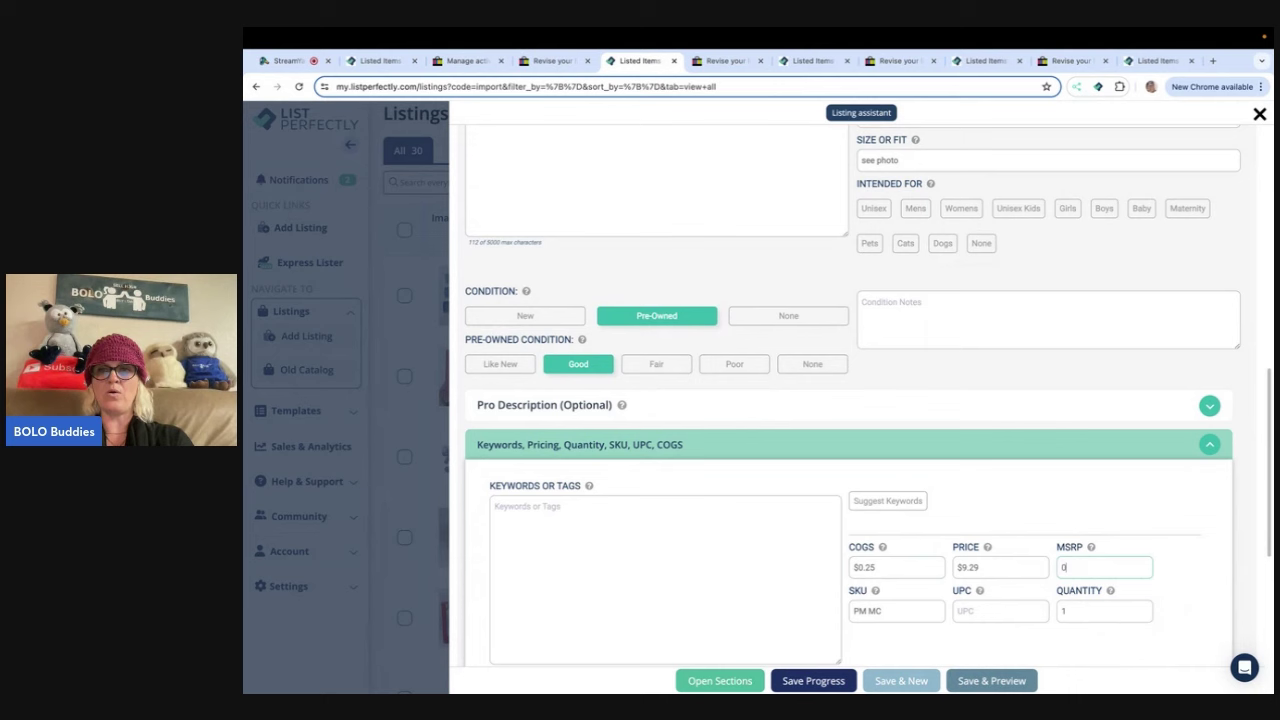
- Set the sweet shop listing's price to $15.00
scroll(1133, 511, "down", 1)
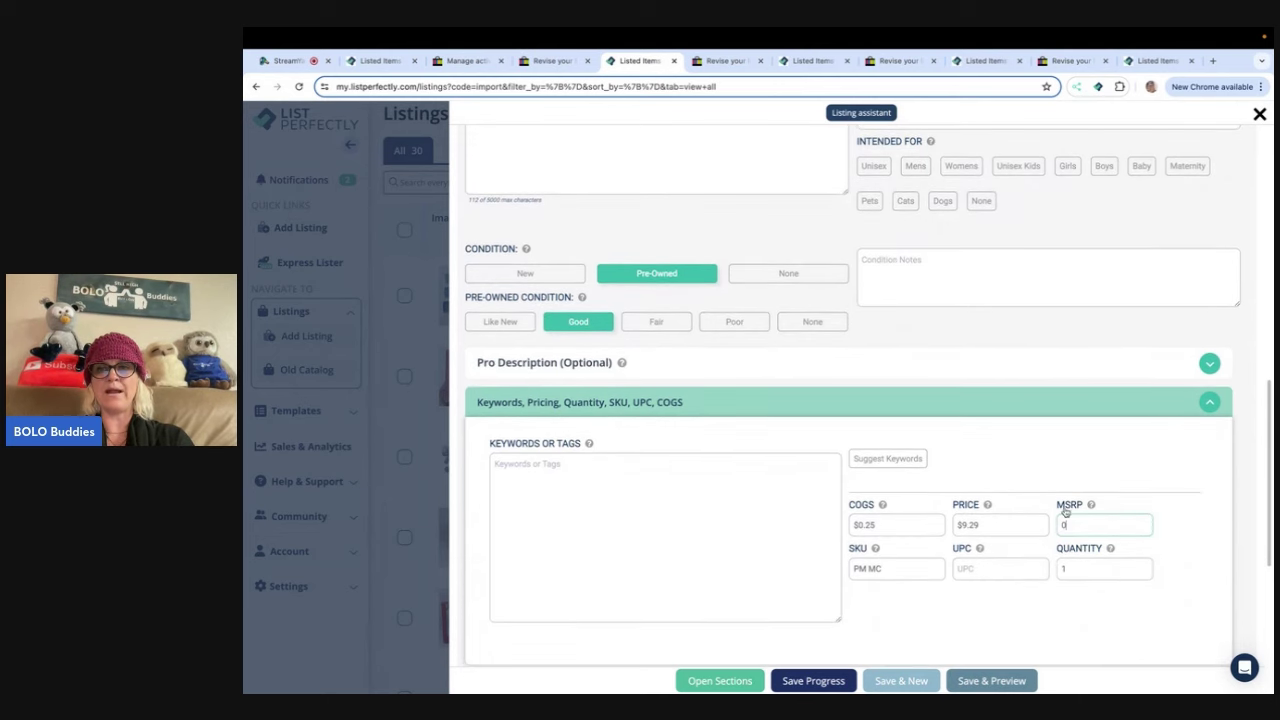
mouse_move(1092, 527)
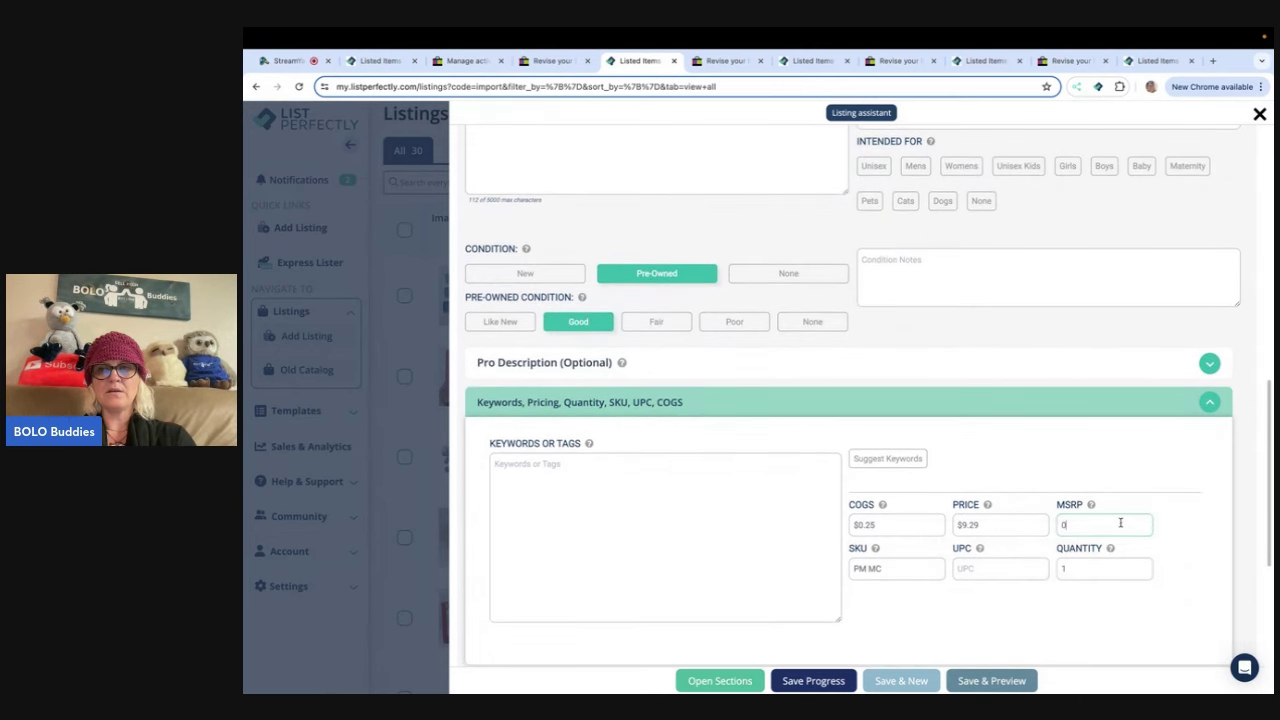
left_click_drag(1006, 525, 917, 514)
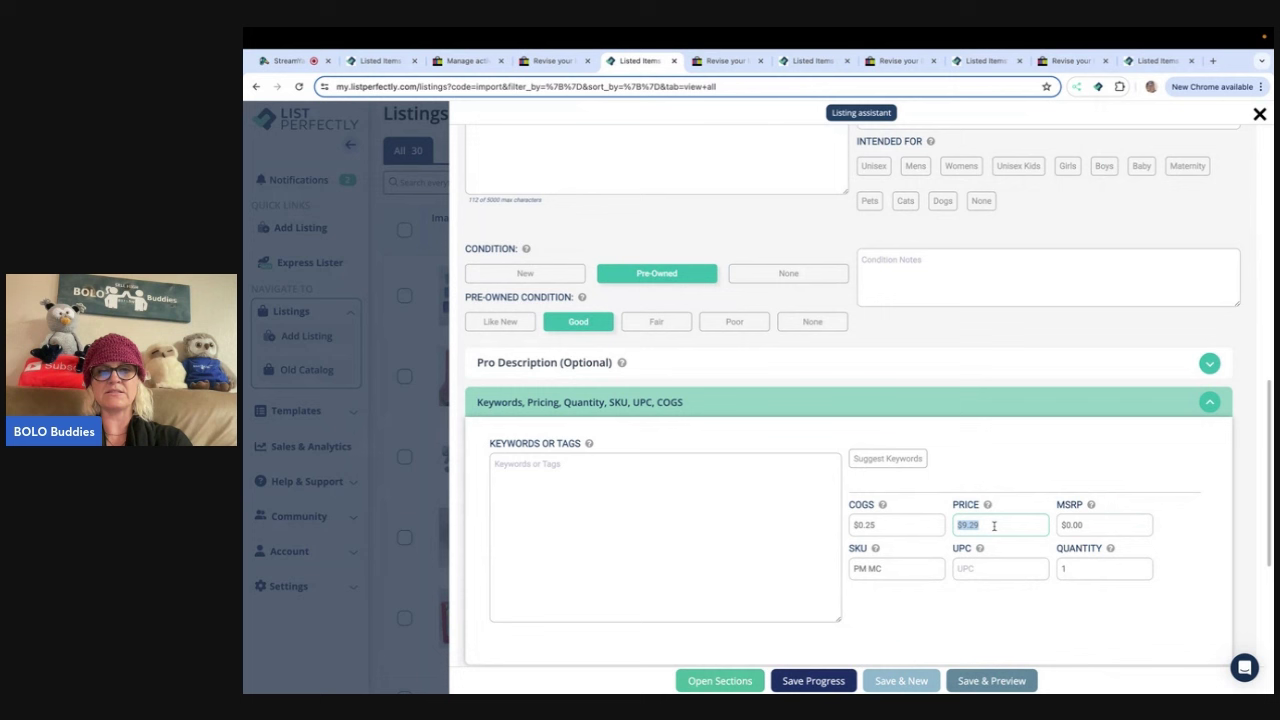
type("15")
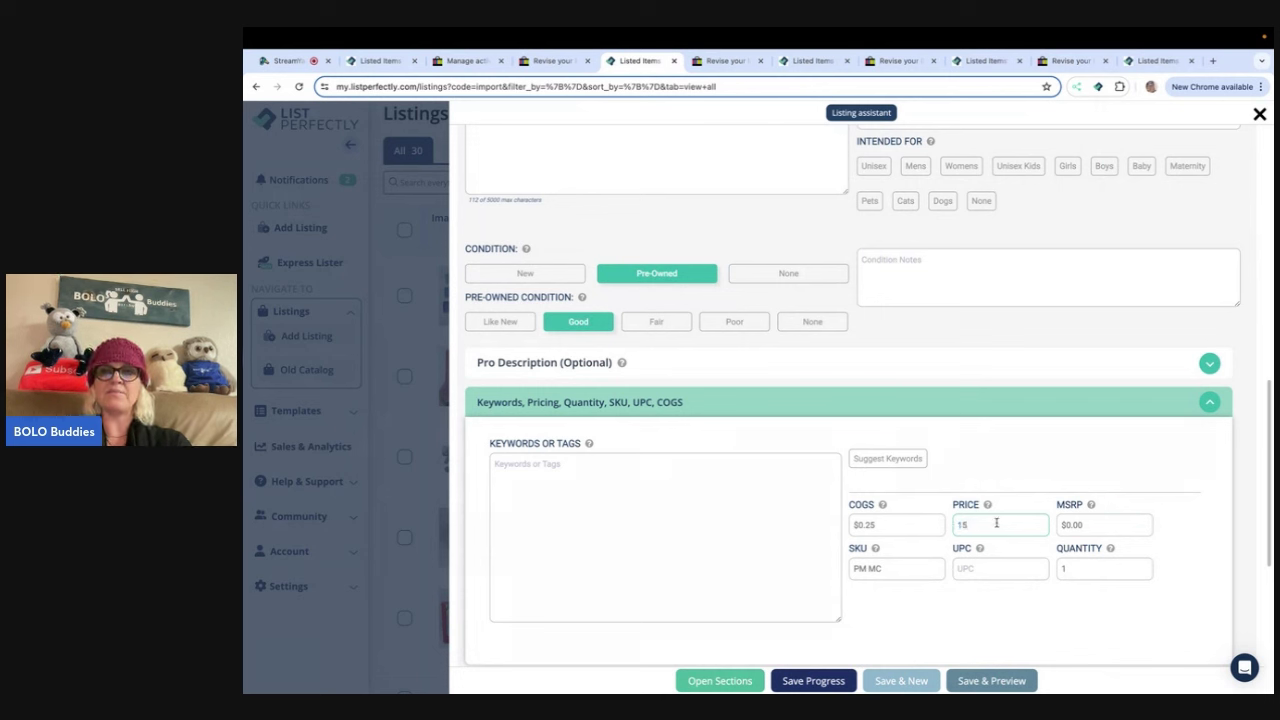
left_click(1025, 462)
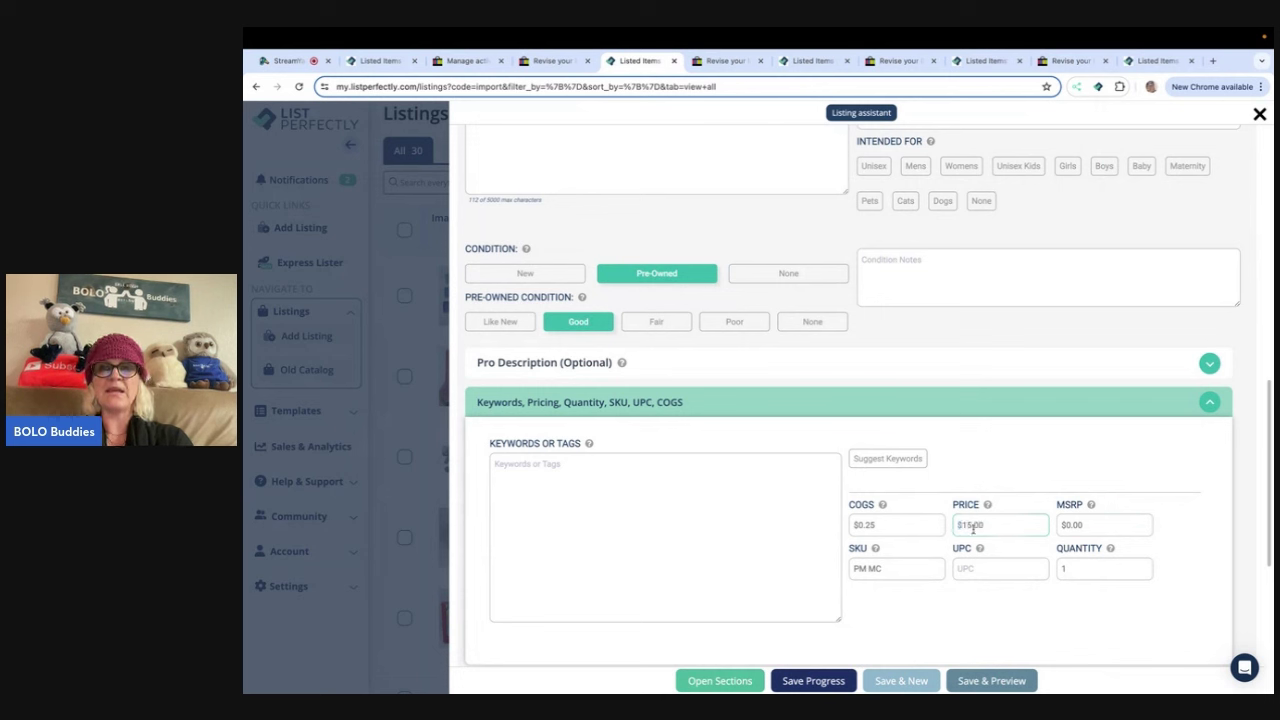
- Add the prefix "LP" to the SKU so that it reads "LP PM MC"
left_click(948, 563)
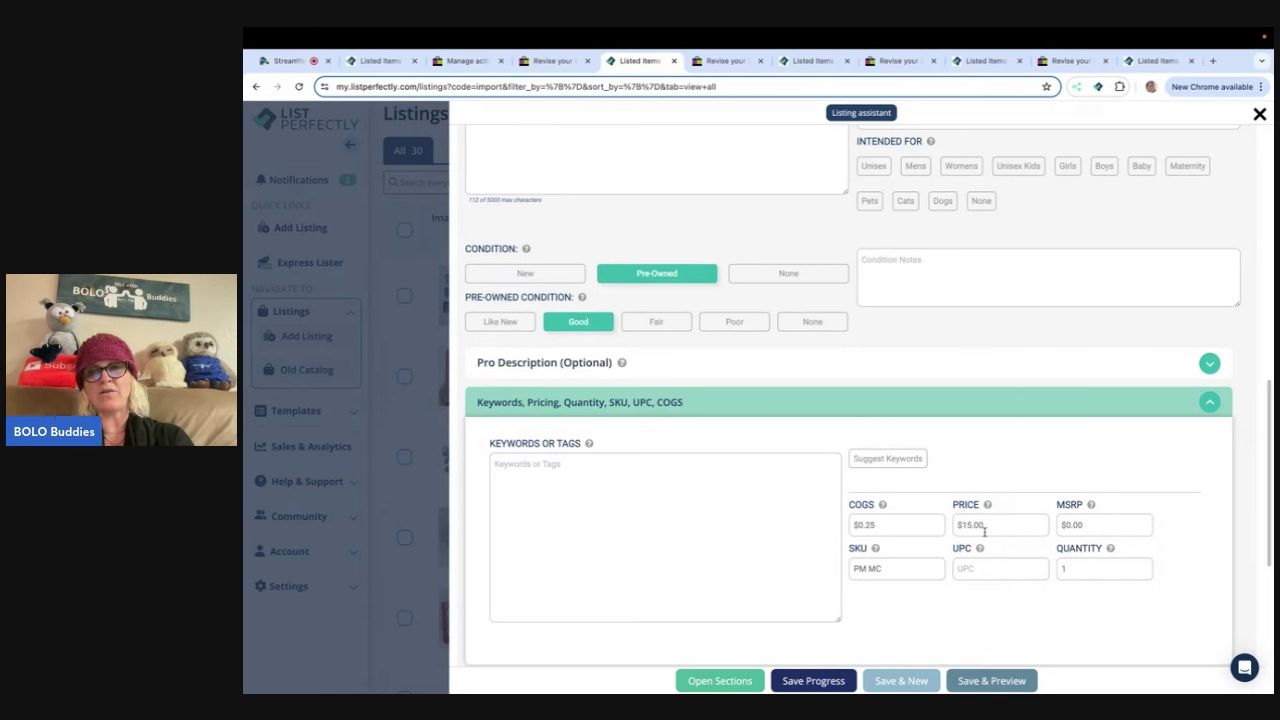
left_click(853, 568)
type("LP")
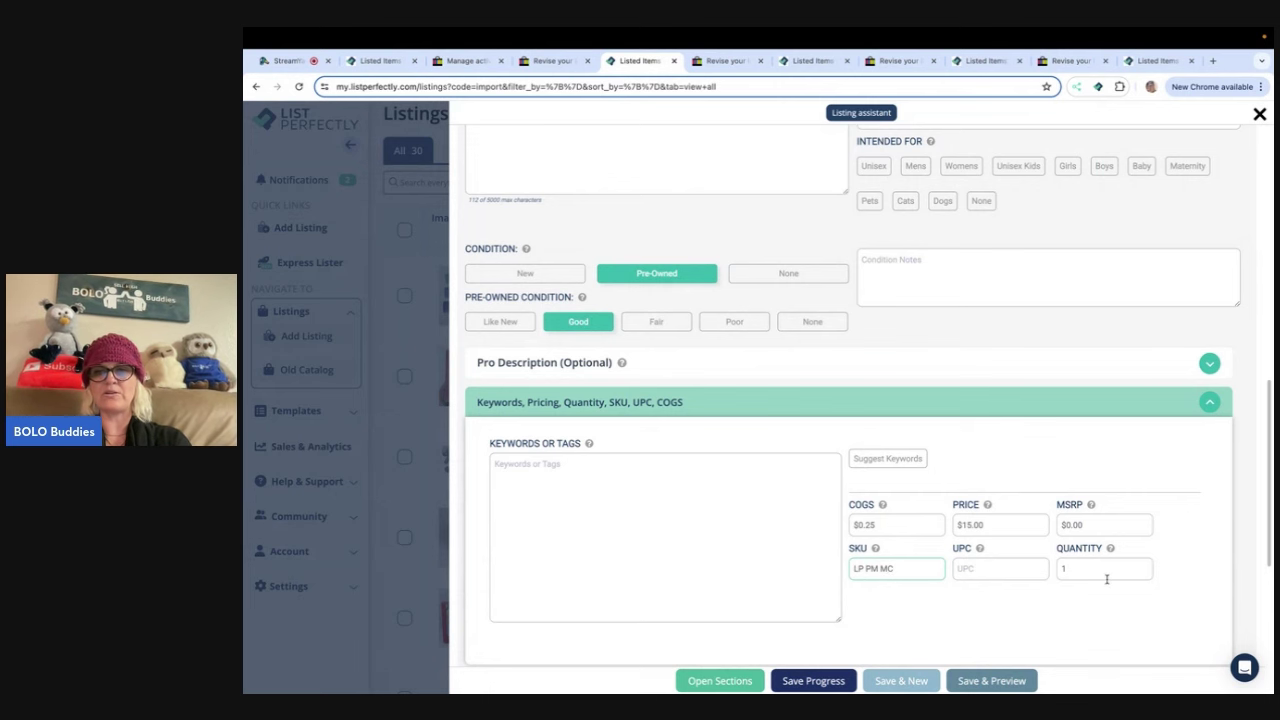
- Expand the Shipping and Variations section and review the imported package weight and dimensions
scroll(1108, 575, "down", 1)
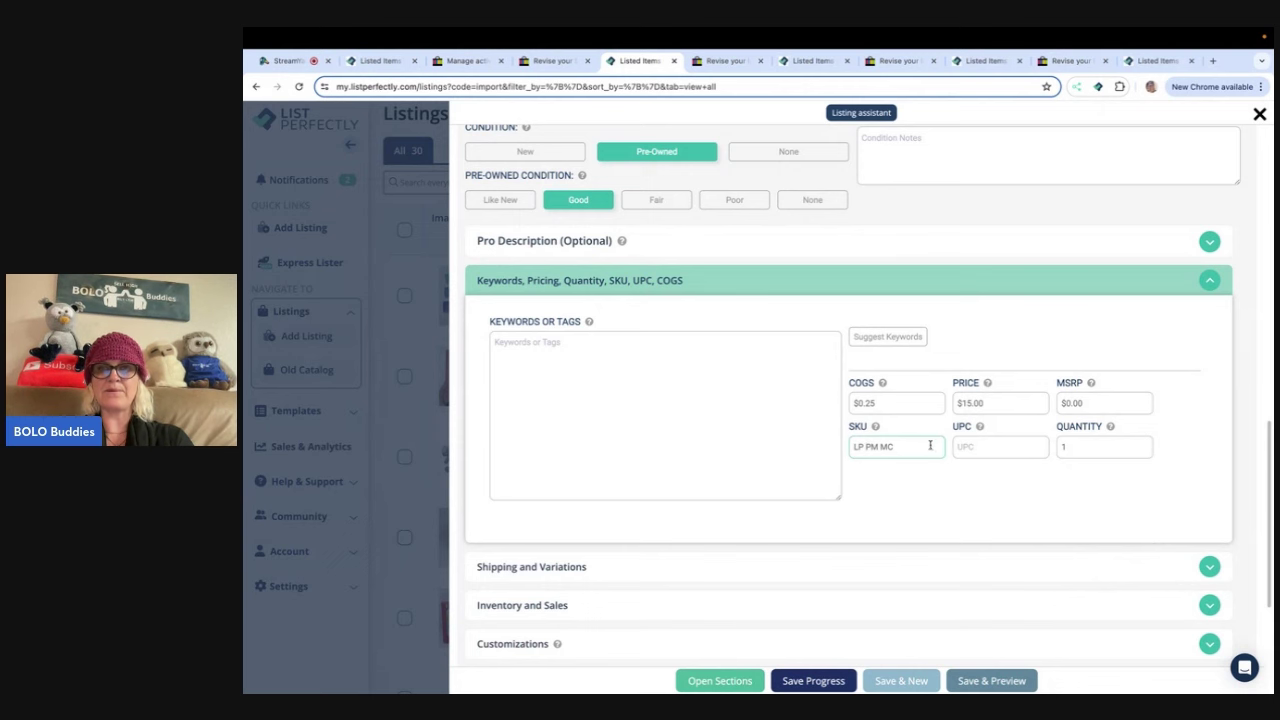
left_click(1206, 567)
scroll(890, 559, "down", 3)
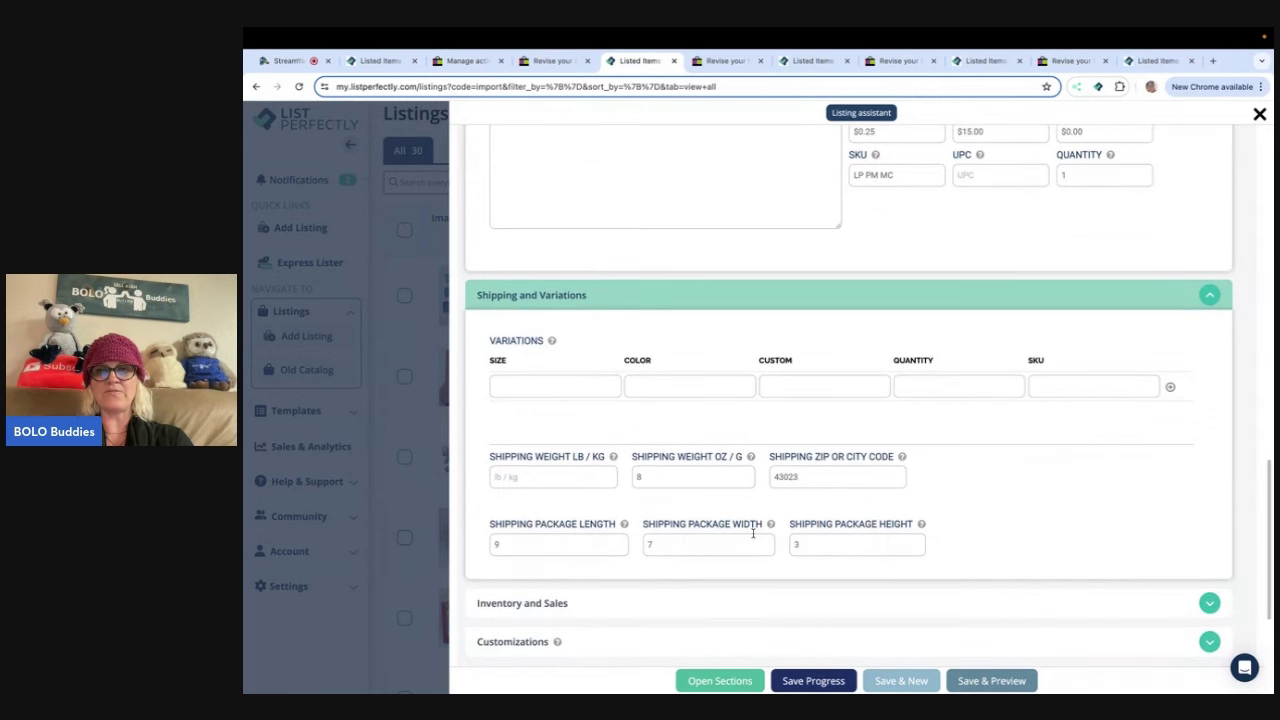
scroll(753, 535, "down", 2)
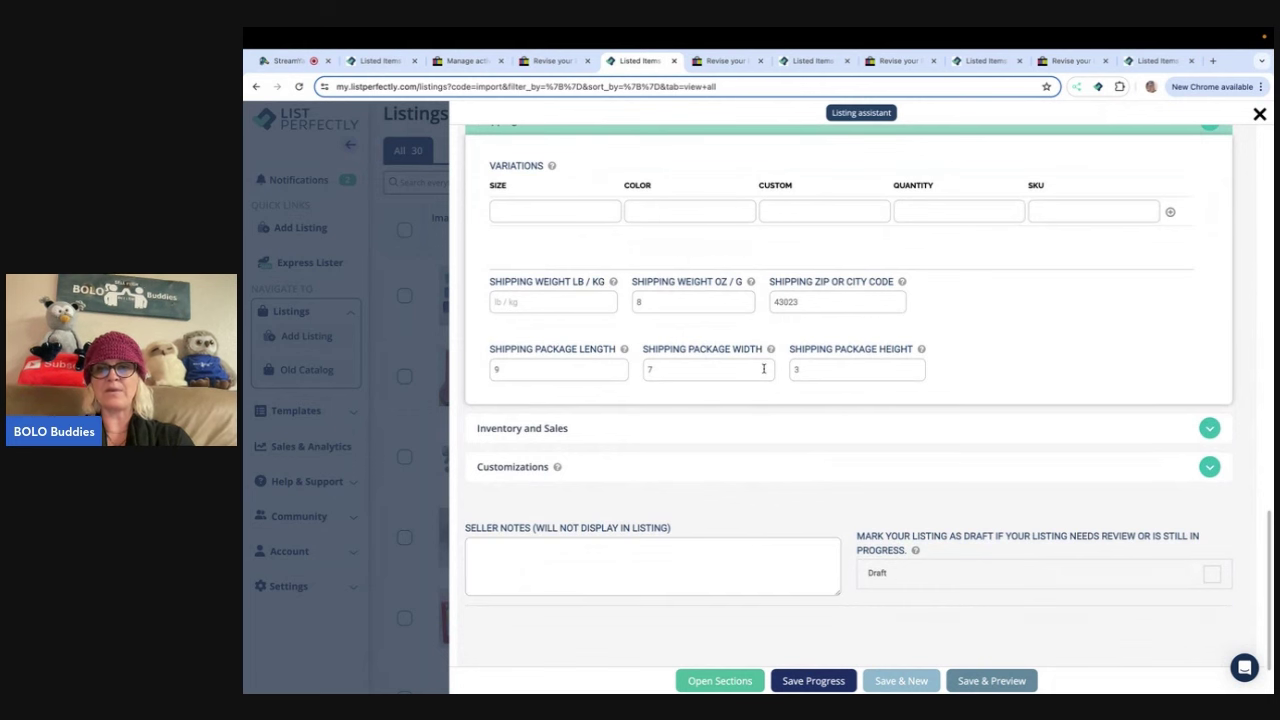
- Append "Shelf Sitter" to the listing title and to the first line of the short description
scroll(680, 430, "up", 10)
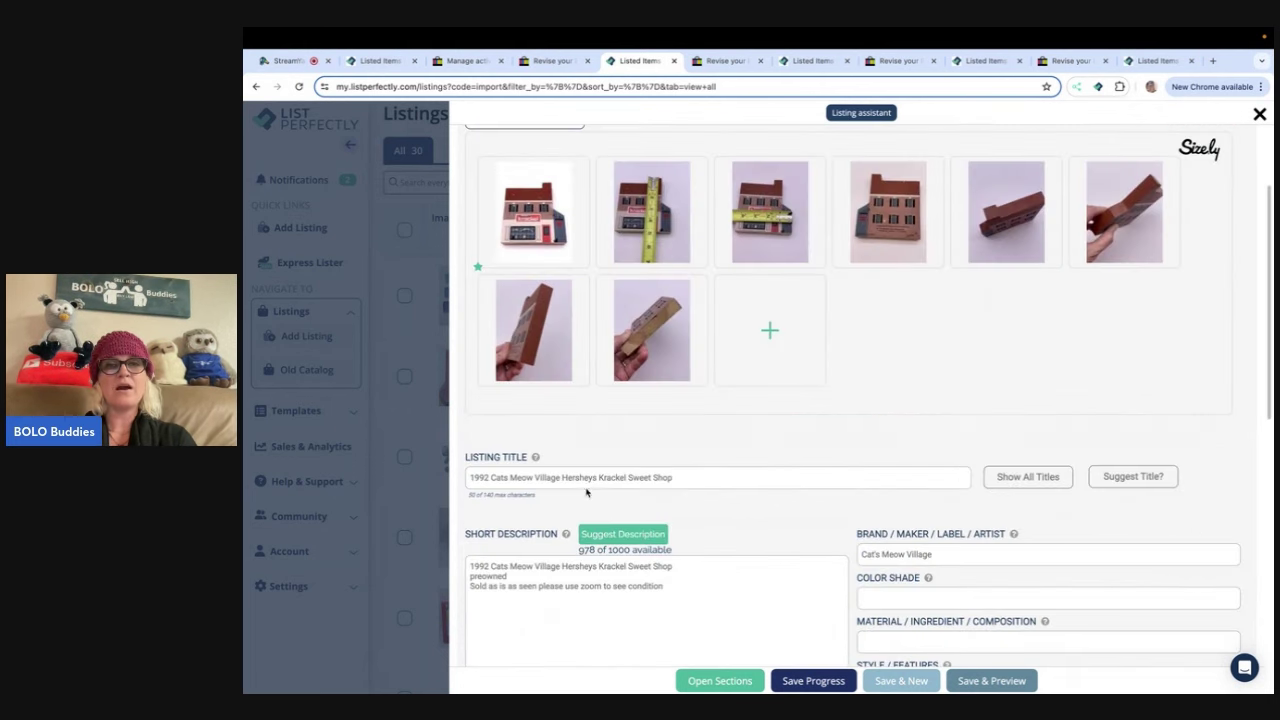
left_click(694, 483)
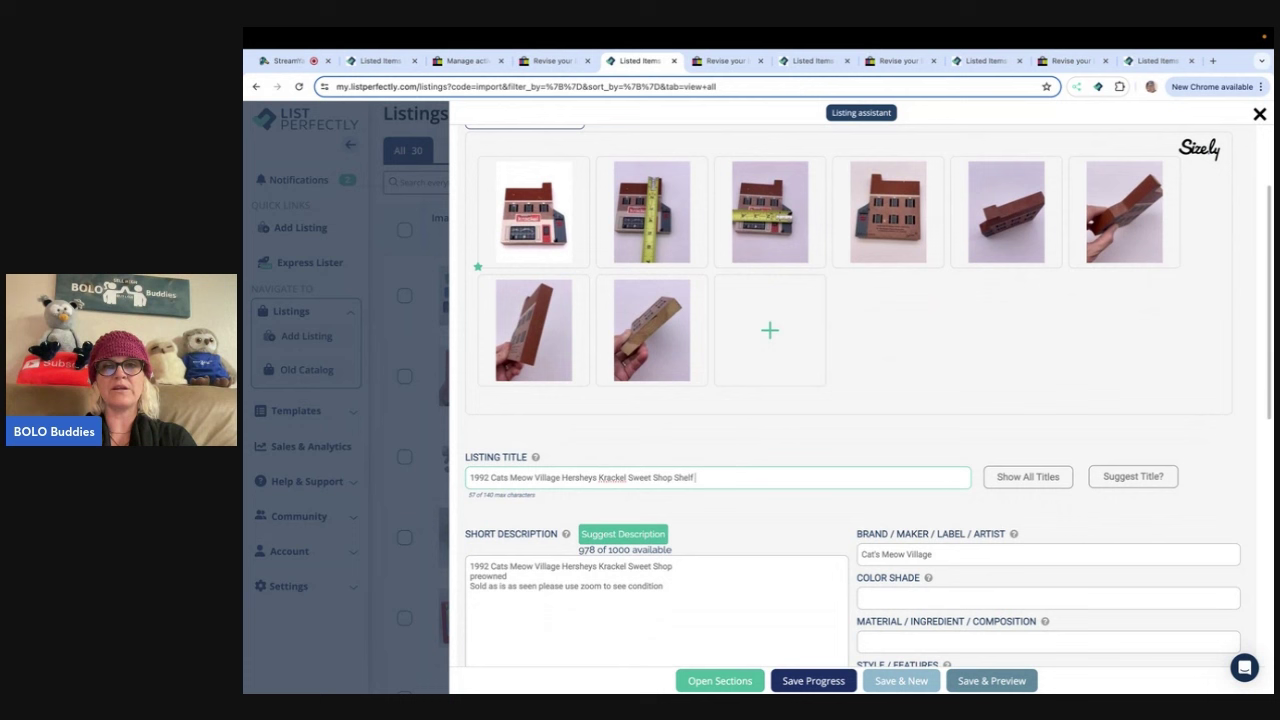
left_click(679, 576)
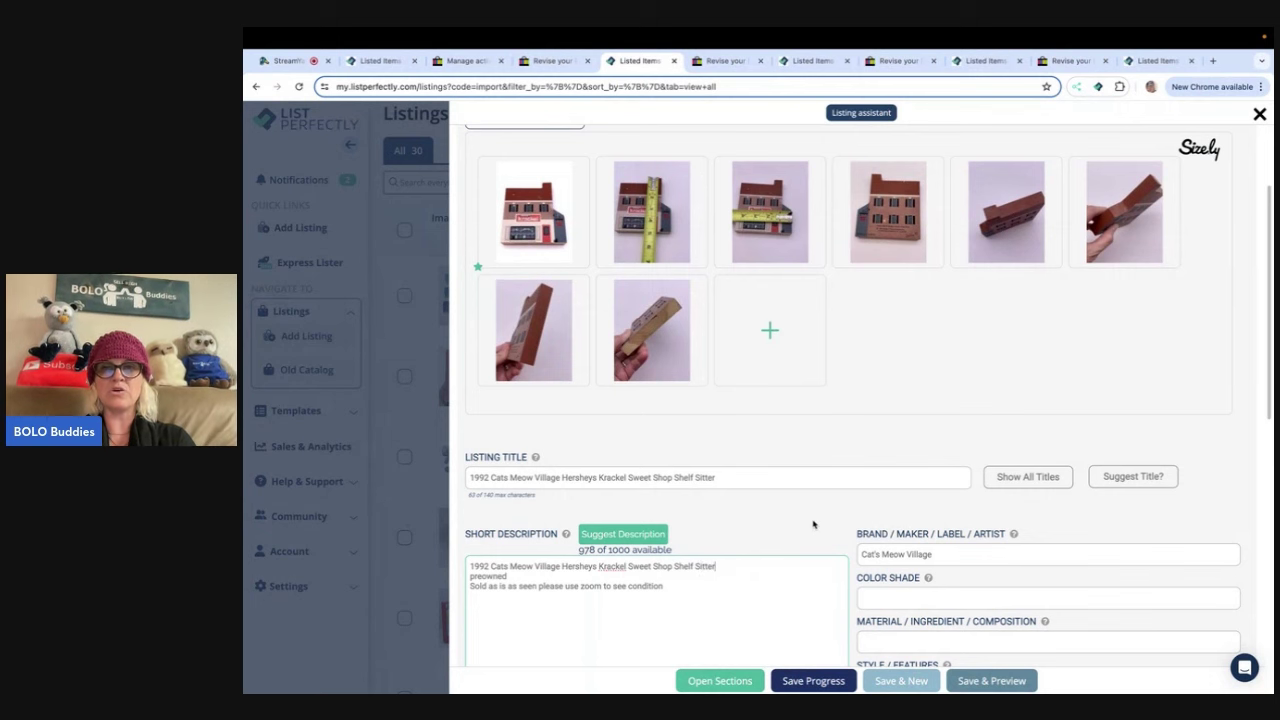
scroll(814, 522, "down", 1)
scroll(812, 520, "down", 1)
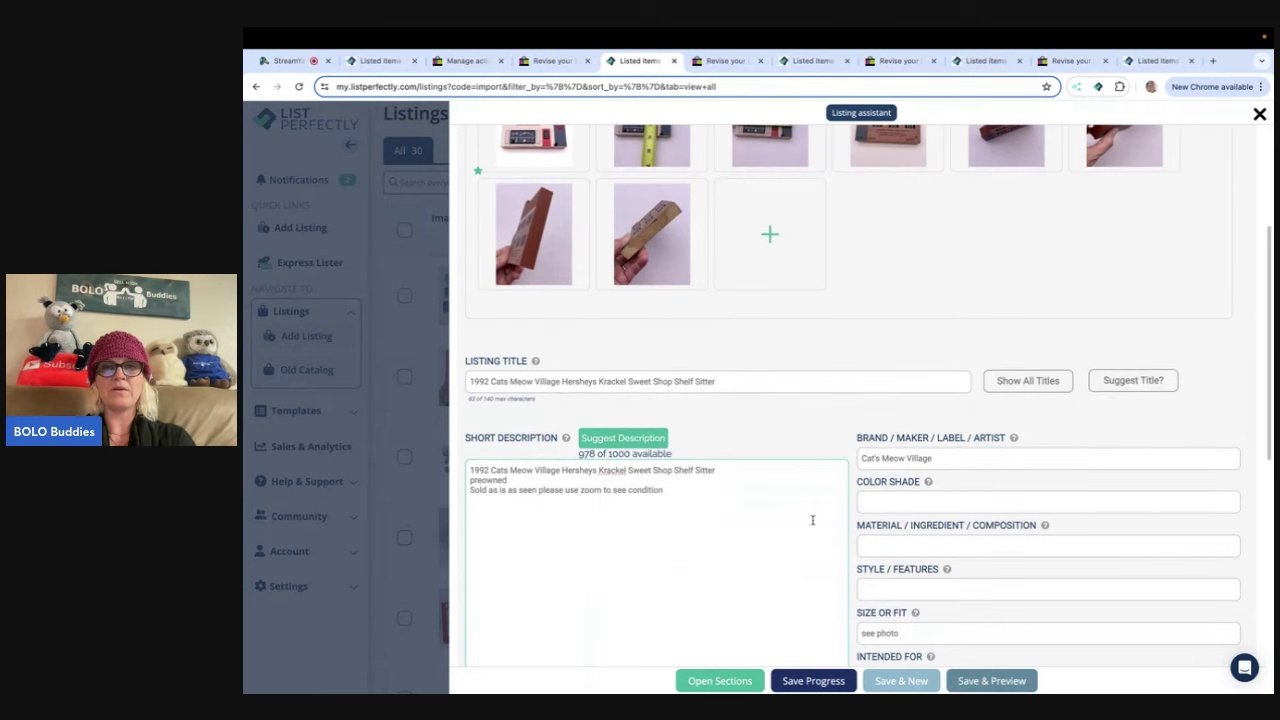
scroll(813, 520, "down", 3)
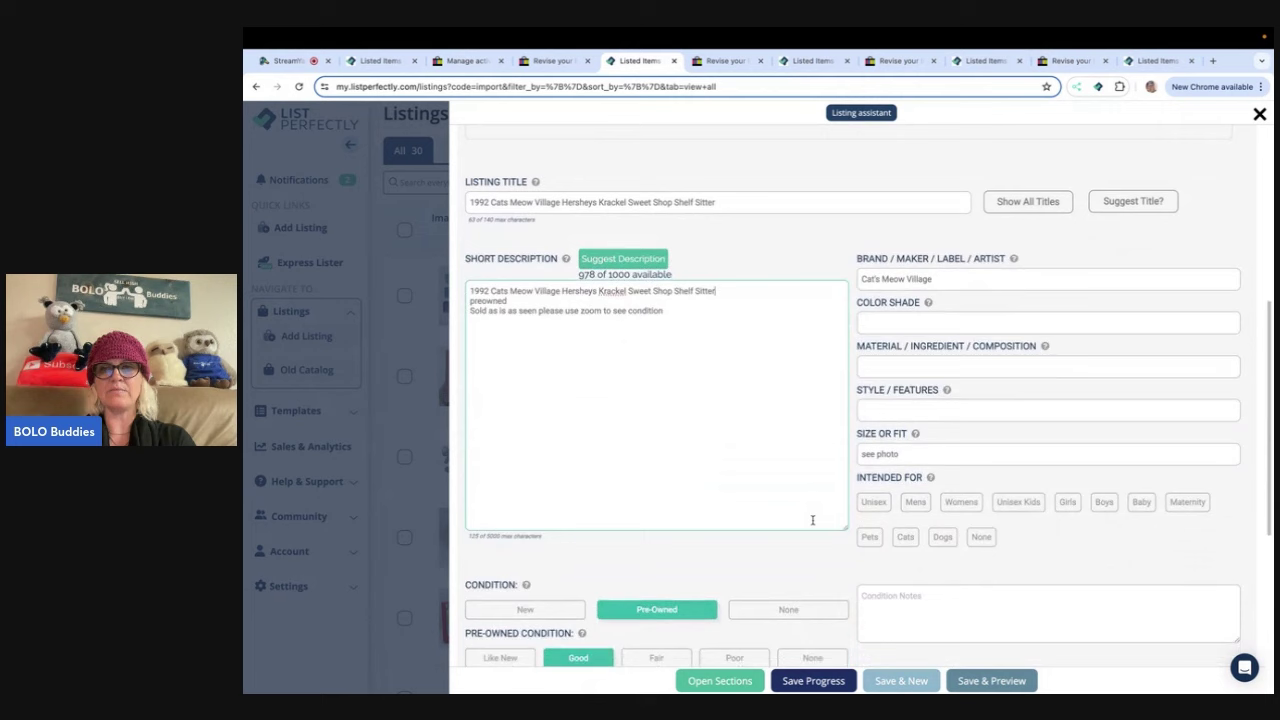
- Save the sweet shop listing and close its preview, along with the two eBay revision tabs preceding the backpack listing
left_click(972, 683)
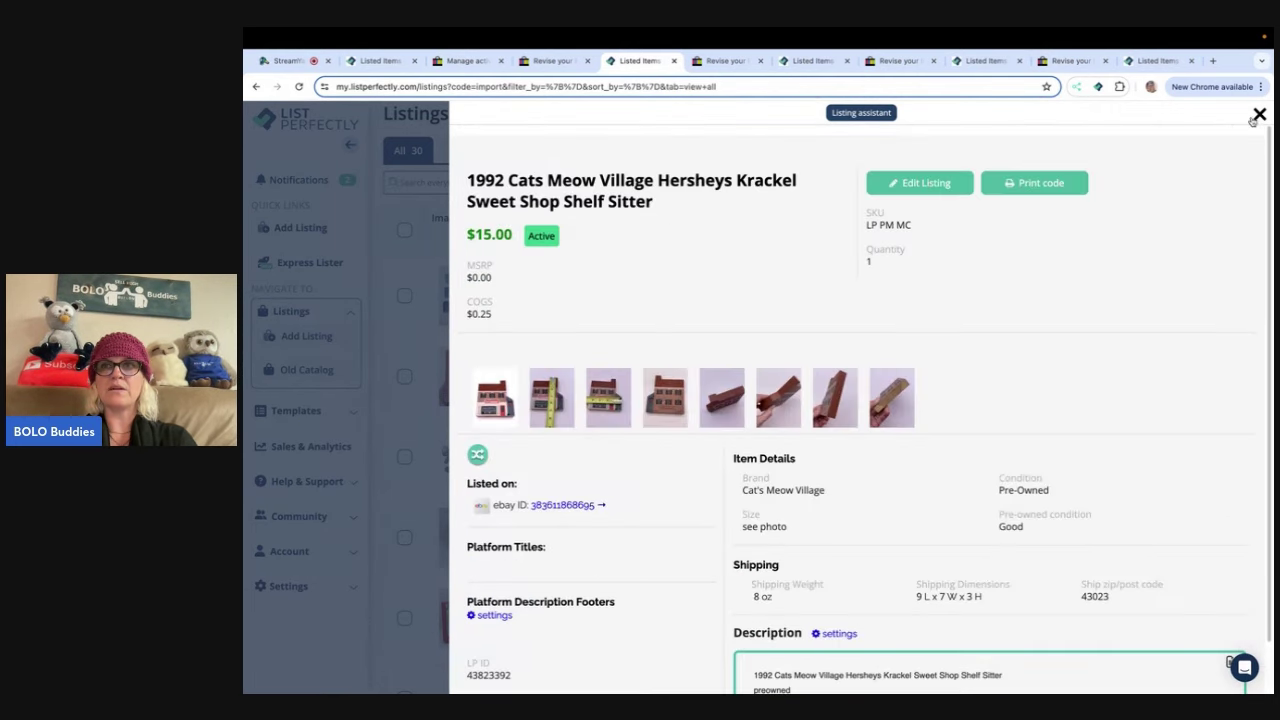
left_click(1258, 115)
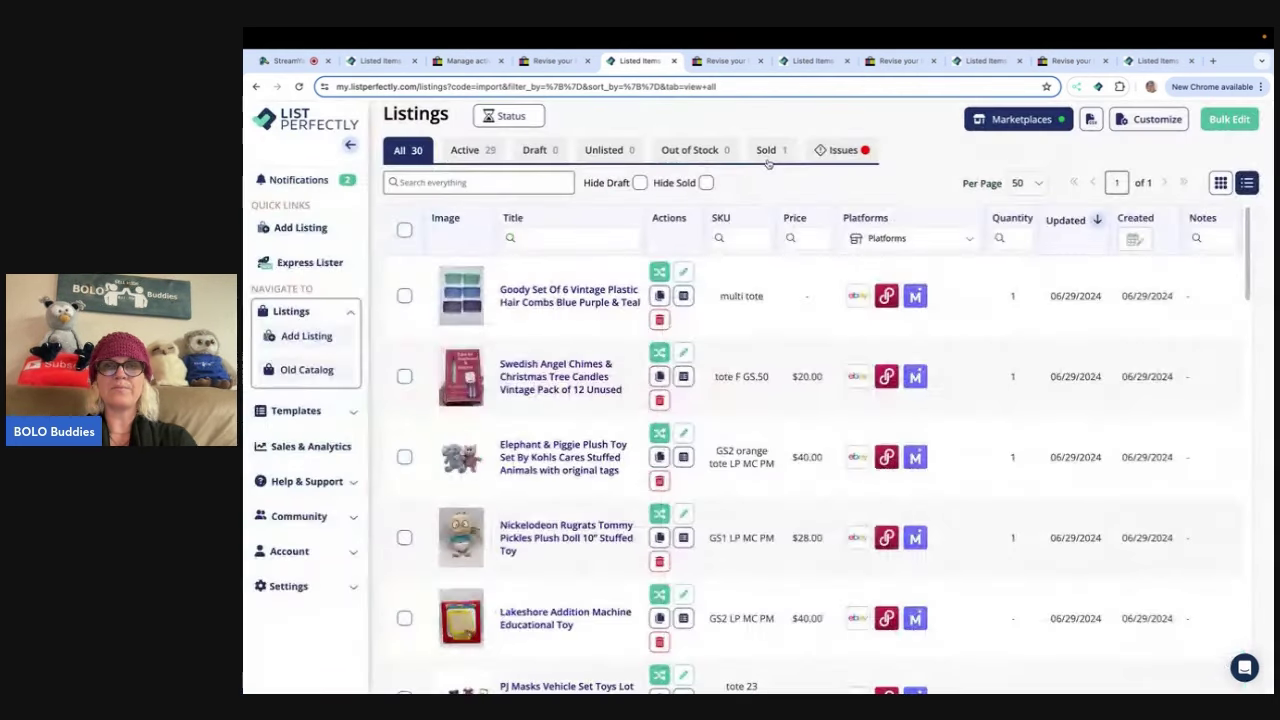
left_click(560, 66)
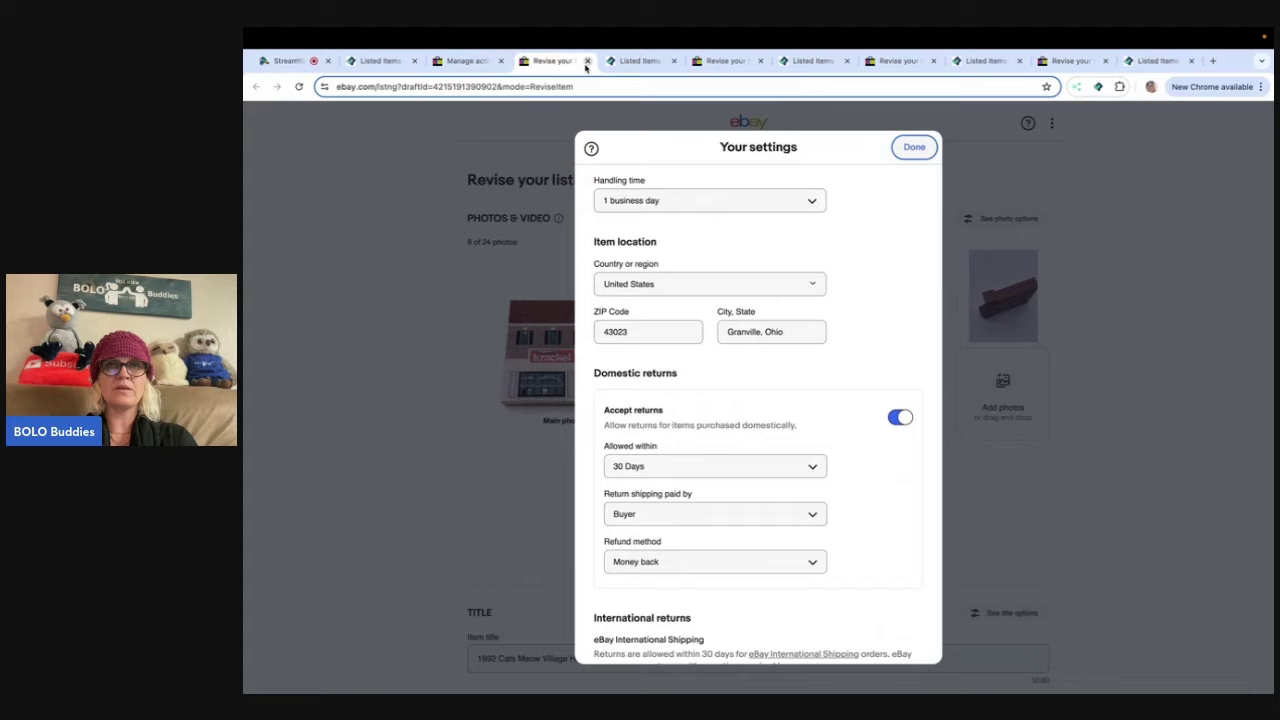
left_click(587, 61)
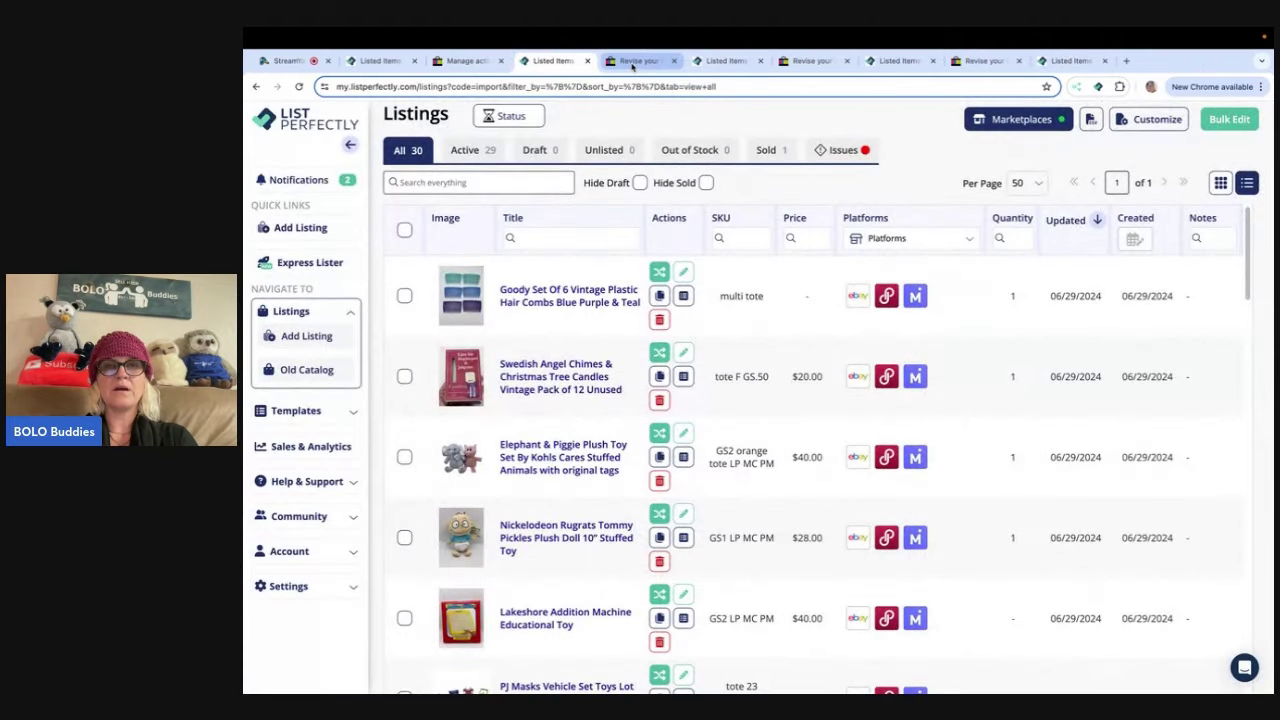
left_click(632, 64)
left_click(673, 61)
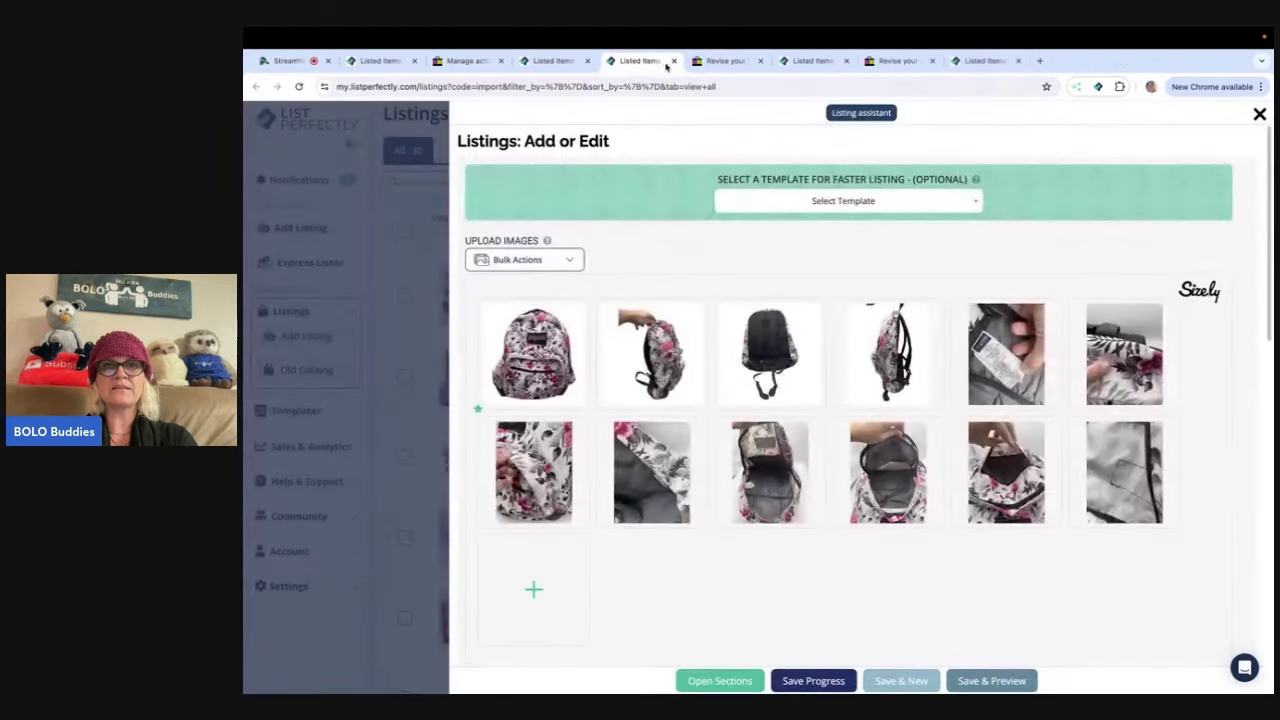
- Insert "Backpack" after "Jansport Originals" in the listing title and in the first line of the short description
scroll(670, 430, "down", 3)
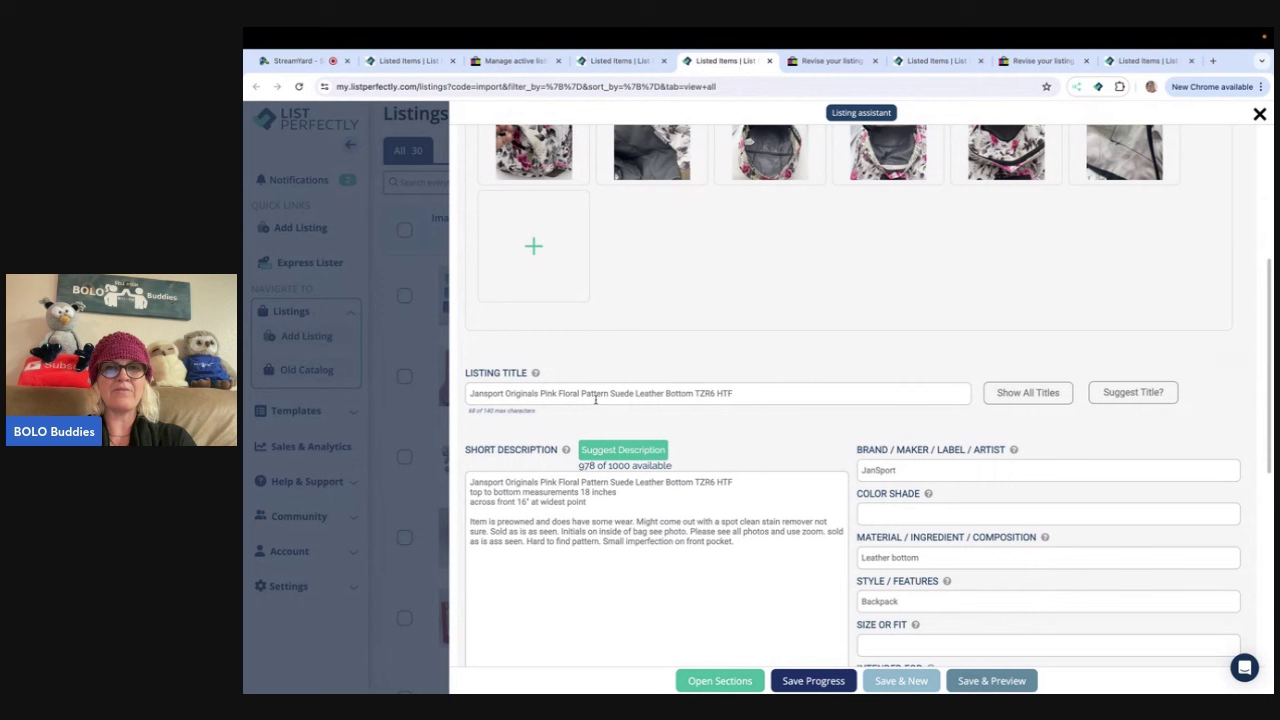
left_click(541, 392)
type("Back")
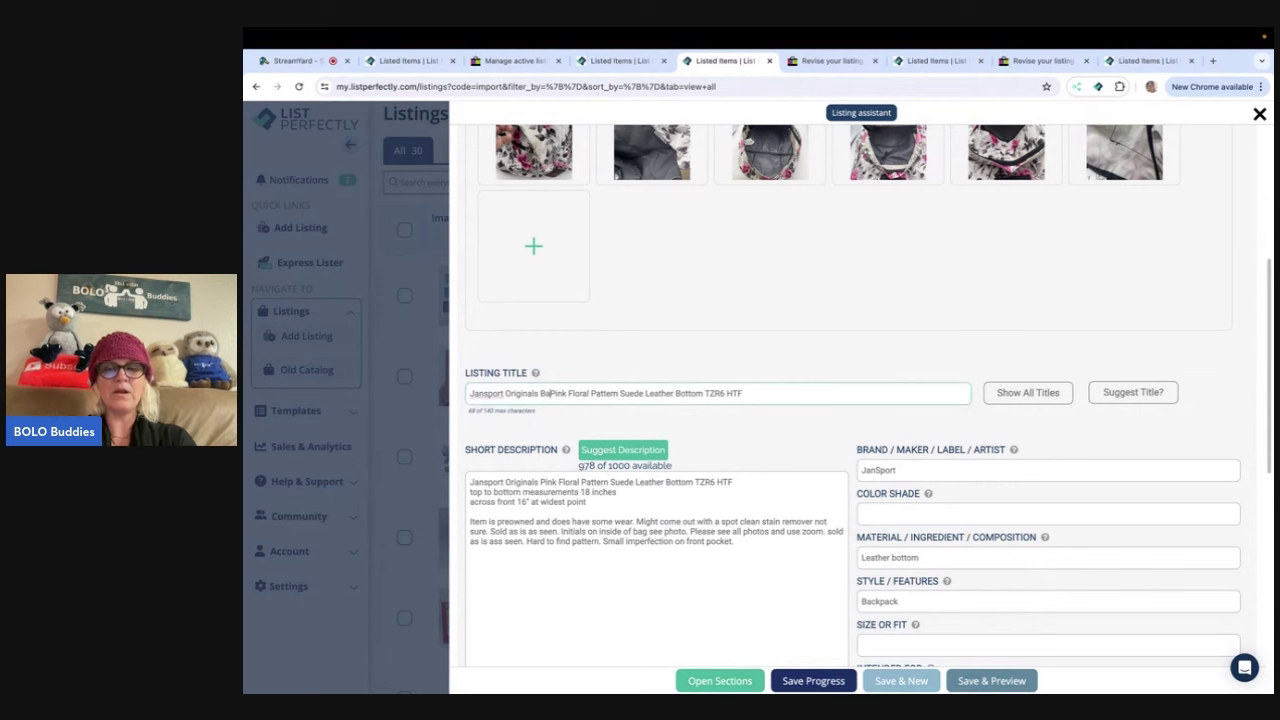
type("pack")
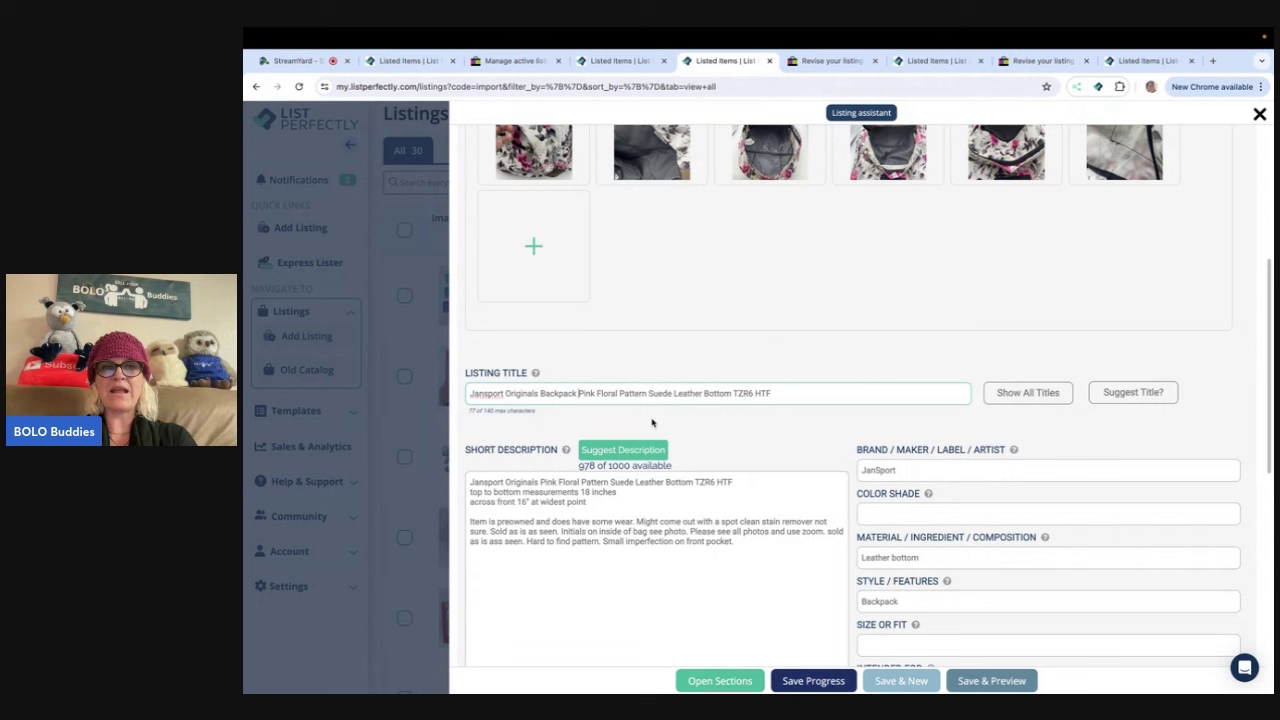
left_click(556, 481)
type("Backpack")
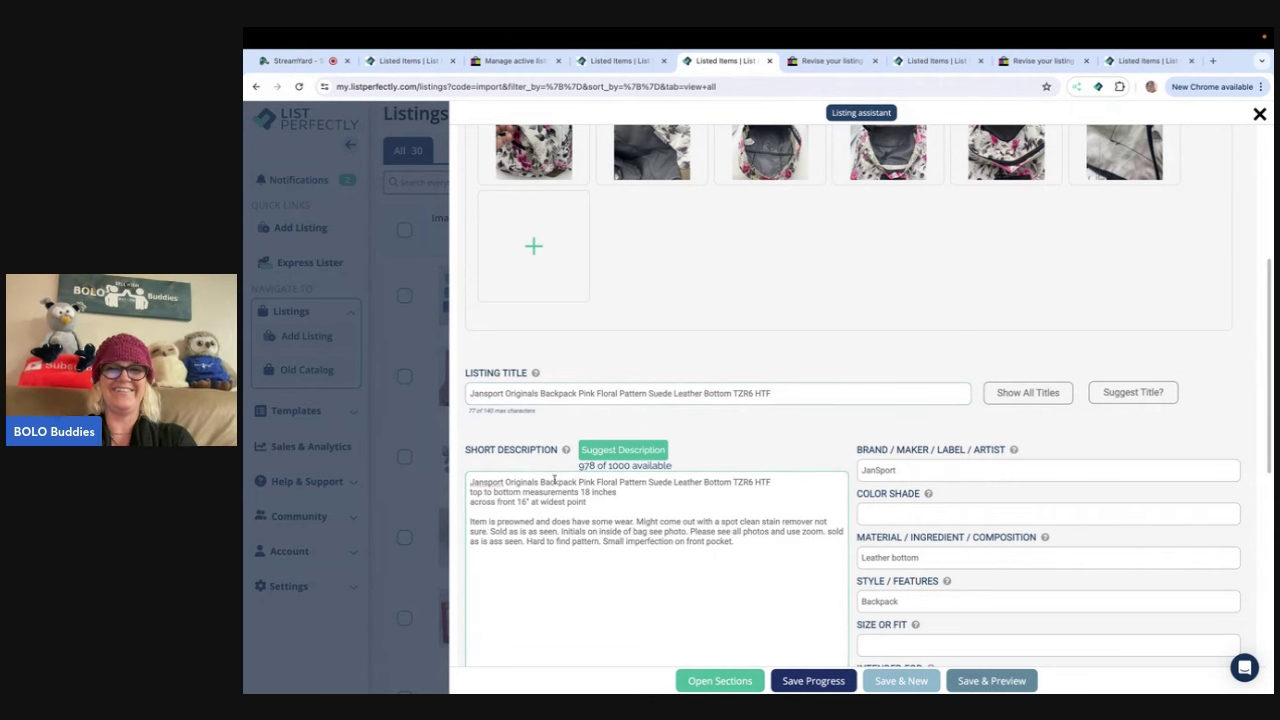
- Set the backpack listing's pre-owned condition to Fair
scroll(958, 437, "down", 4)
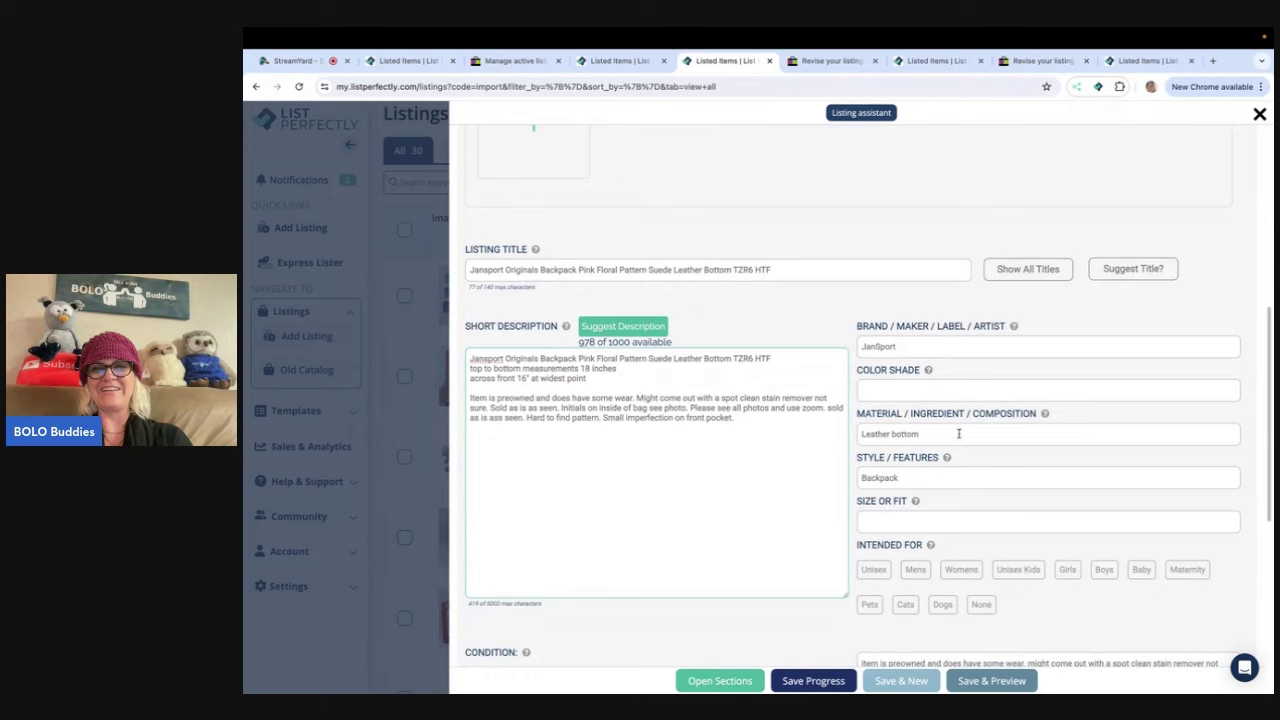
scroll(958, 433, "down", 1)
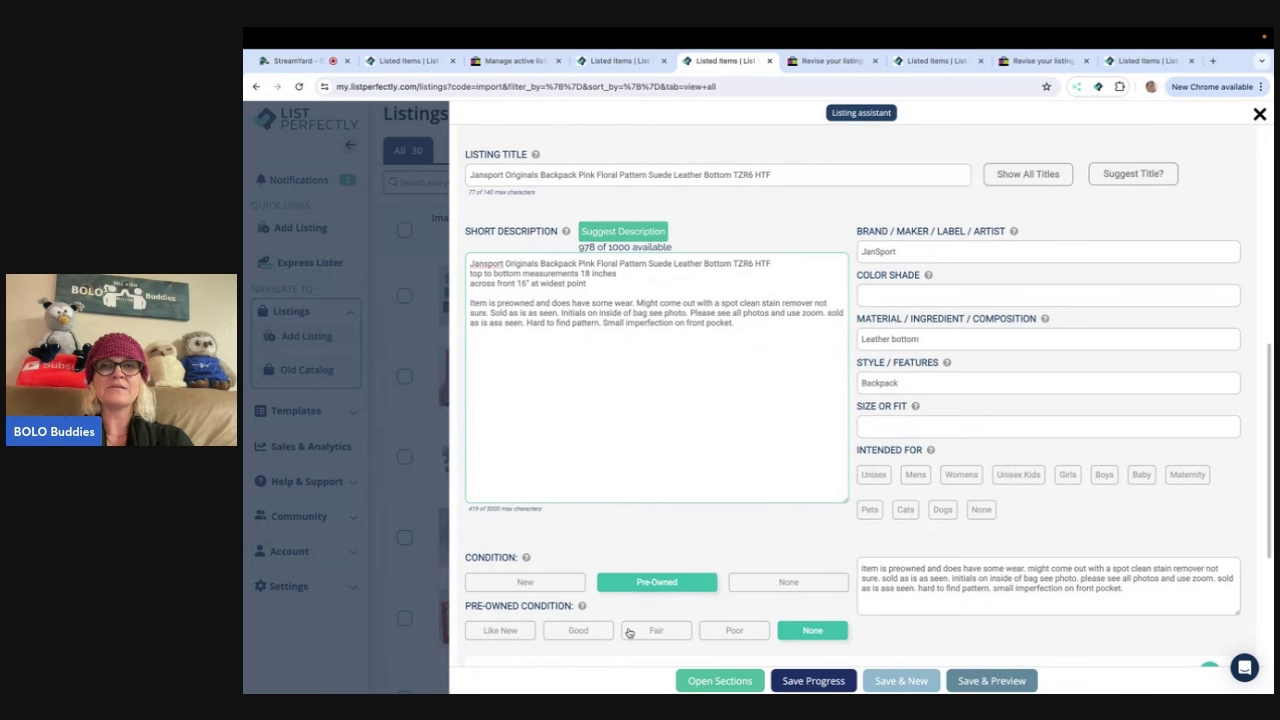
left_click(640, 628)
scroll(711, 518, "down", 2)
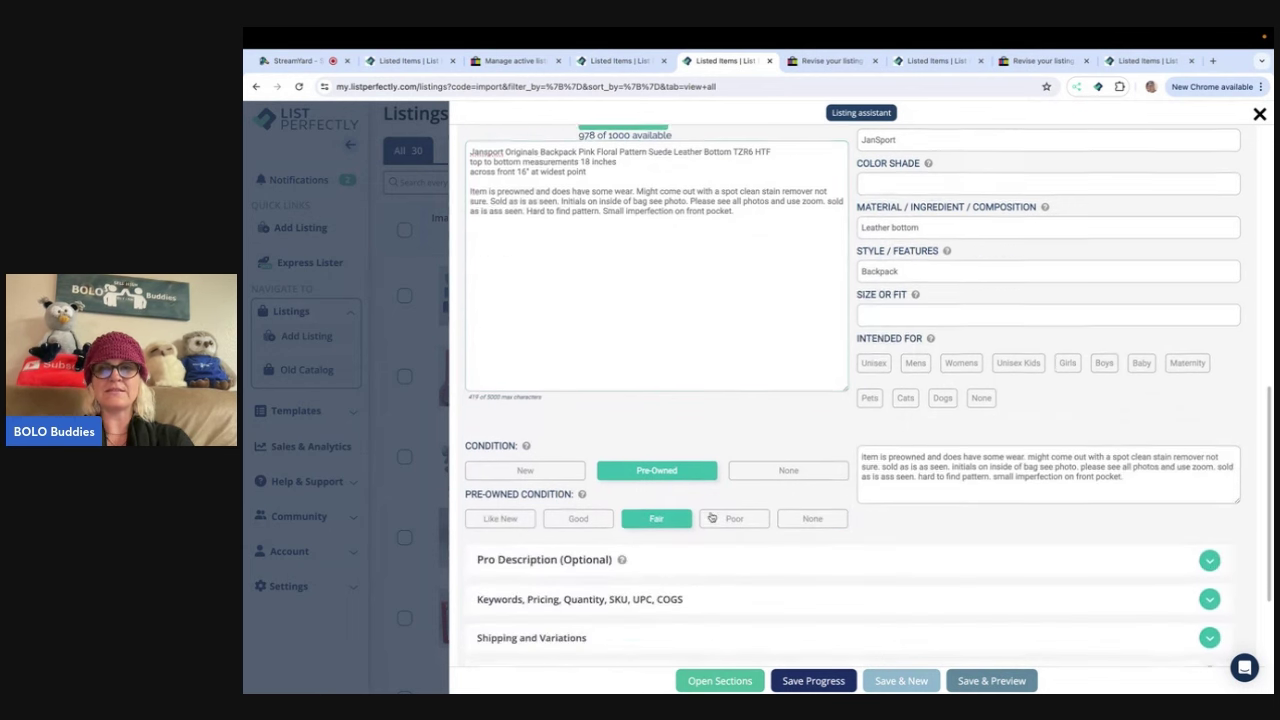
- Expand the pricing section and set the backpack's COGS to $3.00, price to $45.00 and MSRP to $0.00
scroll(711, 518, "down", 2)
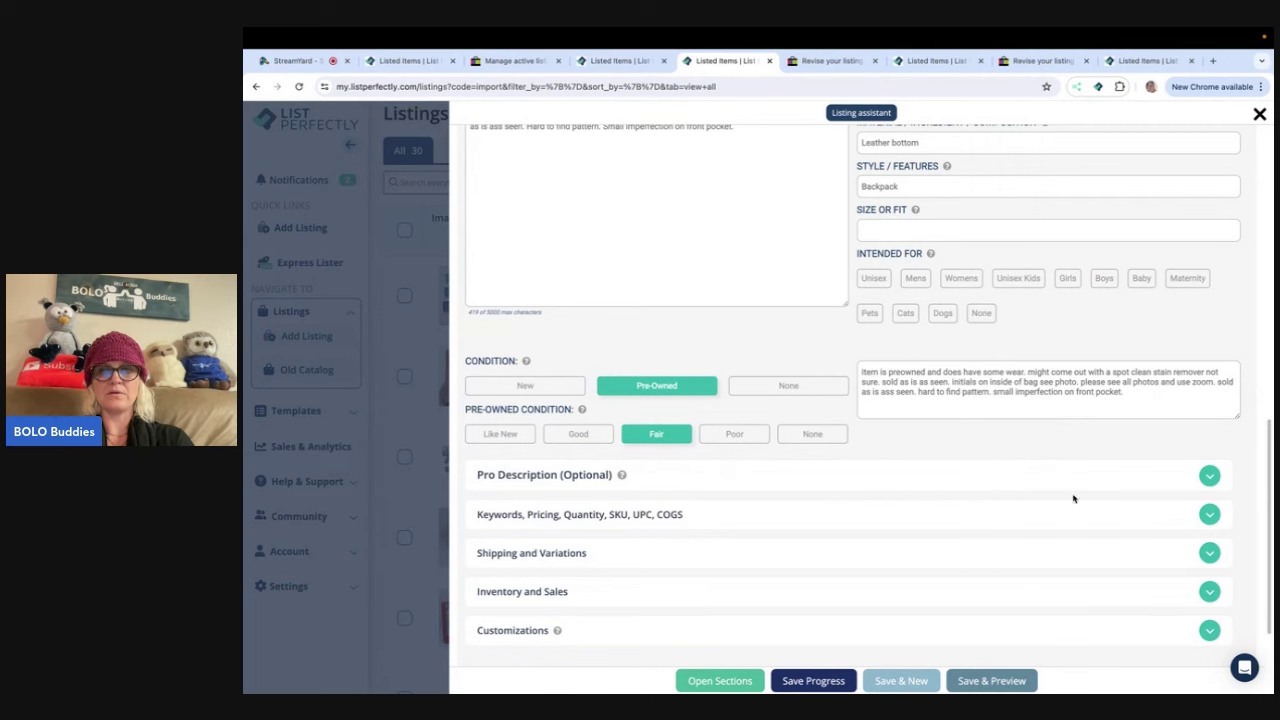
left_click(1207, 518)
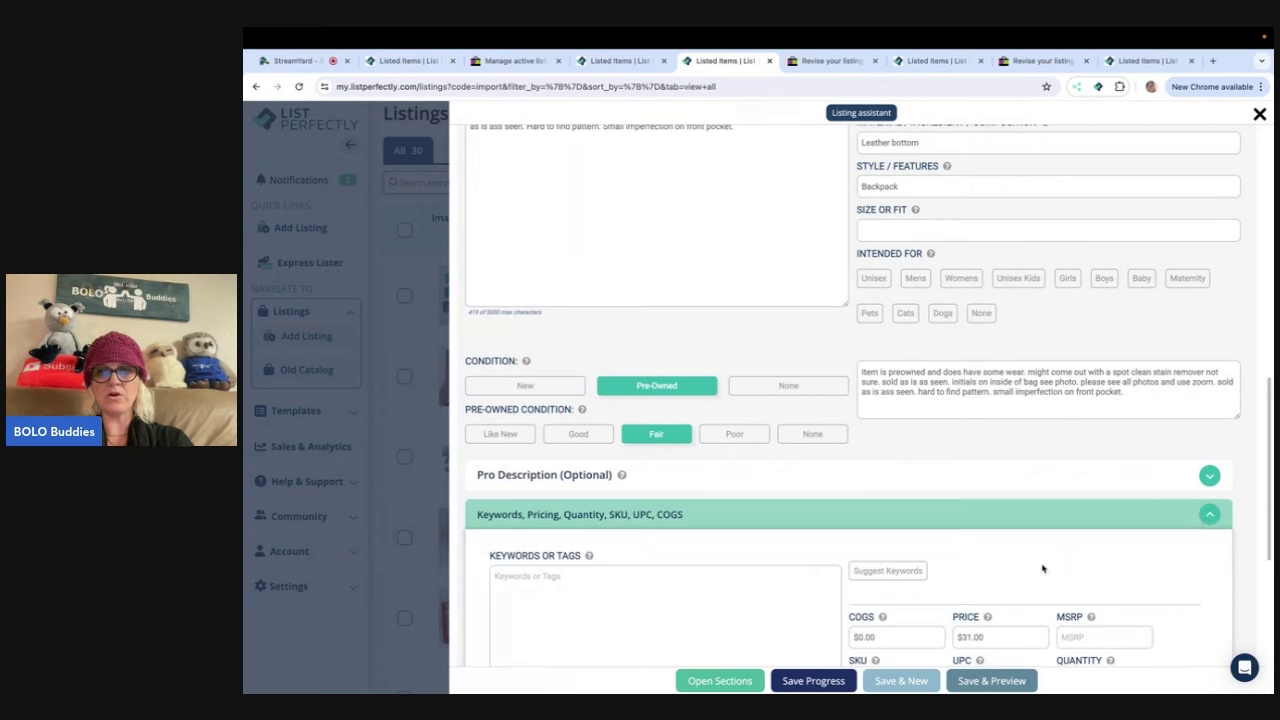
scroll(1043, 569, "down", 2)
scroll(1043, 569, "up", 4)
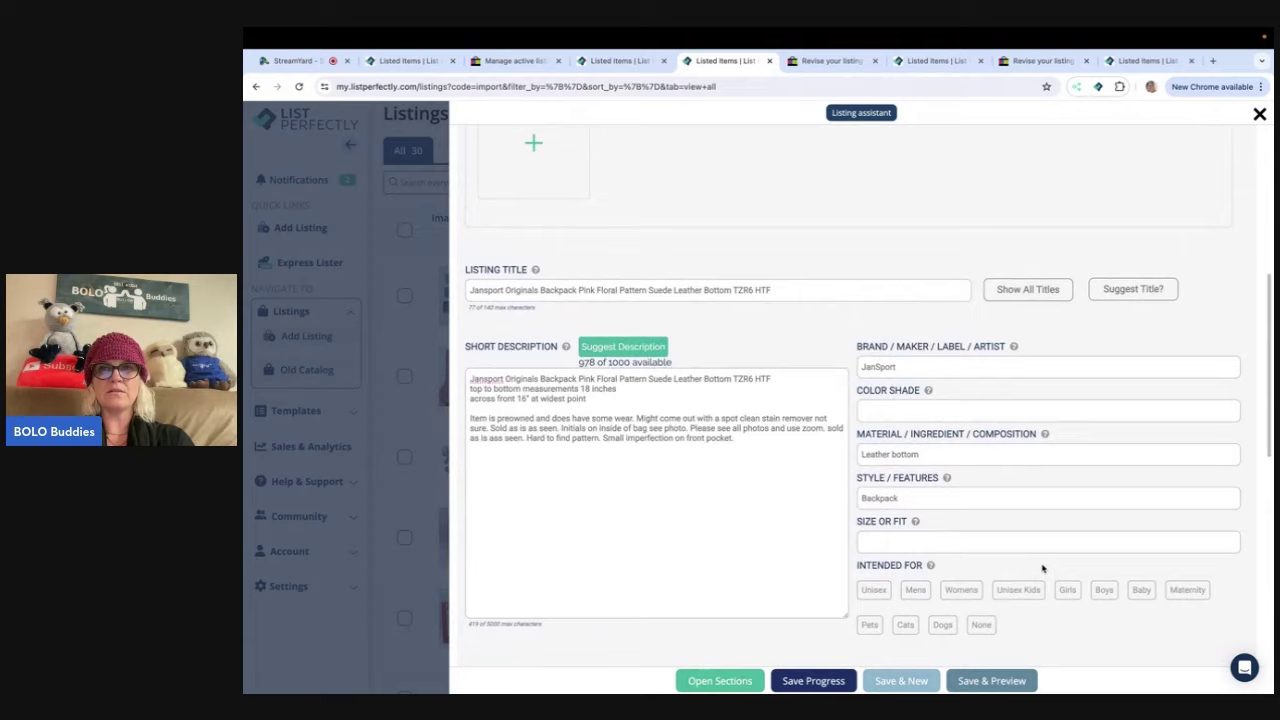
scroll(1043, 569, "down", 3)
scroll(1043, 567, "down", 4)
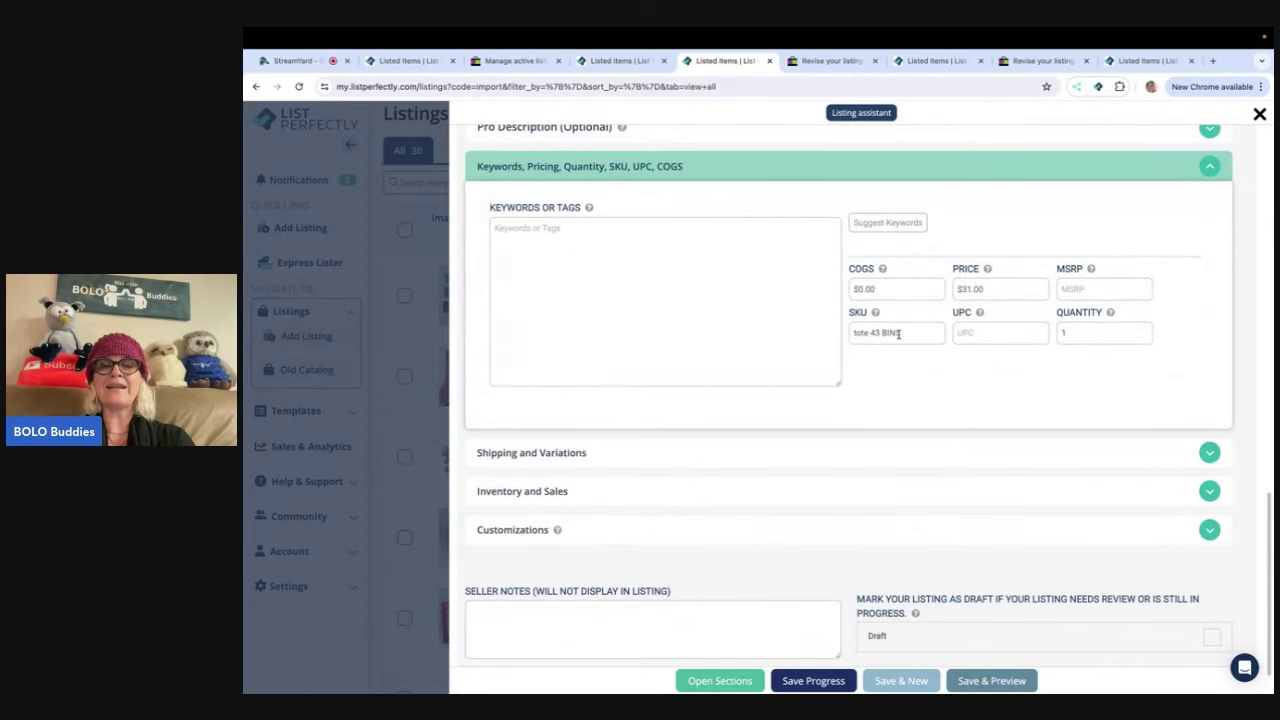
left_click_drag(879, 290, 844, 287)
type("3")
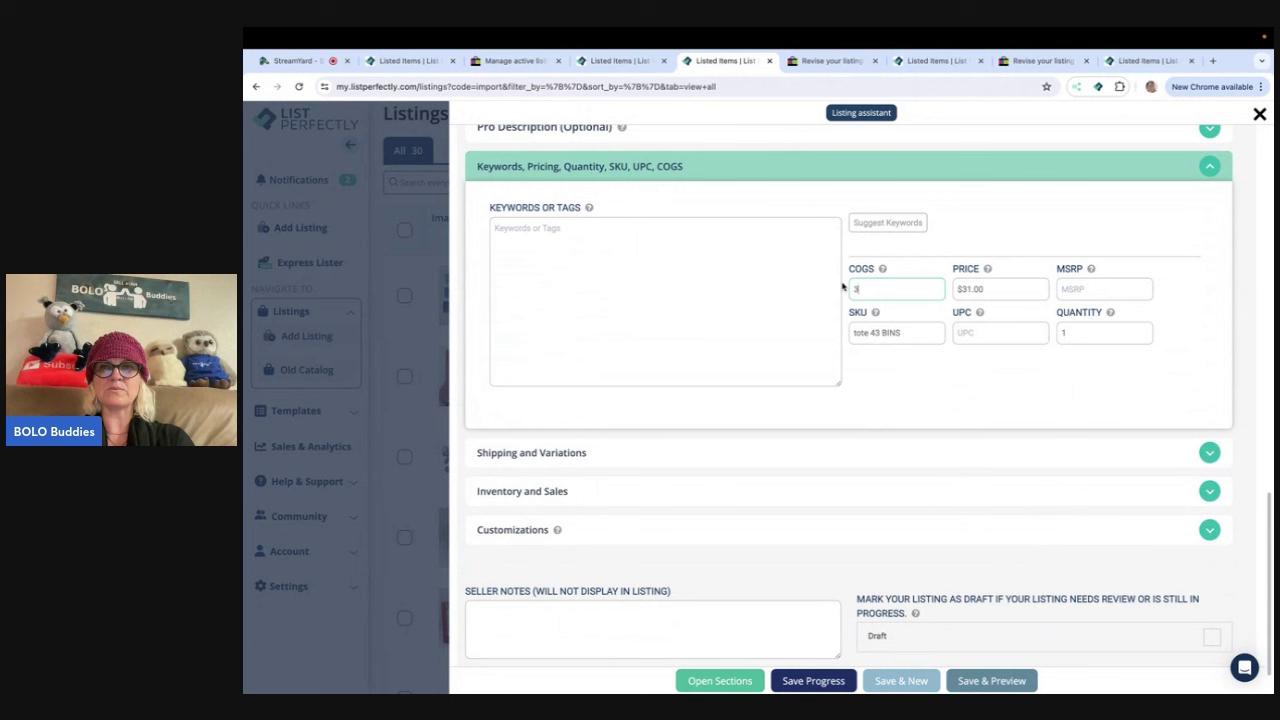
left_click_drag(1000, 288, 935, 280)
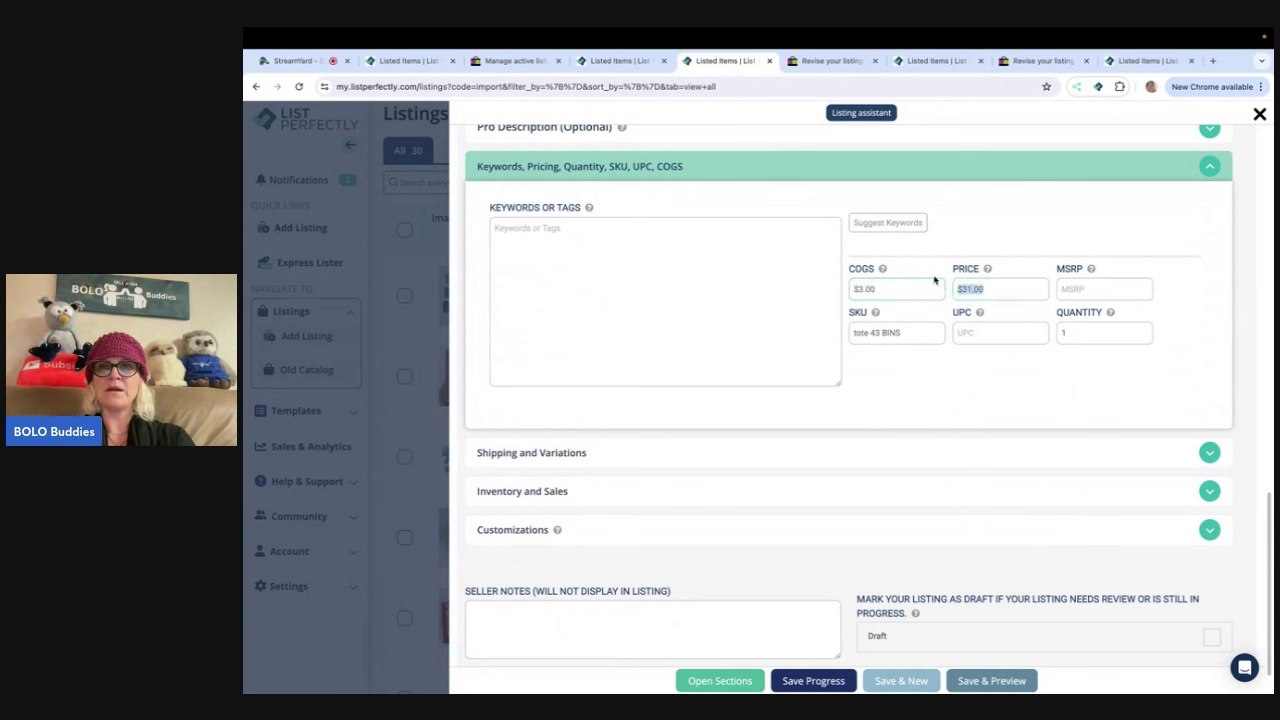
type("45.")
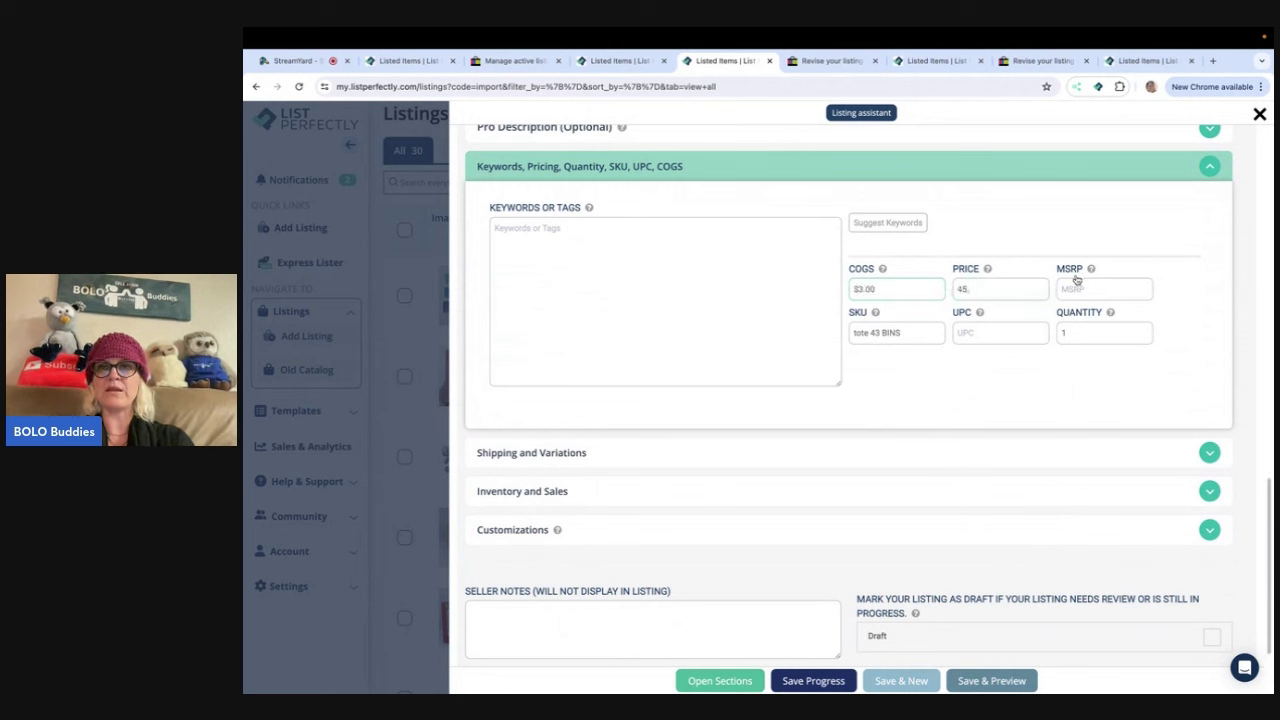
left_click(1080, 285)
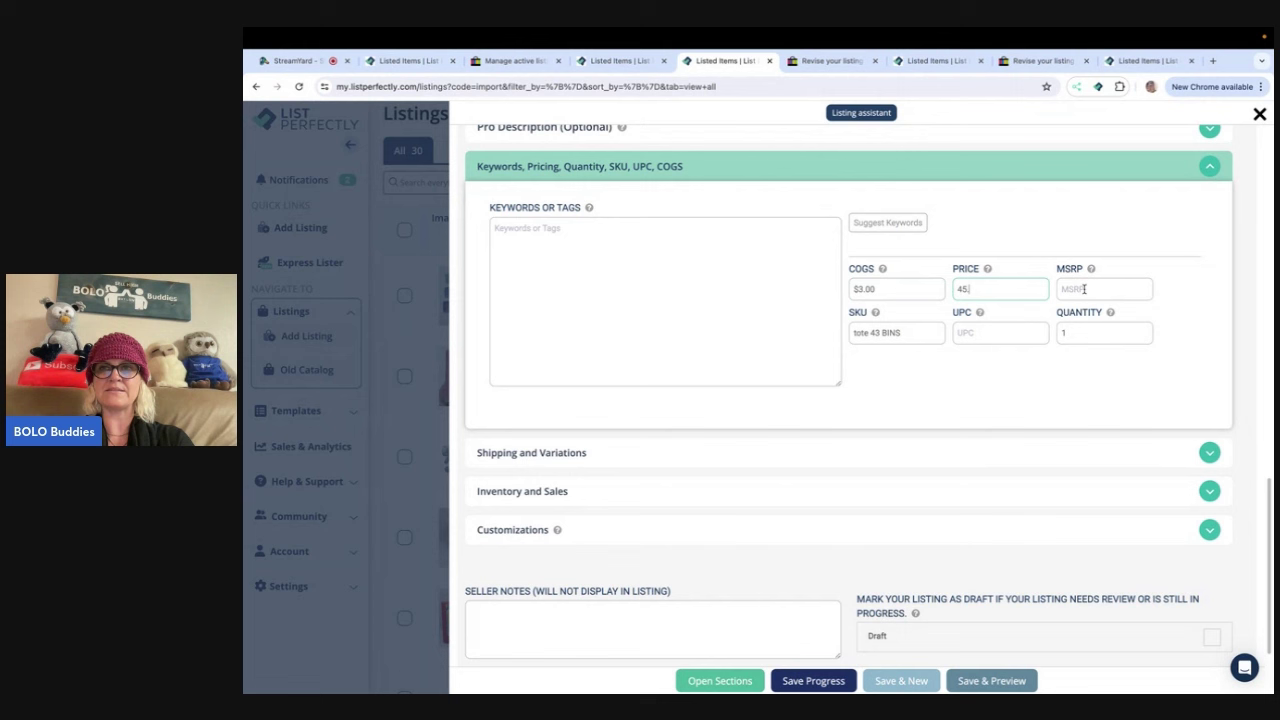
type("0")
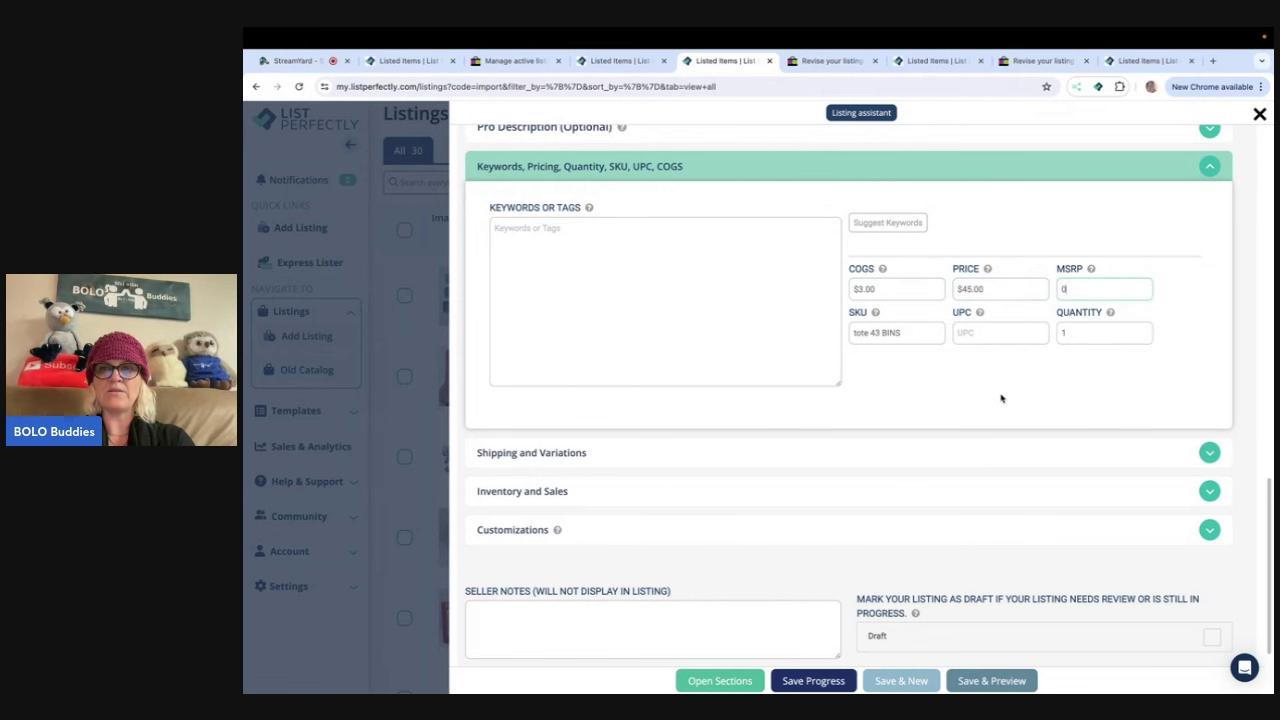
- Expand the Shipping and Variations section and review the backpack's package weight and dimensions
left_click(1205, 456)
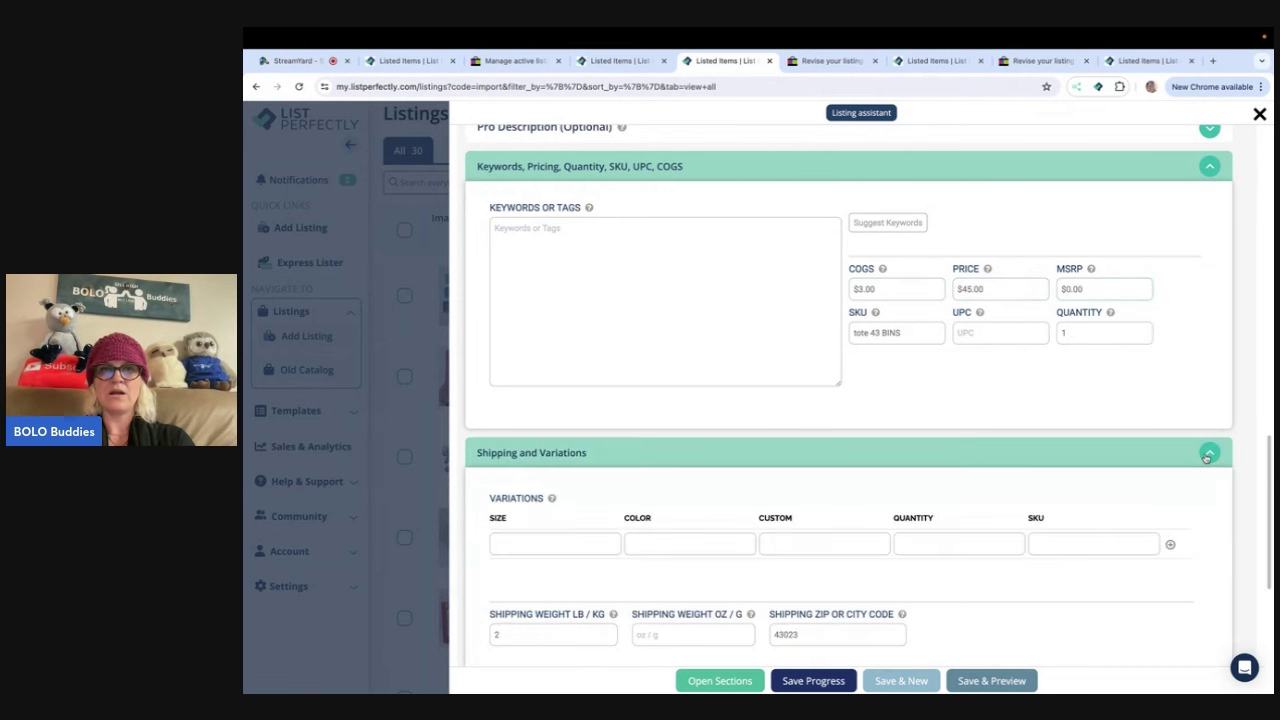
scroll(1157, 494, "down", 2)
scroll(1144, 517, "down", 2)
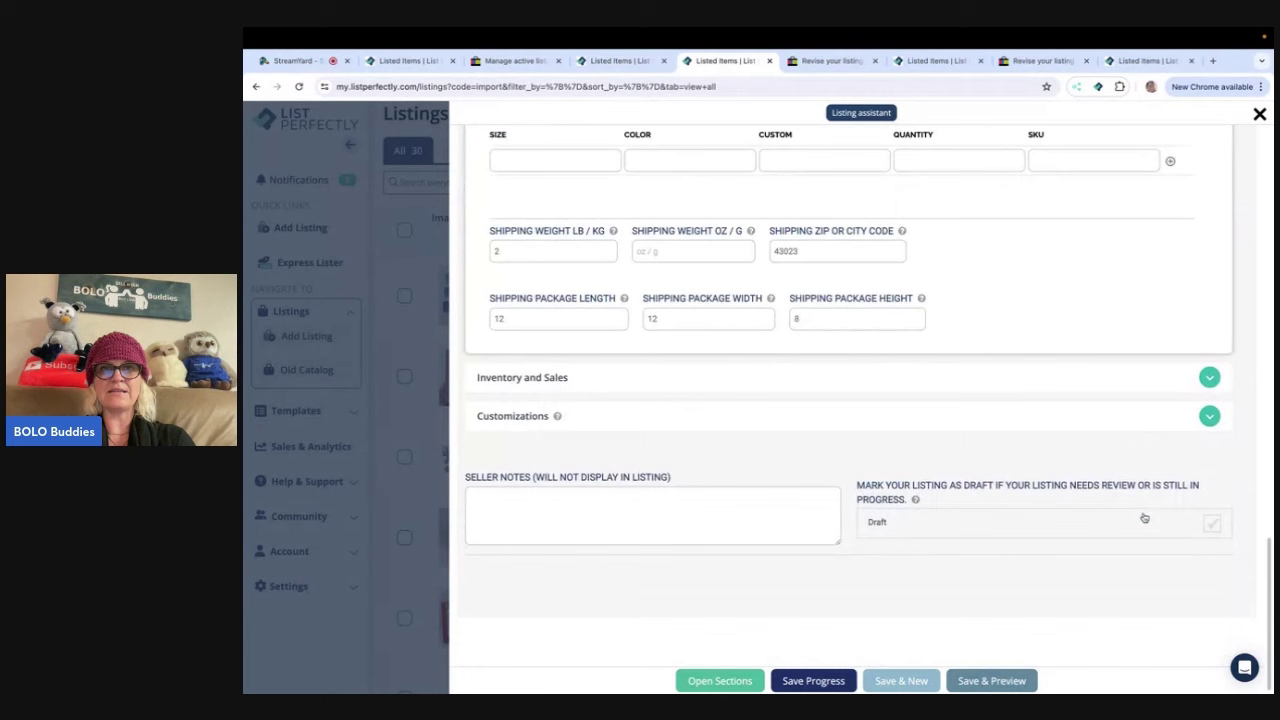
- Save the backpack listing and close its preview, along with the finished listing tabs and the bottle opener's eBay revision tab
left_click(999, 686)
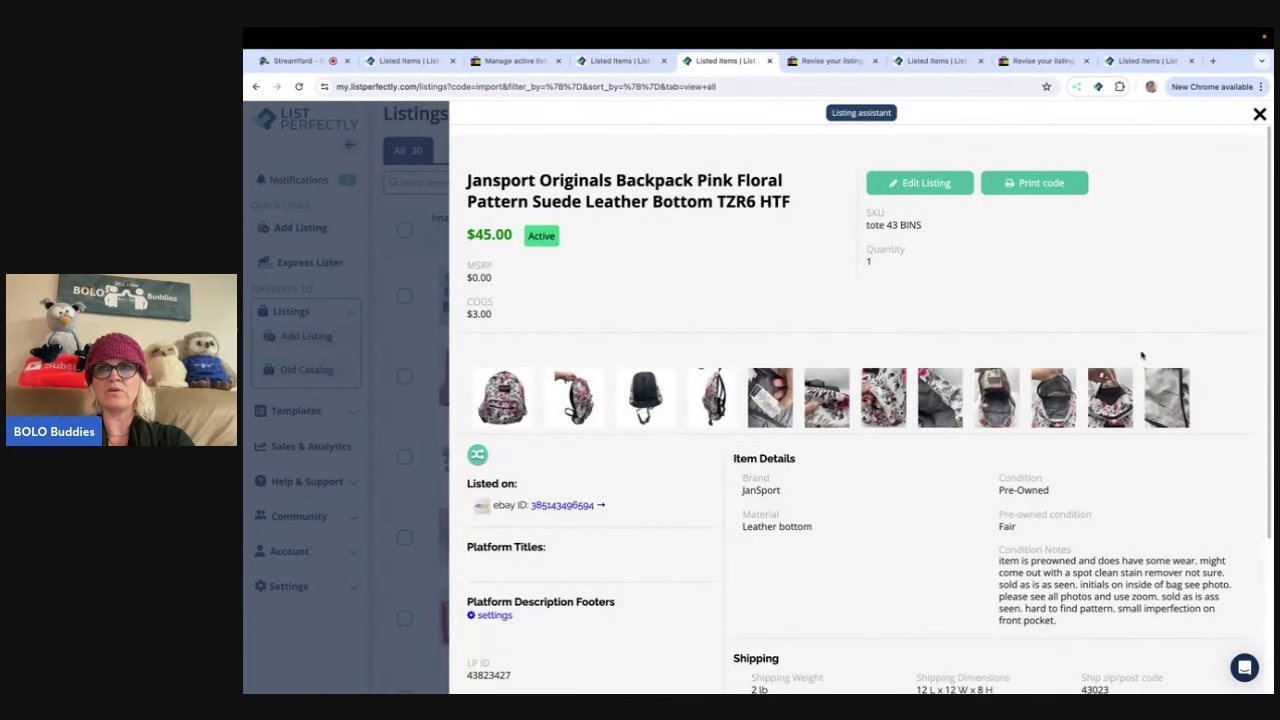
left_click(1259, 114)
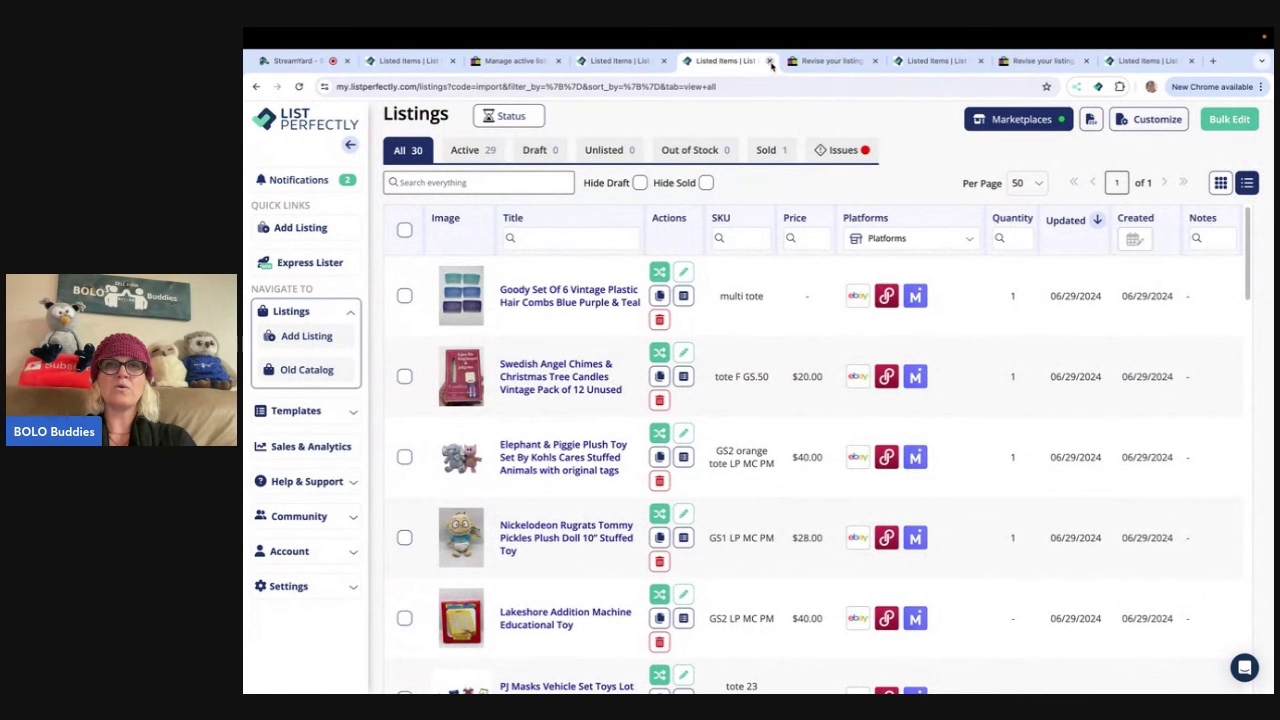
left_click(664, 62)
left_click(662, 62)
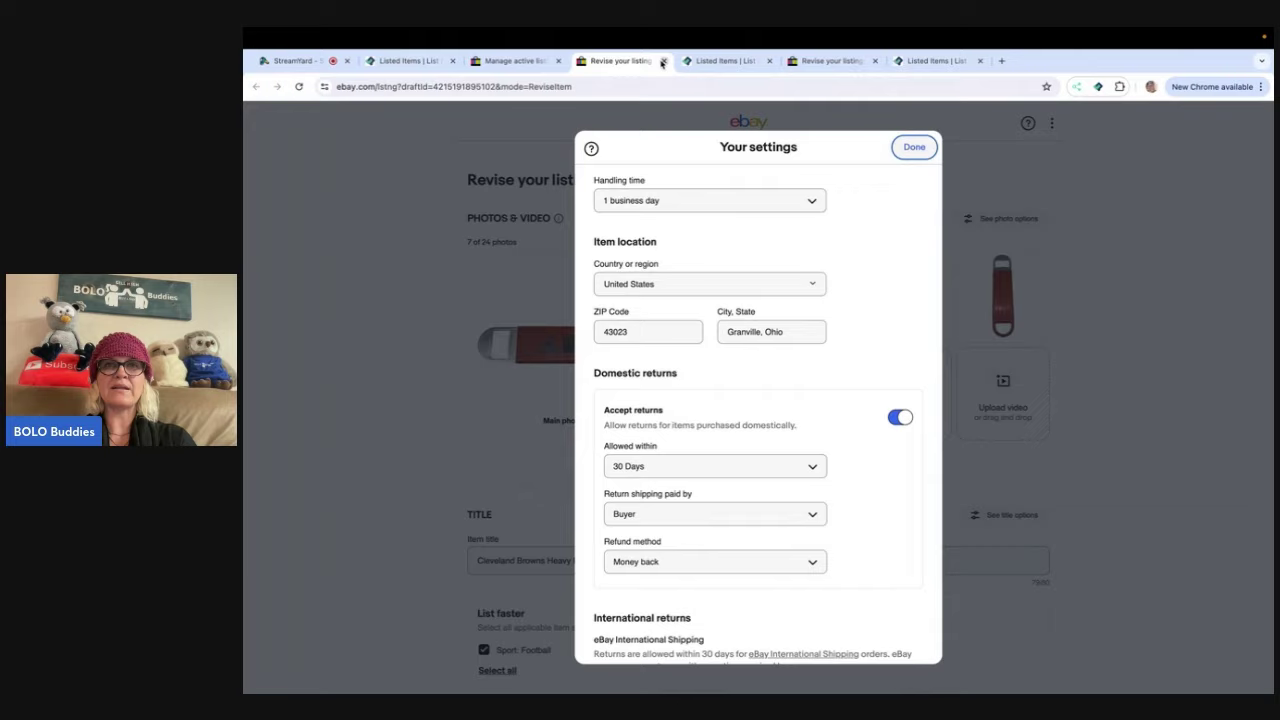
left_click(662, 62)
- Complete the Cleveland Browns bottle opener's brand as "Unbranded" and set its pre-owned condition to Good
scroll(678, 243, "down", 3)
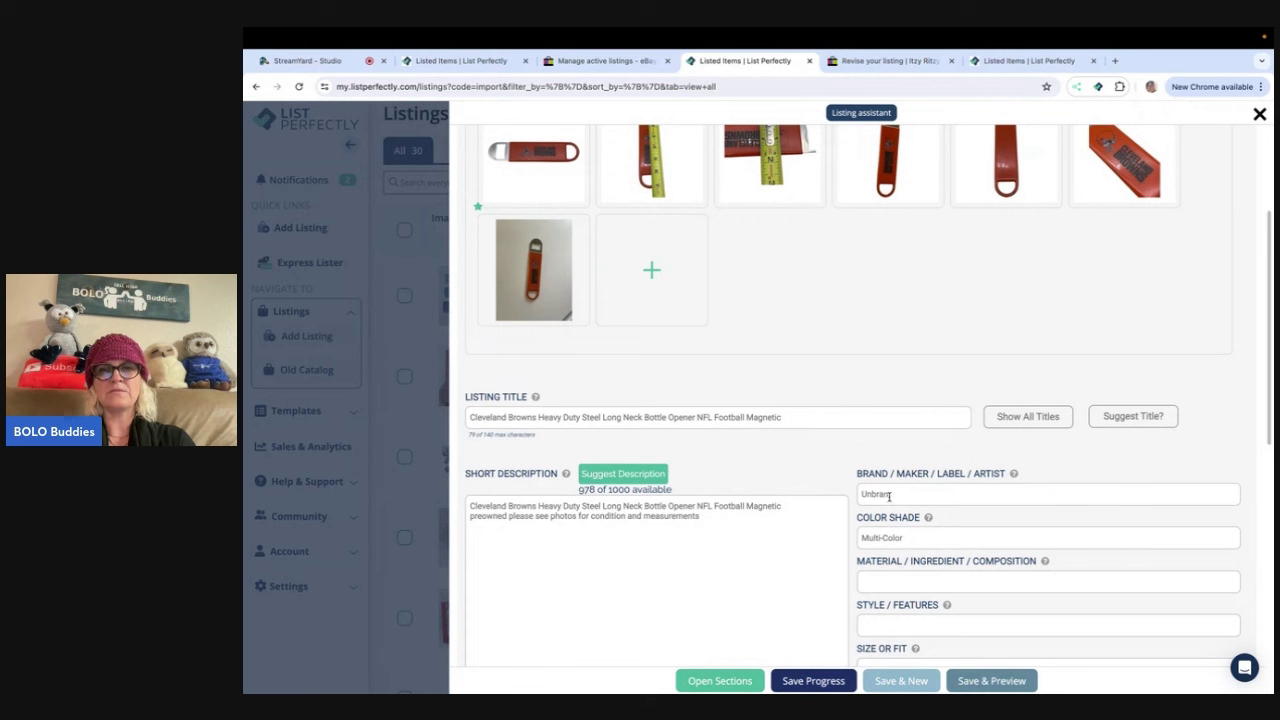
type("ed")
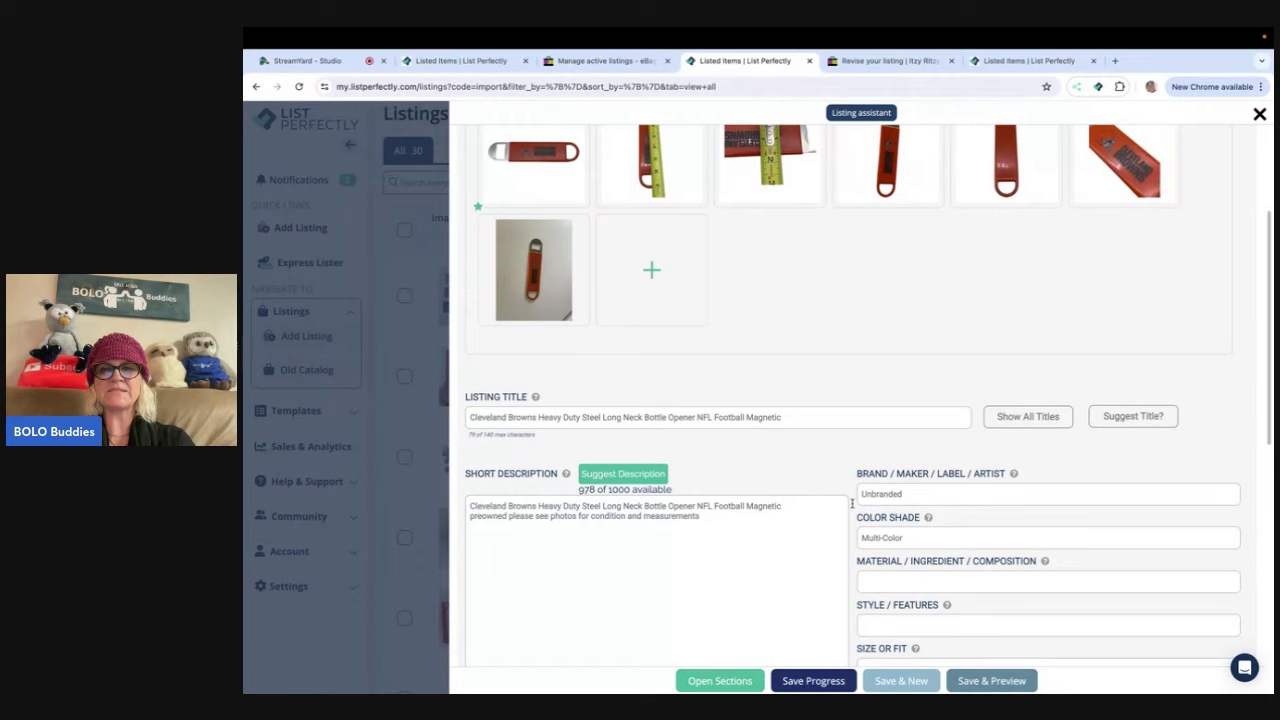
scroll(910, 545, "down", 3)
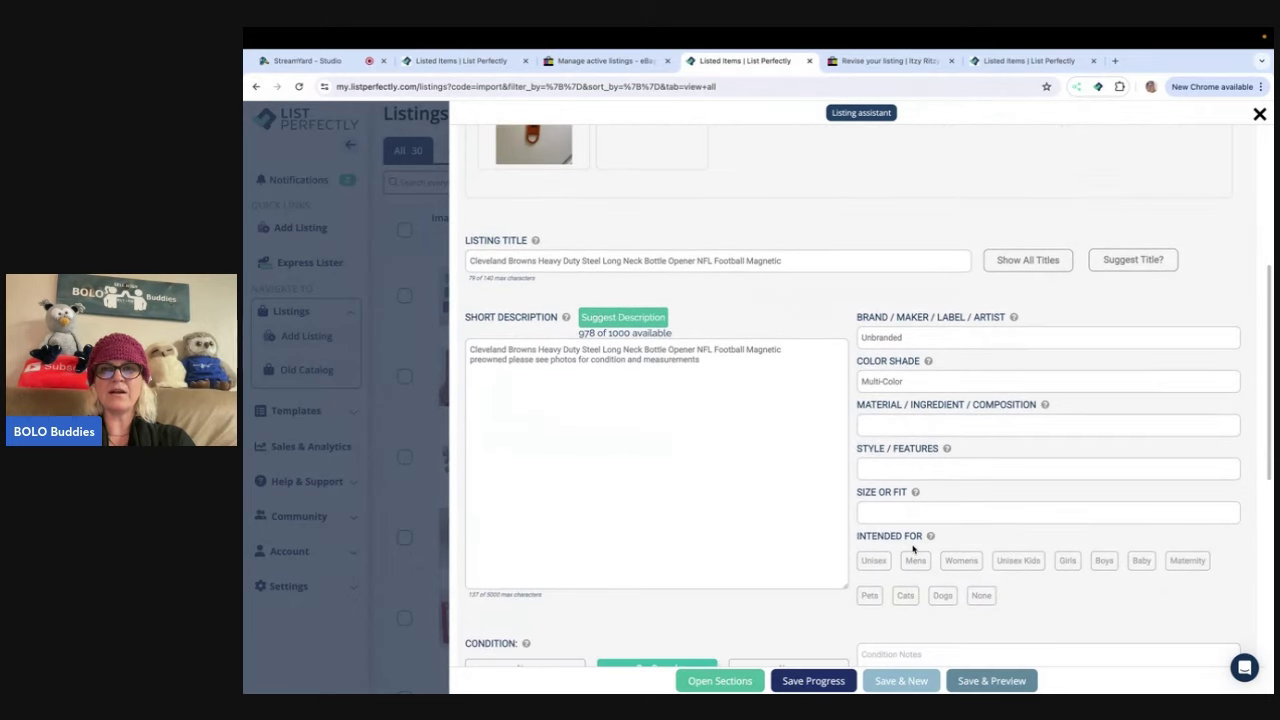
scroll(912, 548, "down", 3)
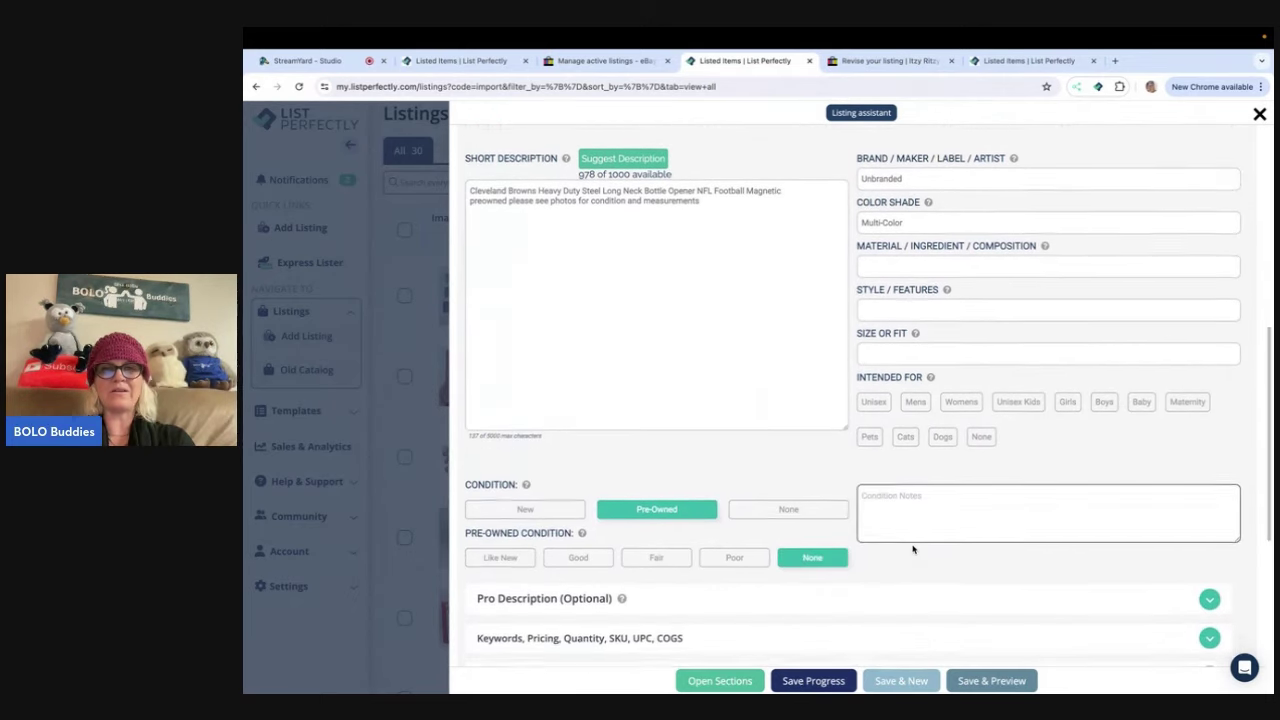
left_click(581, 555)
- Expand the pricing section and set the bottle opener's MSRP to $0.00 and price to $15.00
scroll(938, 552, "down", 4)
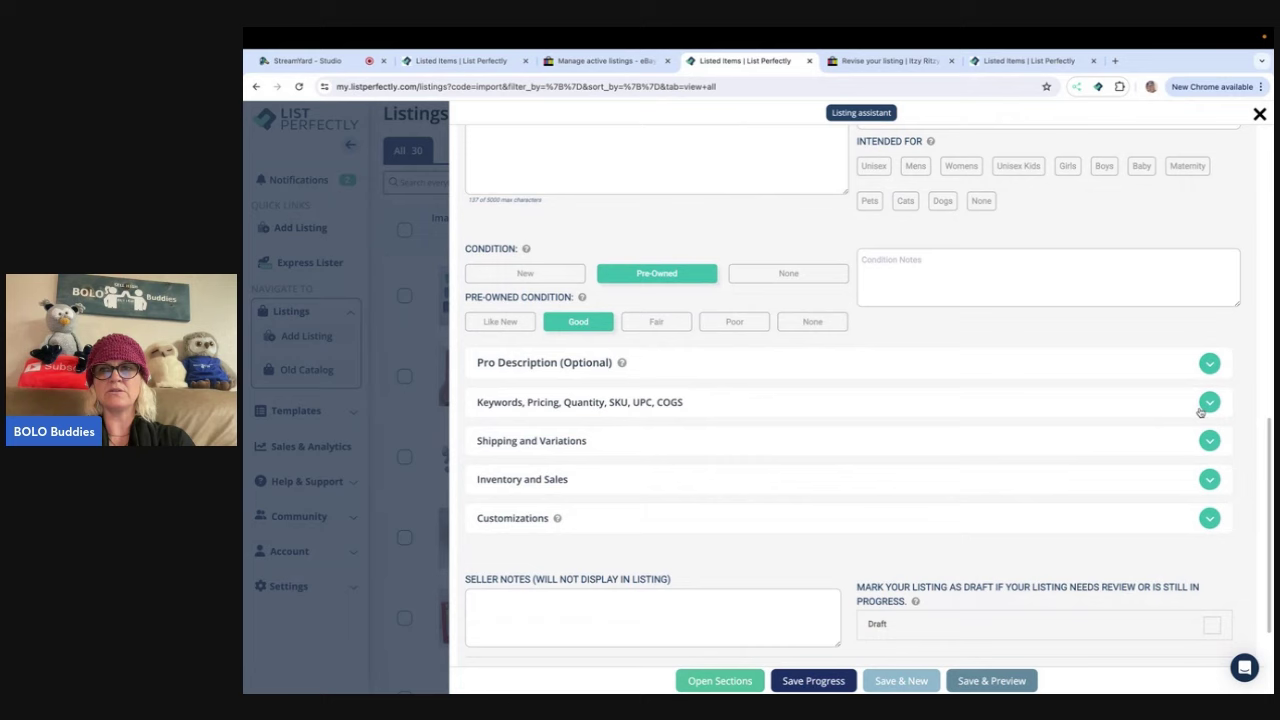
left_click(1208, 403)
left_click(892, 532)
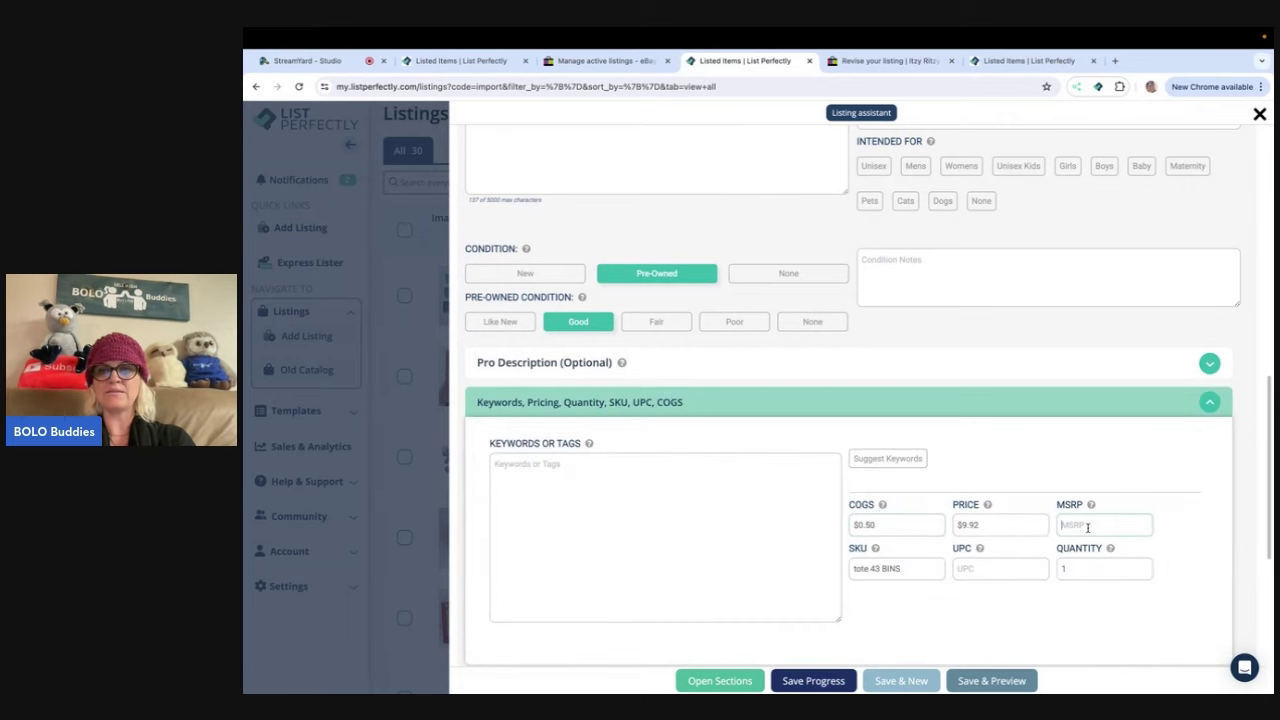
type("0")
left_click(1008, 526)
type("15")
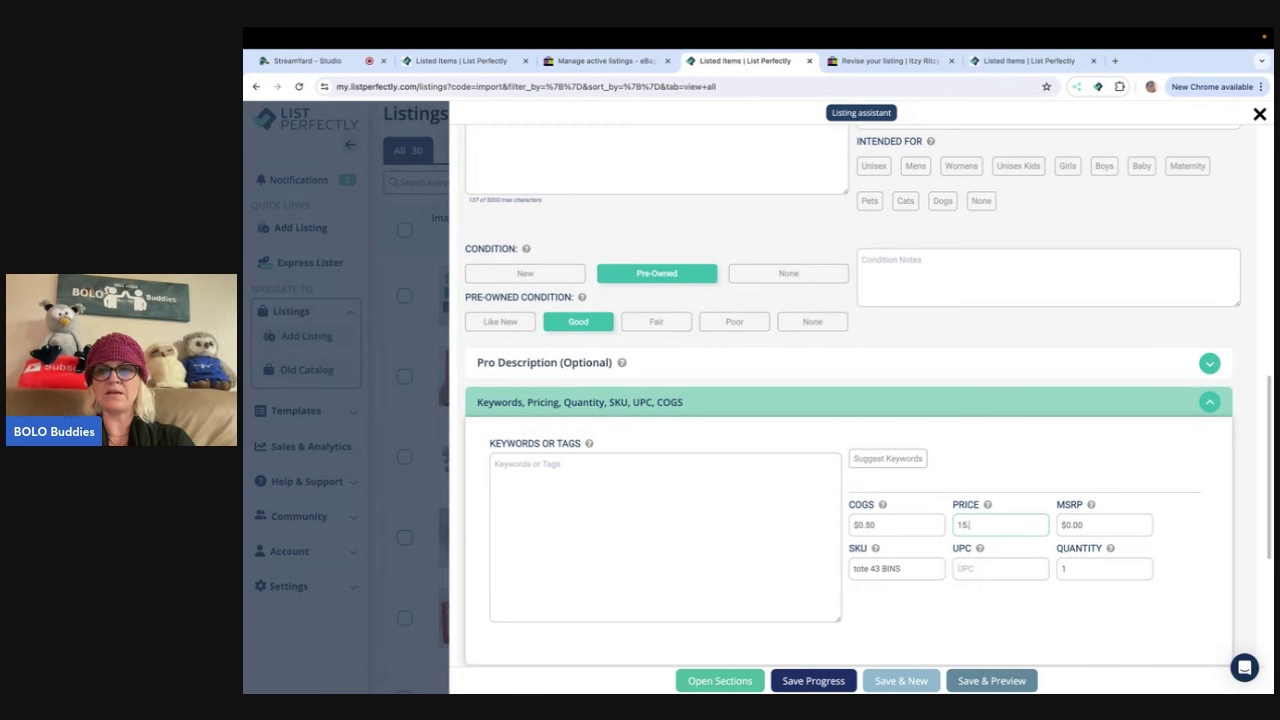
- Expand the bottle opener's Shipping and Variations section and review its package weight and dimensions
scroll(1050, 602, "down", 2)
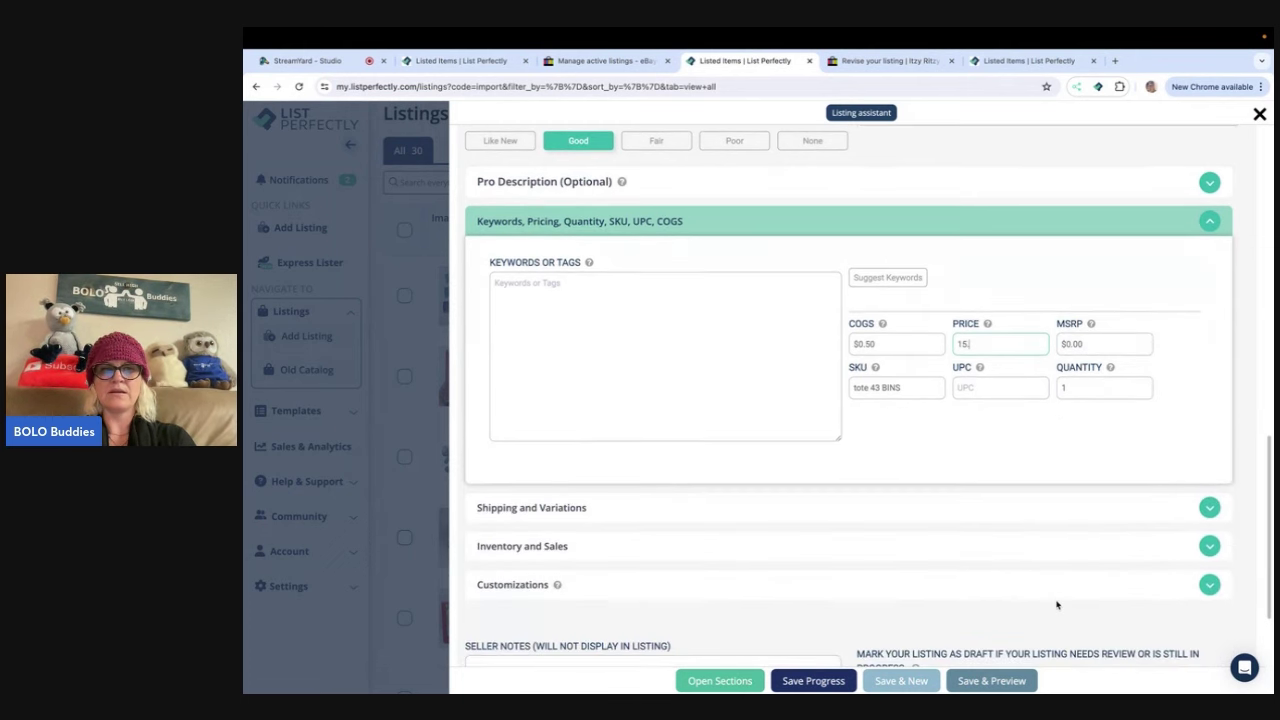
left_click(1210, 508)
scroll(1209, 507, "down", 3)
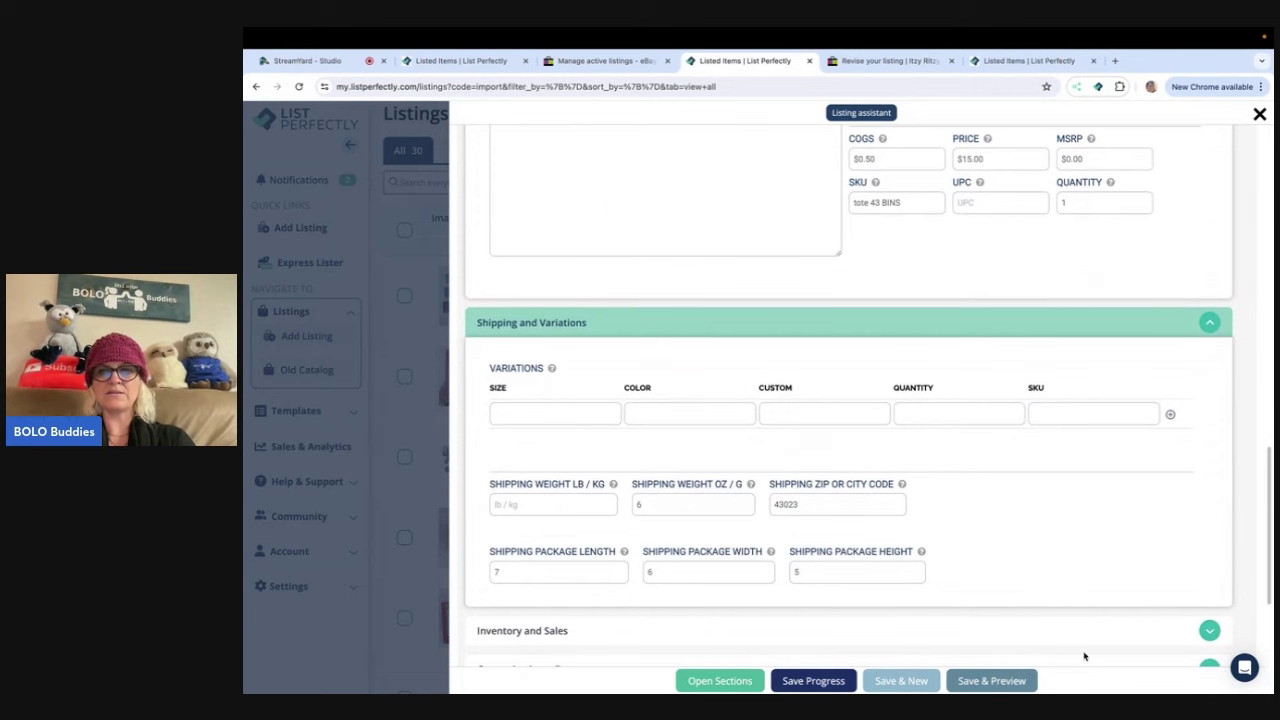
- Save the bottle opener listing and close its preview, its tab and the spoon set's eBay revision tab
left_click(1000, 681)
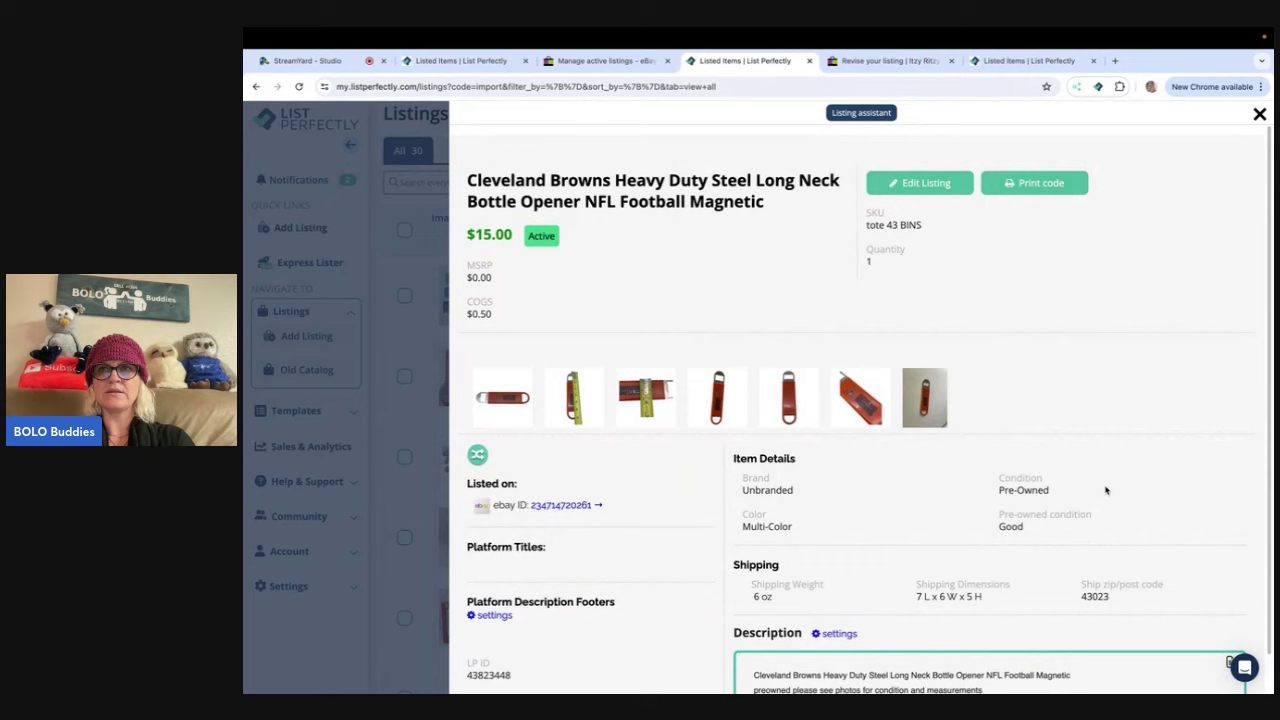
left_click(1260, 114)
left_click(809, 61)
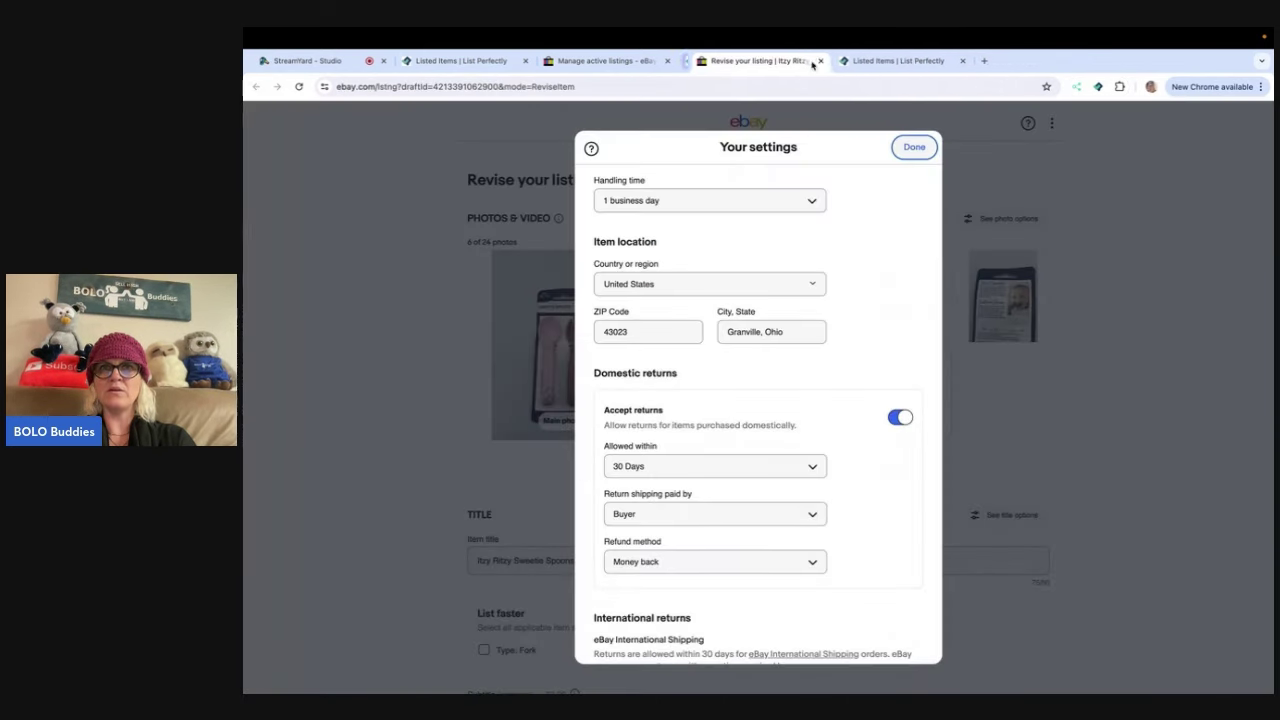
left_click(818, 61)
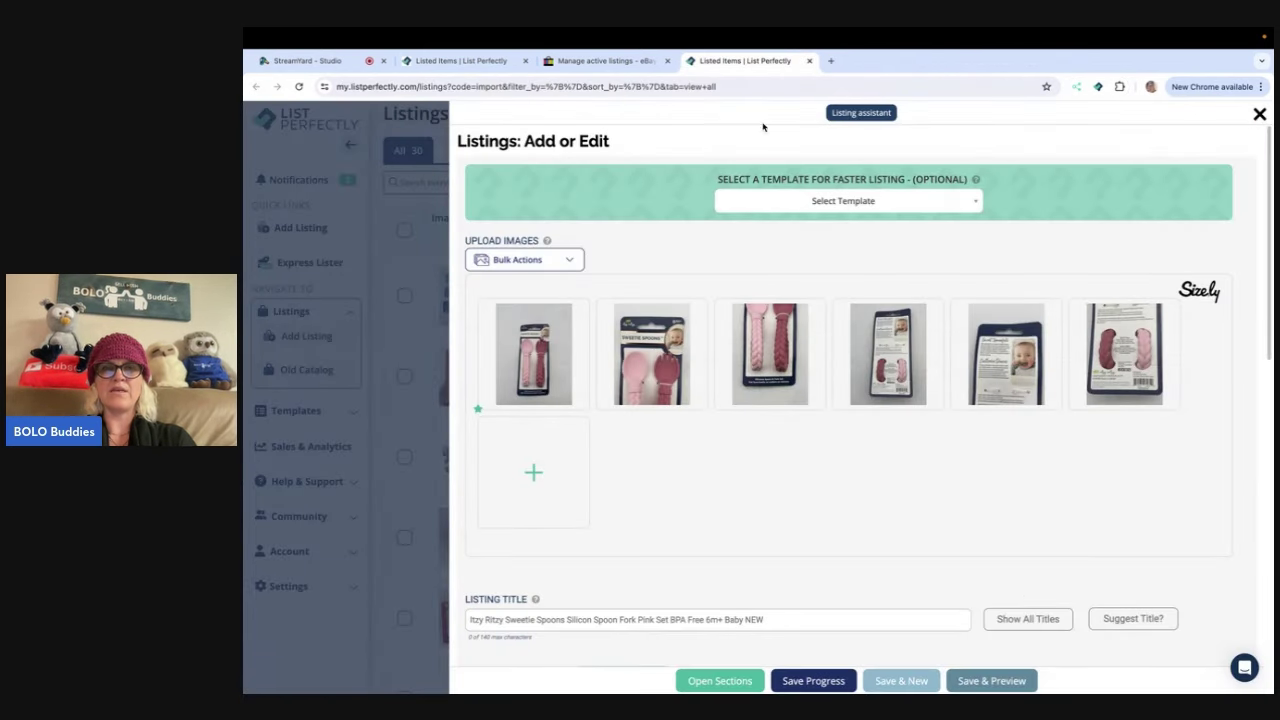
- Mark the Itzy Ritzy spoon set as intended for Girls and set its new condition to NWT
scroll(769, 313, "down", 3)
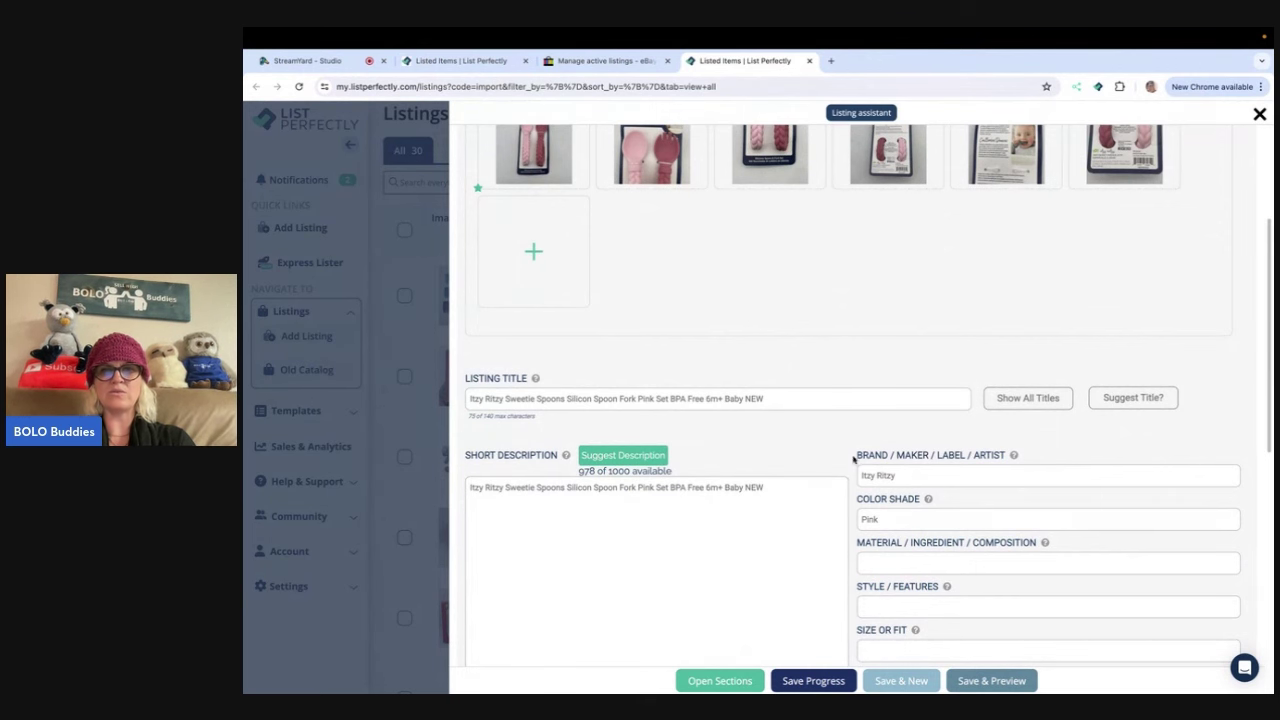
scroll(891, 528, "down", 2)
scroll(892, 533, "down", 2)
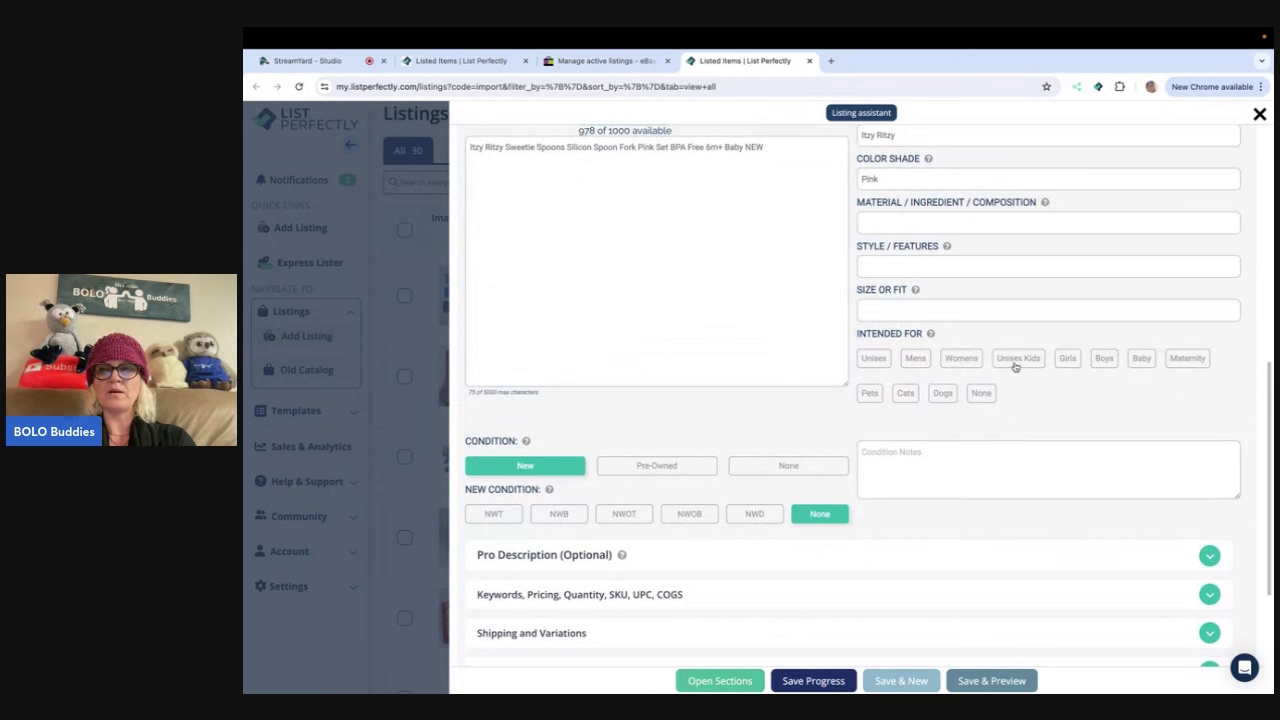
left_click(1067, 359)
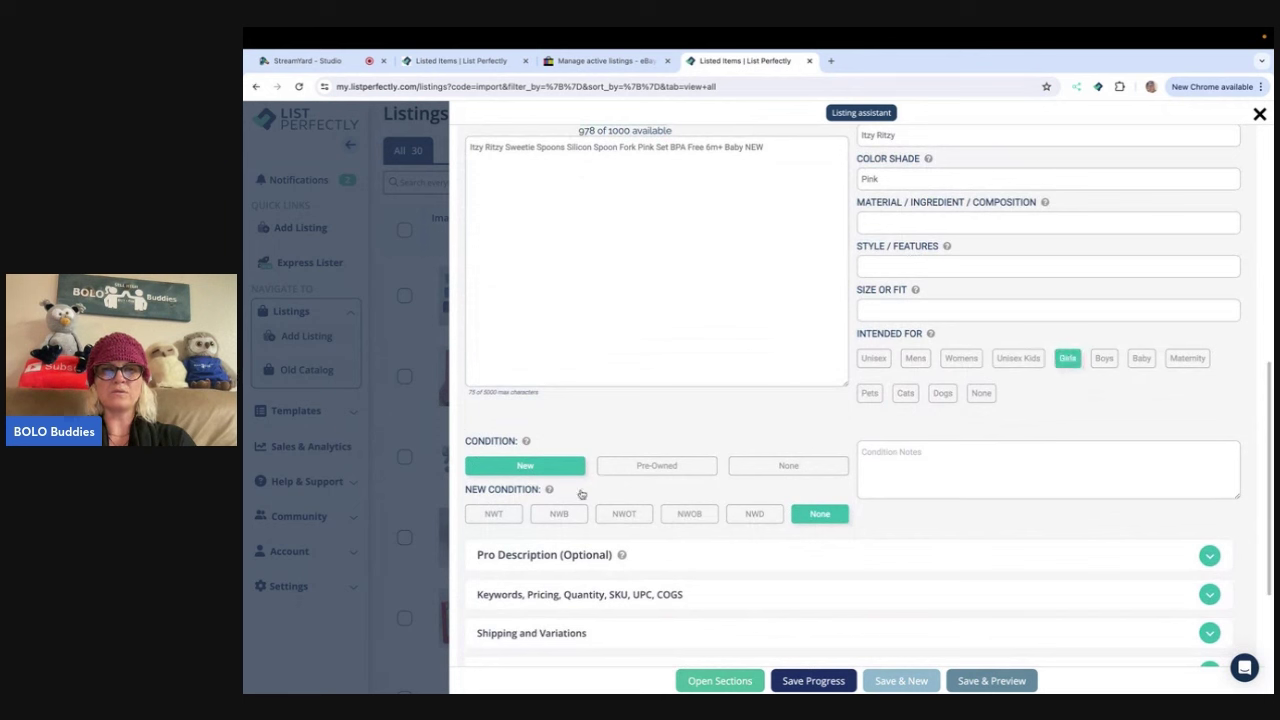
left_click(515, 522)
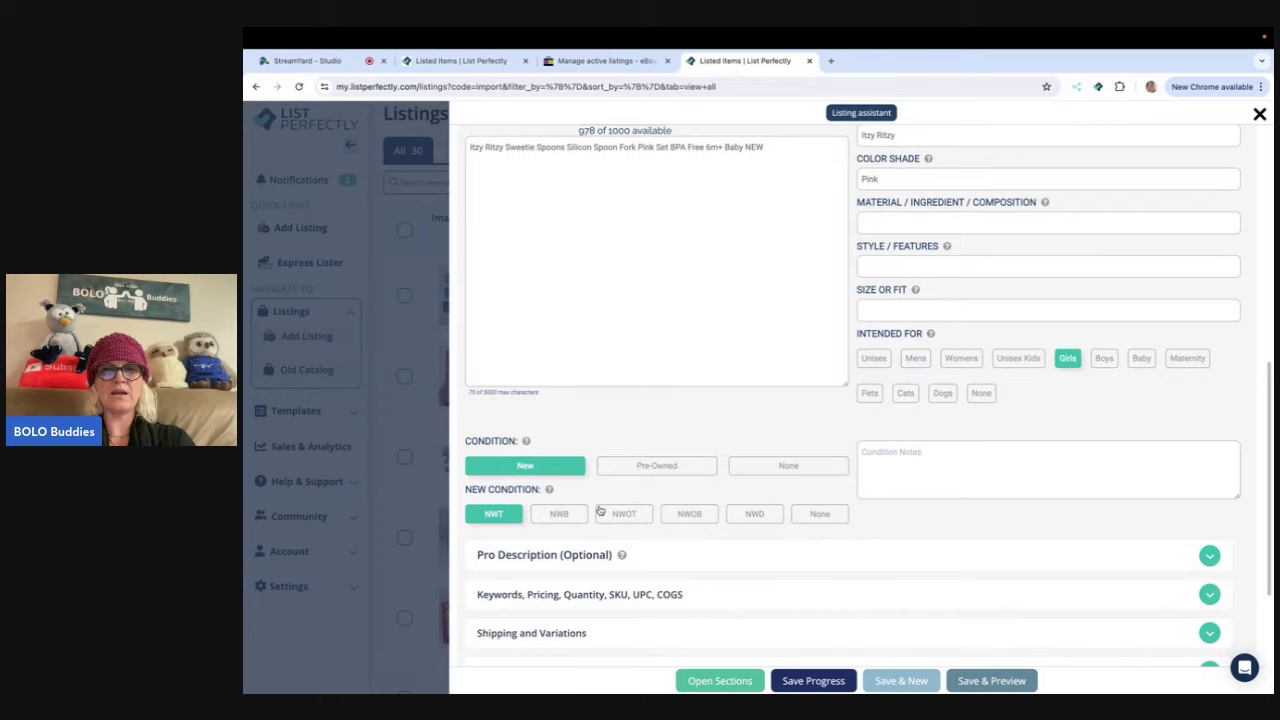
- Expand the spoon set's pricing section and set its COGS to $0.75 and MSRP to $0.00
scroll(660, 520, "down", 3)
left_click(1212, 398)
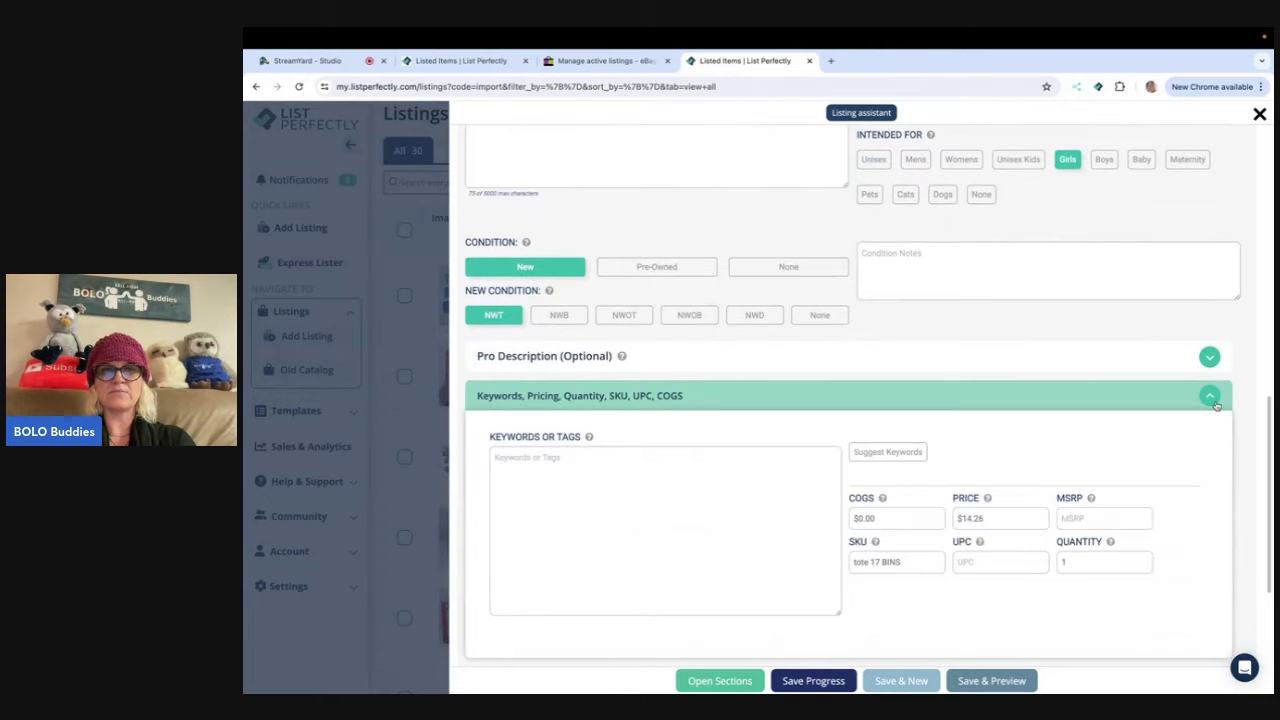
left_click(880, 518)
key("BackSpace")
key("BackSpace")
type("75")
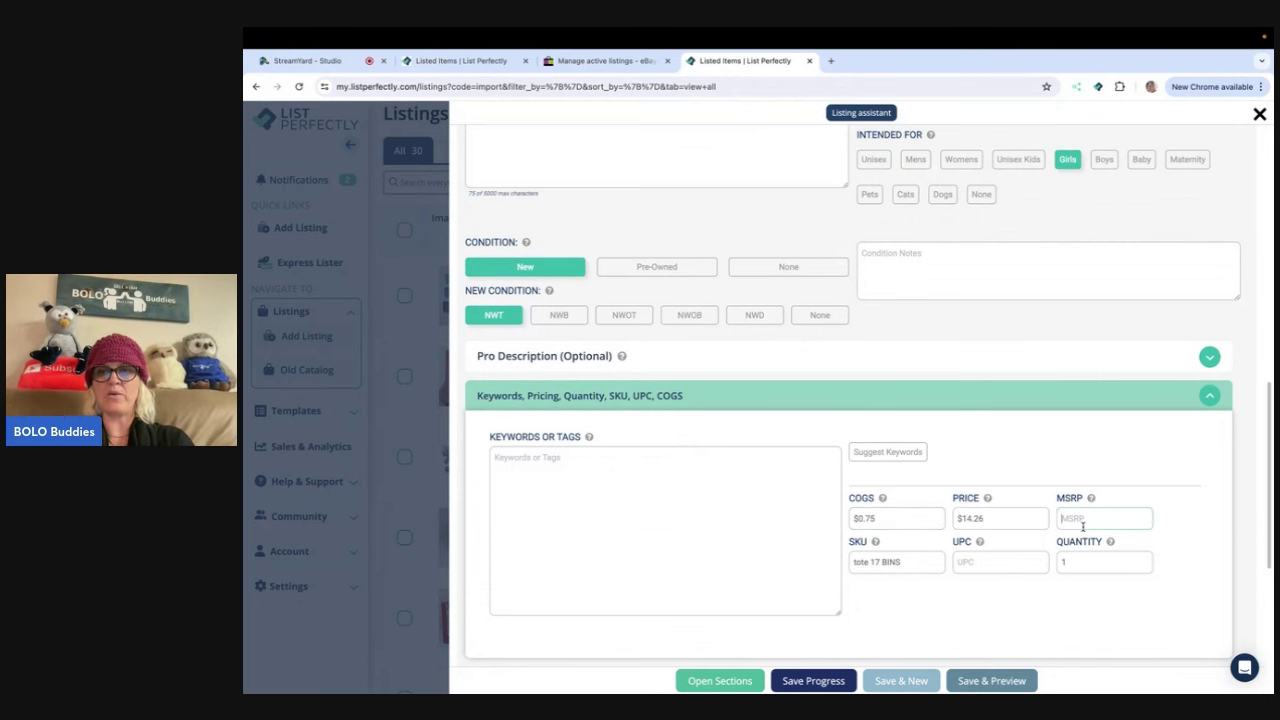
type("0")
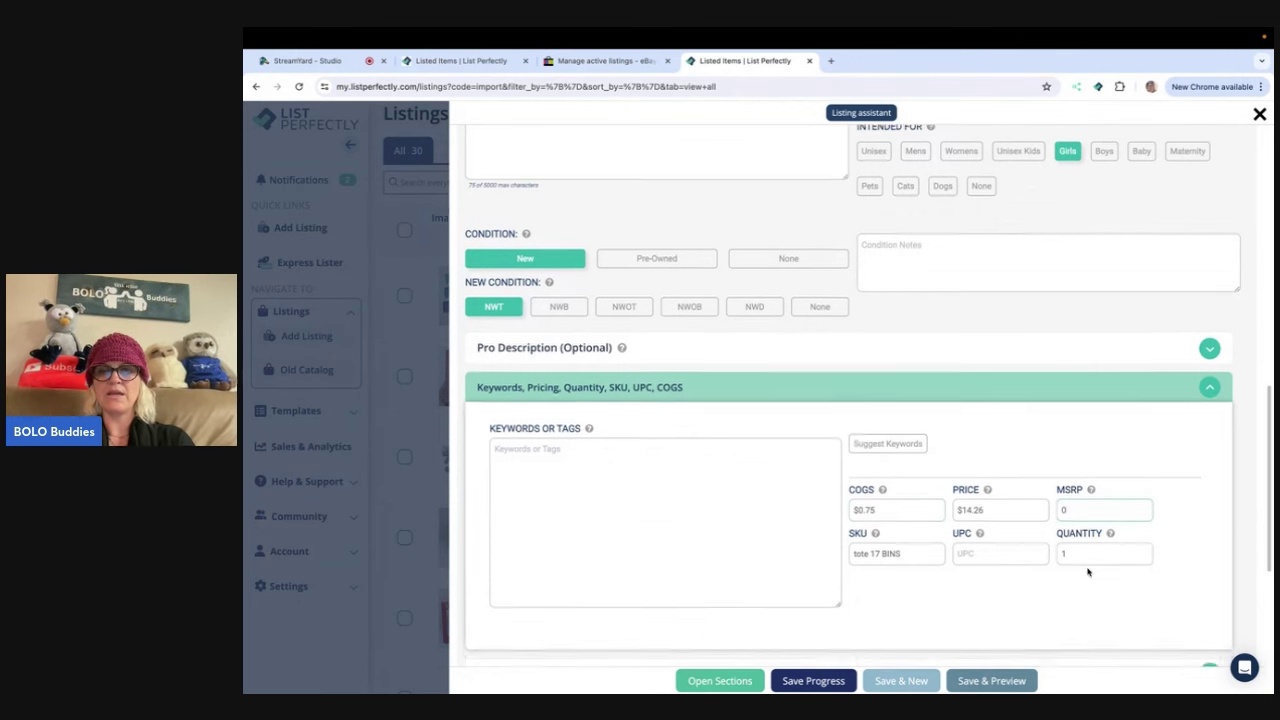
- Check the spoon set's shipping details, then save the listing and close its preview and tab
scroll(1087, 567, "down", 3)
scroll(1086, 582, "down", 2)
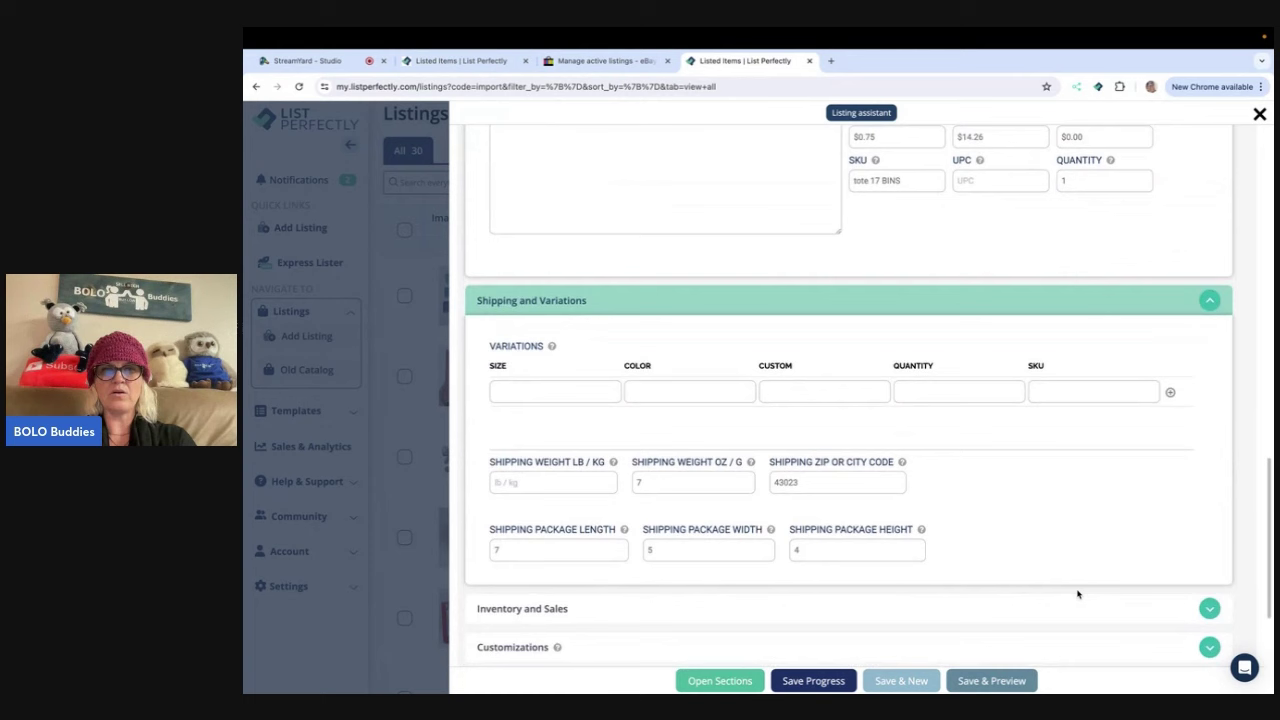
left_click(1004, 681)
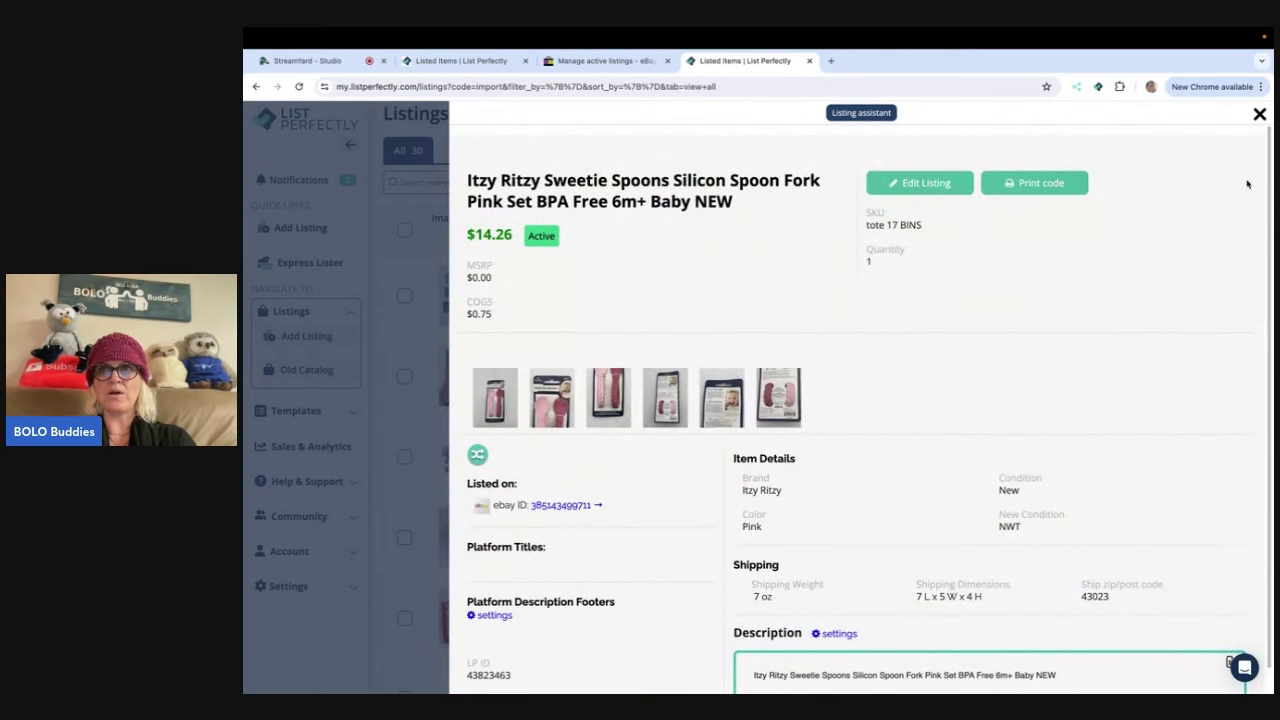
left_click(1260, 114)
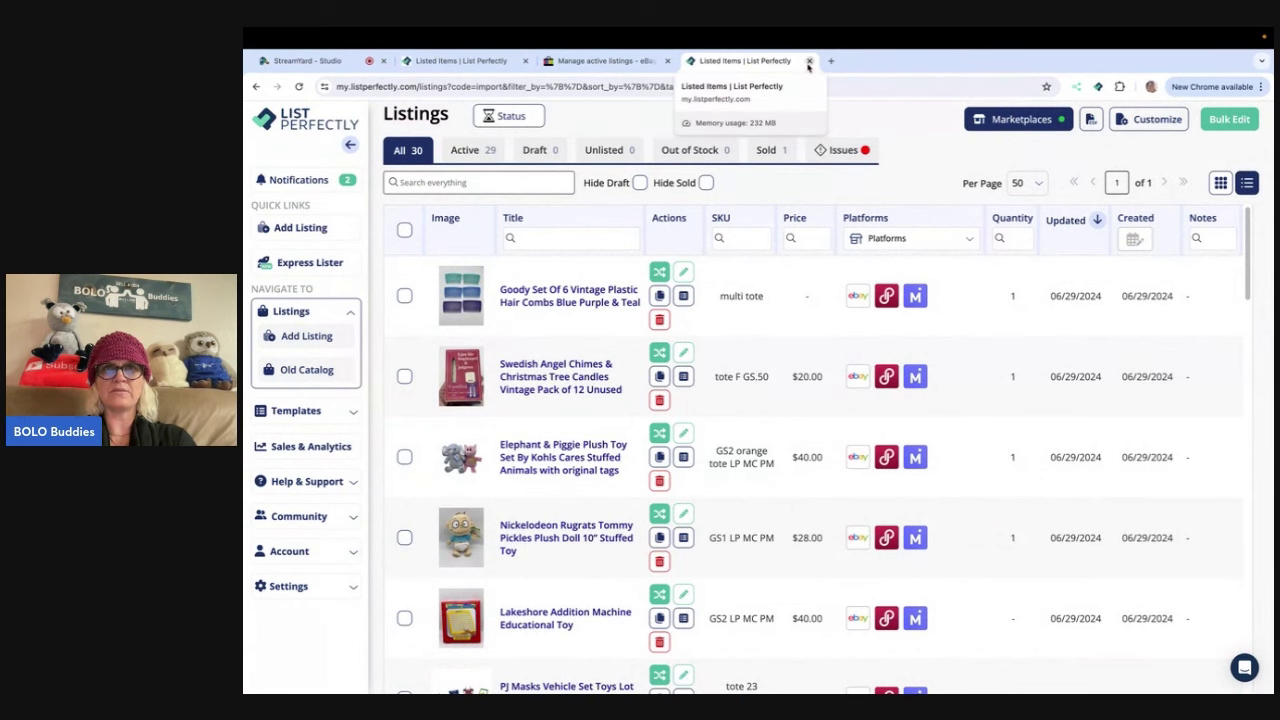
left_click(809, 63)
left_click(1232, 143)
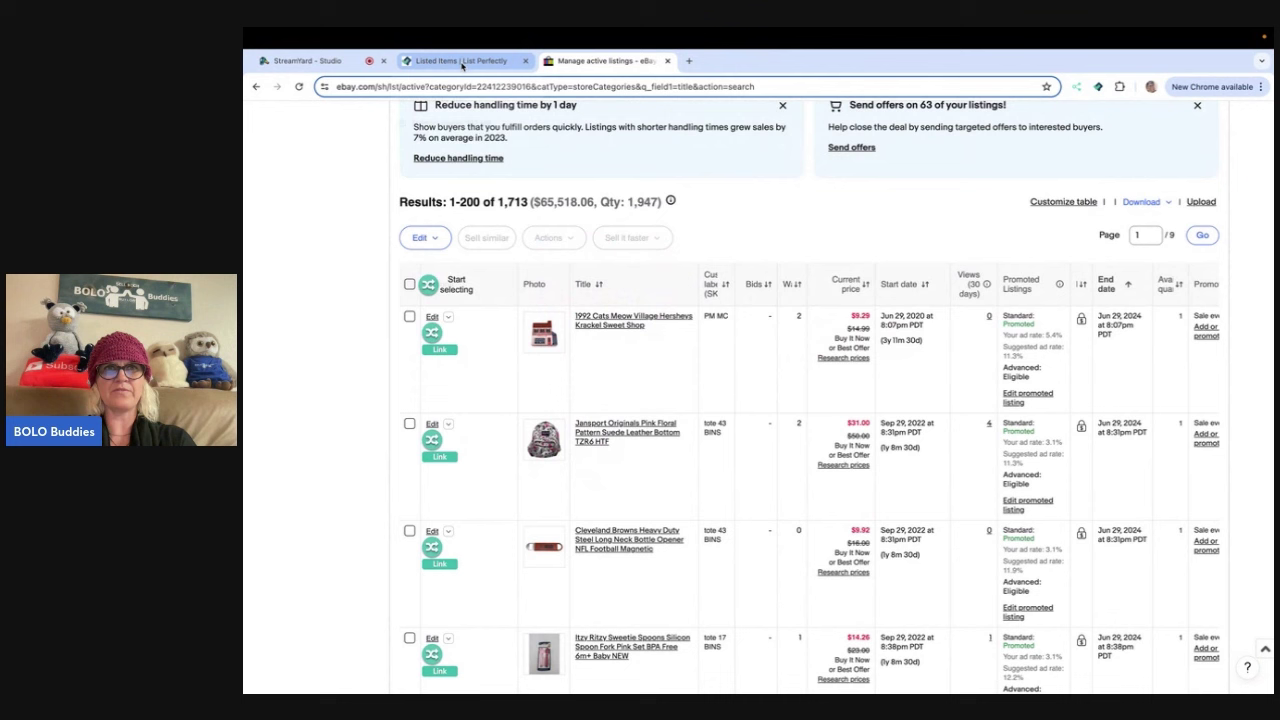
- End the Cats Meow Village, Jansport, Cleveland Browns bottle opener and Itzy Ritzy listings together in eBay's active listings
left_click(409, 316)
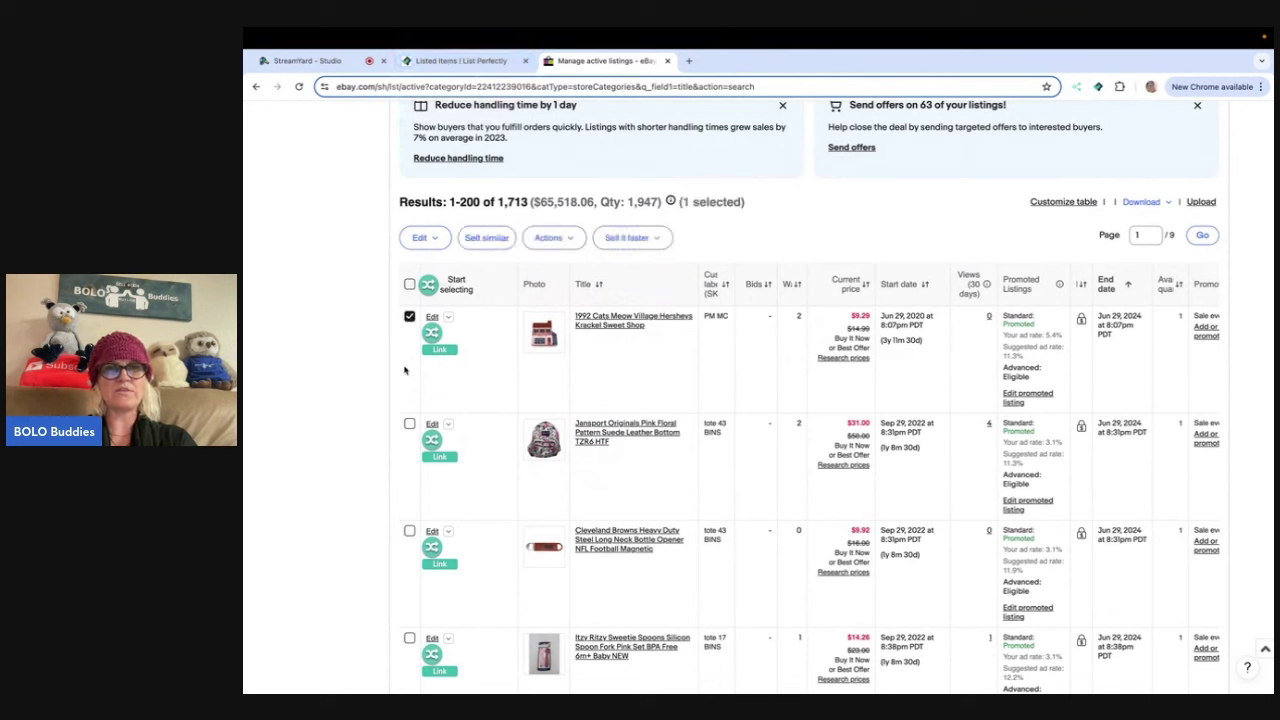
left_click(409, 424)
left_click(410, 532)
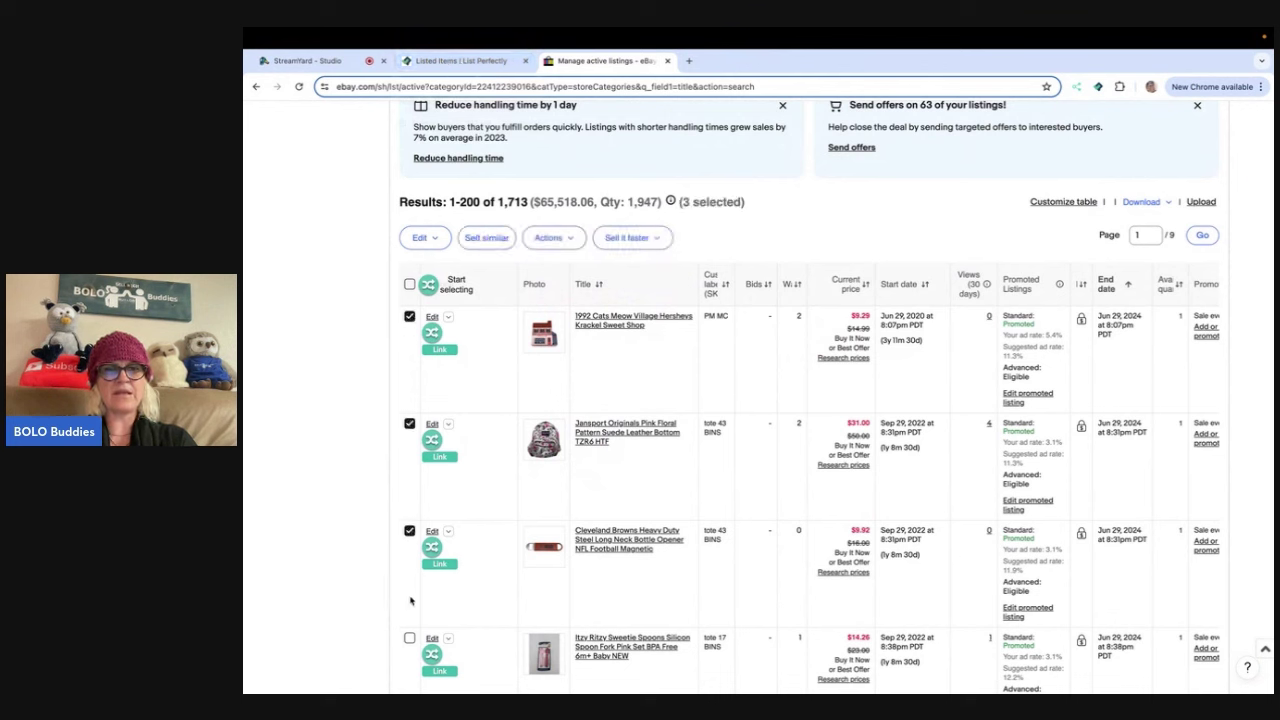
left_click(409, 638)
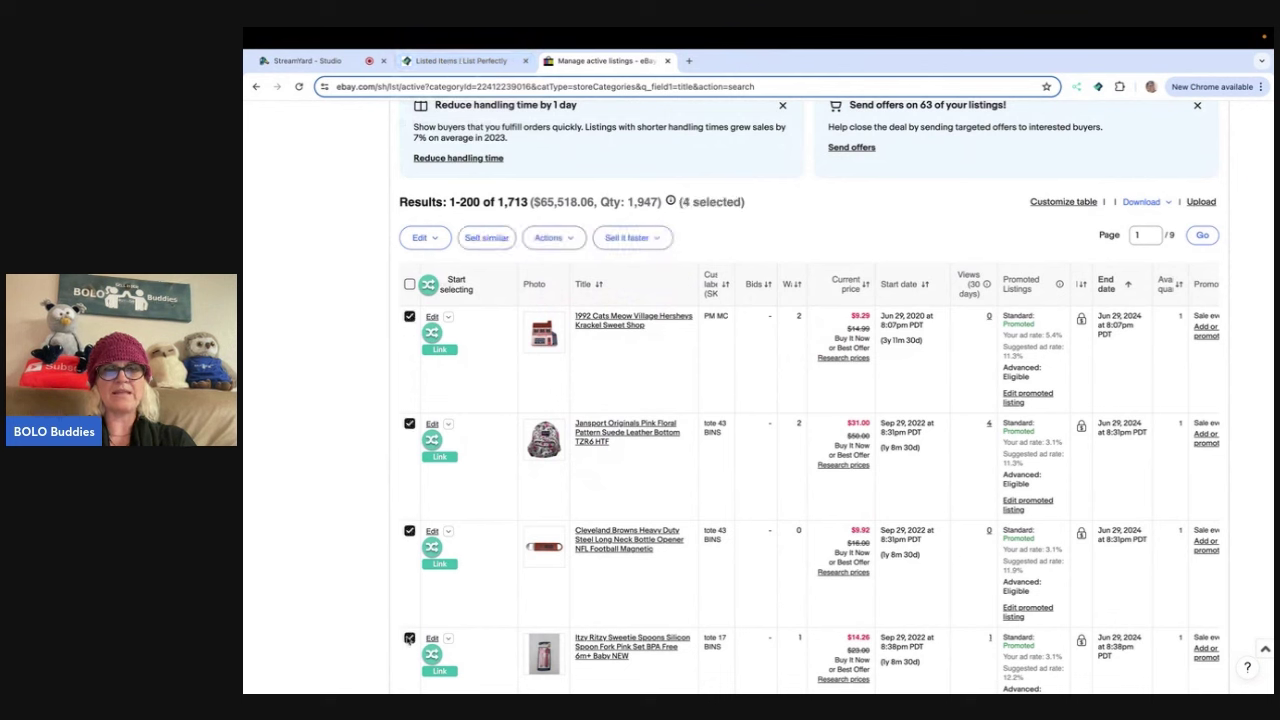
left_click(570, 240)
left_click(553, 263)
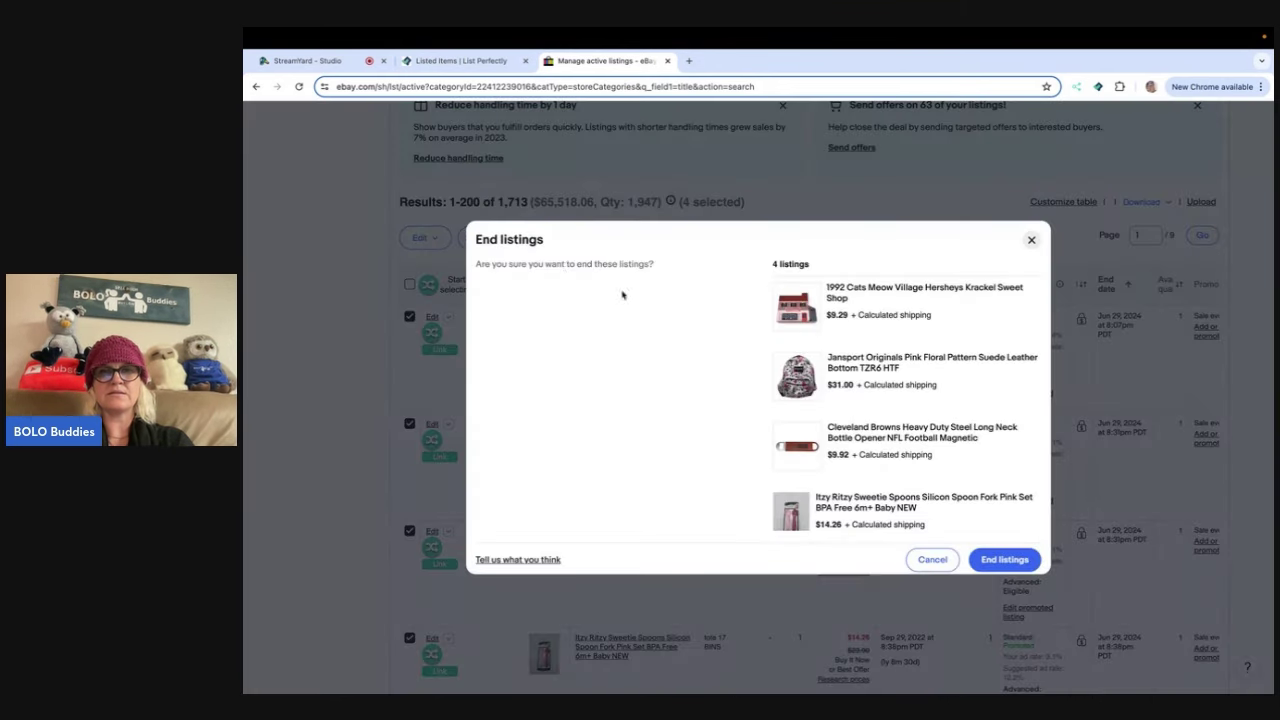
left_click(996, 561)
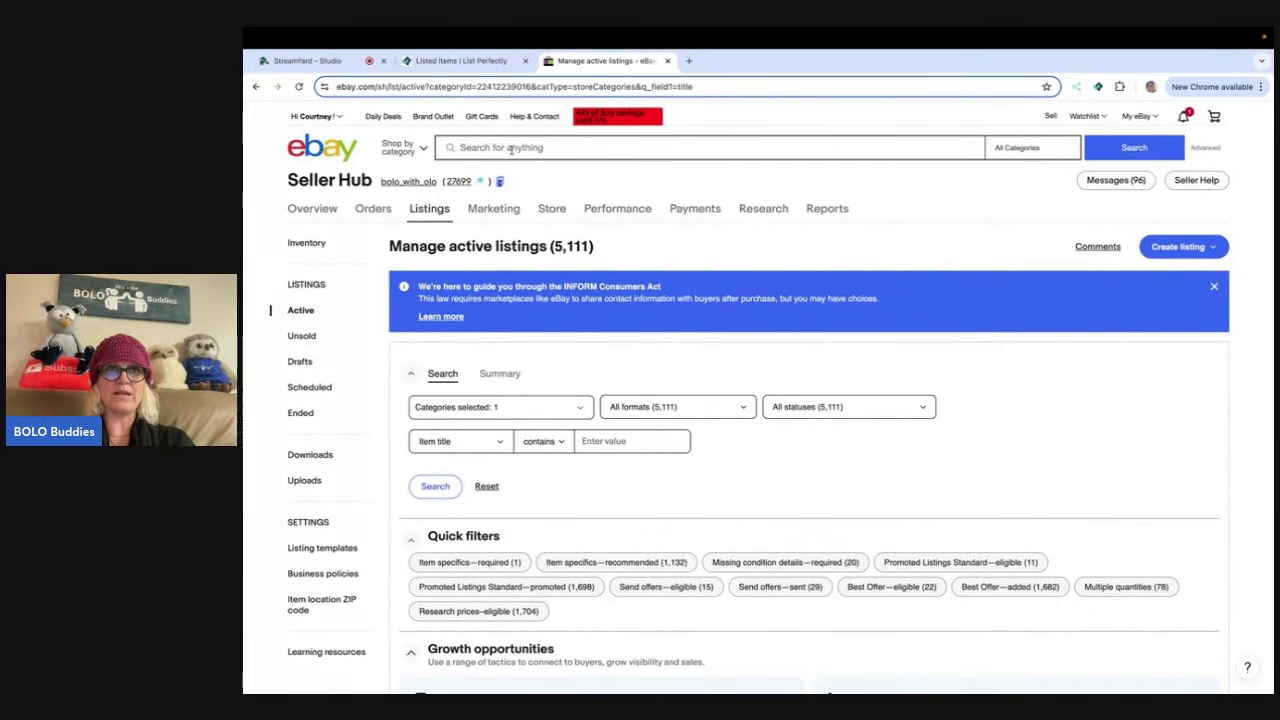
- Switch to List Perfectly, reload the listings and select the spoon set, bottle opener, Jansport backpack and Cats Meow Village listings
left_click(461, 61)
left_click(455, 86)
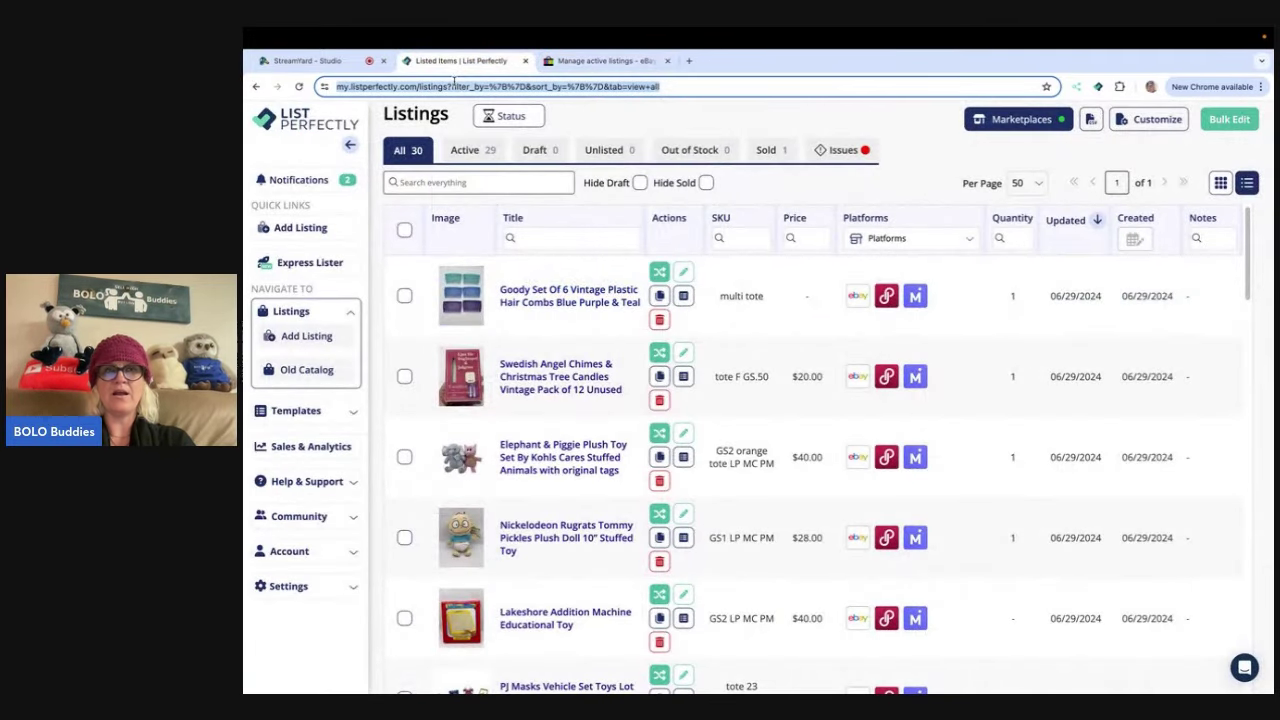
key("Return")
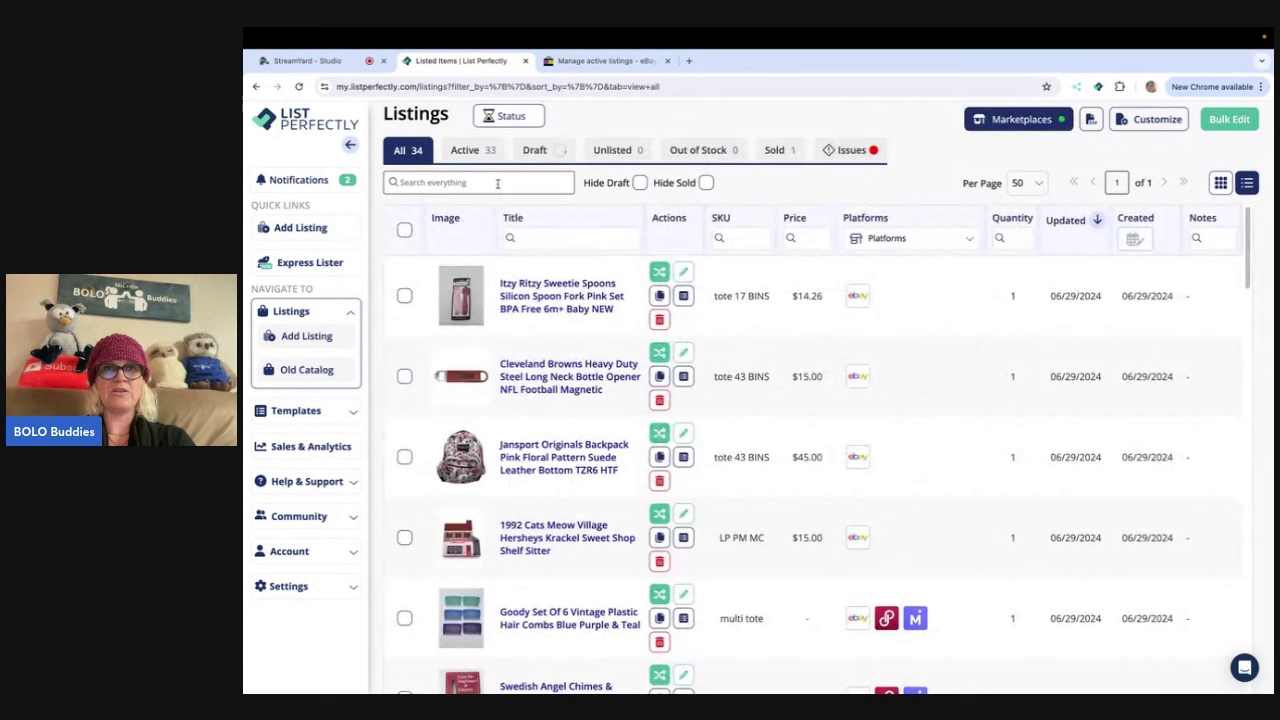
left_click(404, 296)
left_click(404, 376)
left_click(404, 457)
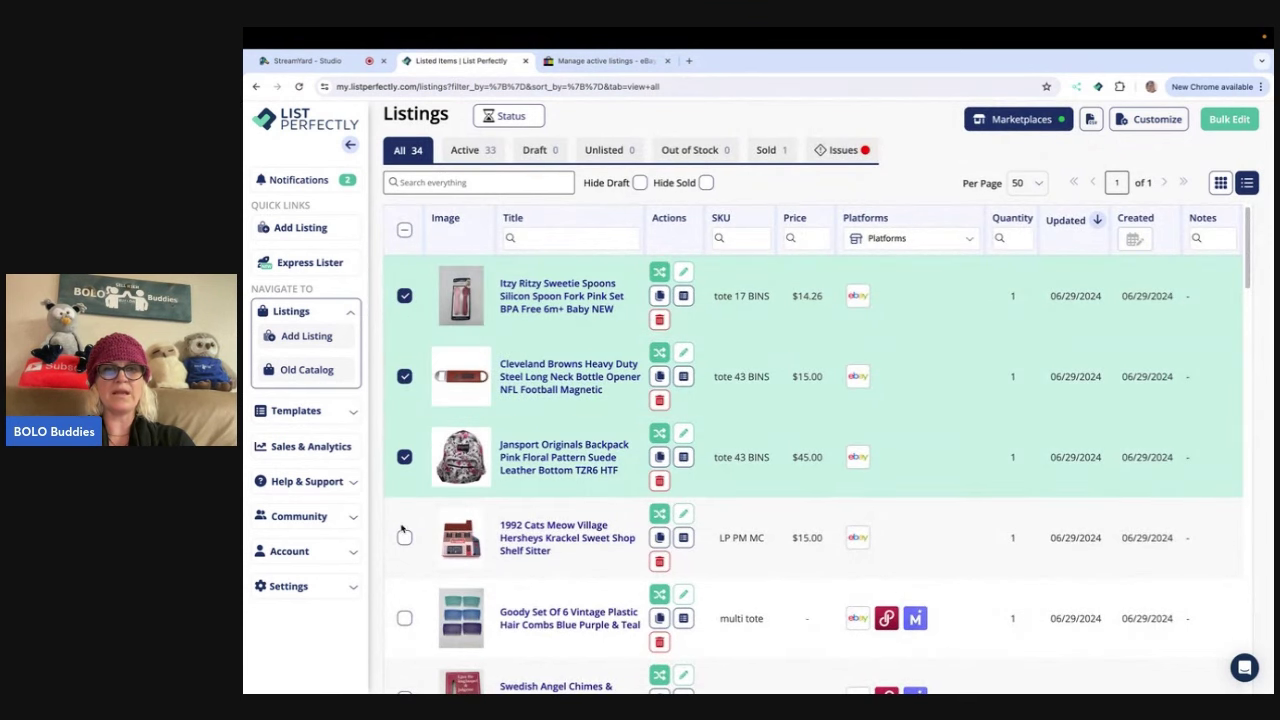
left_click(404, 538)
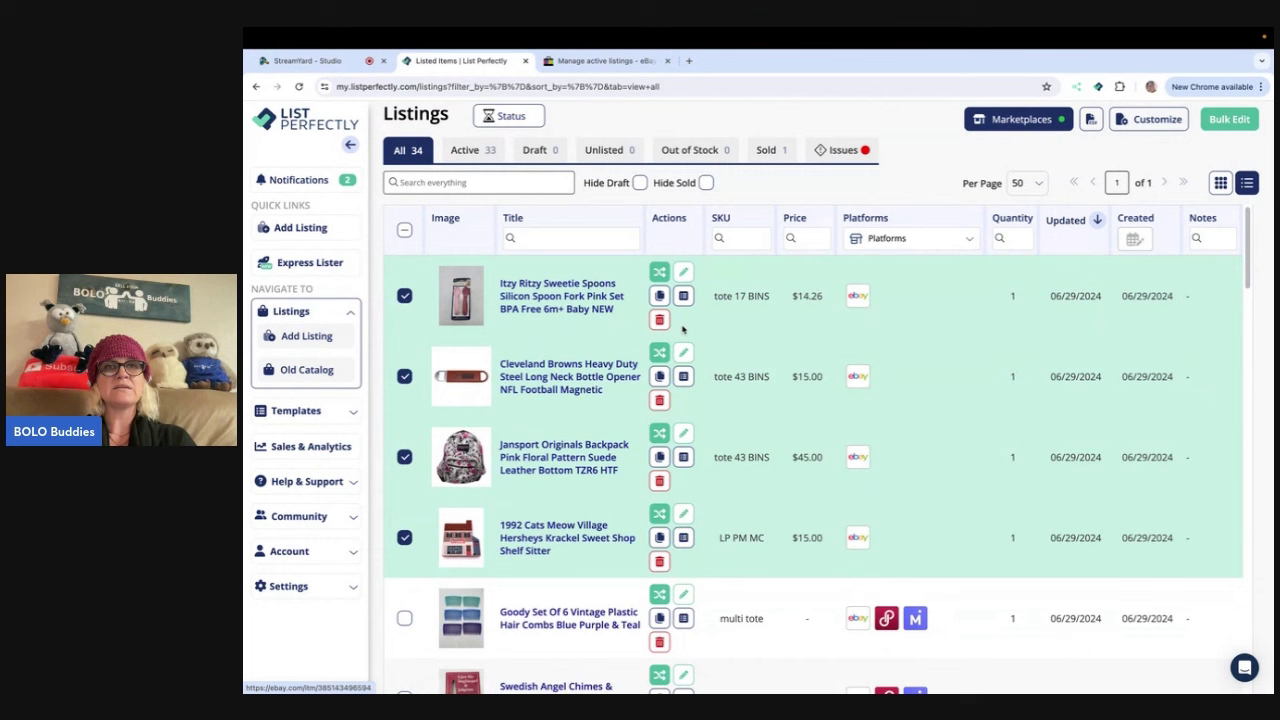
- Copy the four selected listings to eBay, Mercari and Poshmark
left_click(660, 274)
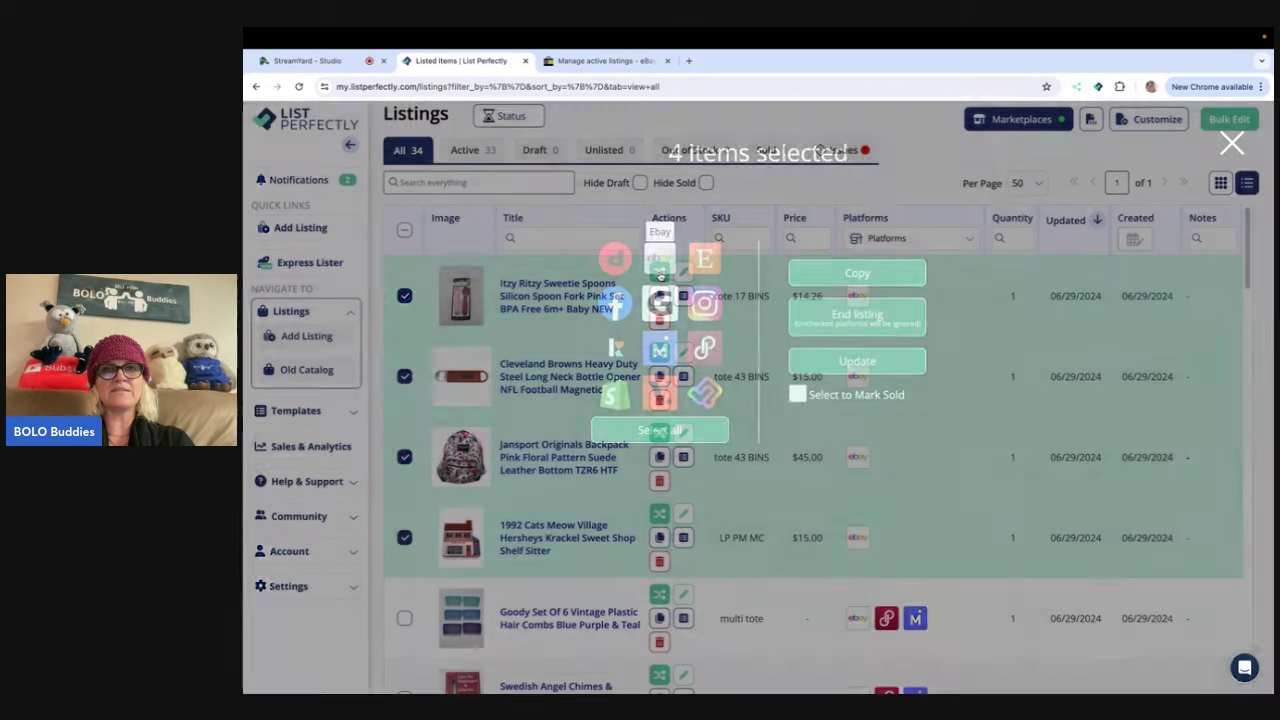
left_click(660, 262)
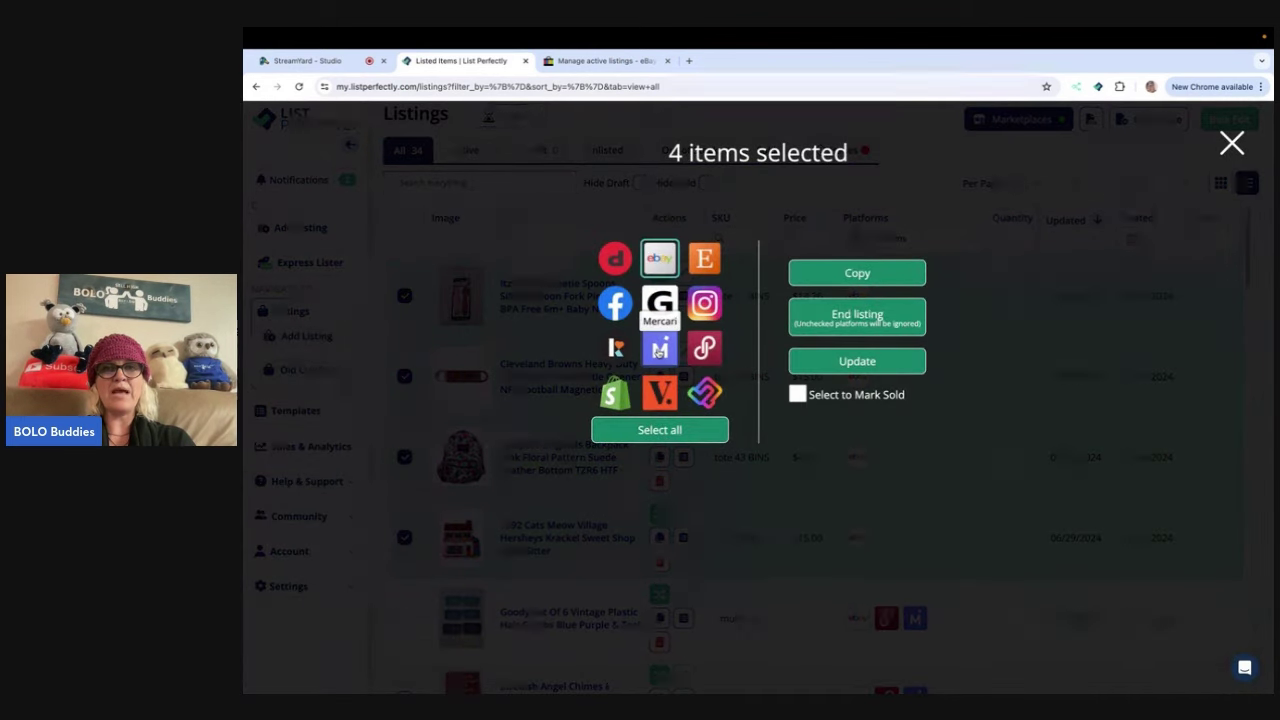
left_click(660, 348)
left_click(705, 347)
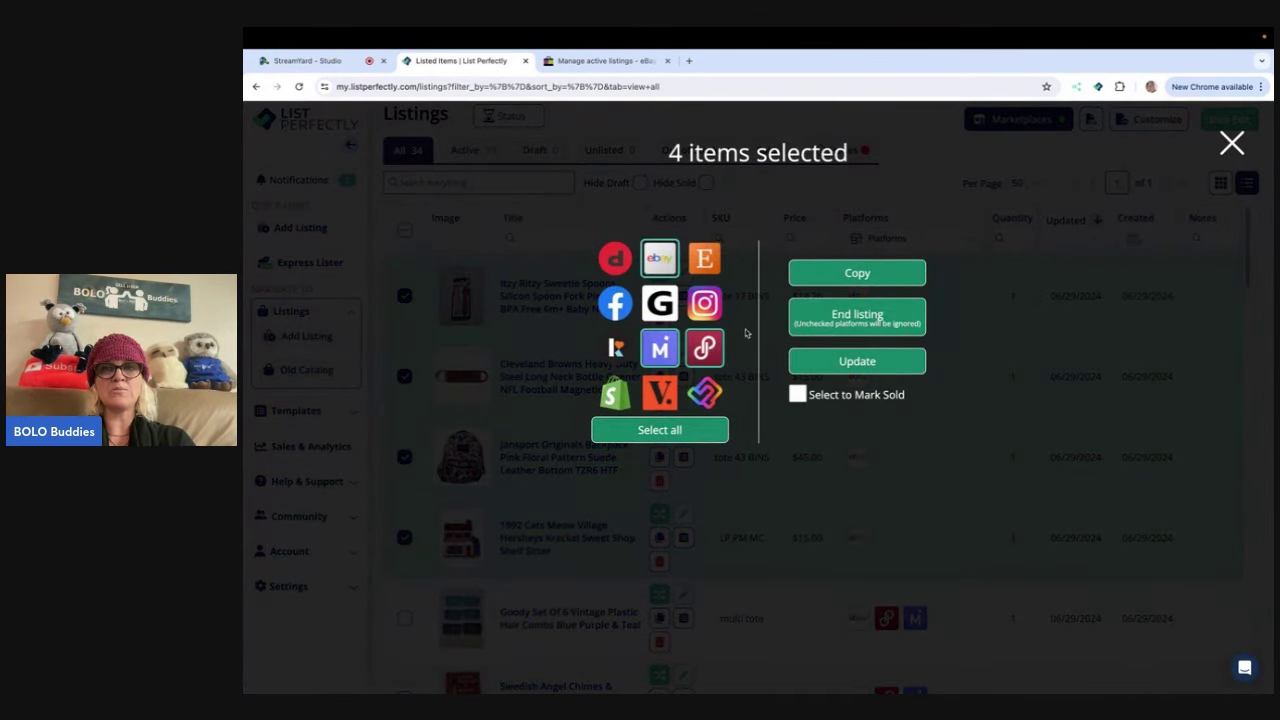
left_click(852, 272)
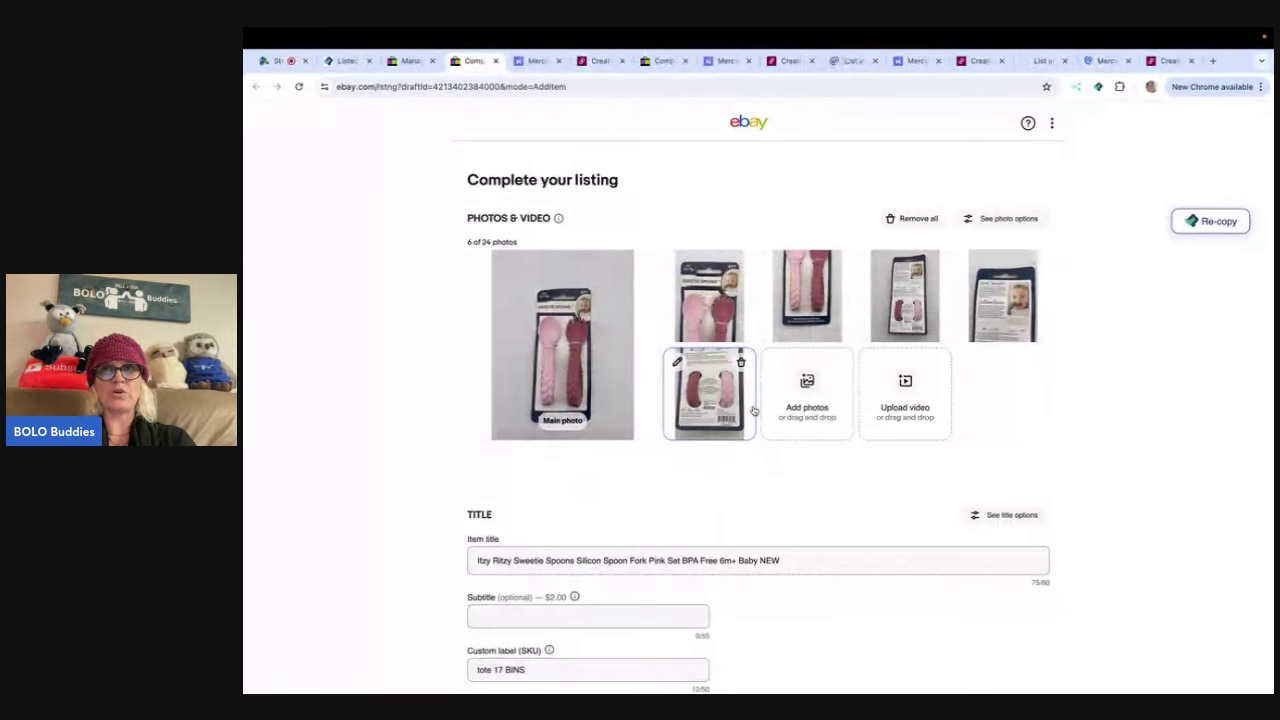
- Confirm New as the item condition in the spoon set's eBay draft
left_click(752, 410)
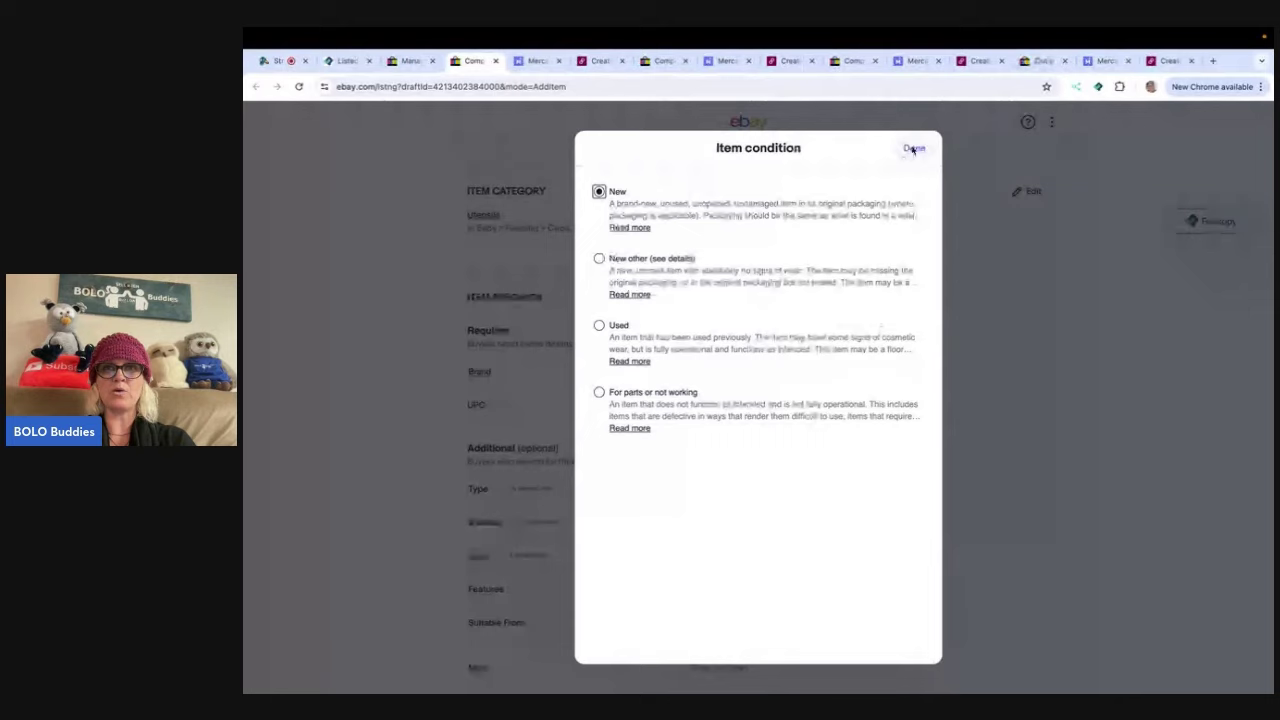
left_click(912, 149)
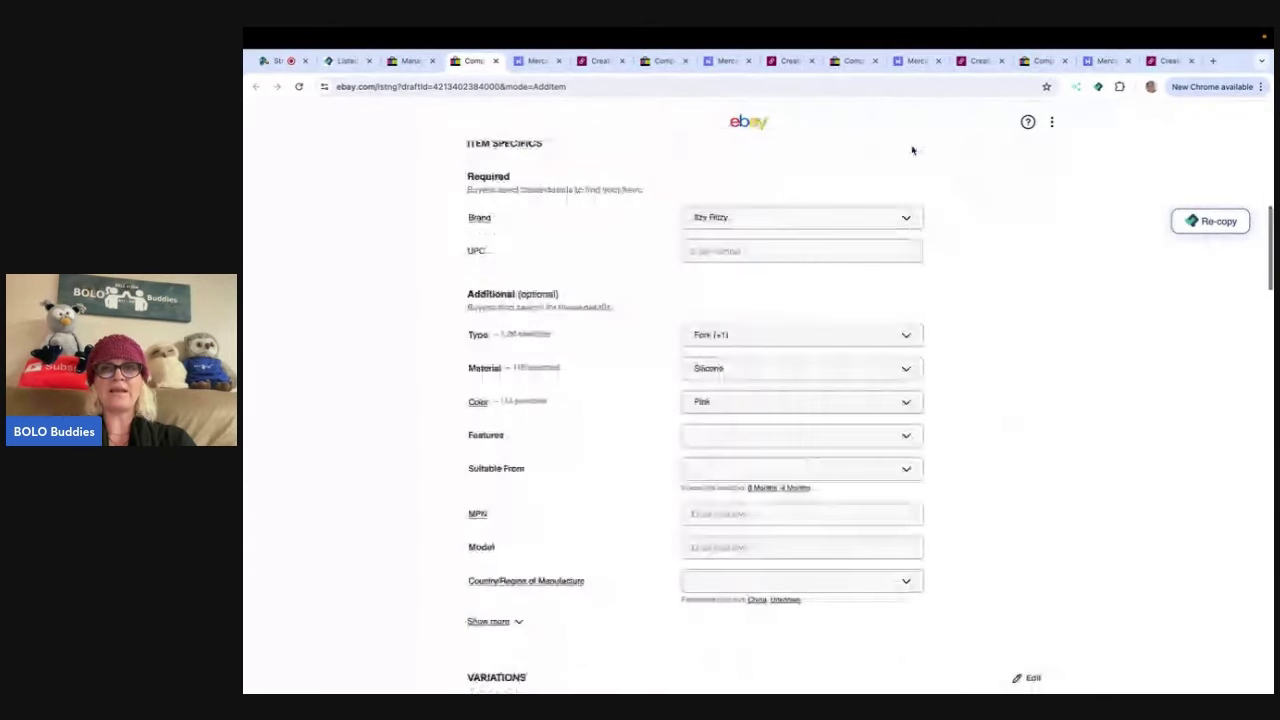
scroll(912, 149, "up", 10)
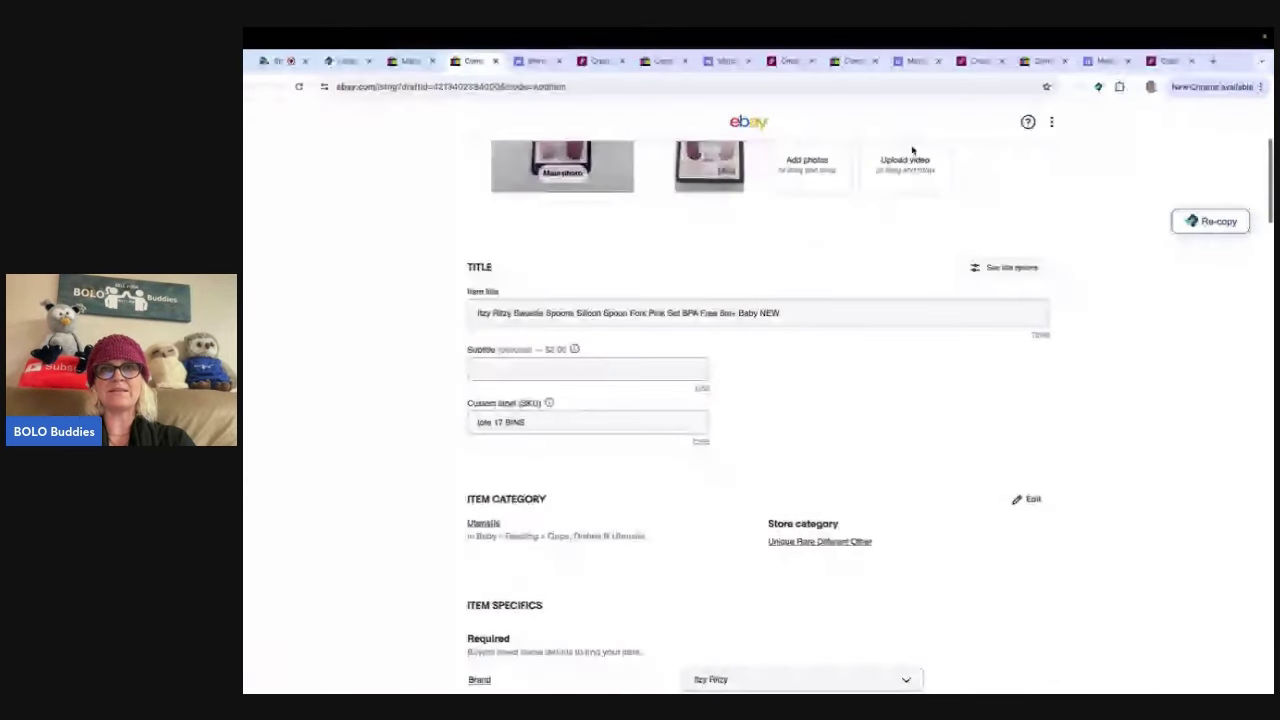
scroll(854, 400, "up", 1)
- Add First Class as the second store category in the spoon set's eBay draft
scroll(854, 400, "down", 1)
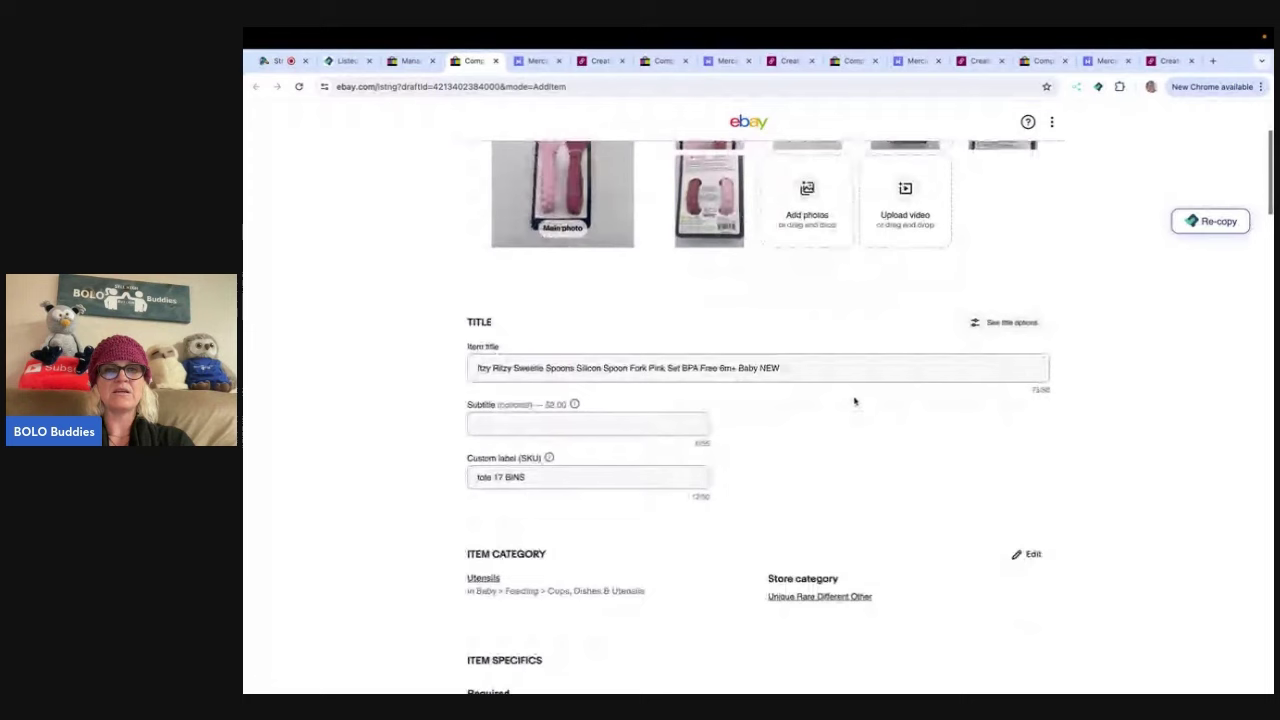
scroll(854, 401, "down", 1)
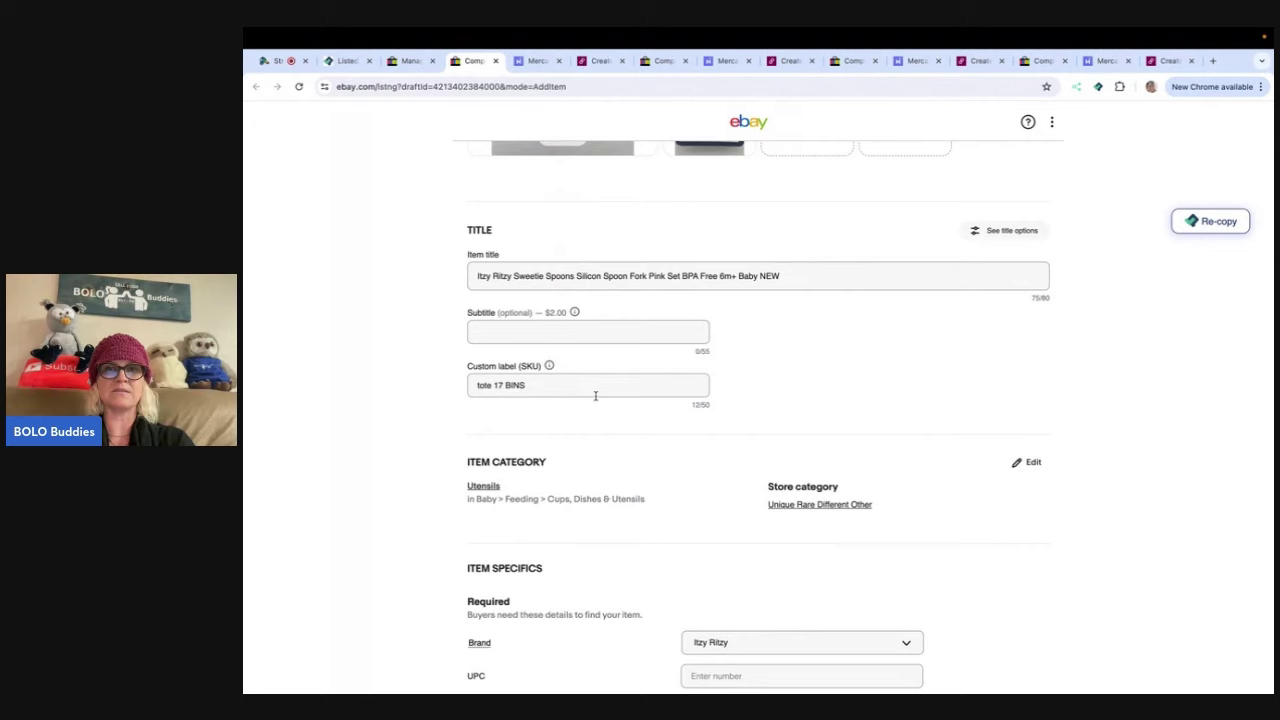
scroll(684, 415, "down", 2)
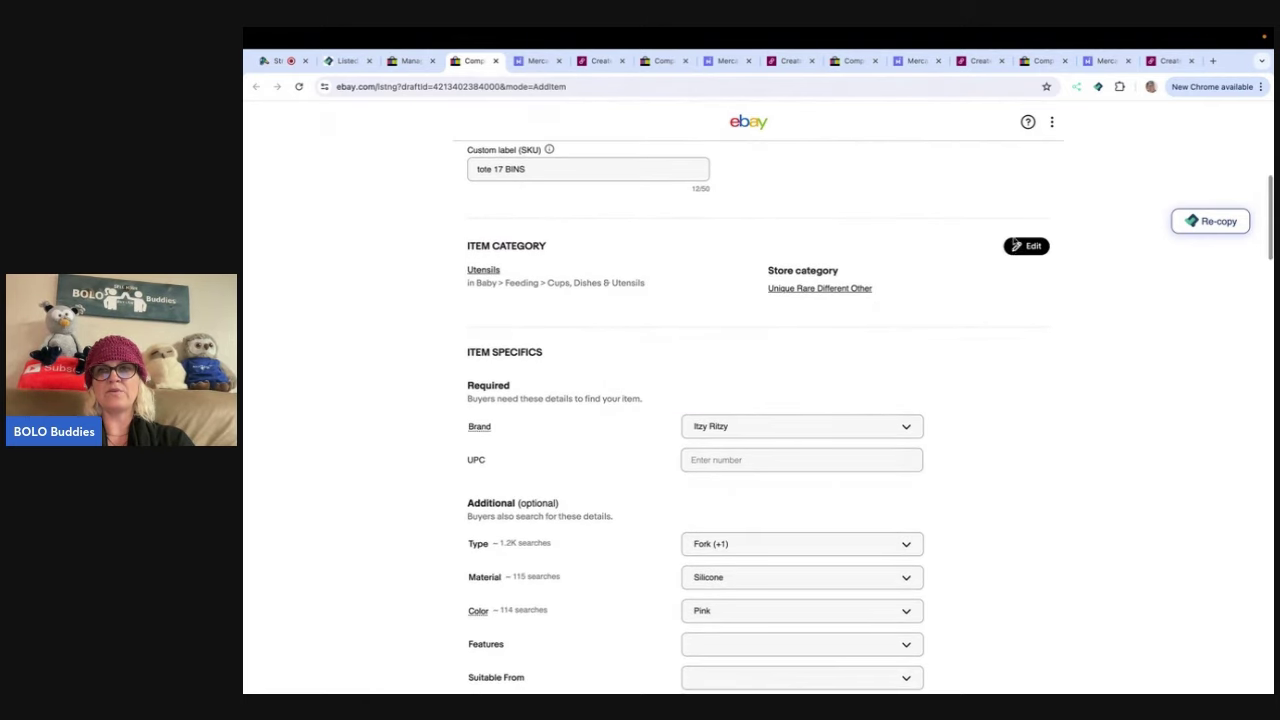
left_click(1023, 246)
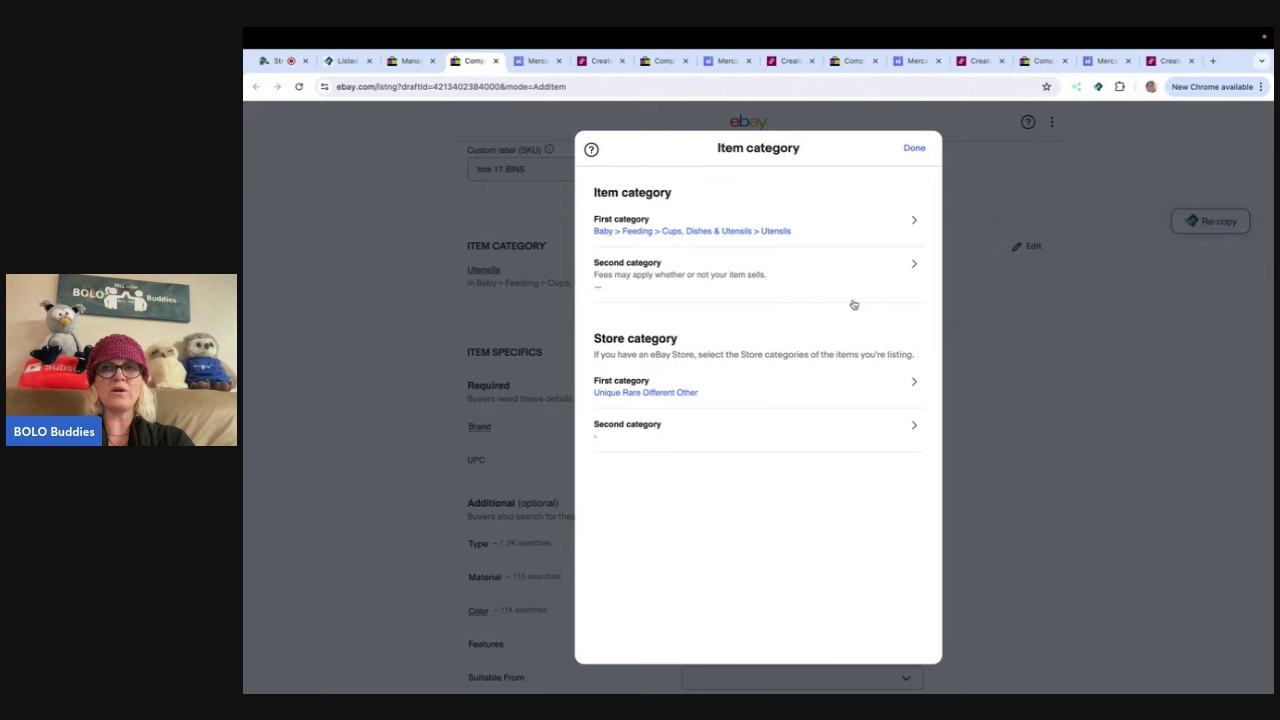
left_click(650, 428)
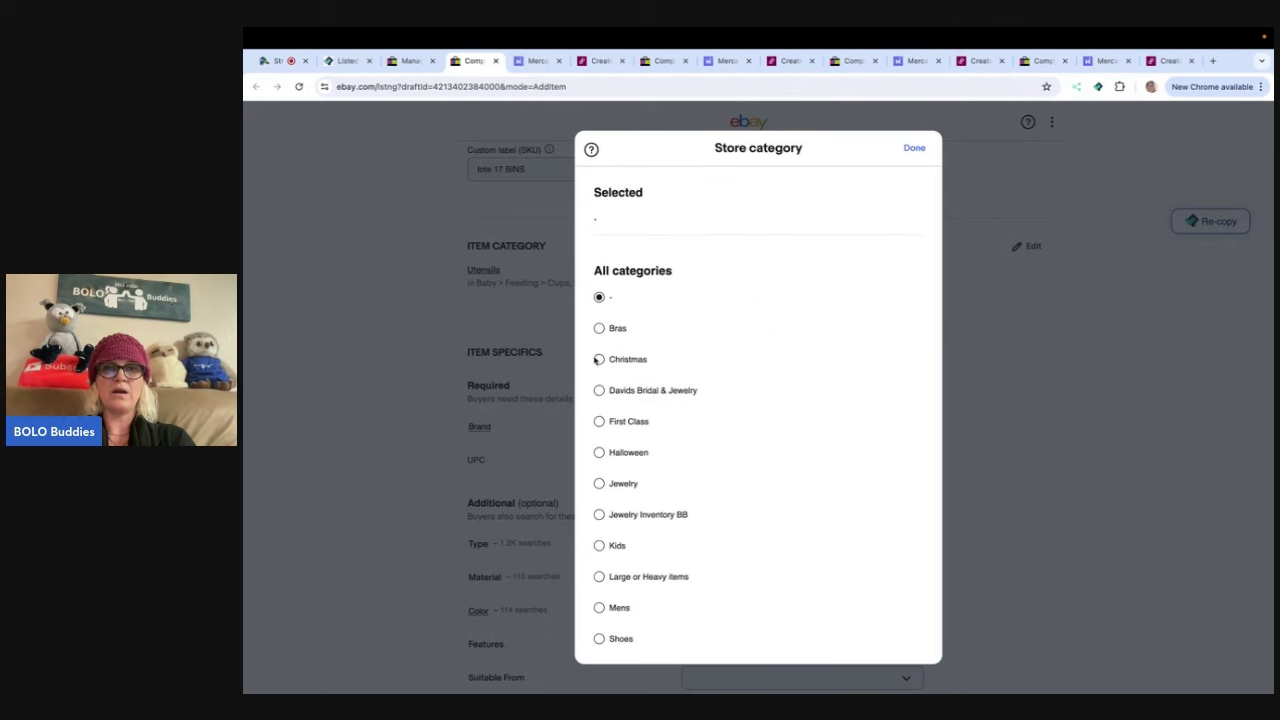
left_click(601, 426)
left_click(908, 155)
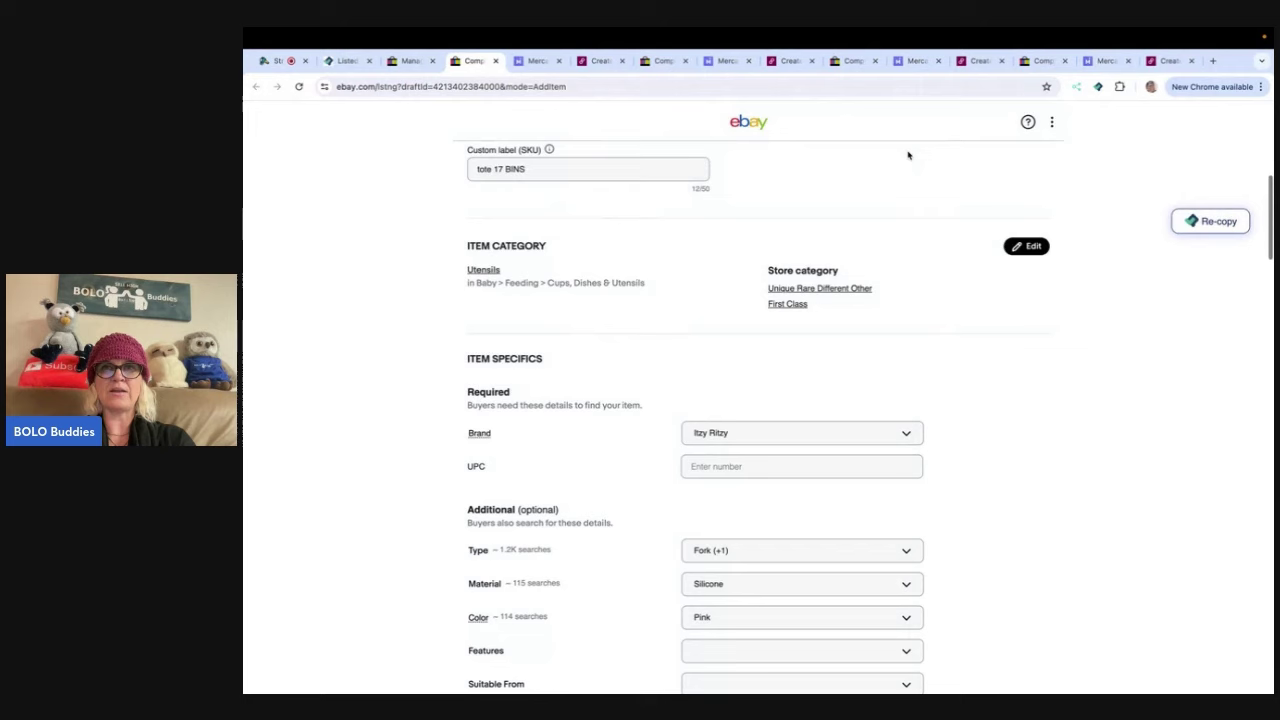
- Set the spoon set's Buy It Now price to $20.00 in the eBay draft
scroll(893, 357, "down", 5)
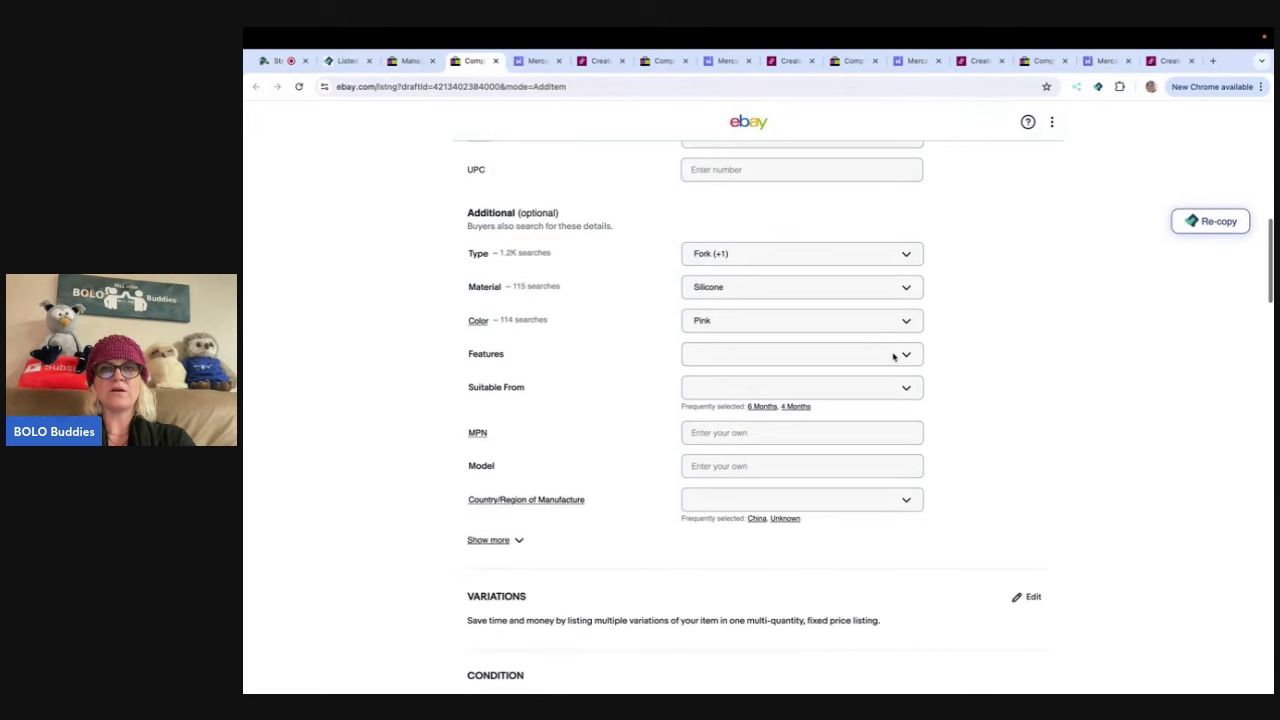
scroll(893, 357, "down", 3)
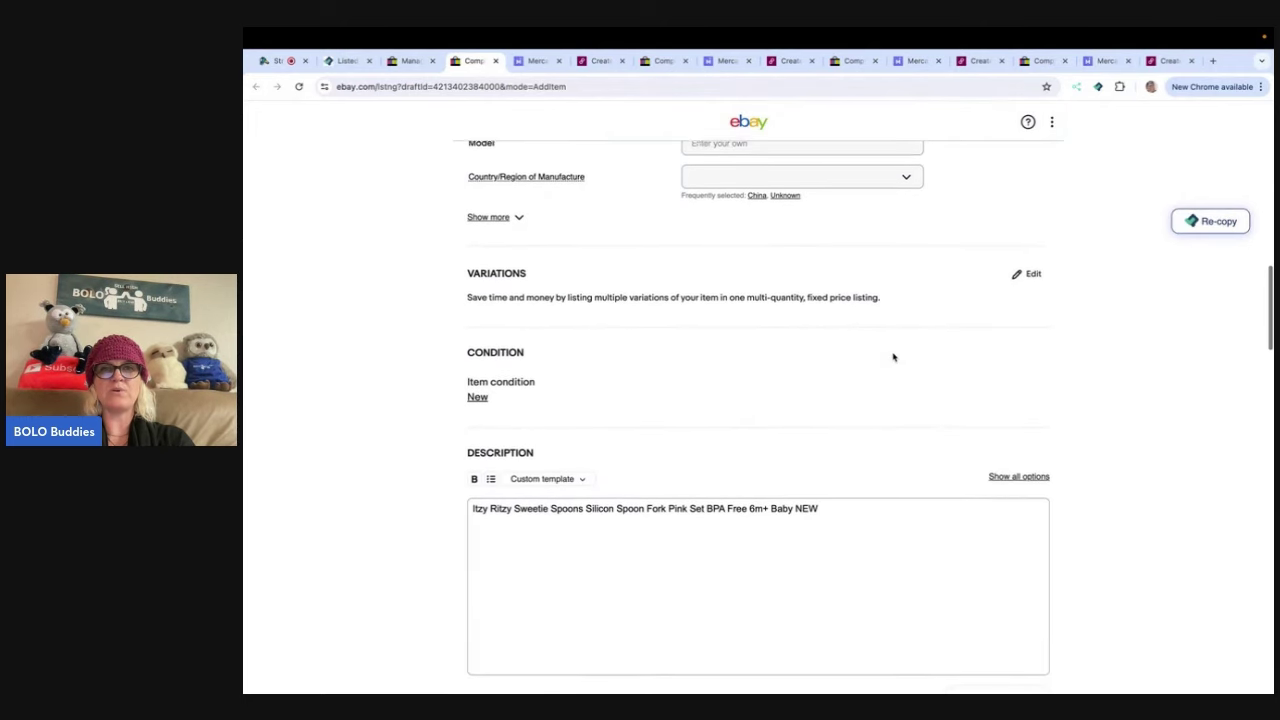
scroll(893, 357, "down", 6)
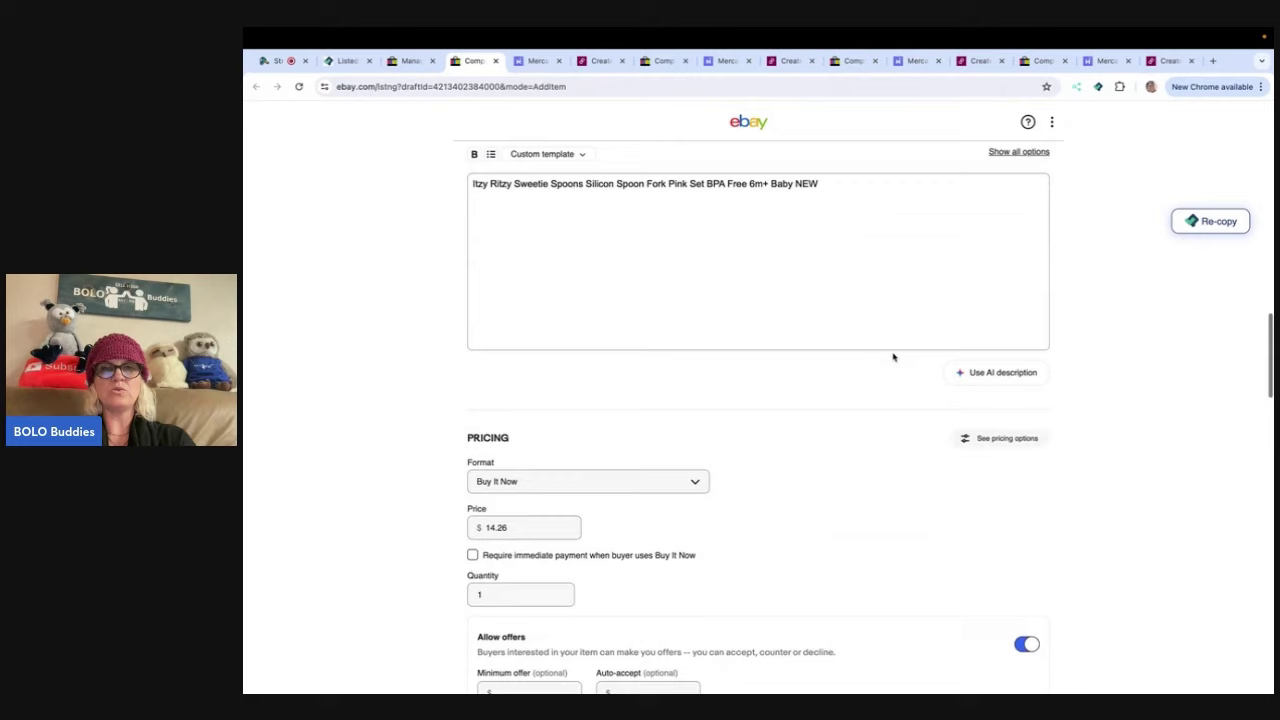
left_click_drag(551, 342, 466, 334)
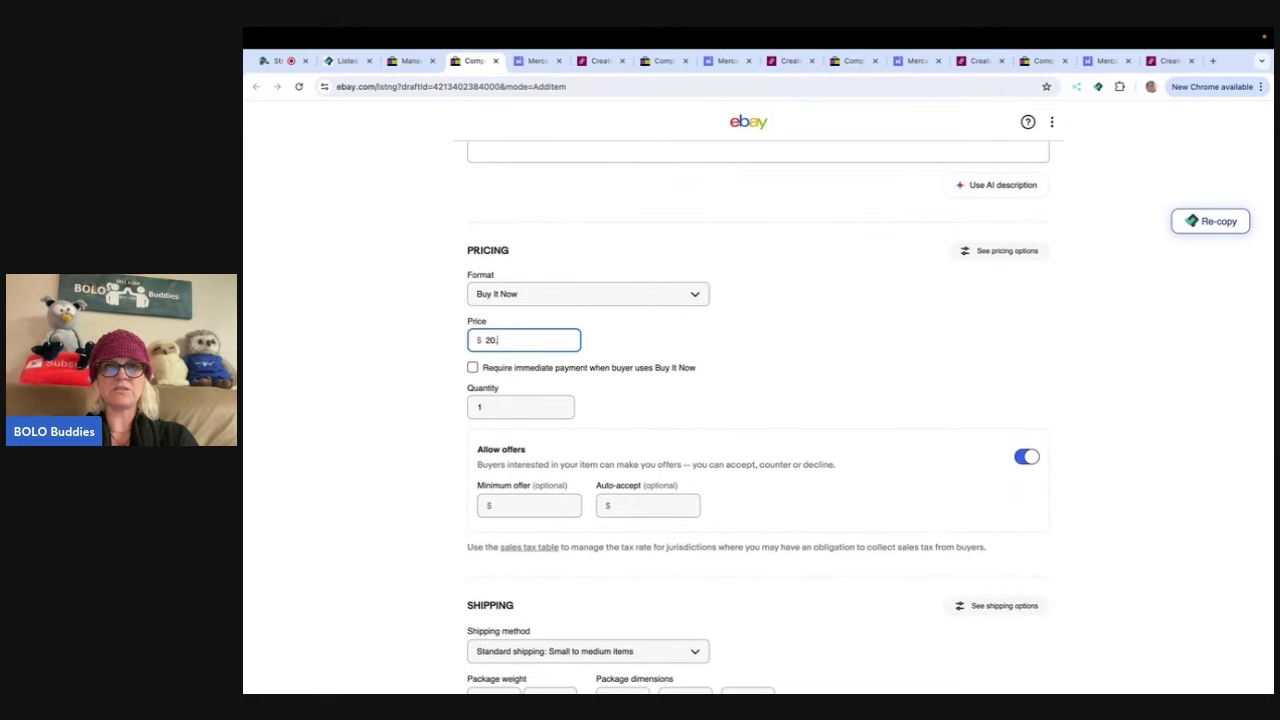
left_click(730, 349)
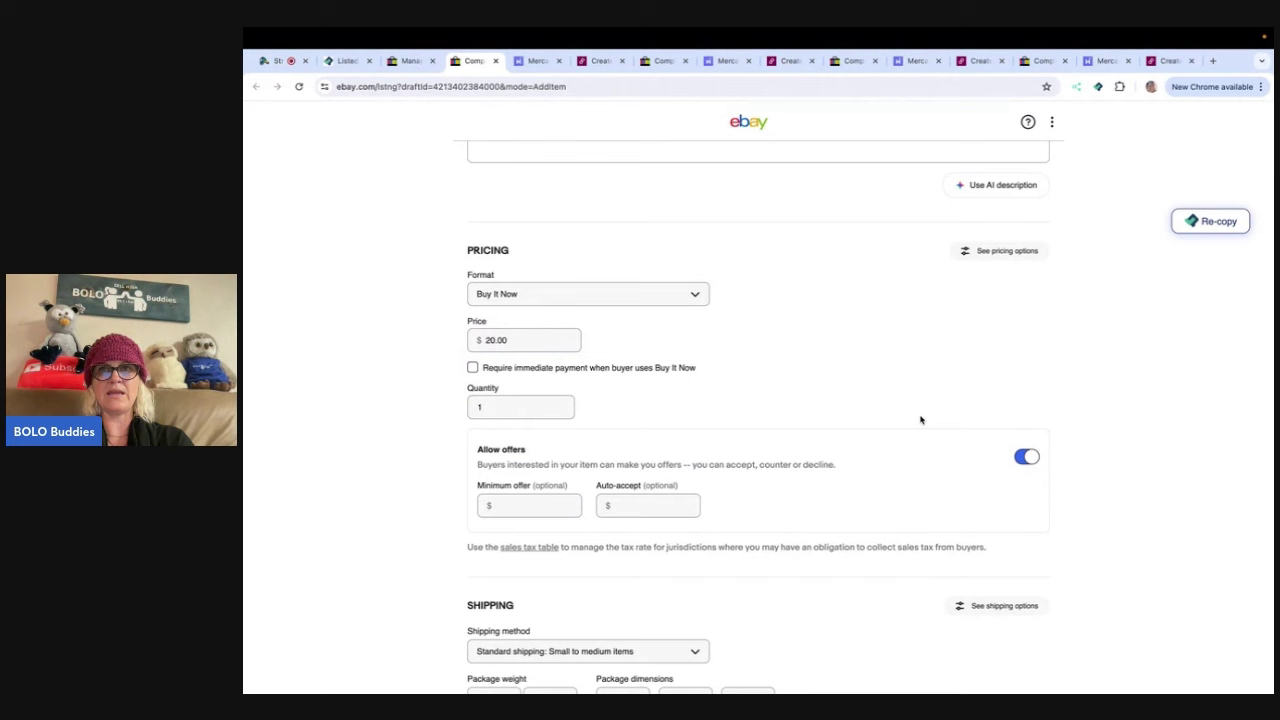
- Turn on Promoted Listings Standard for the spoon set with a 2.0% ad rate and submit the eBay listing
scroll(1019, 469, "down", 5)
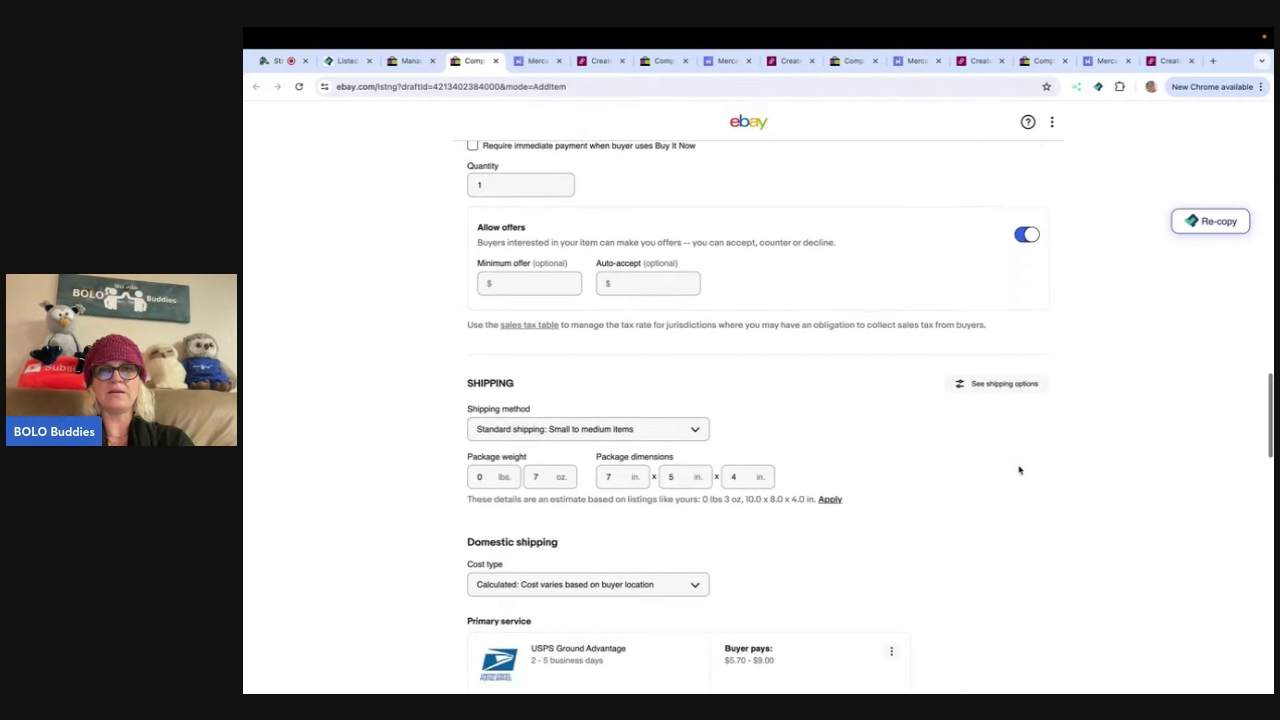
scroll(1019, 469, "down", 4)
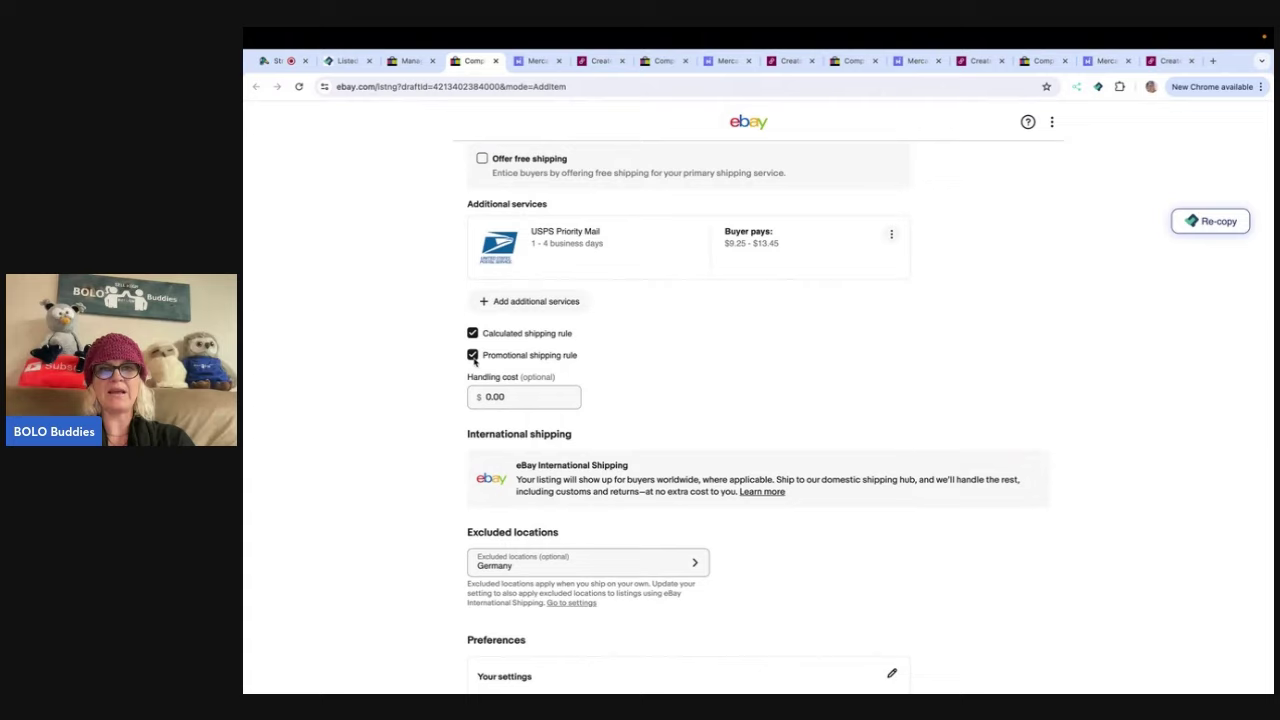
scroll(792, 394, "down", 10)
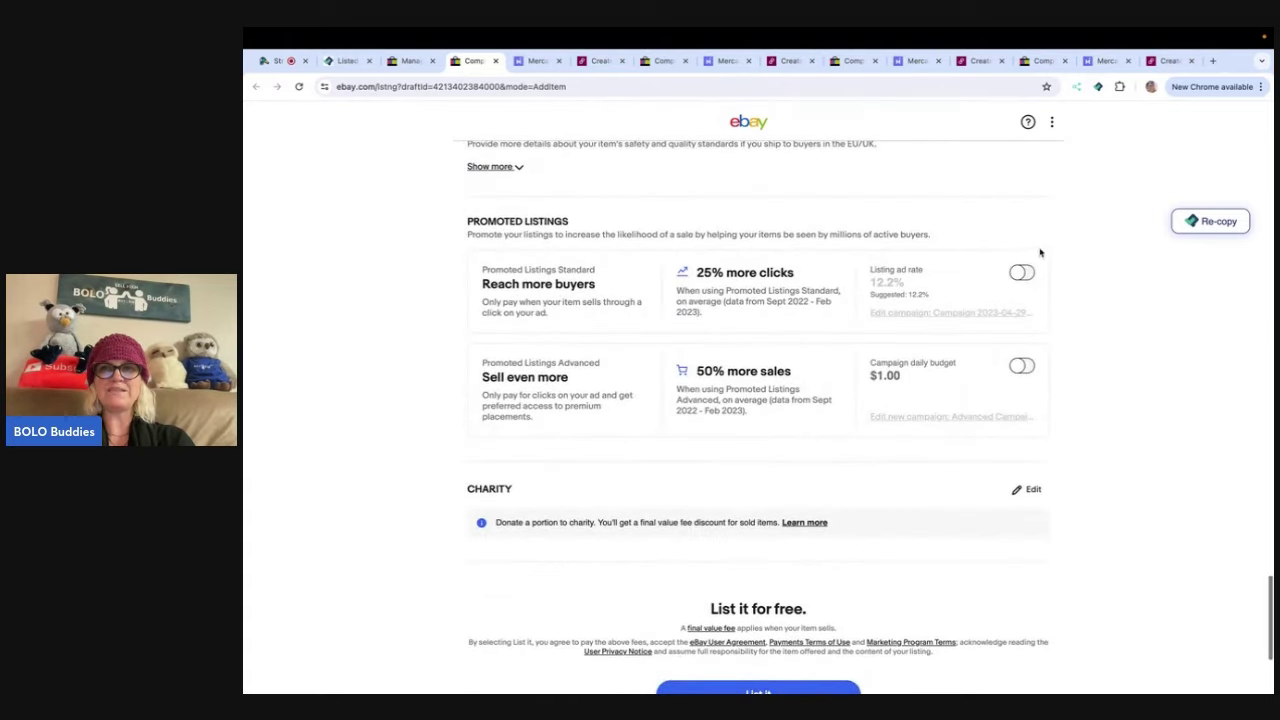
left_click(1021, 273)
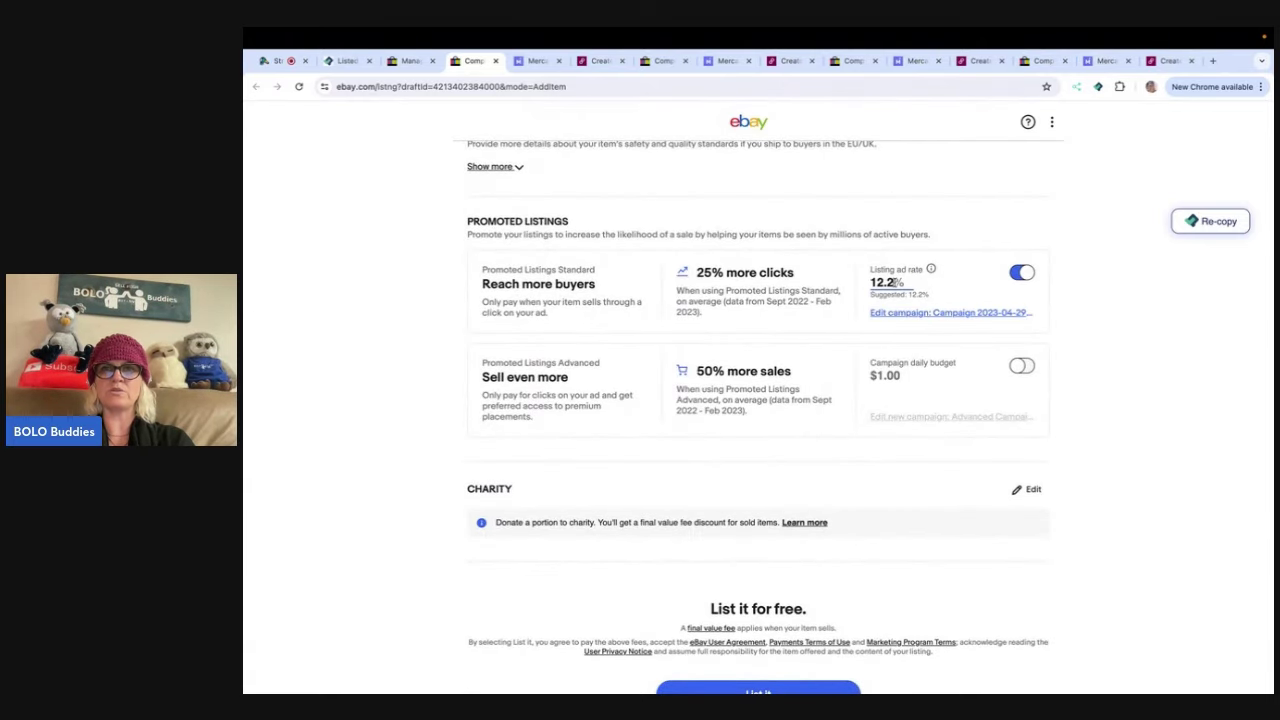
key("BackSpace")
key("BackSpace")
type("2.0")
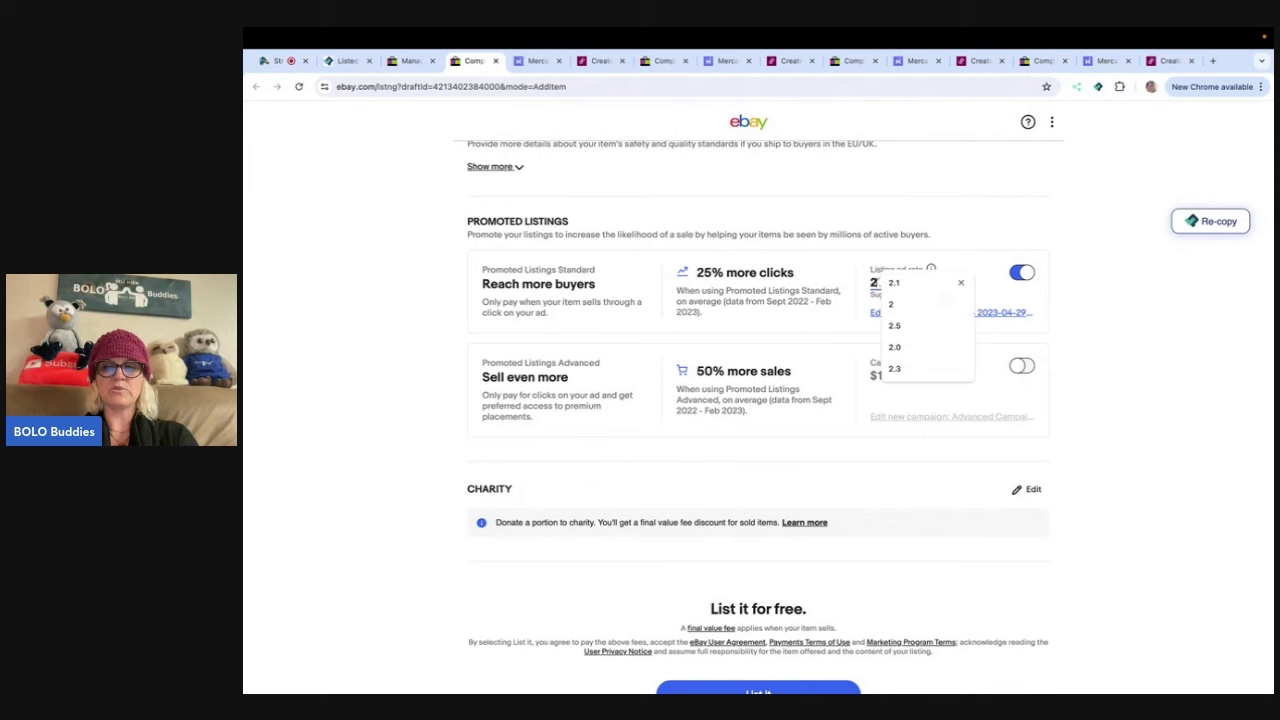
scroll(1012, 555, "down", 3)
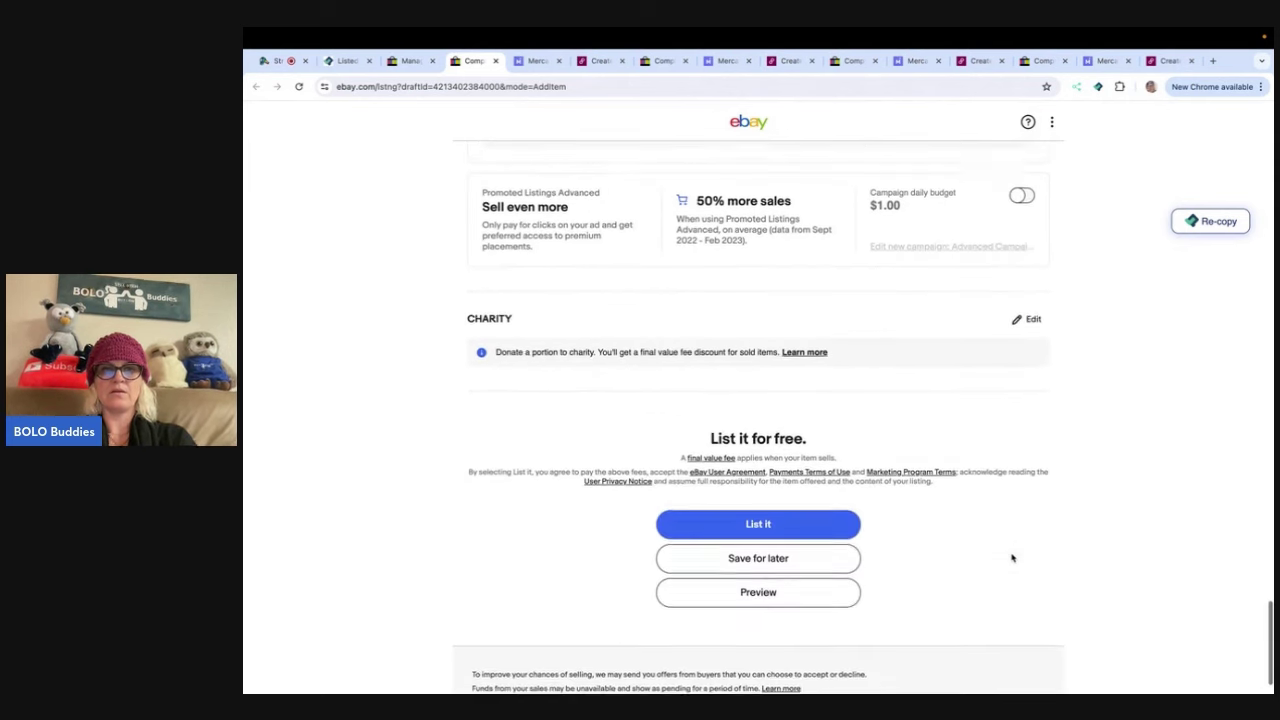
left_click(786, 526)
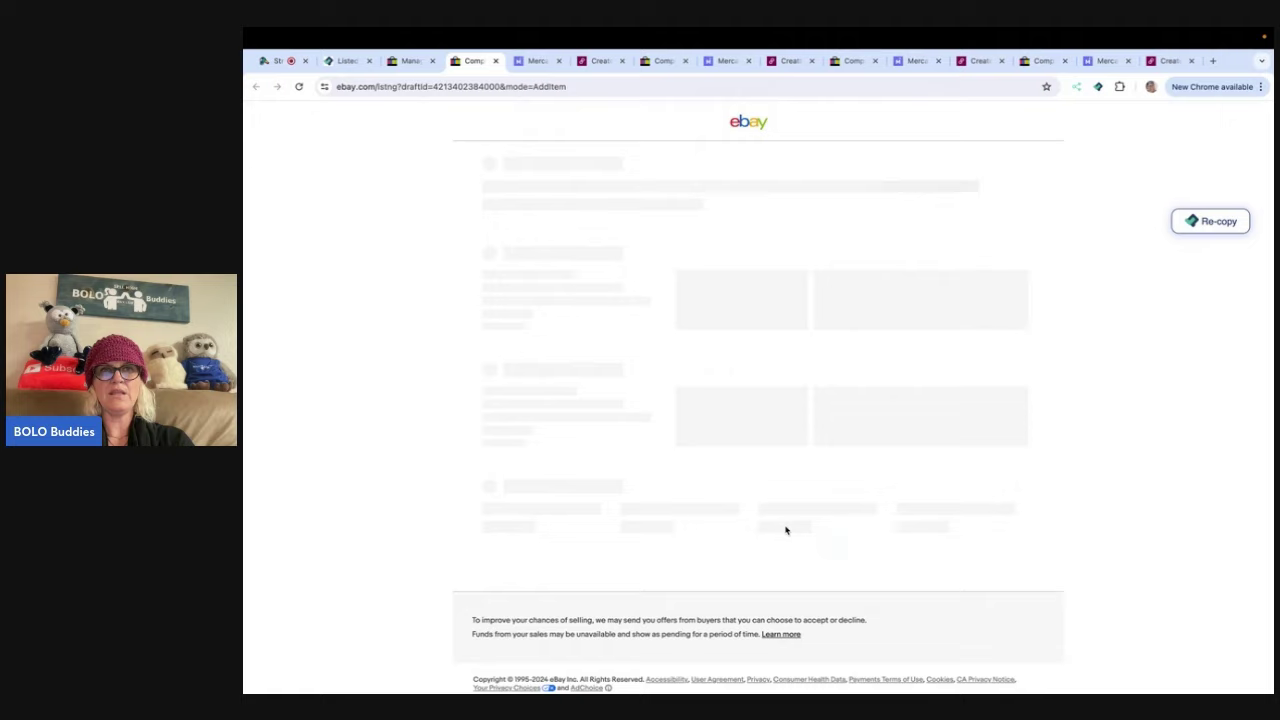
- Fill the spoon set's UPC with "Does not apply", publish the eBay listing and close its page
scroll(695, 430, "down", 6)
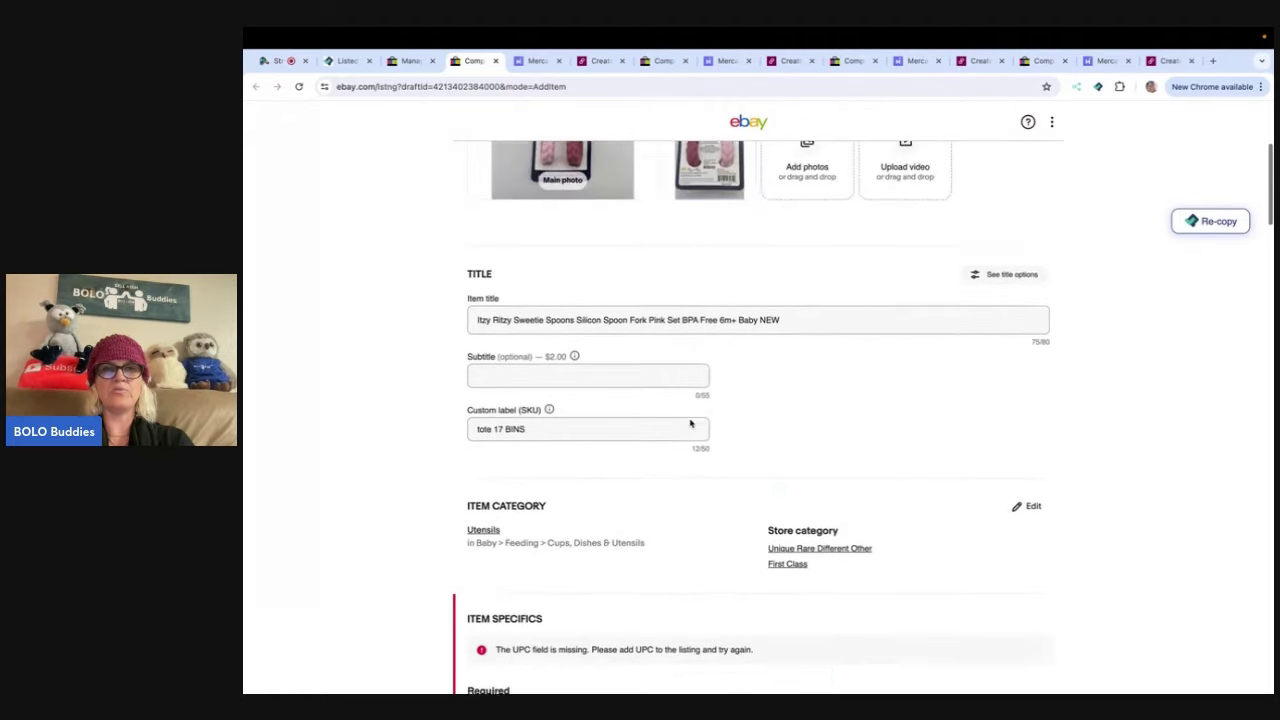
left_click(716, 488)
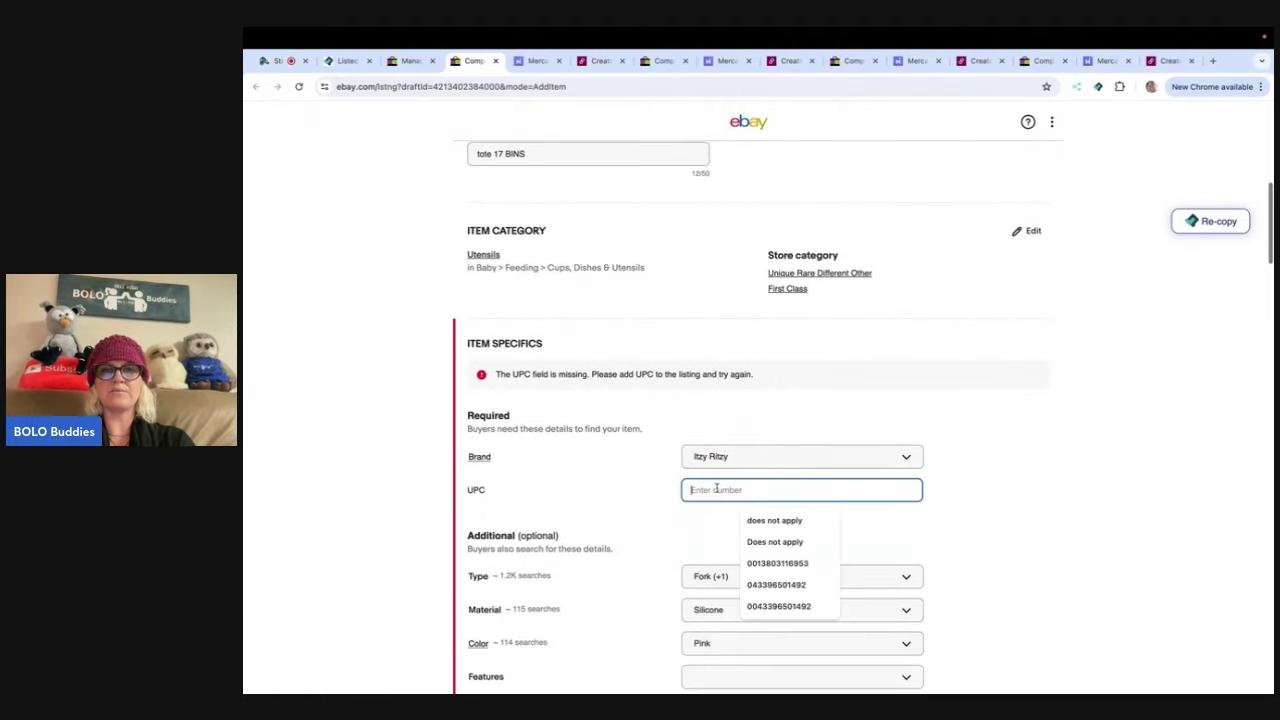
left_click(826, 540)
scroll(758, 522, "down", 15)
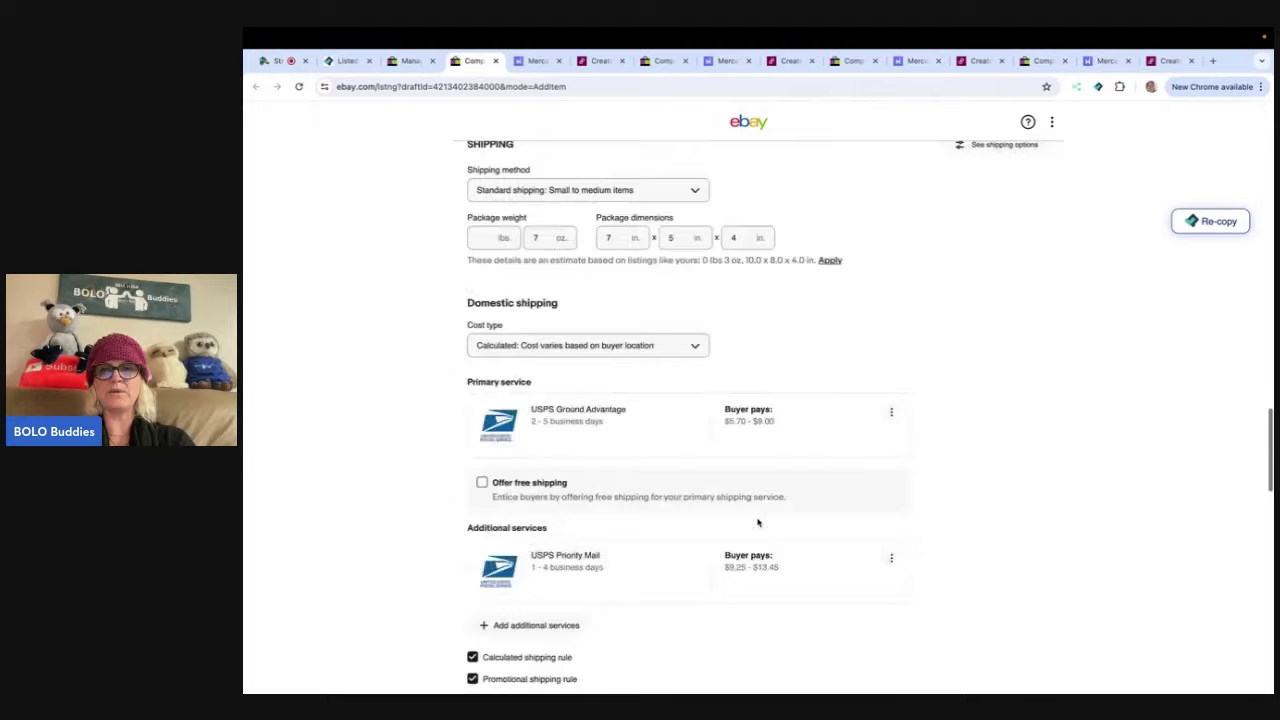
scroll(758, 522, "down", 5)
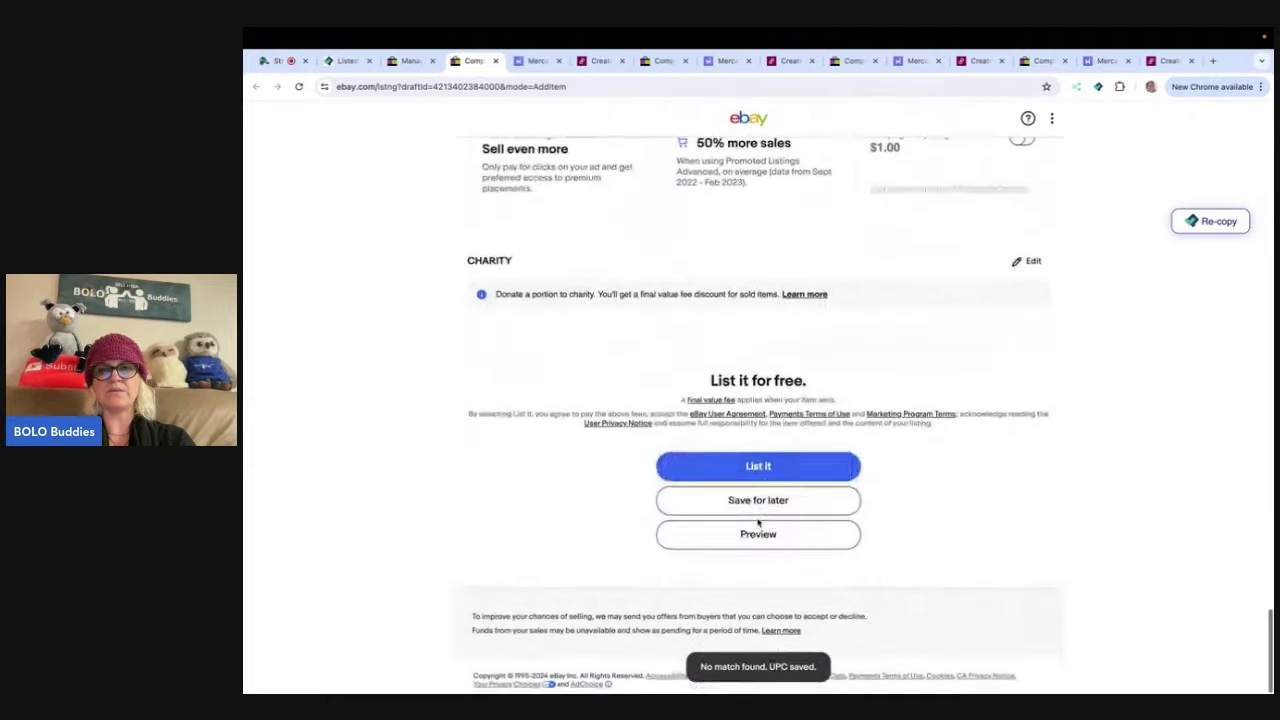
left_click(769, 480)
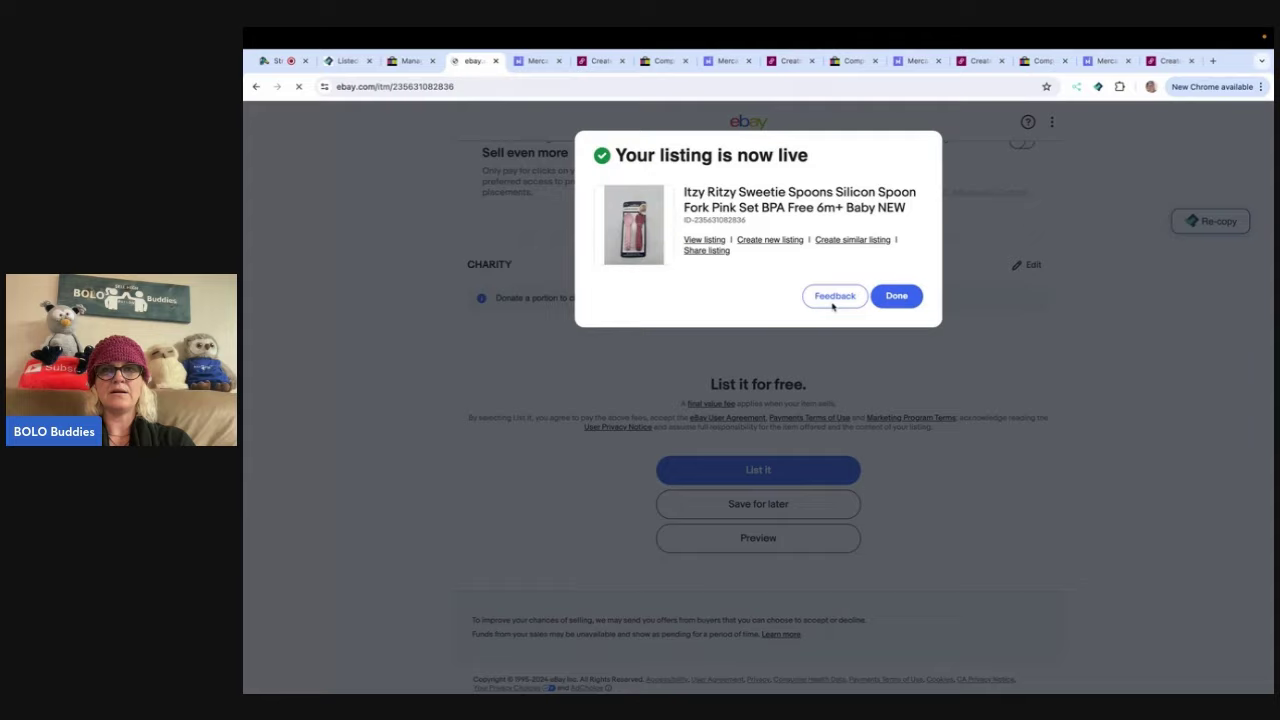
left_click(838, 296)
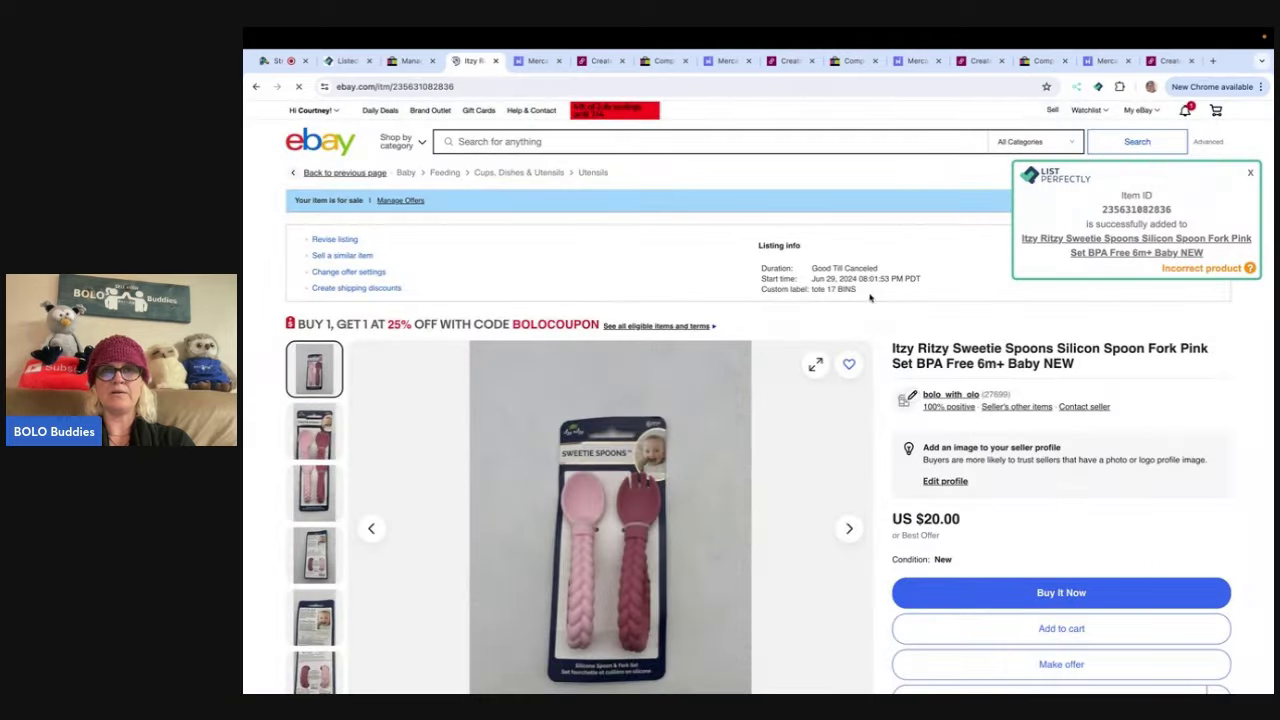
left_click(497, 62)
- Assign the suggested category Vintage & collectibles > Serving > Flatware to the spoon set's Mercari draft
scroll(623, 411, "up", 10)
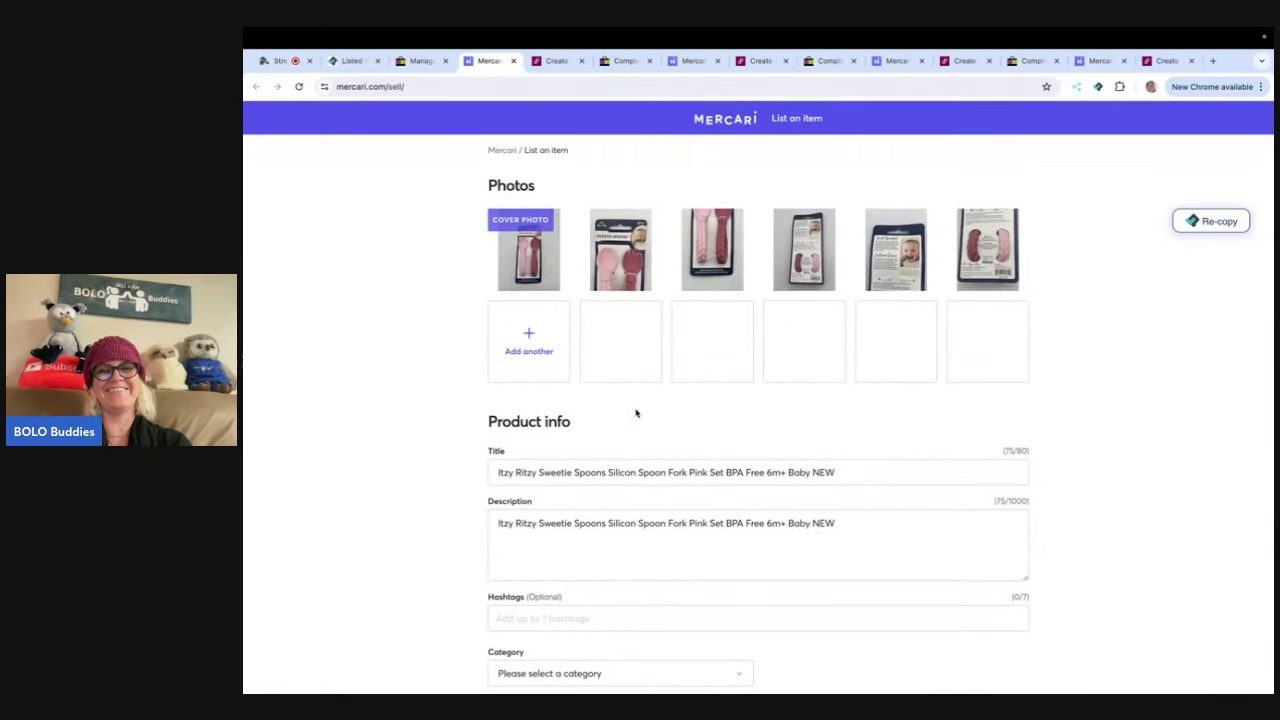
scroll(812, 537, "down", 4)
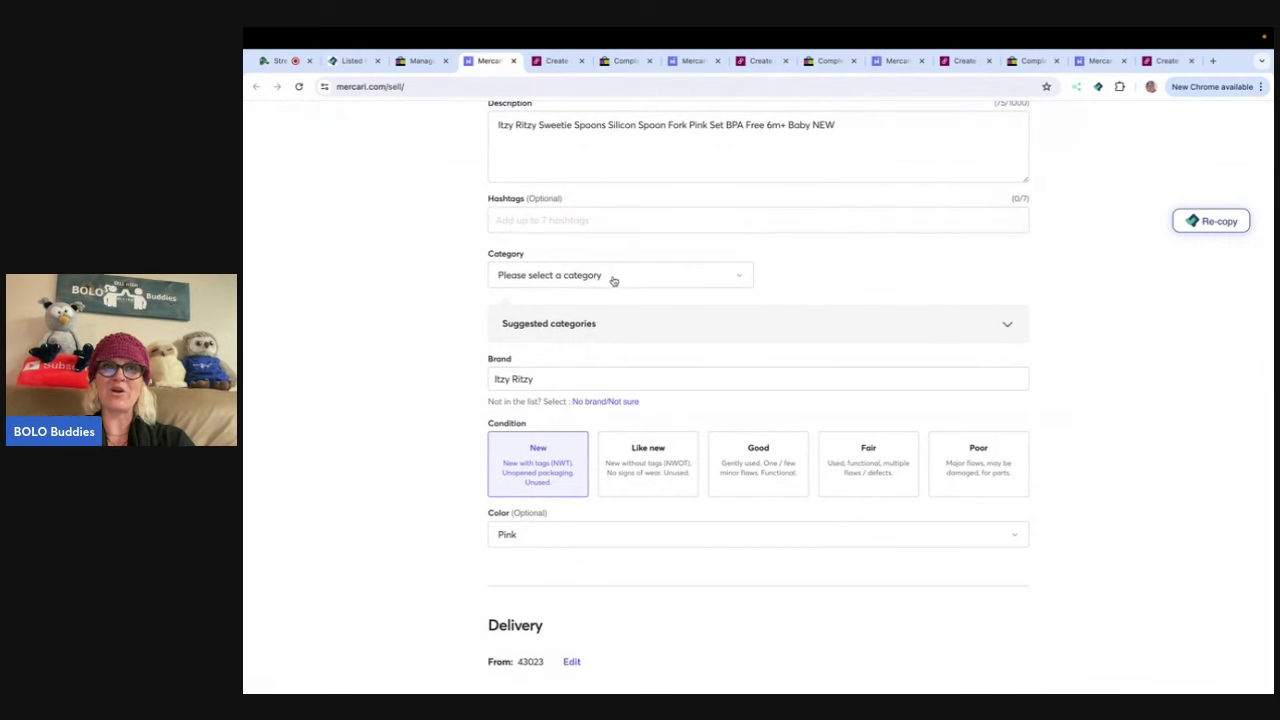
left_click(586, 325)
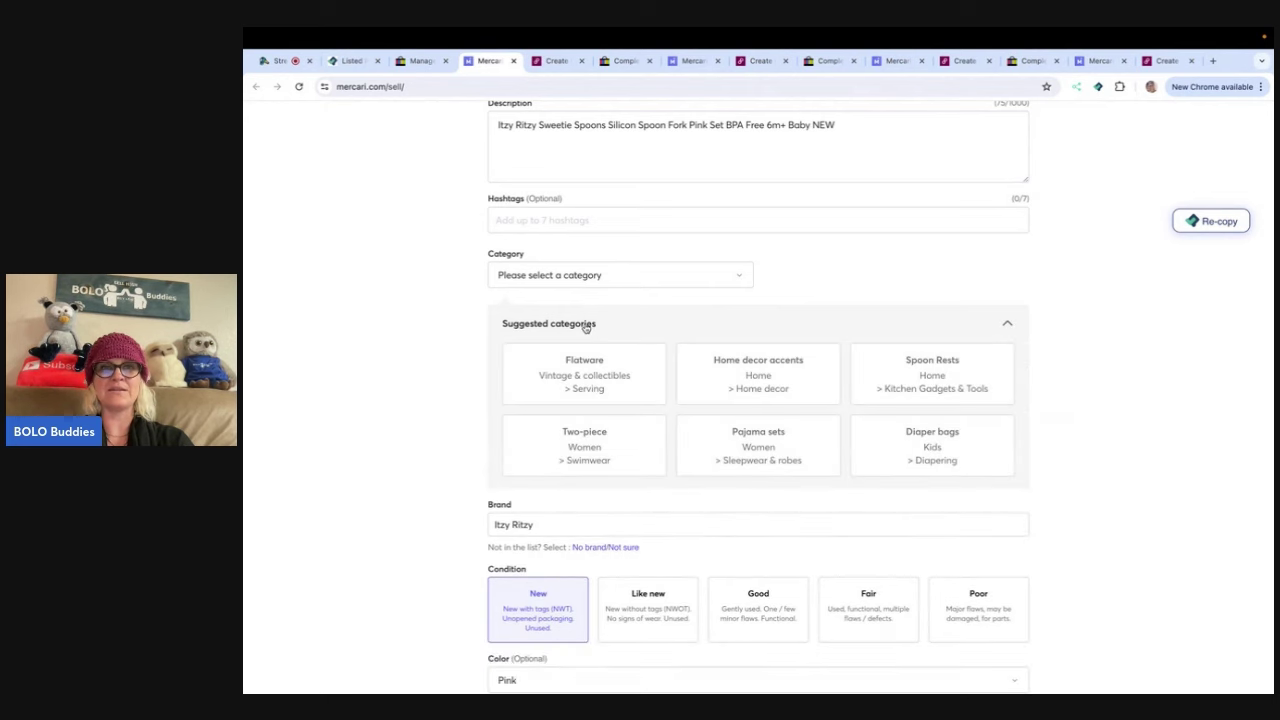
left_click(586, 386)
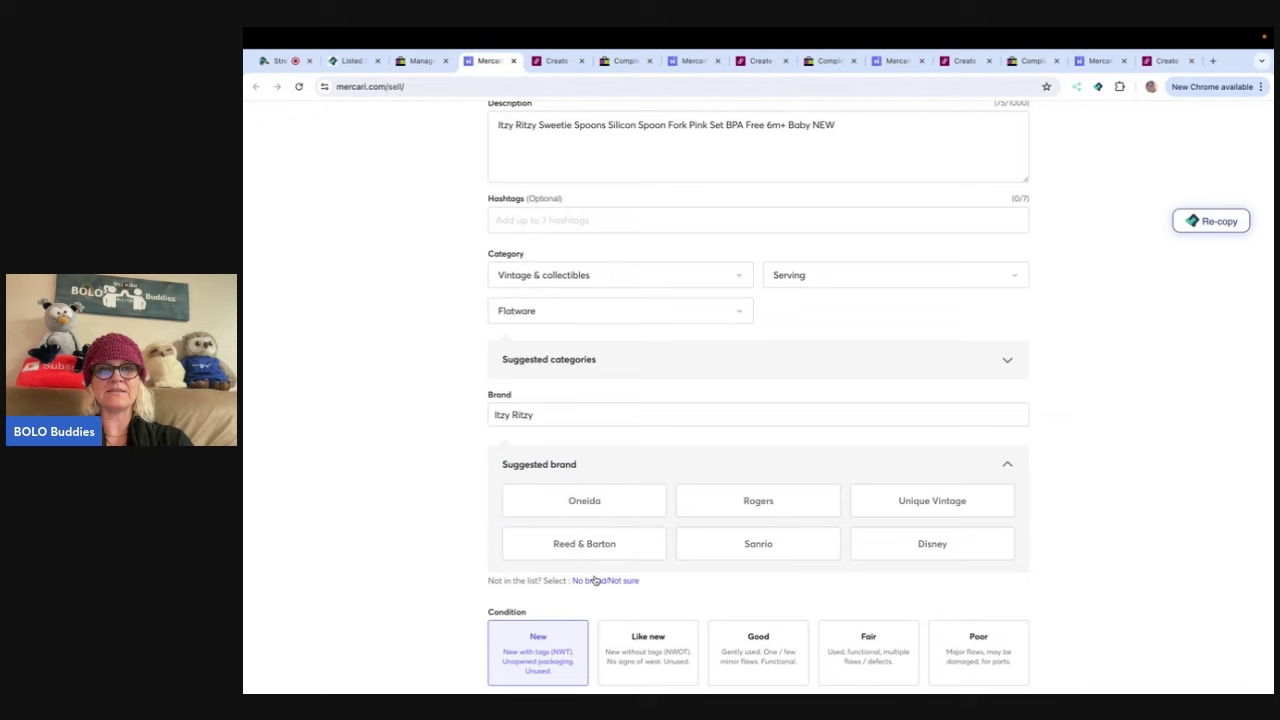
- Set the spoon set's Mercari price to $15 and publish the listing
scroll(512, 428, "down", 5)
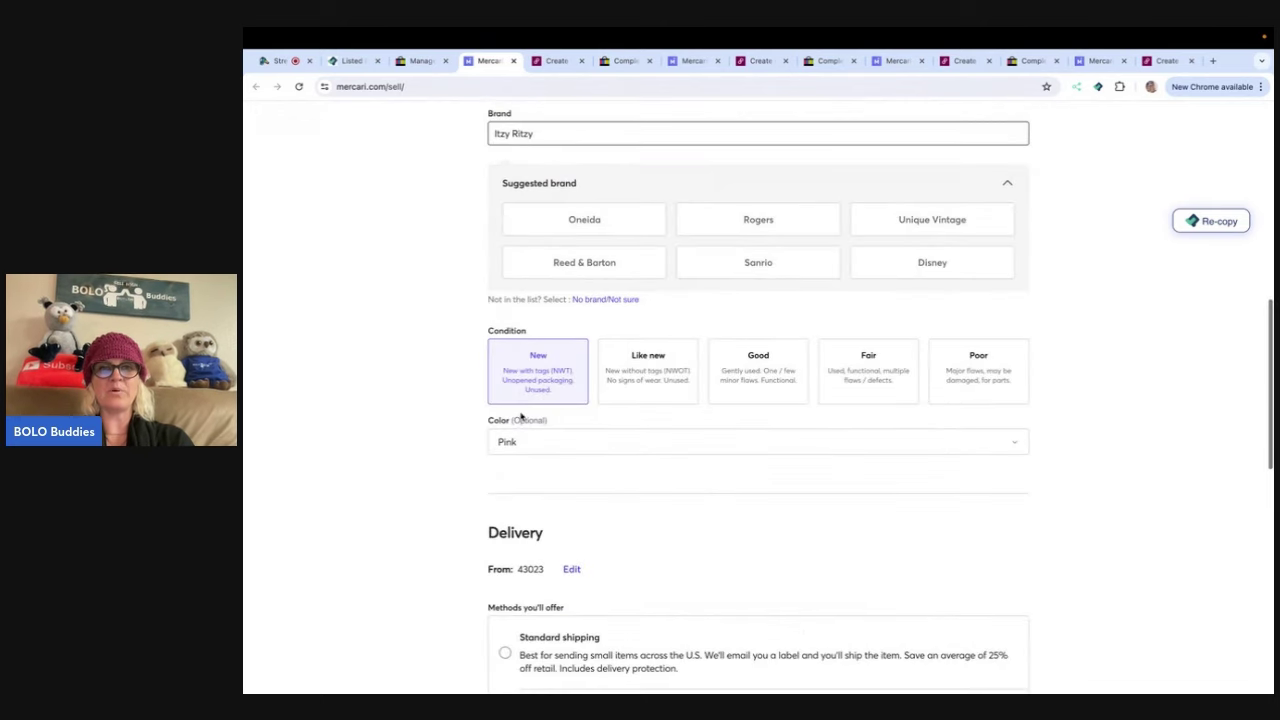
scroll(520, 414, "down", 5)
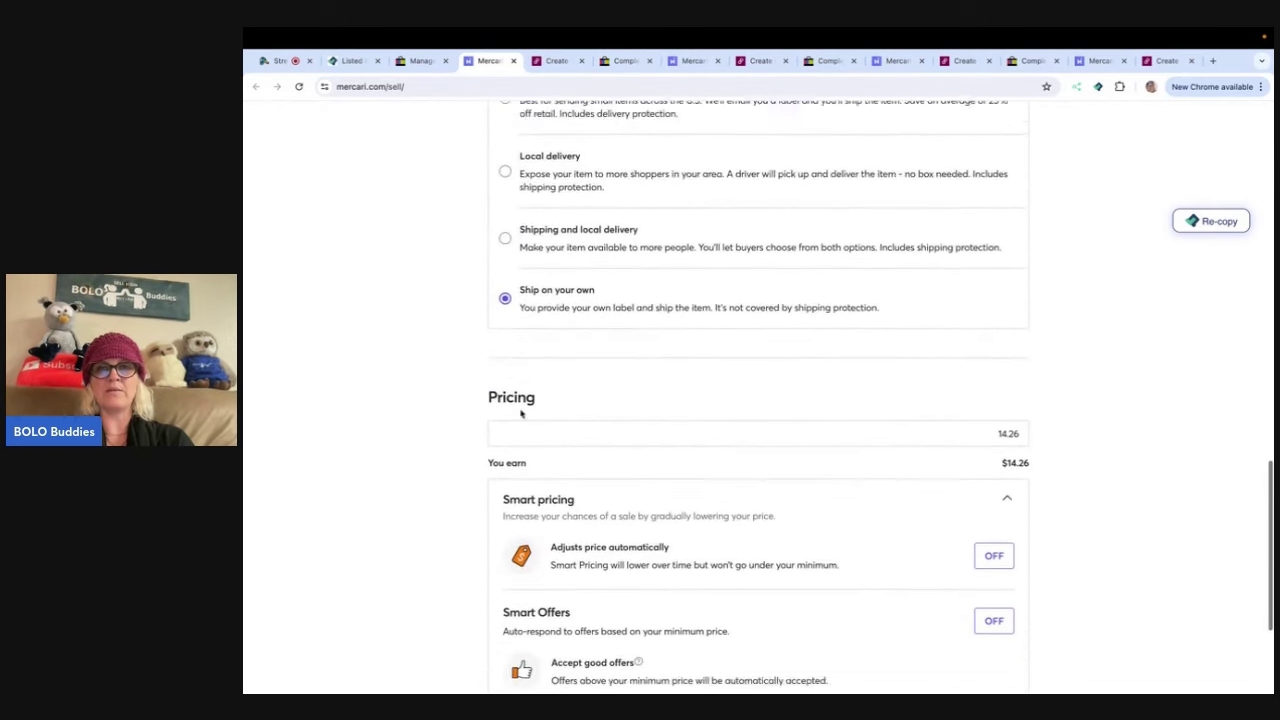
left_click_drag(982, 346, 1063, 351)
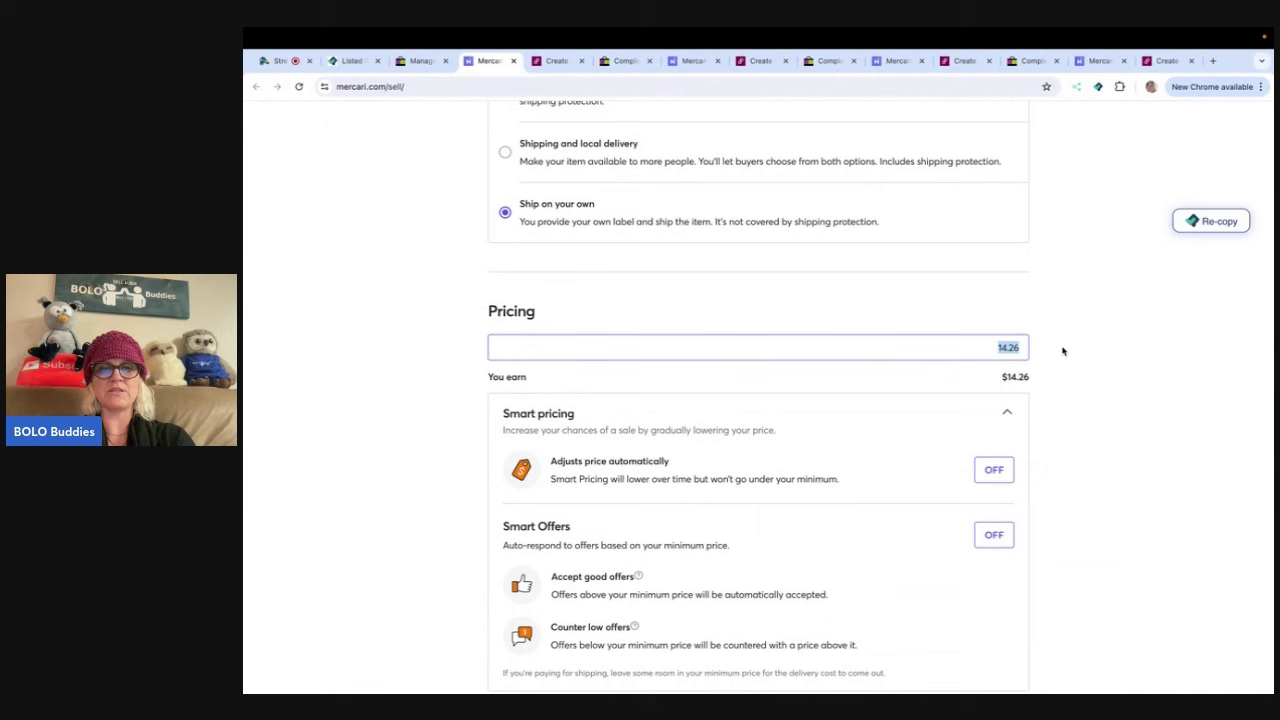
type("16")
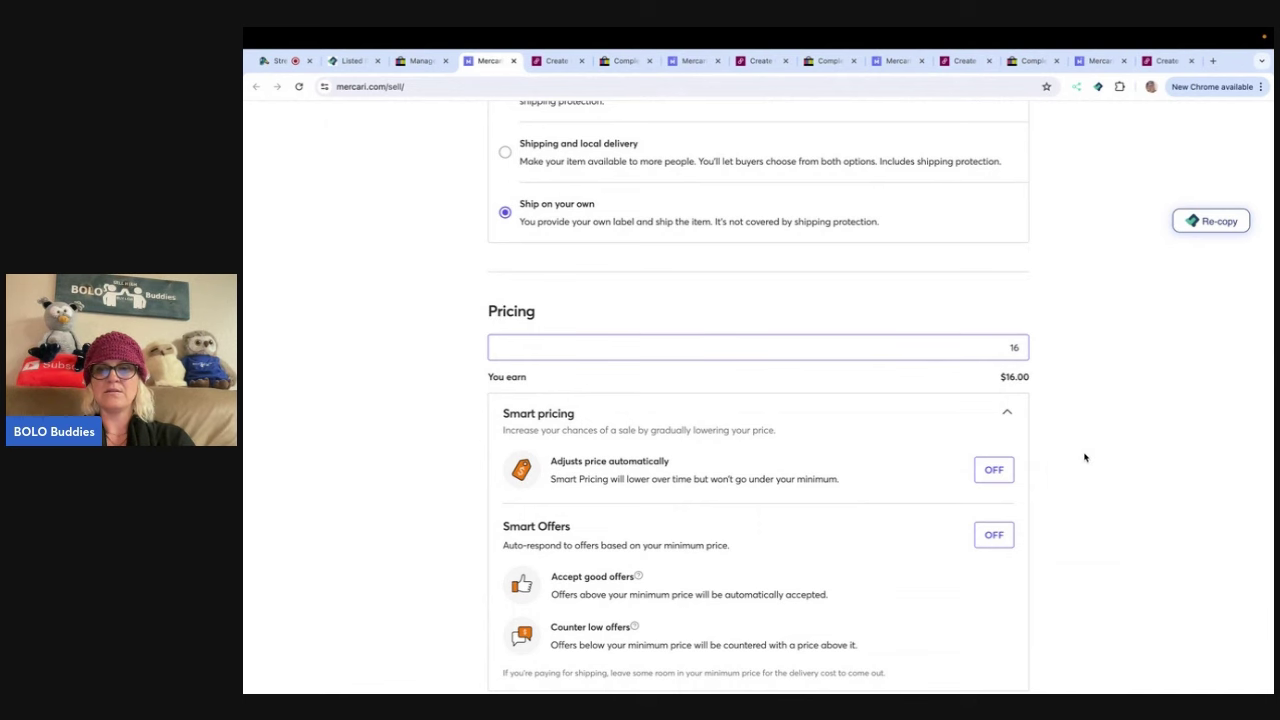
type("5")
scroll(1060, 520, "down", 2)
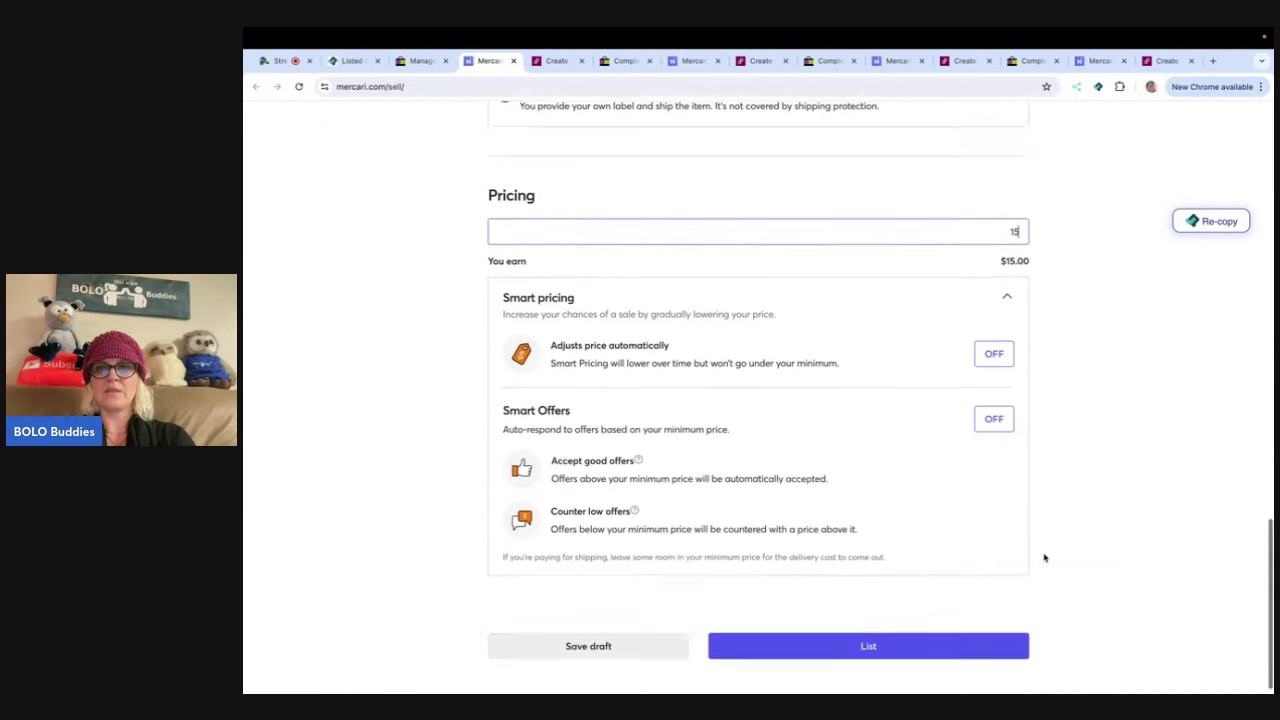
left_click(868, 633)
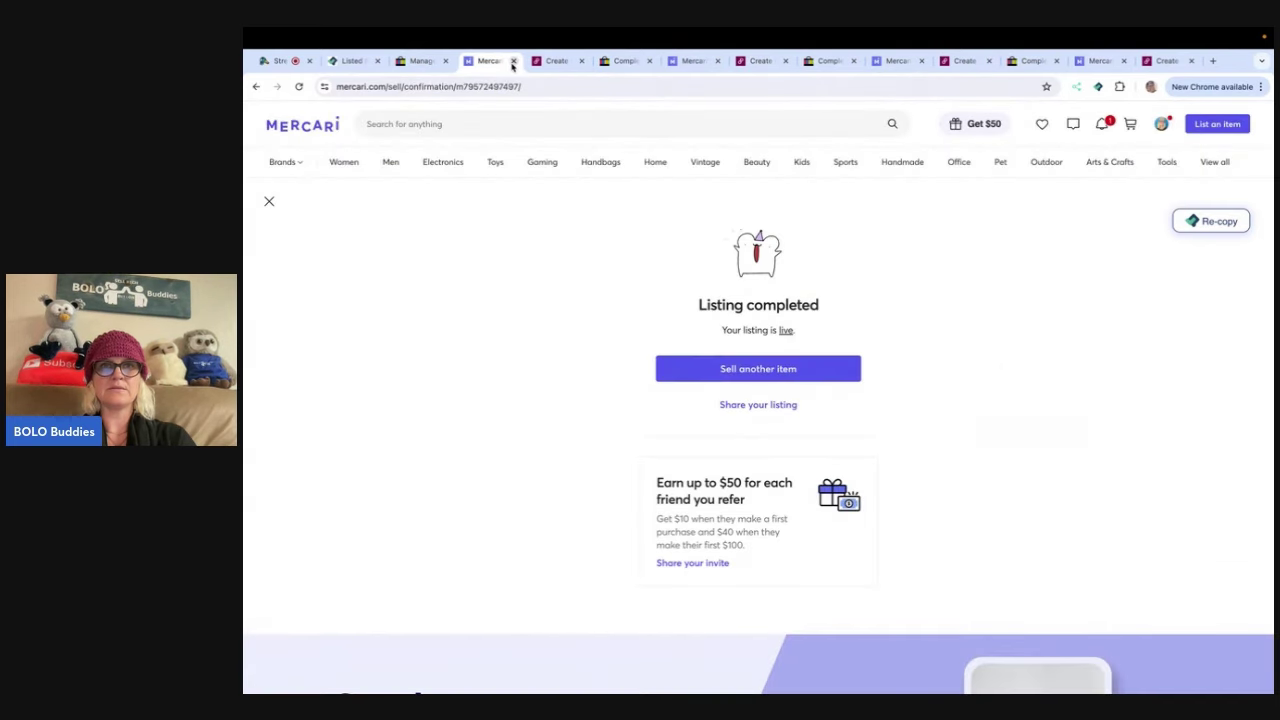
- Close the spoon set's Mercari confirmation and assign its Poshmark draft the category Home > Dining > Flatware
left_click(513, 61)
scroll(564, 372, "down", 4)
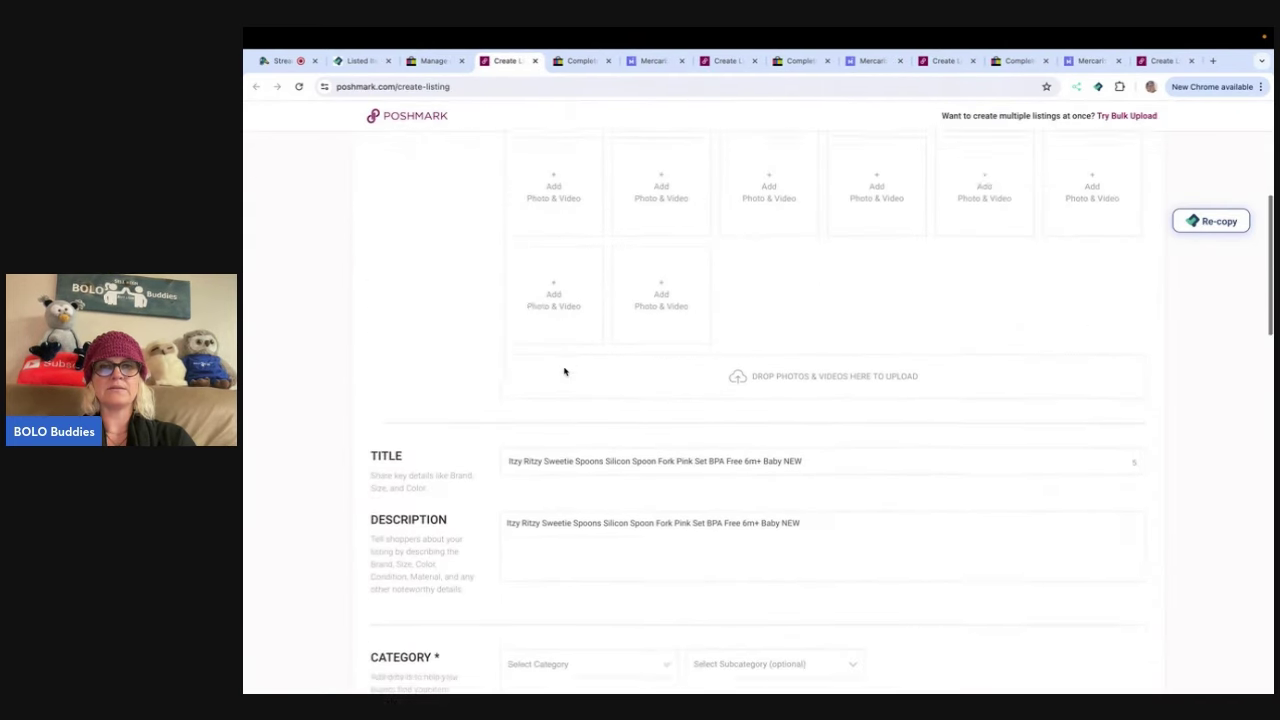
scroll(564, 372, "down", 4)
left_click(576, 259)
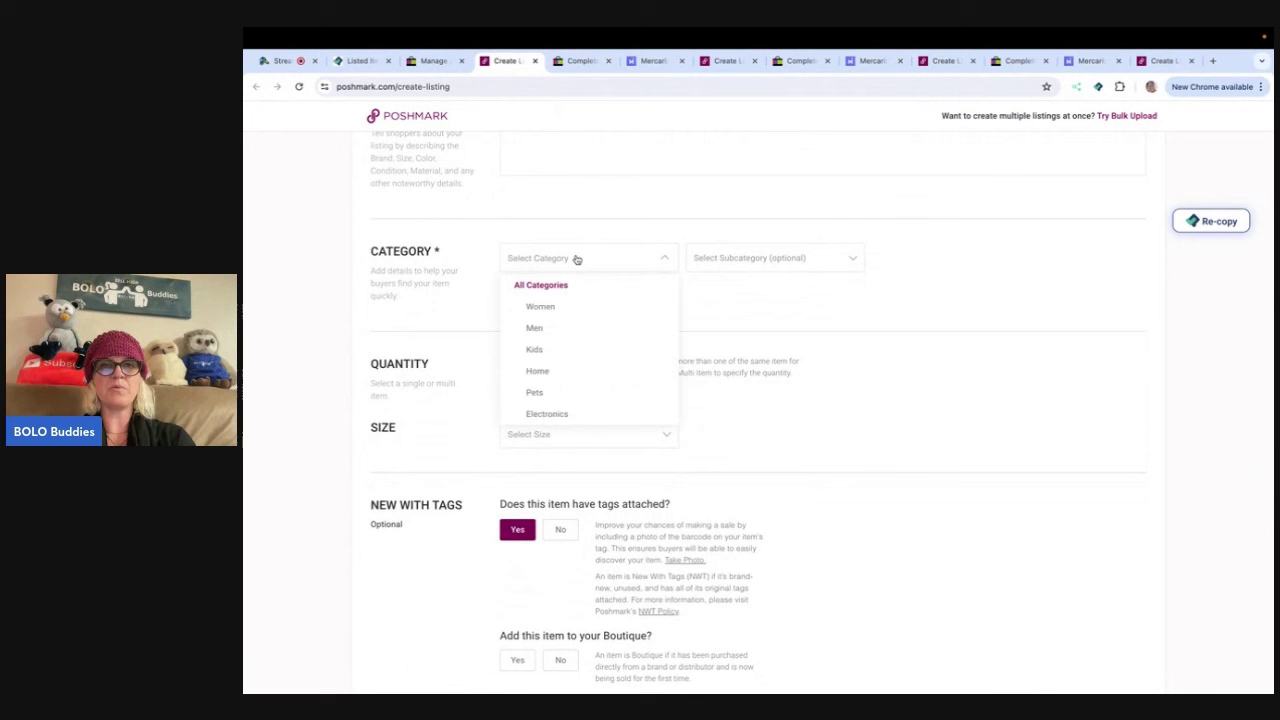
left_click(554, 371)
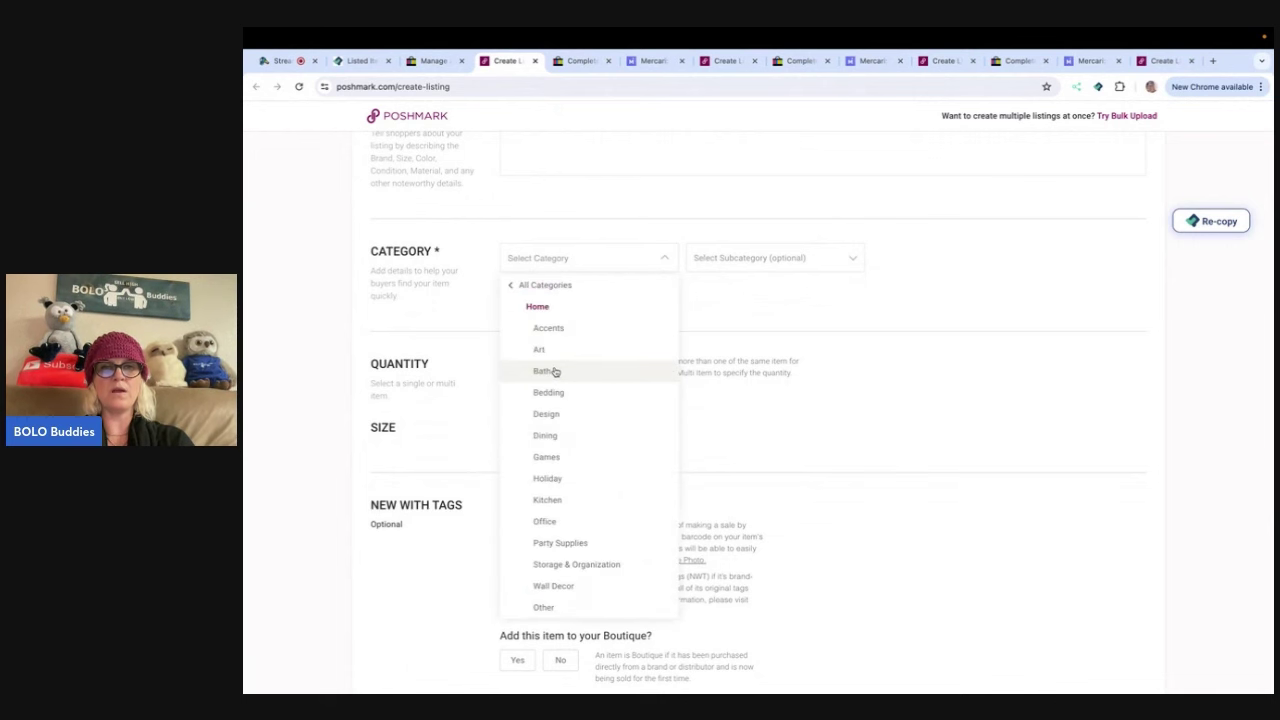
left_click(563, 434)
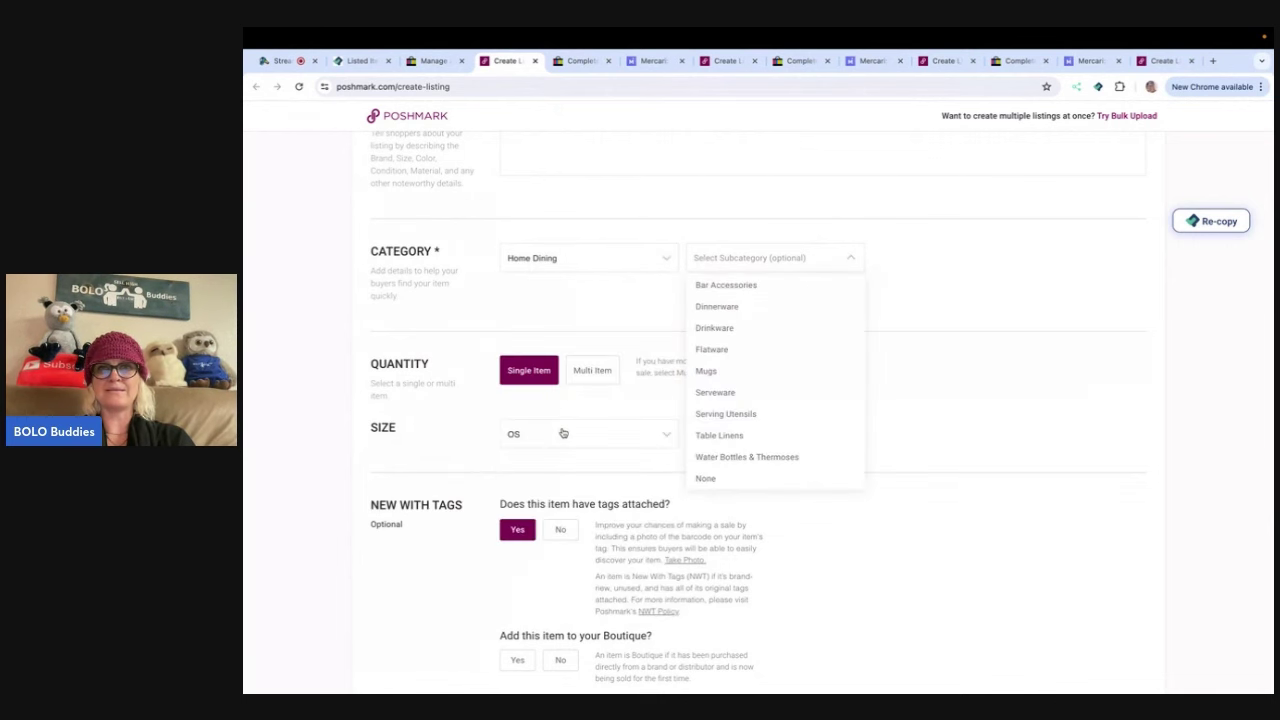
left_click(731, 349)
- Publish the spoon set's Poshmark listing without sharing it to other networks, and close its page
scroll(660, 443, "down", 6)
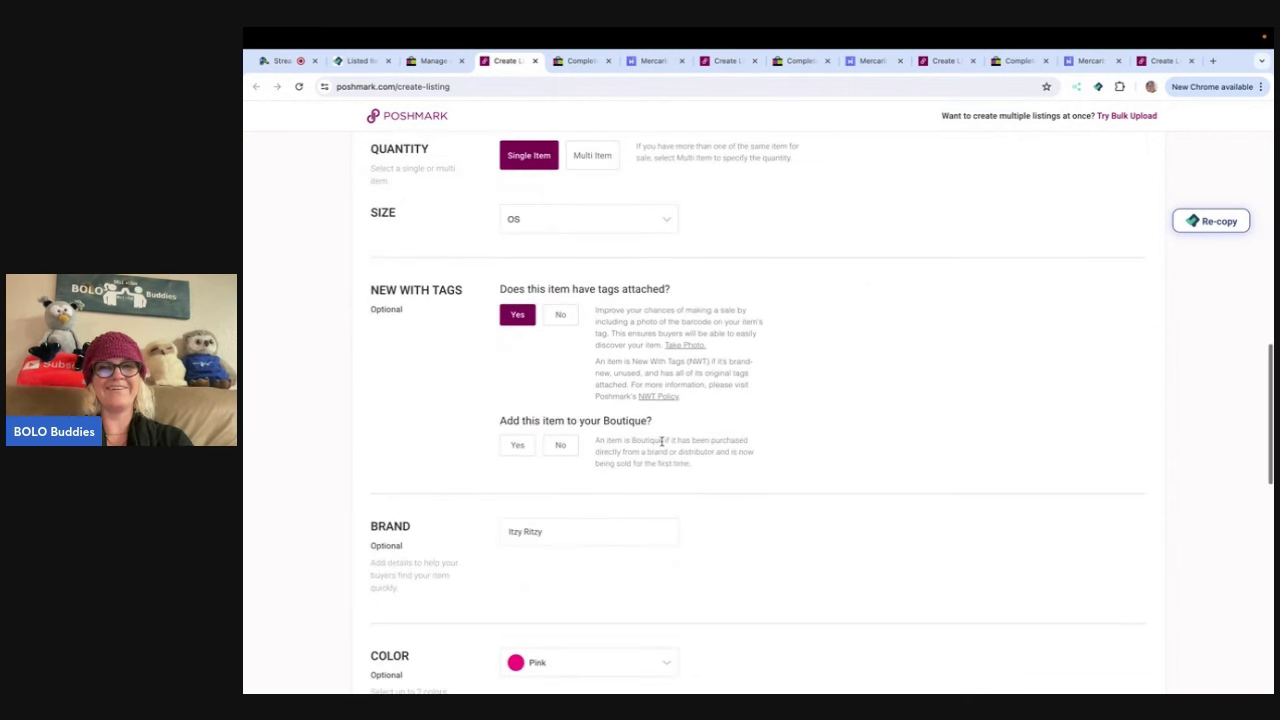
scroll(661, 445, "down", 2)
left_click(557, 399)
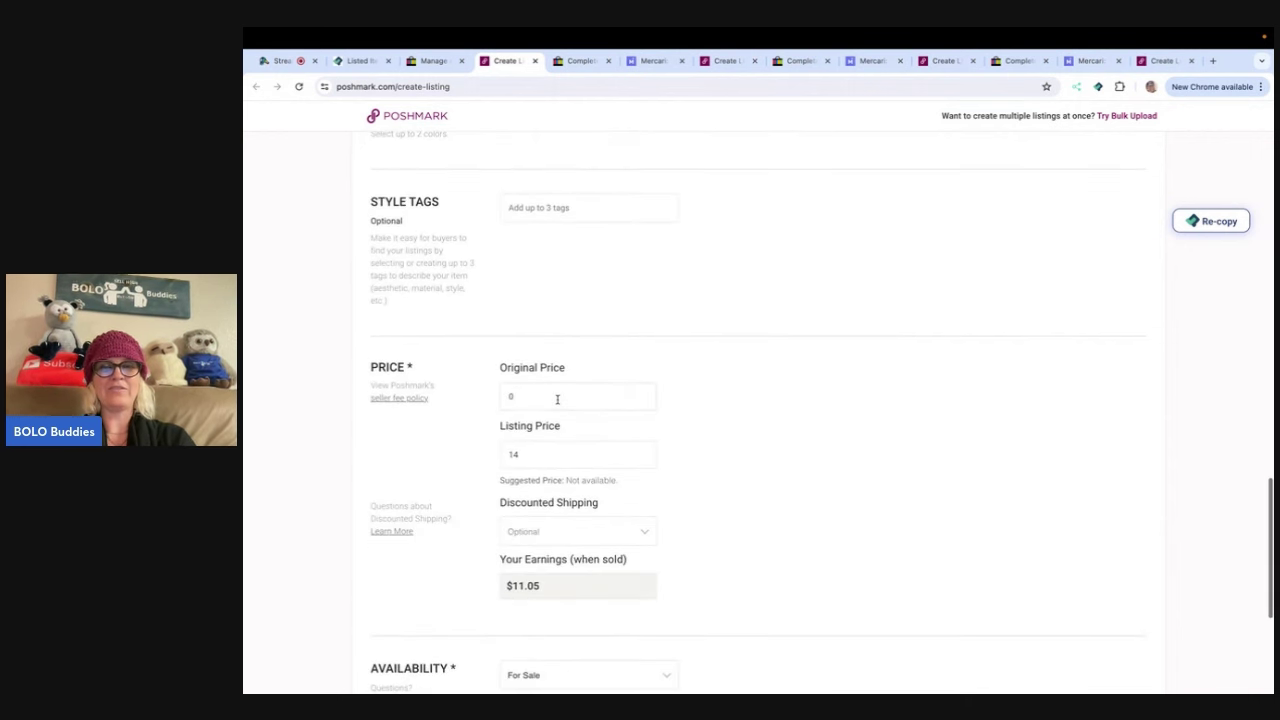
scroll(785, 478, "down", 4)
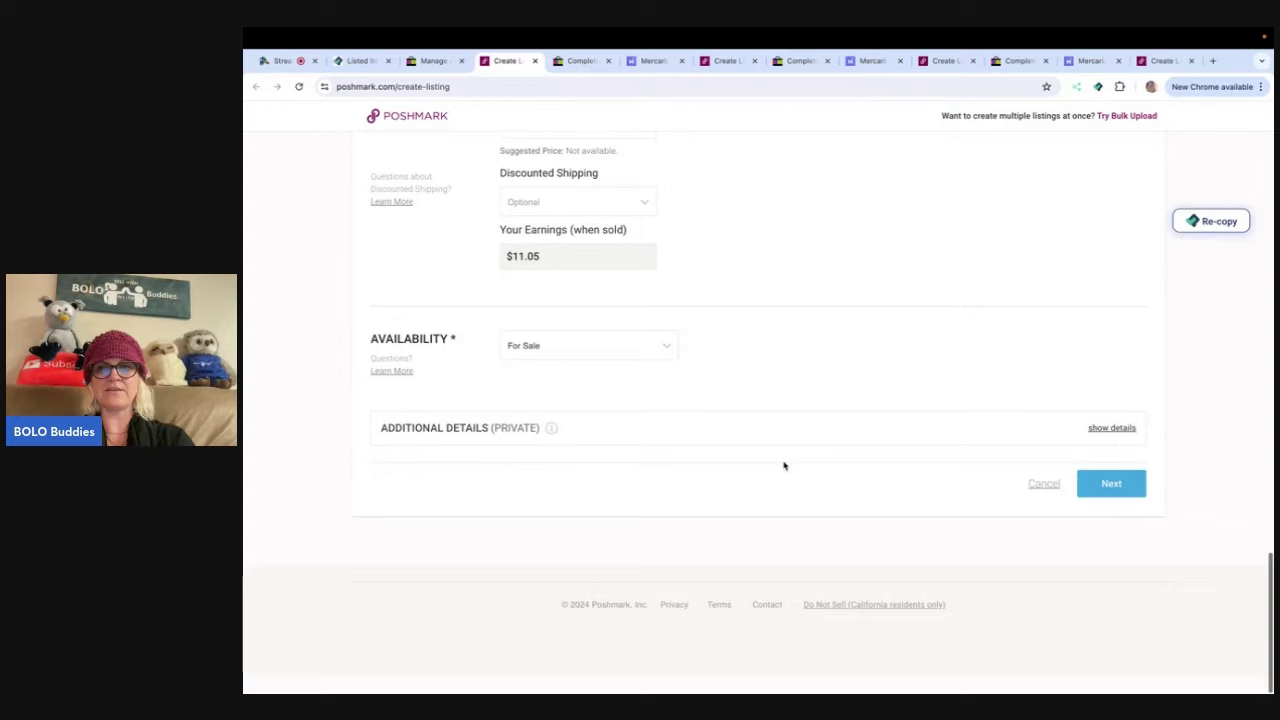
left_click(1118, 505)
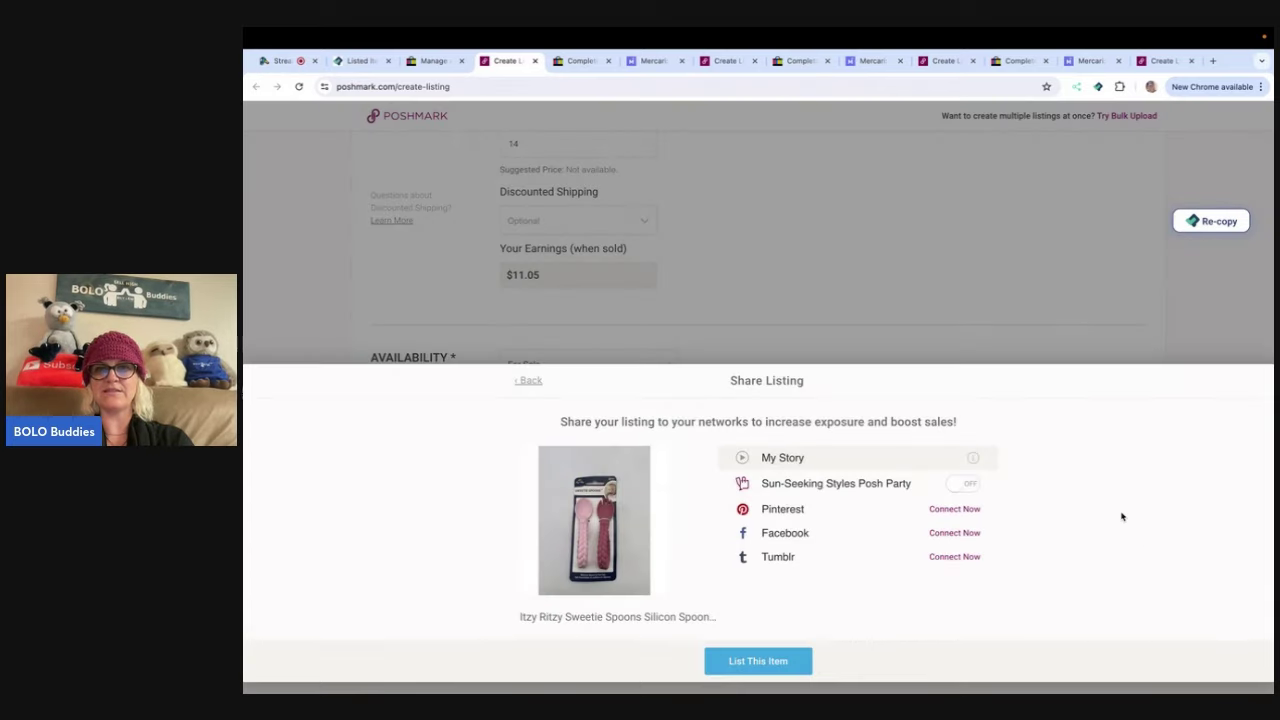
left_click(748, 668)
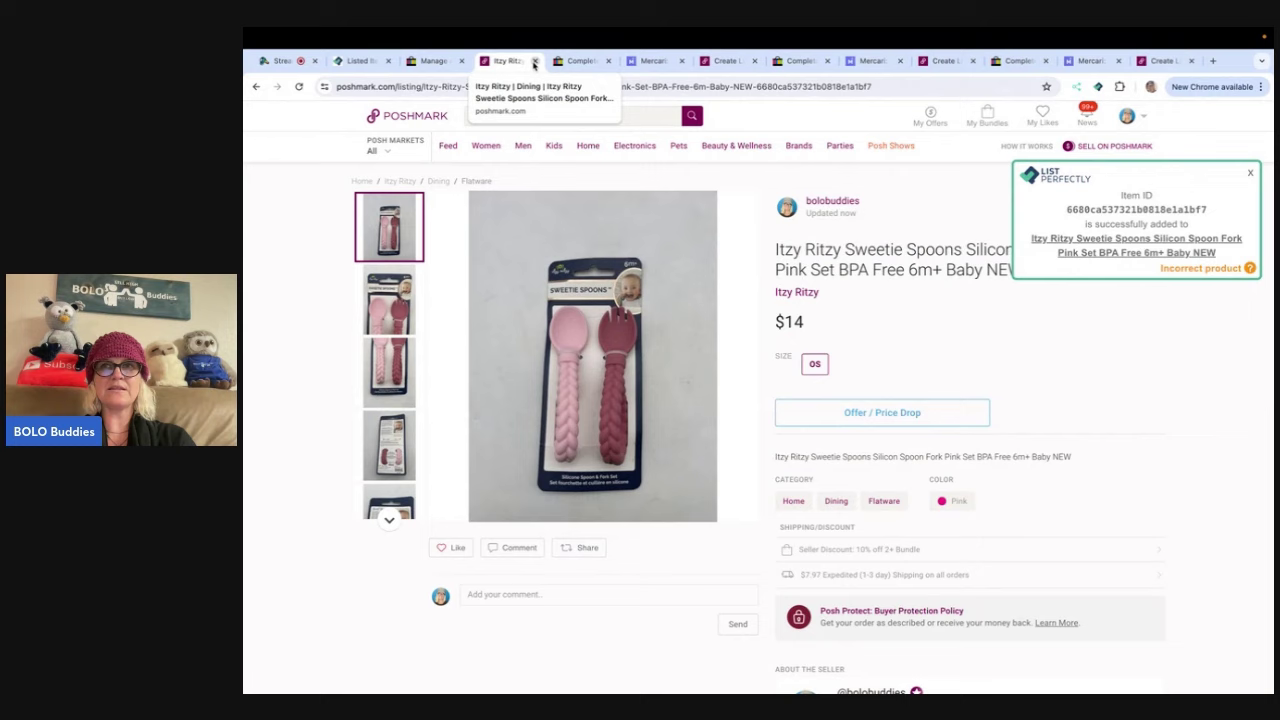
left_click(535, 61)
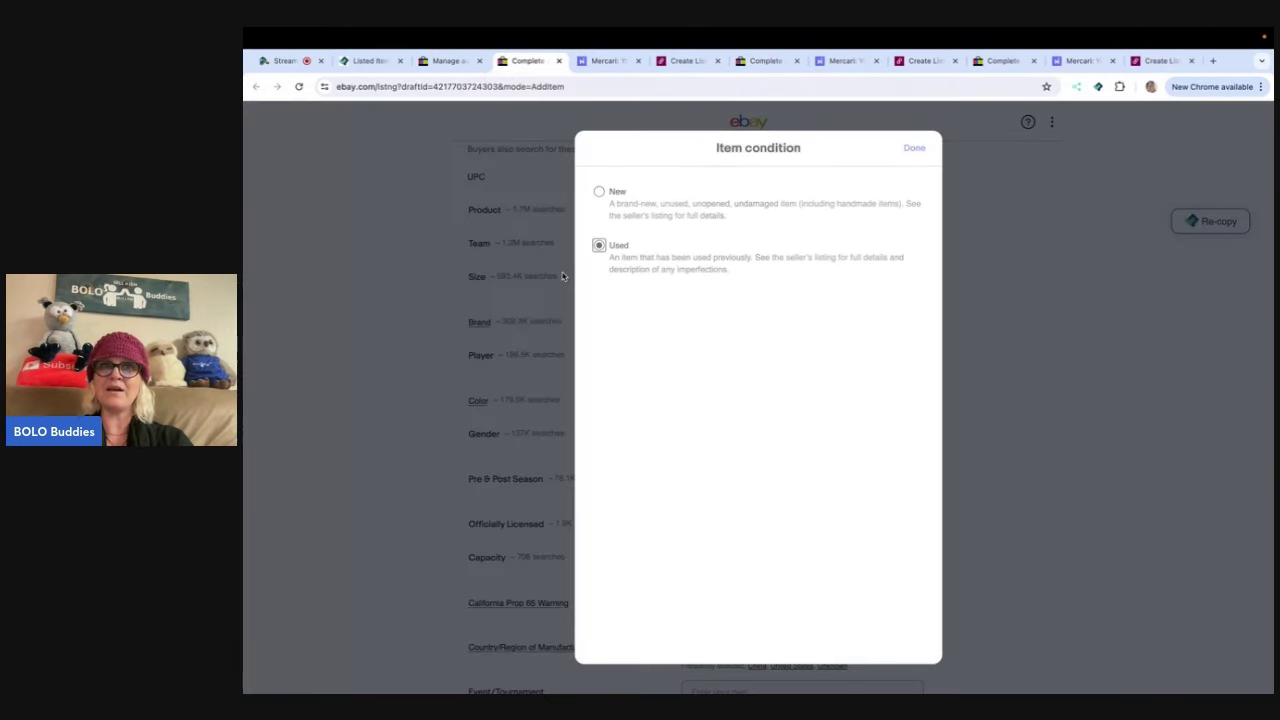
- Confirm the Used condition for the Cleveland Browns bottle opener's eBay draft and add First Class as its second store category
left_click(918, 149)
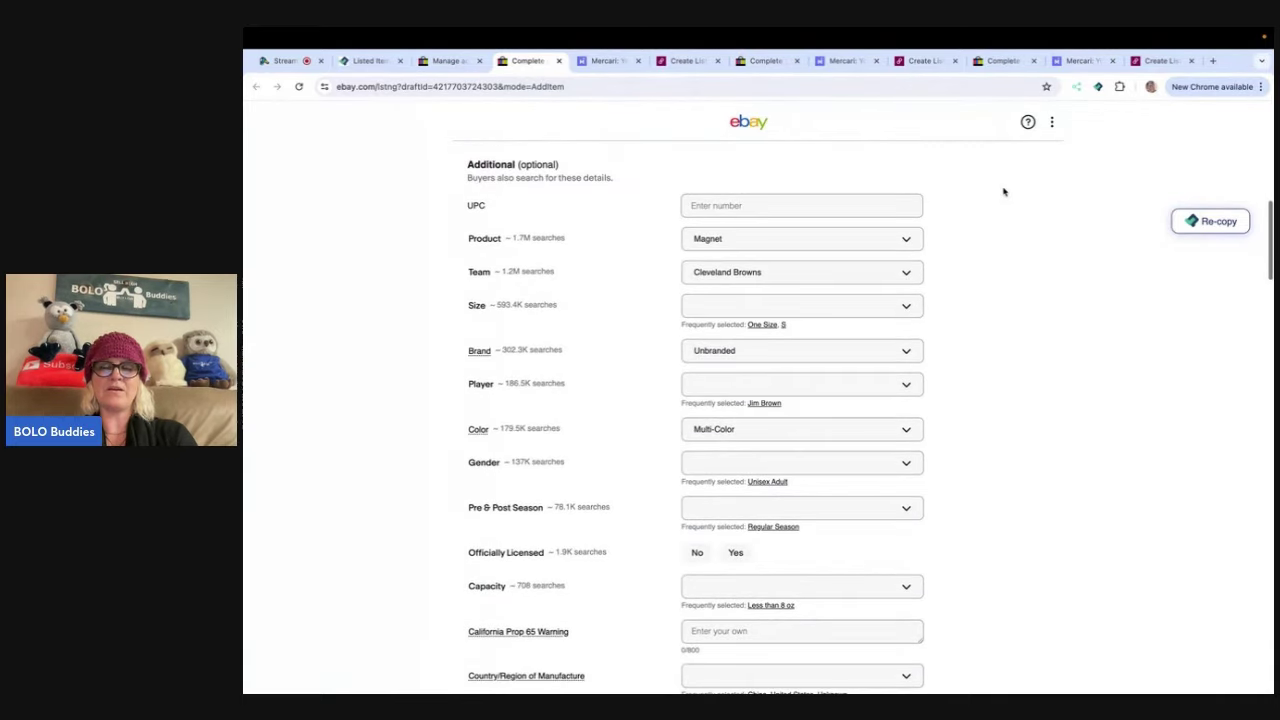
scroll(1035, 267, "up", 4)
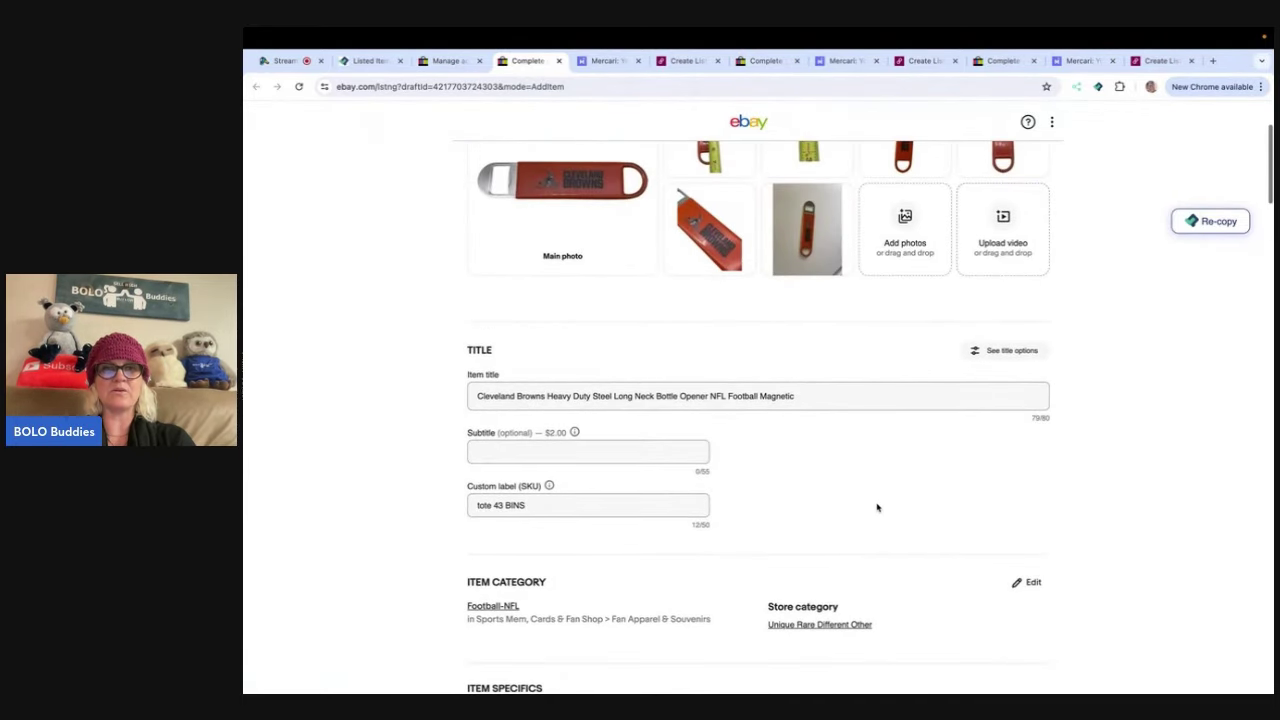
scroll(877, 507, "down", 2)
scroll(877, 507, "down", 1)
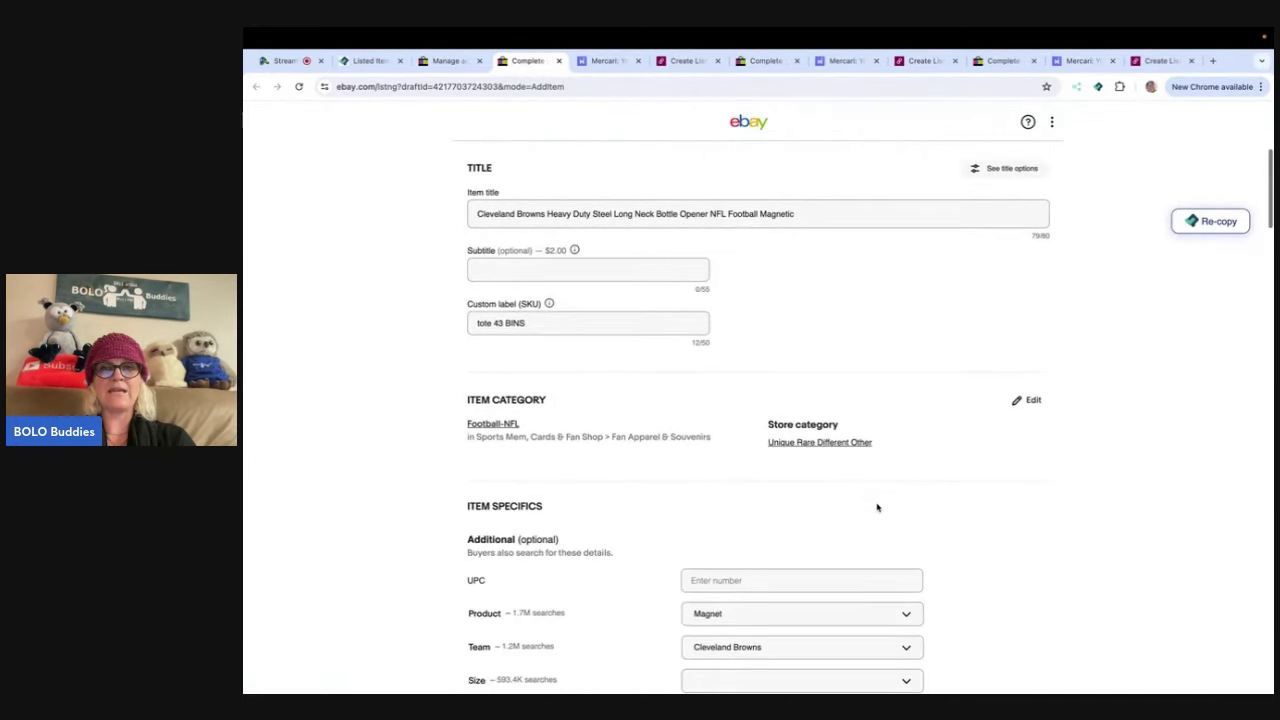
left_click(1027, 403)
left_click(615, 426)
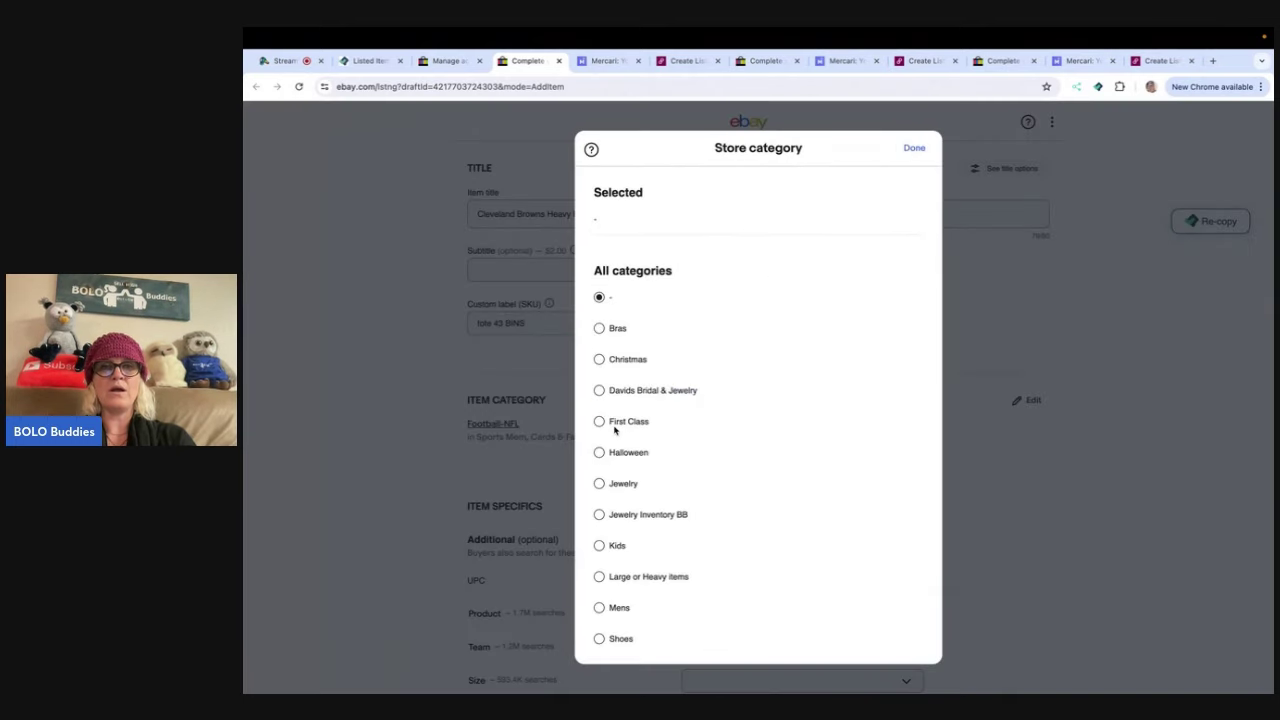
left_click(599, 421)
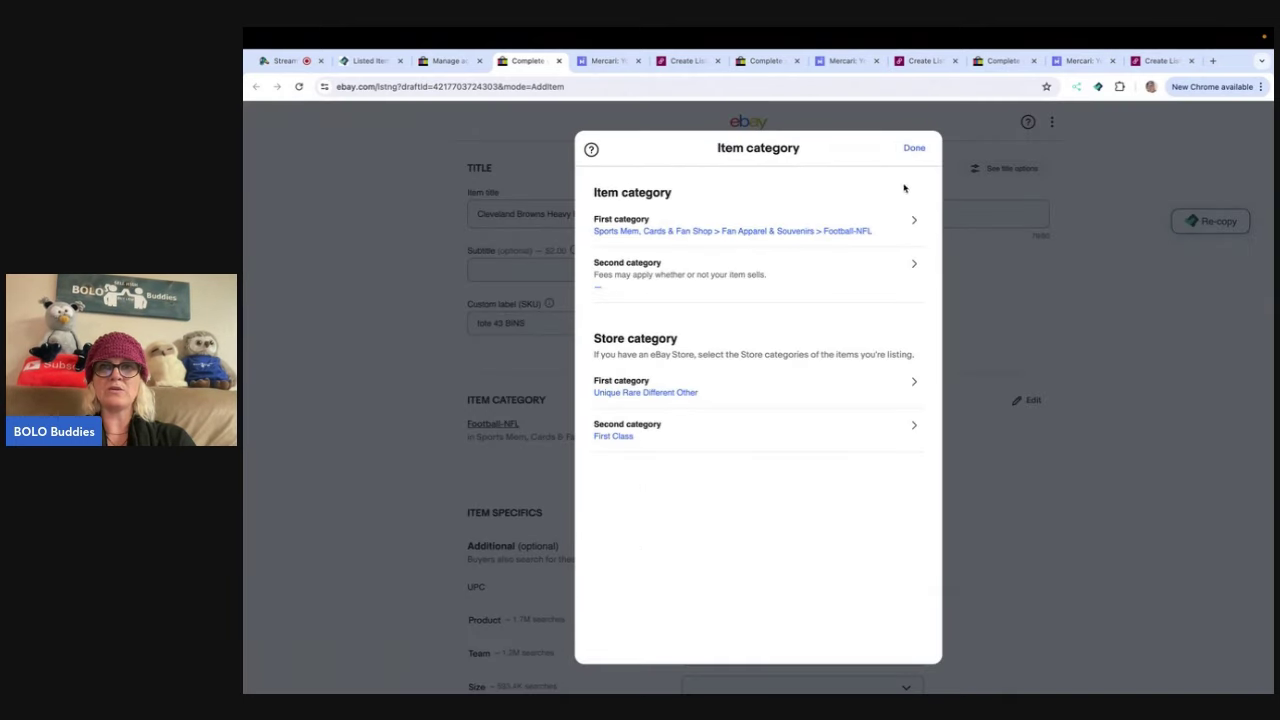
left_click(910, 150)
- Fill the bottle opener's UPC with "does not apply"
scroll(963, 319, "down", 3)
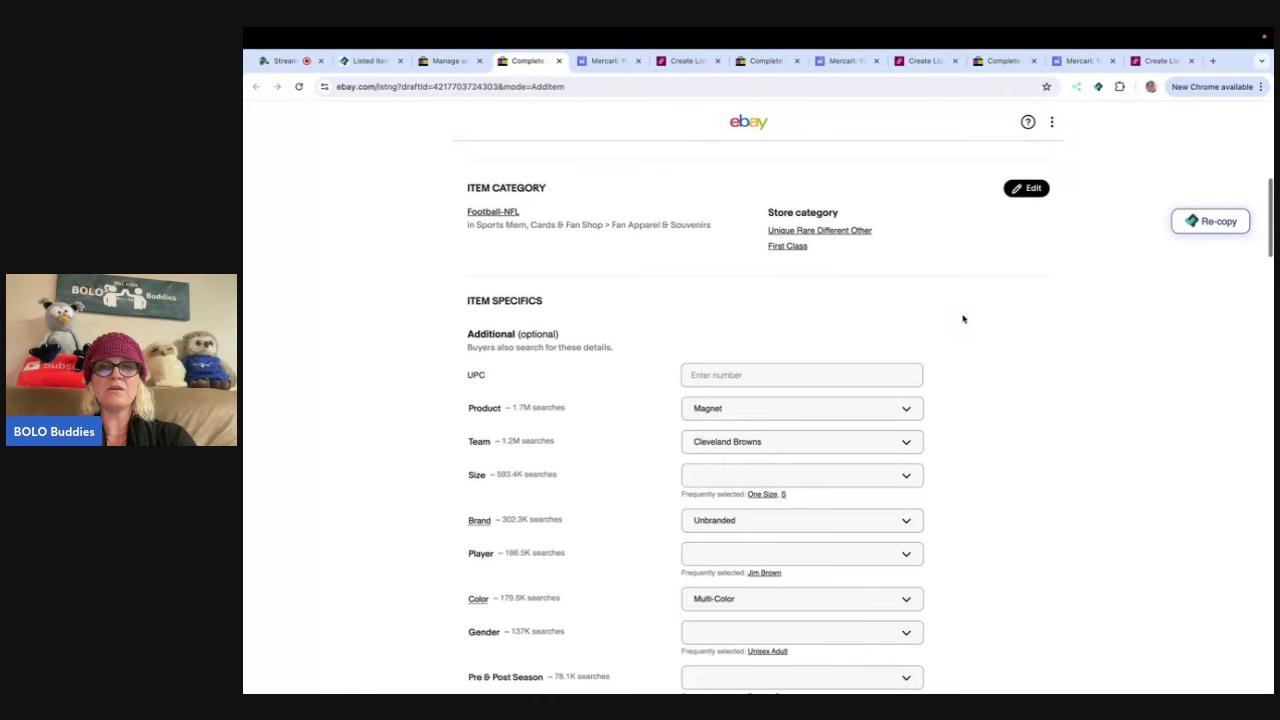
left_click(880, 296)
left_click(820, 329)
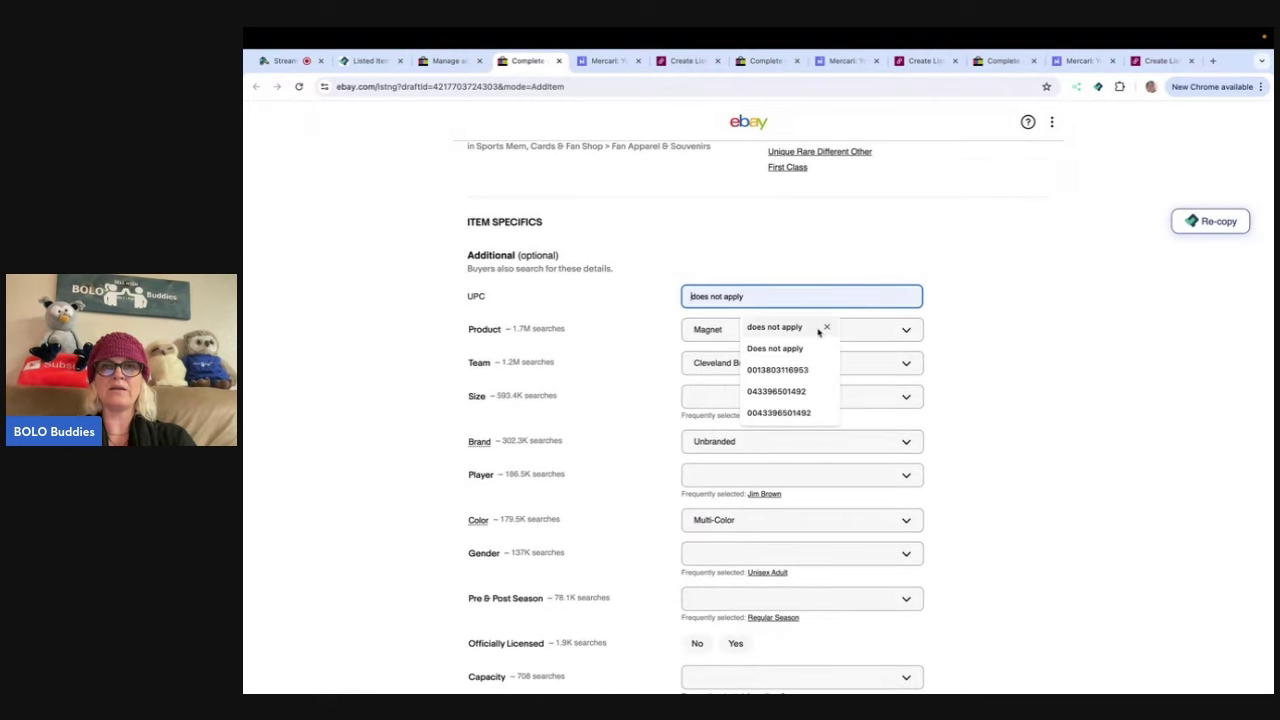
- Enable the calculated shipping rule and the promotional shipping rule for the bottle opener's eBay listing
scroll(1049, 290, "down", 5)
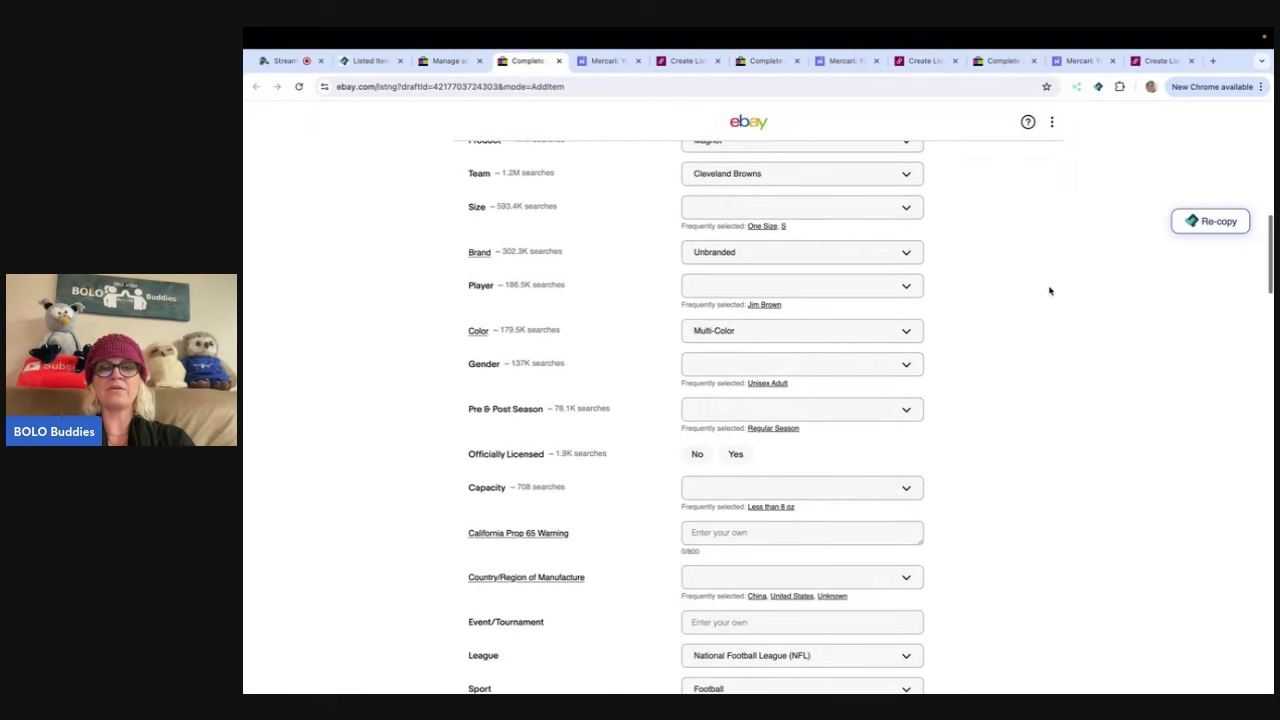
scroll(1049, 290, "down", 5)
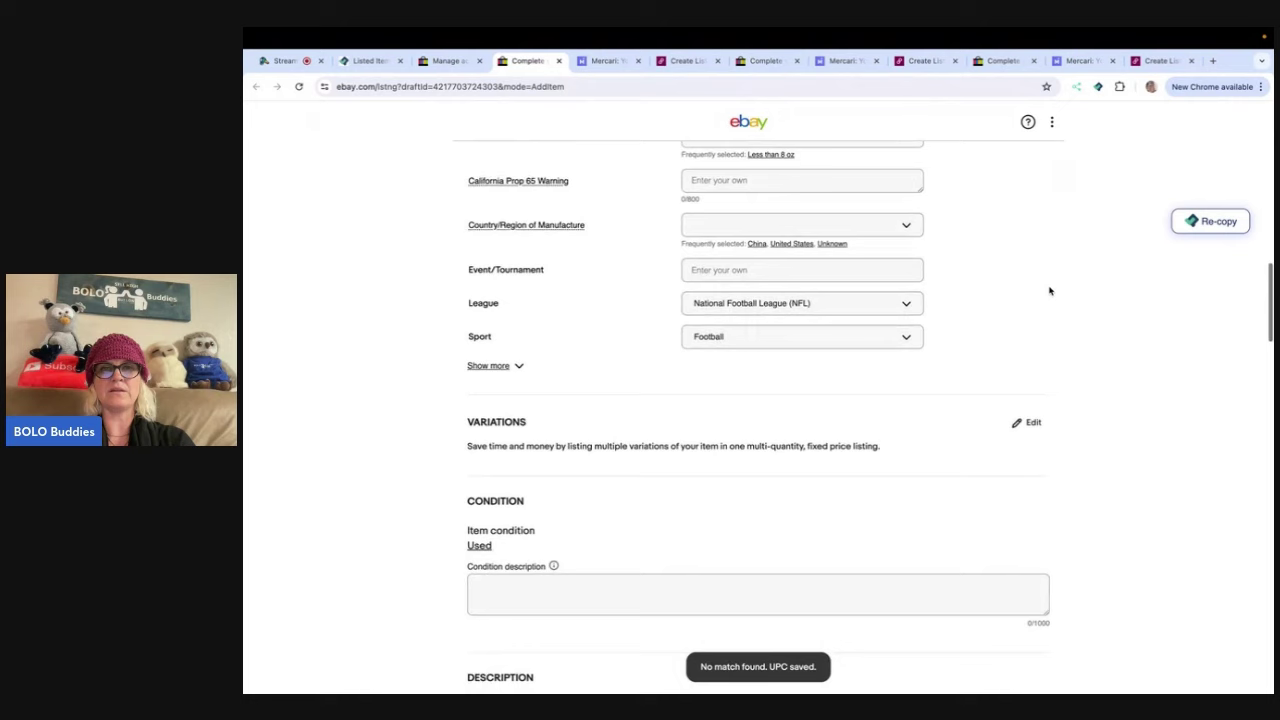
scroll(1049, 290, "down", 10)
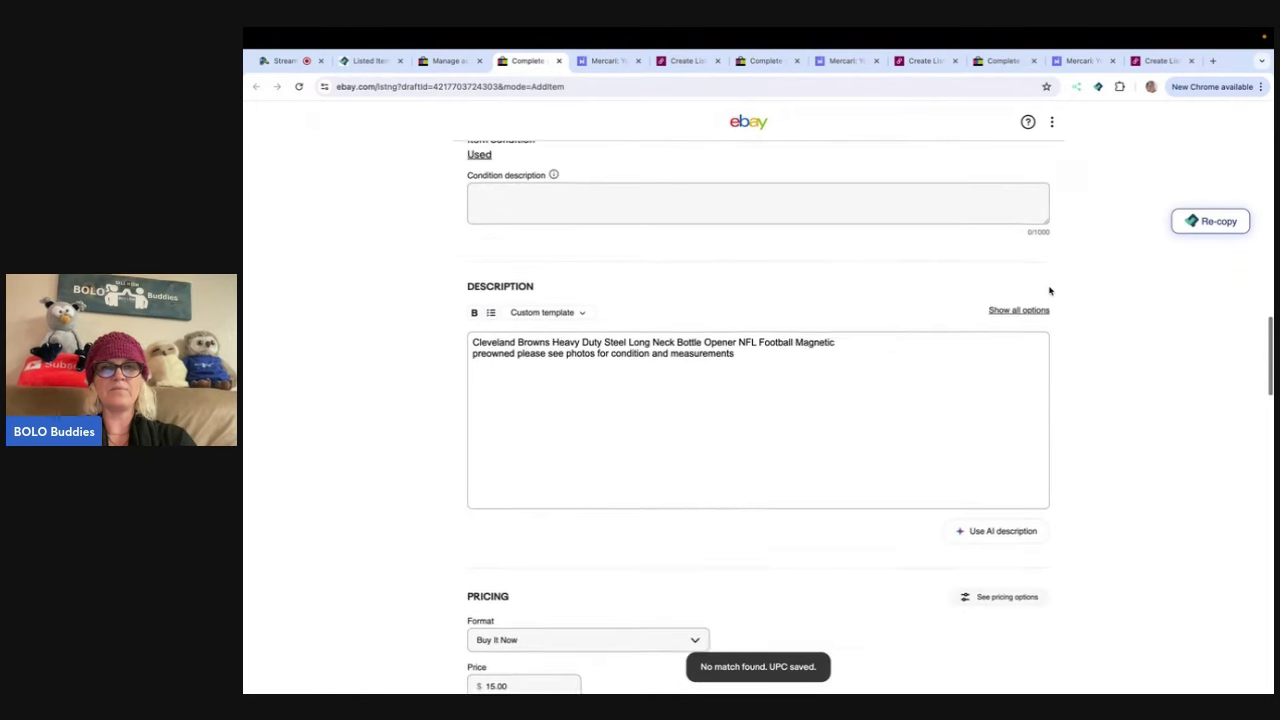
scroll(1049, 286, "down", 2)
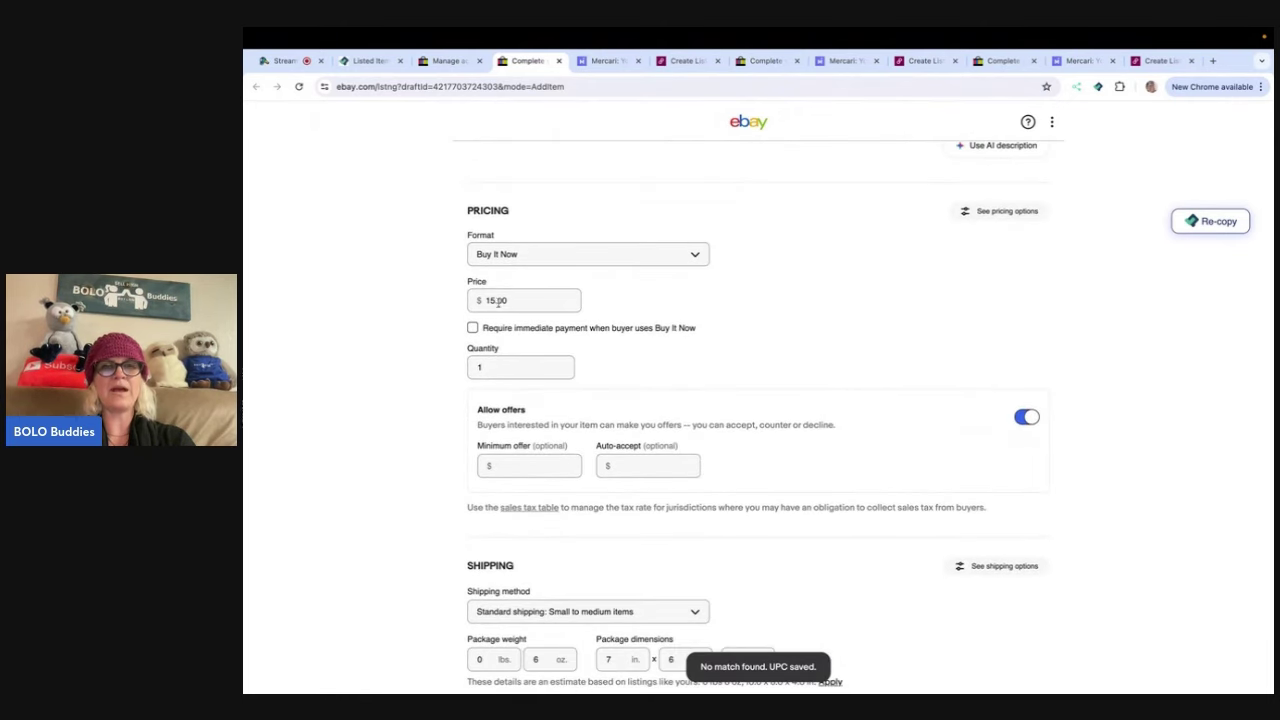
scroll(694, 369, "down", 10)
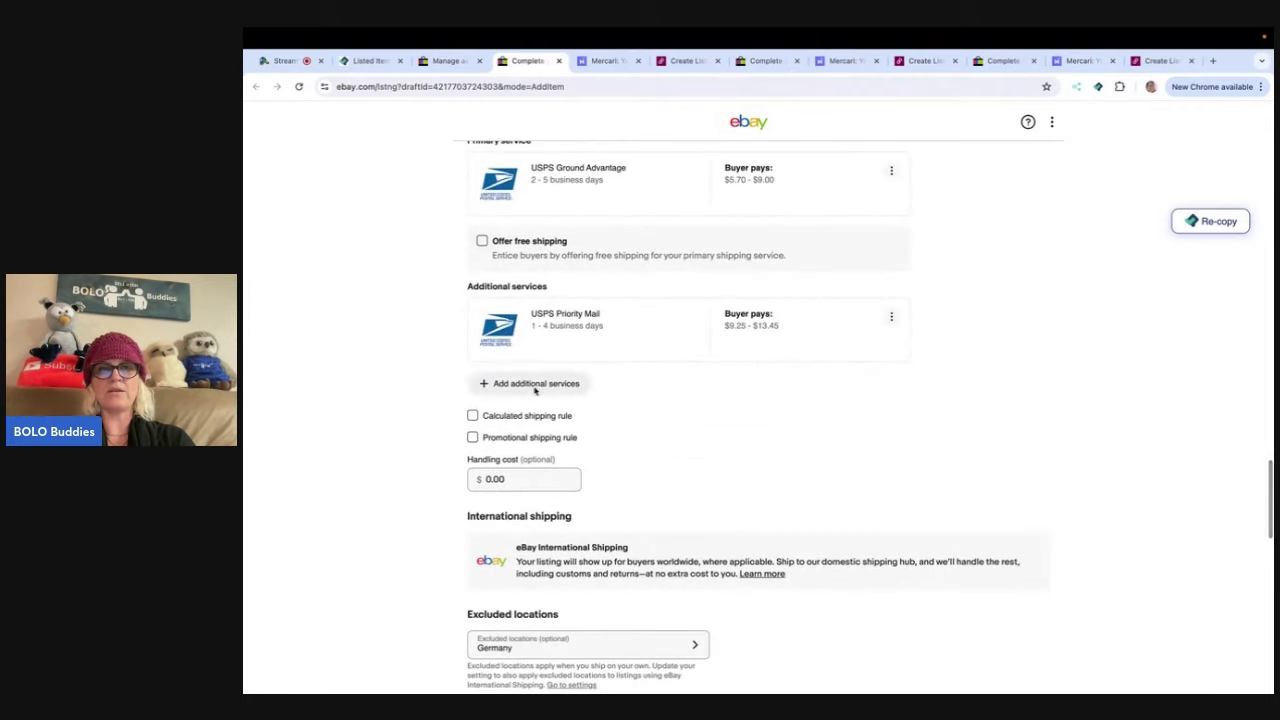
scroll(772, 467, "down", 14)
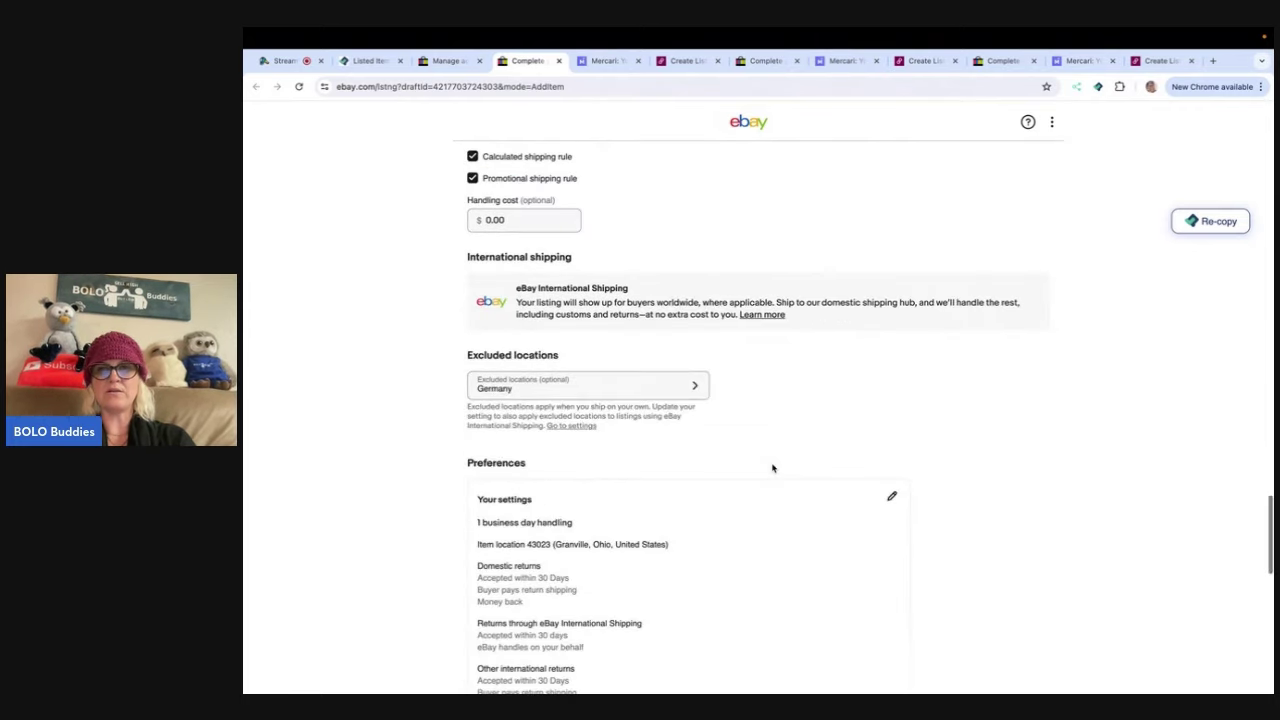
- Turn on Promoted Listings Standard for the bottle opener with a 2.1% ad rate
left_click(1021, 423)
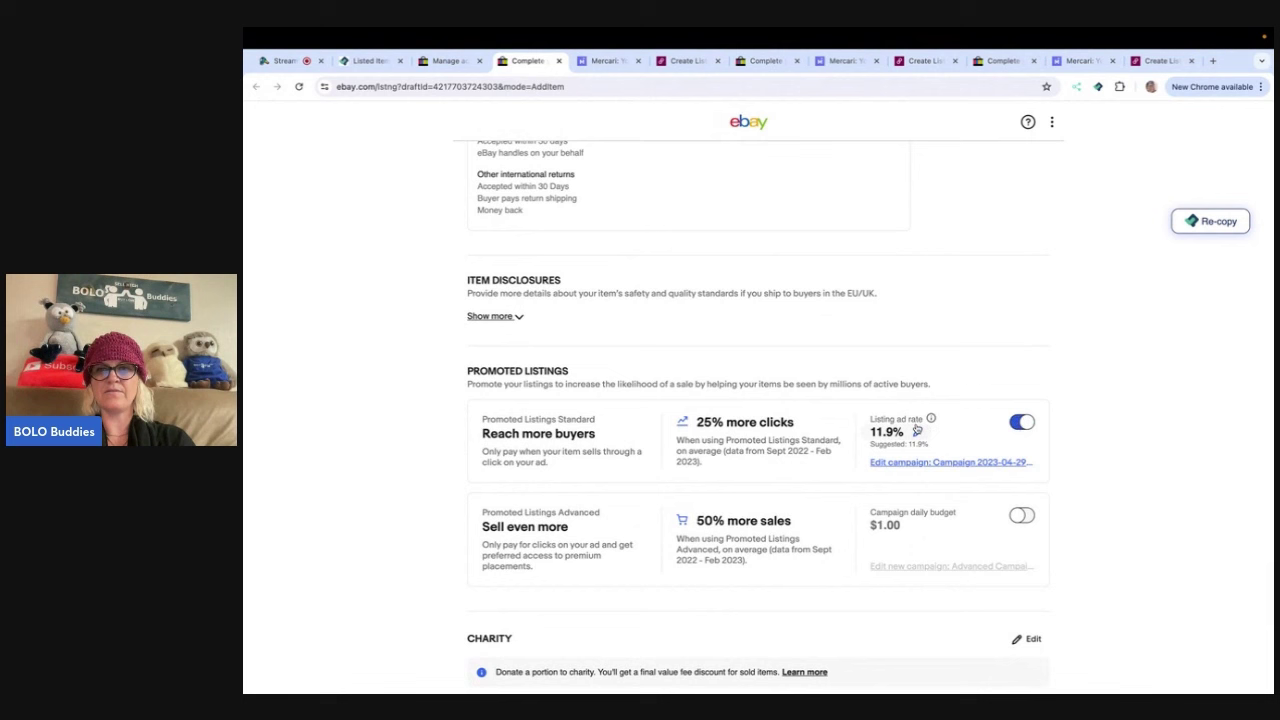
mouse_move(893, 436)
left_mouse_down()
mouse_move(847, 425)
mouse_move(889, 432)
left_mouse_up()
left_click(887, 433)
key("BackSpace")
key("BackSpace")
key("BackSpace")
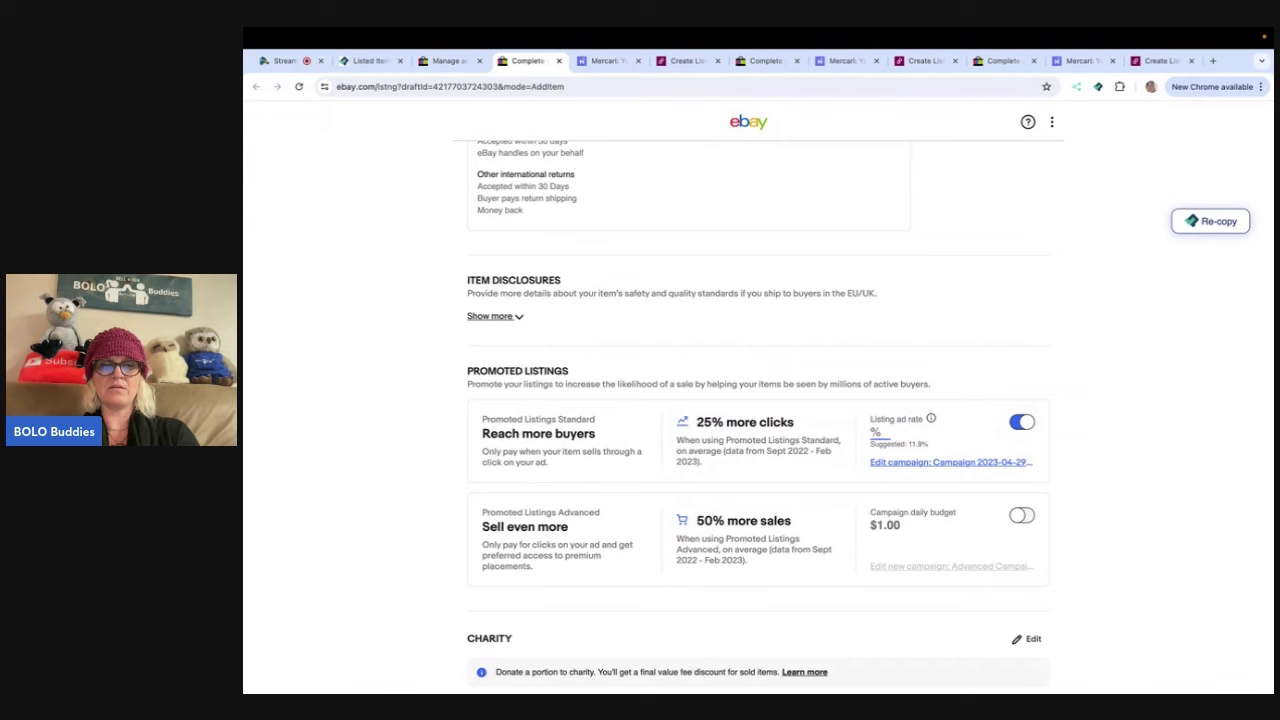
type("2.1")
- Publish the bottle opener's eBay listing and close its page
scroll(1015, 352, "down", 3)
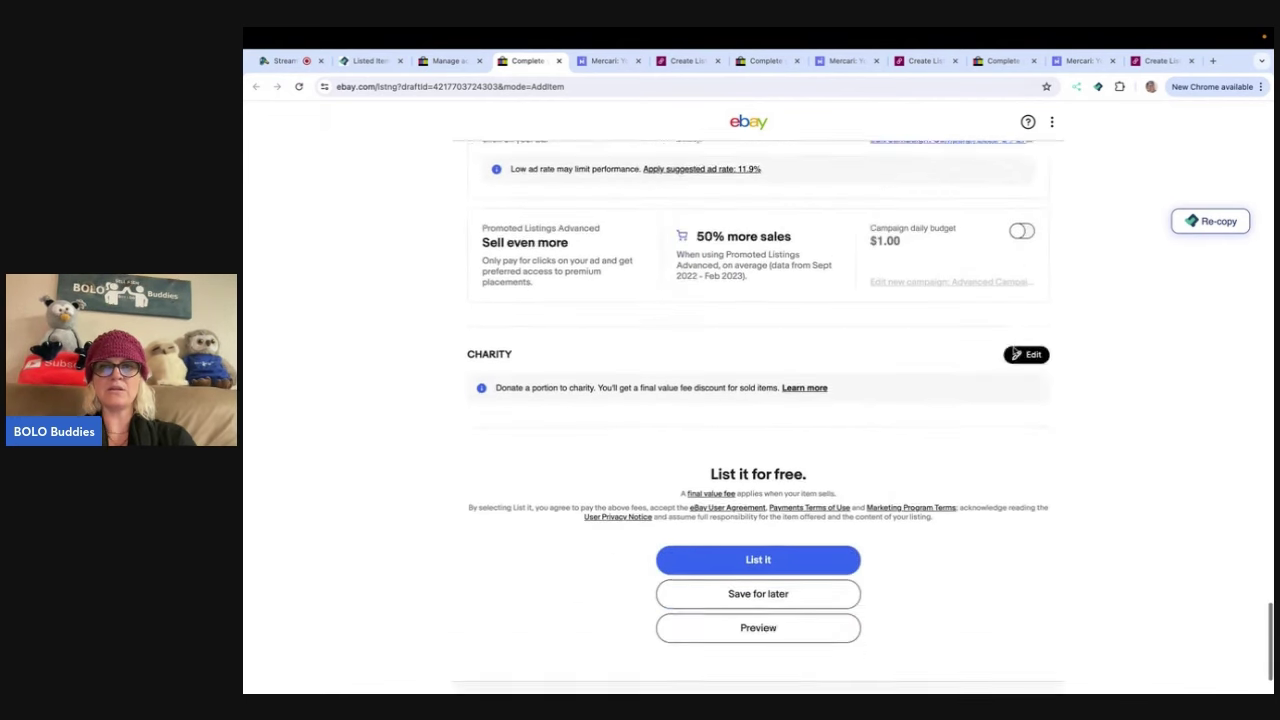
scroll(1015, 352, "down", 1)
left_click(787, 476)
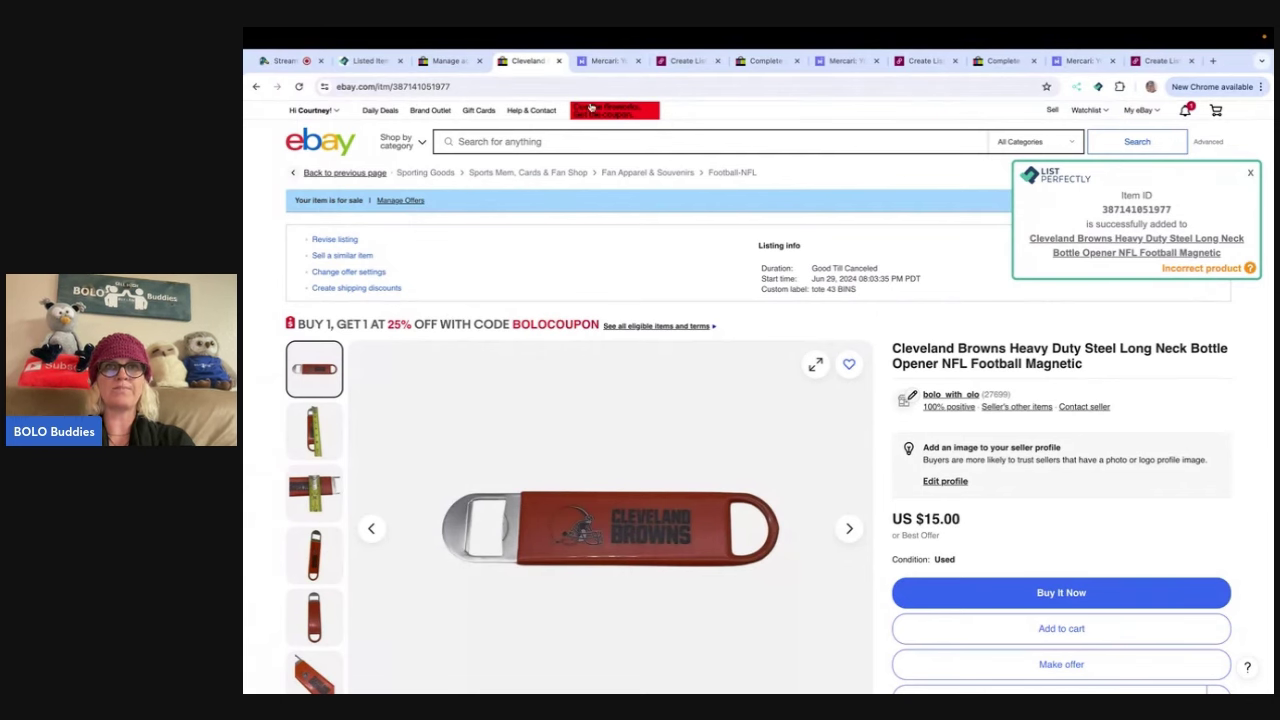
left_click(559, 61)
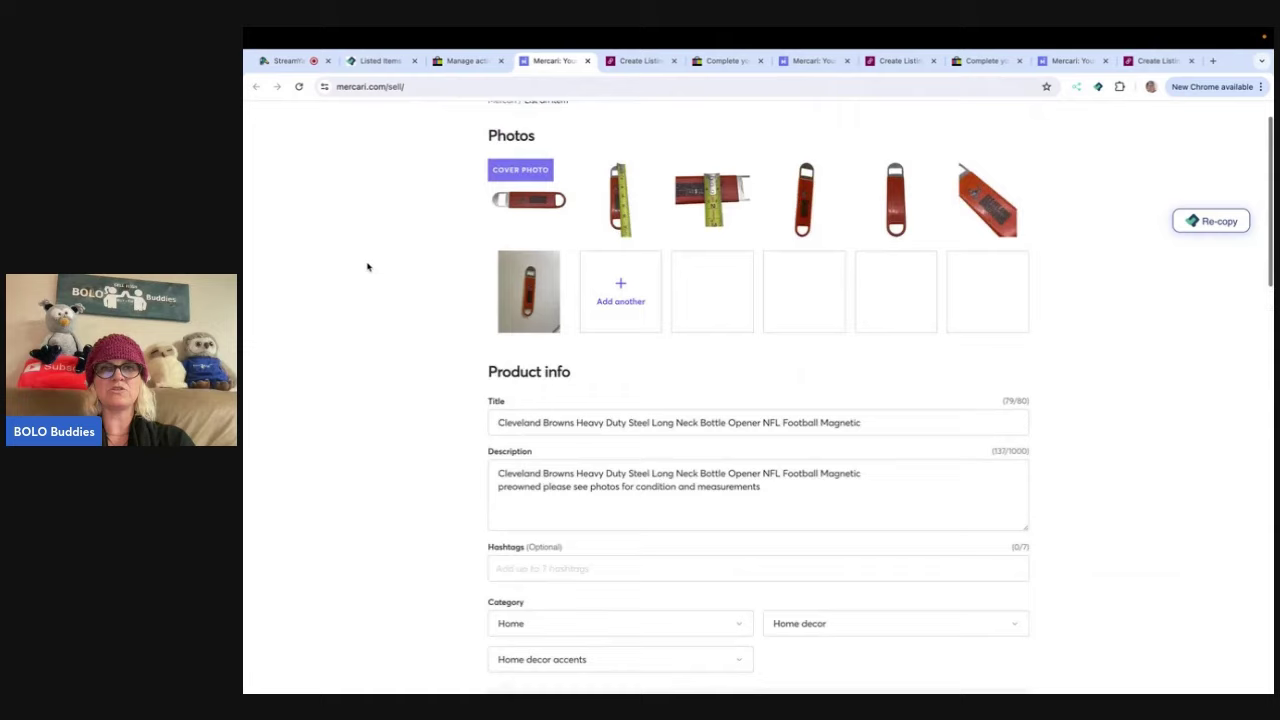
- Set the brand of the bottle opener's Mercari draft to No brand / Not sure
scroll(692, 475, "down", 1)
scroll(692, 475, "down", 1)
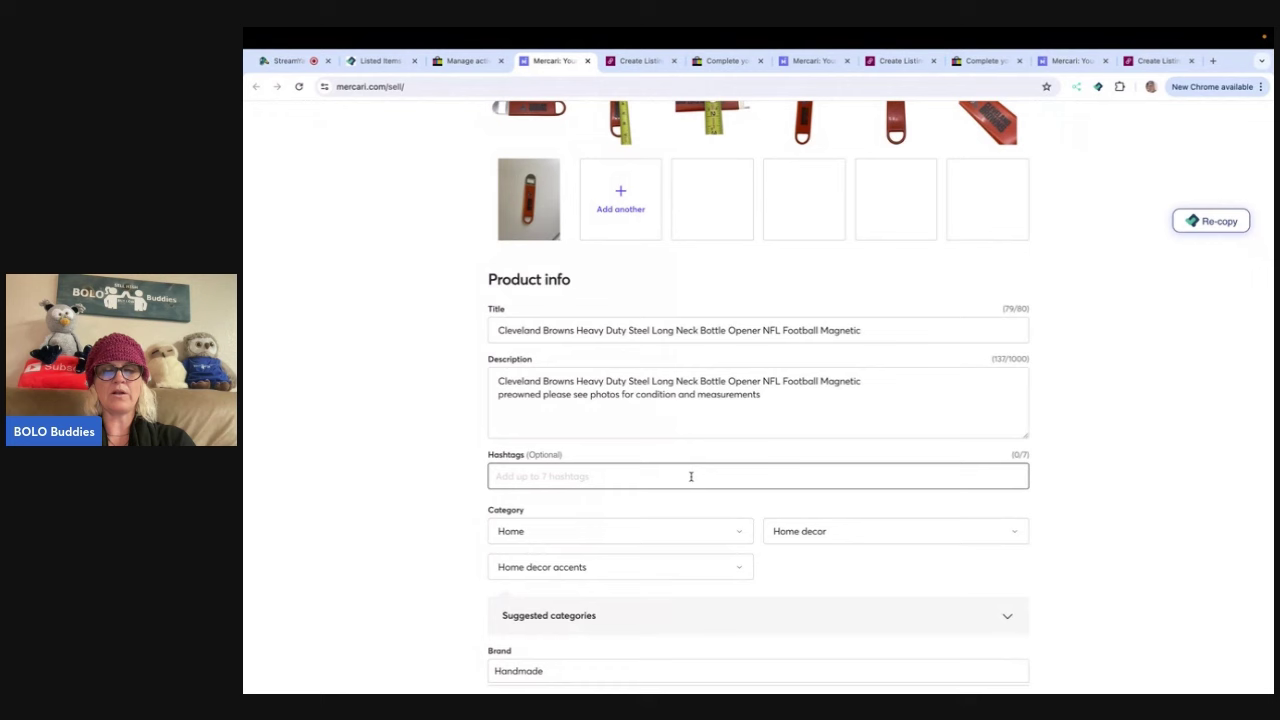
scroll(614, 543, "down", 2)
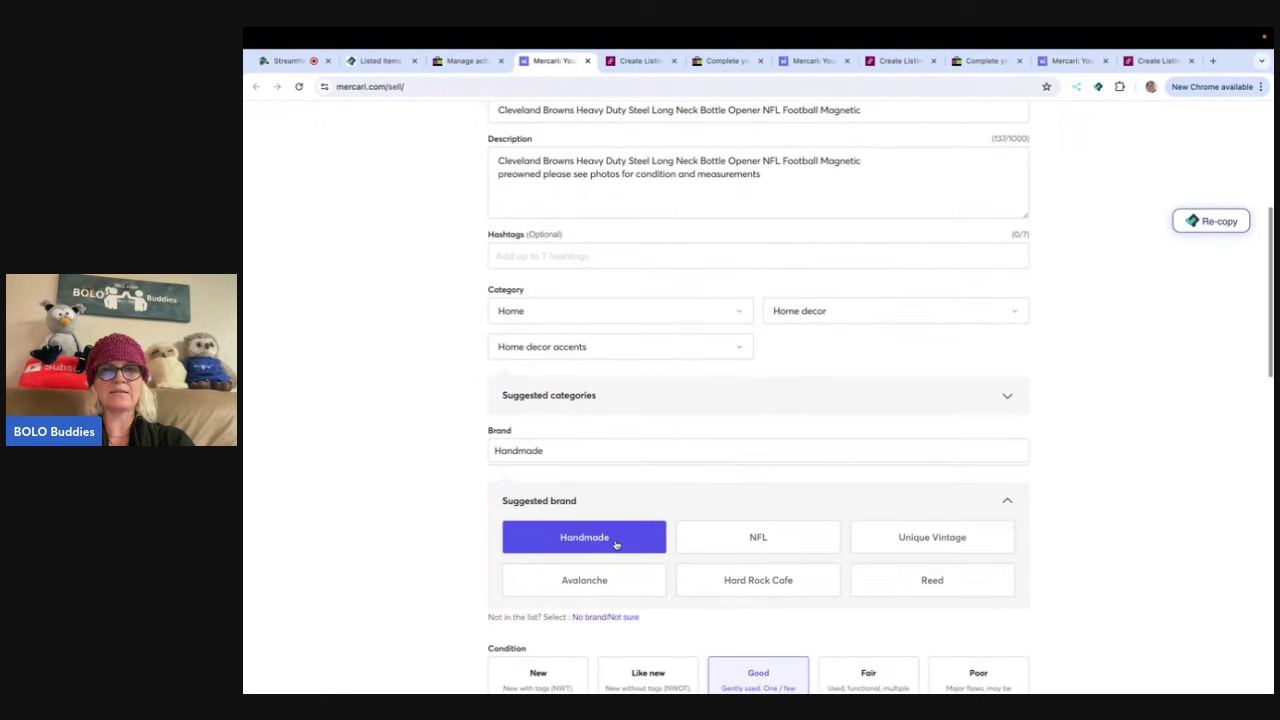
scroll(658, 468, "down", 1)
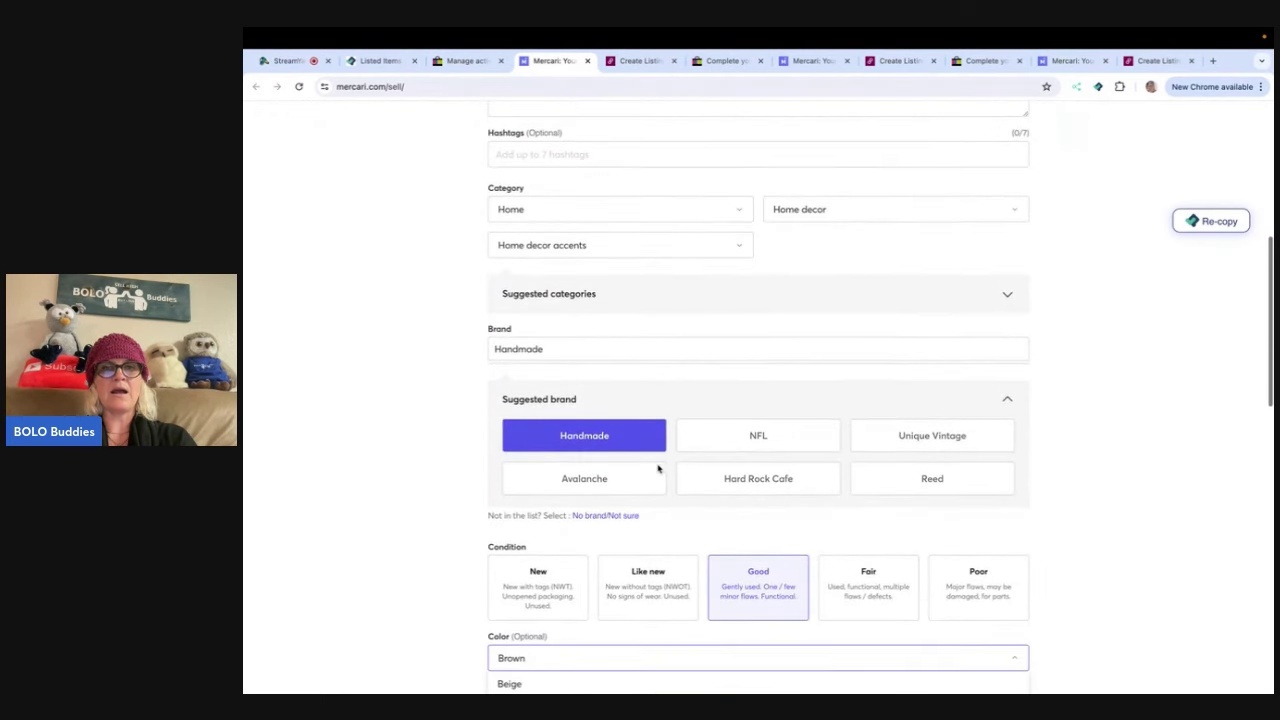
left_click(605, 516)
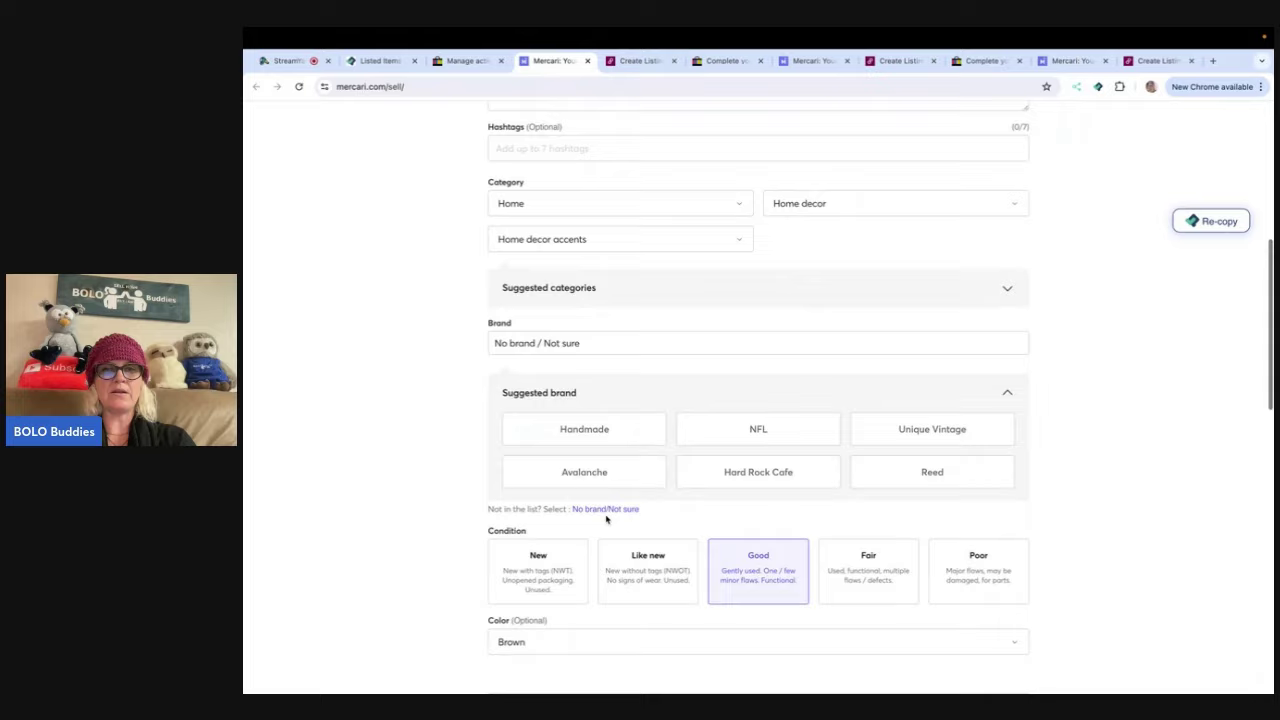
- Publish the bottle opener's Mercari listing, keeping Ship on your own and the smart pricing options off
scroll(606, 520, "down", 2)
scroll(606, 520, "down", 3)
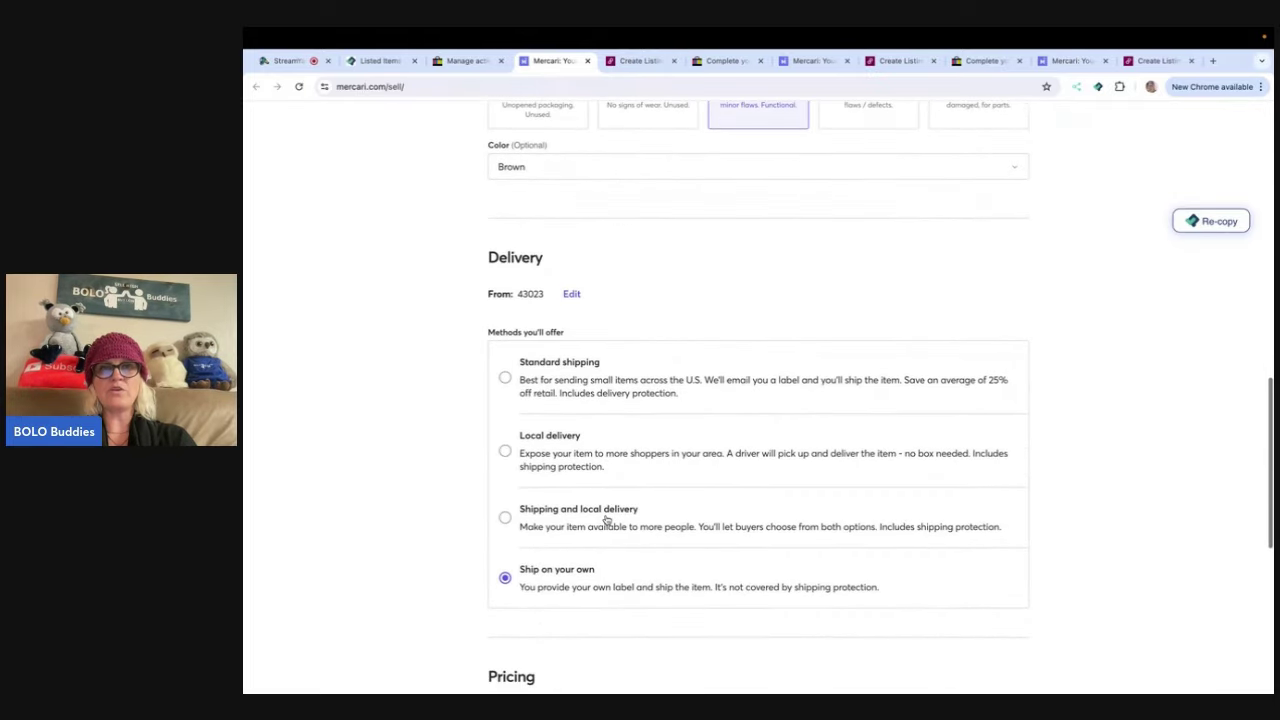
scroll(605, 519, "down", 5)
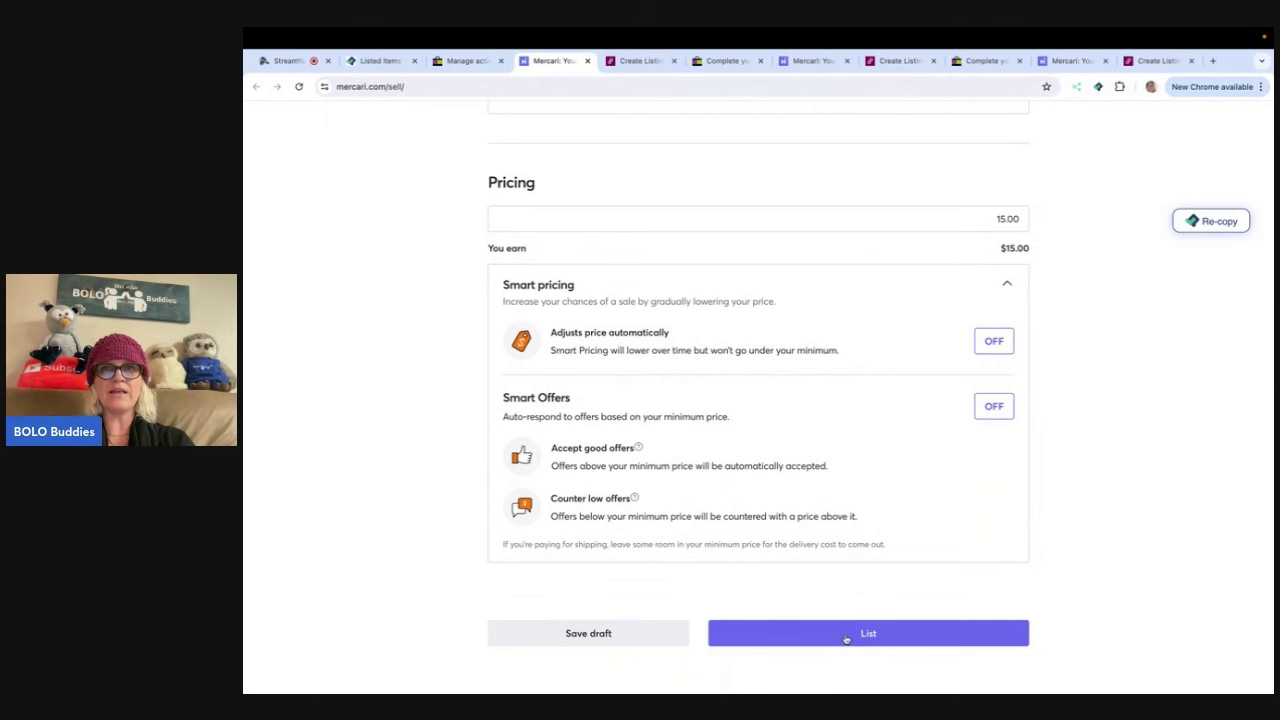
left_click(846, 634)
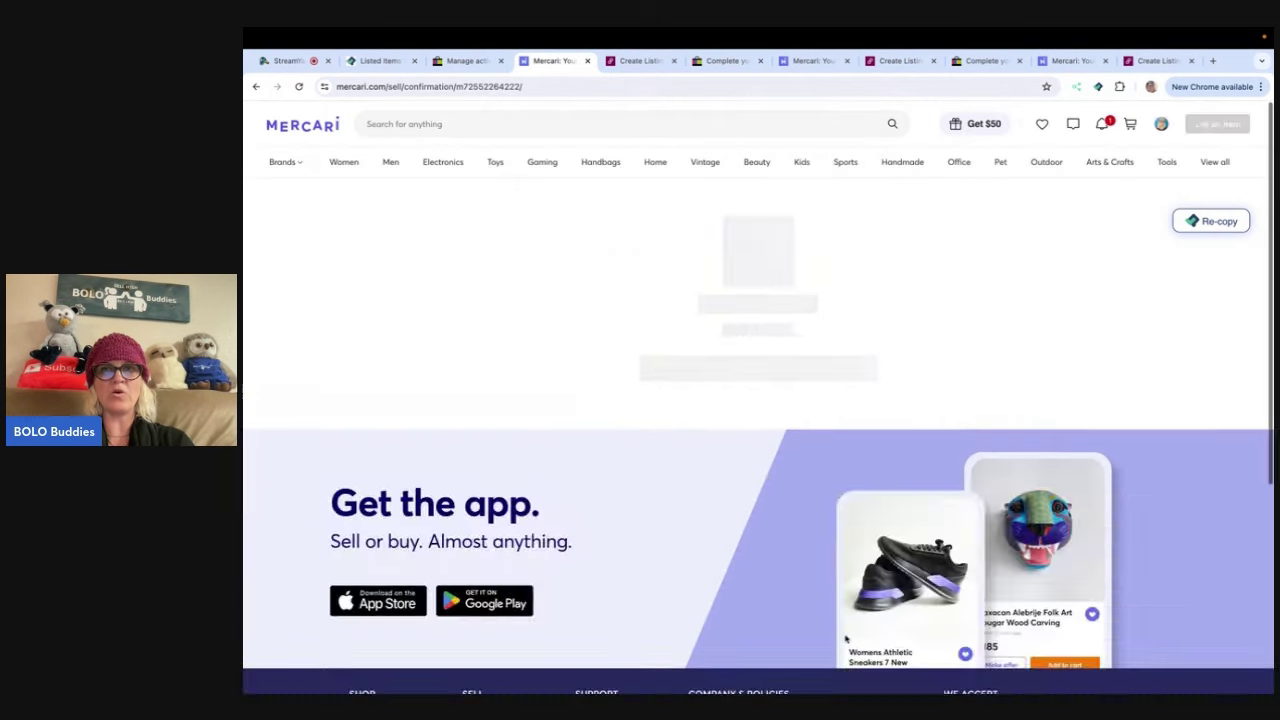
- Close the bottle opener's Mercari confirmation page and set the category of its Poshmark draft to Home, Other
left_click(587, 61)
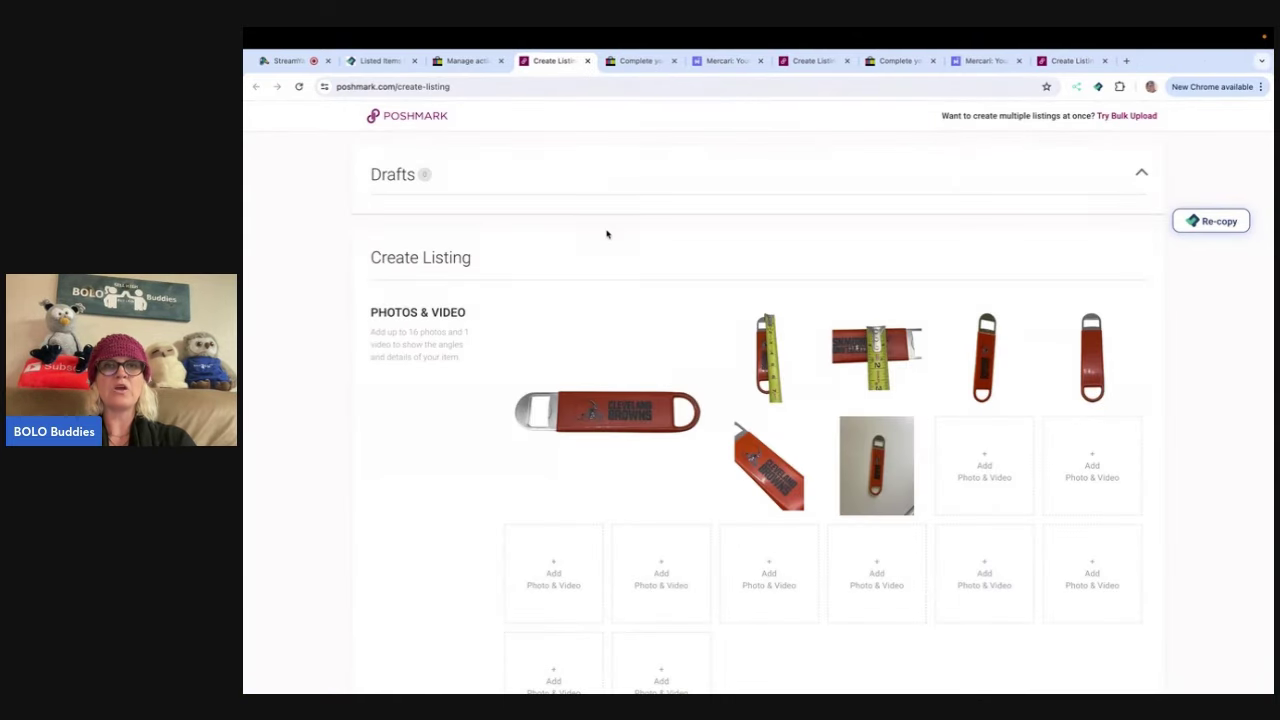
scroll(606, 234, "down", 3)
scroll(648, 567, "down", 5)
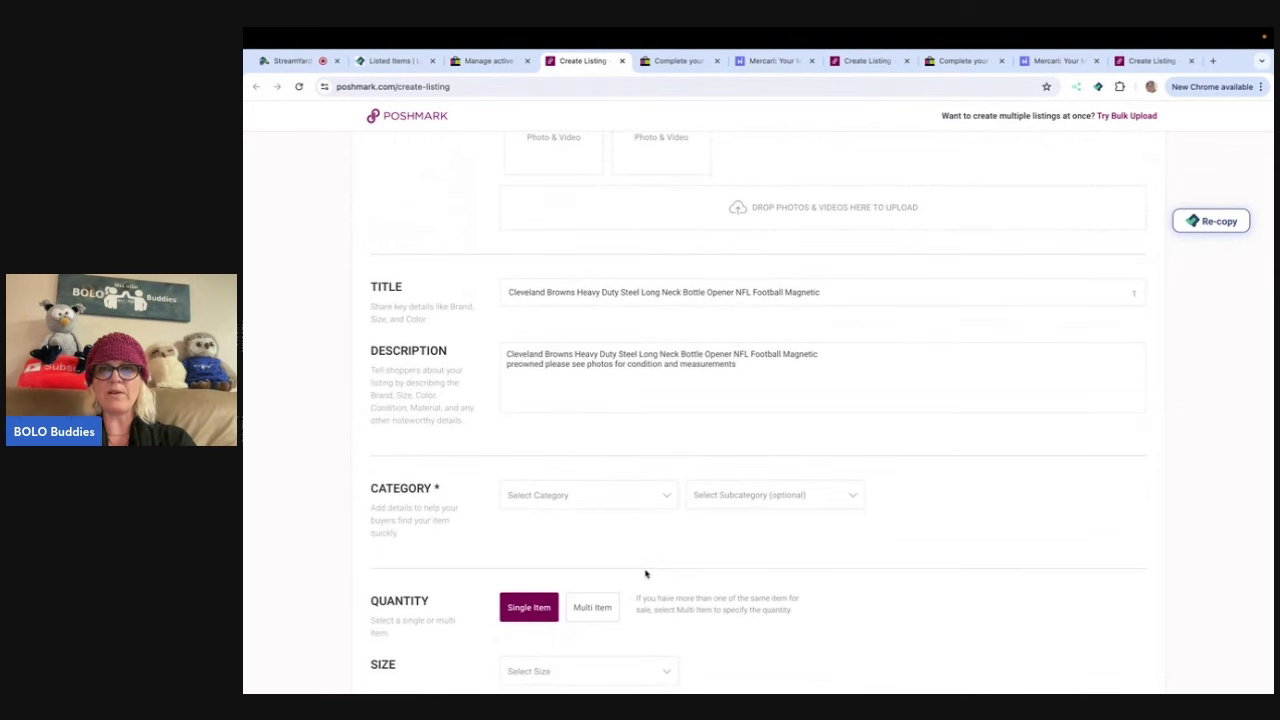
scroll(646, 572, "down", 1)
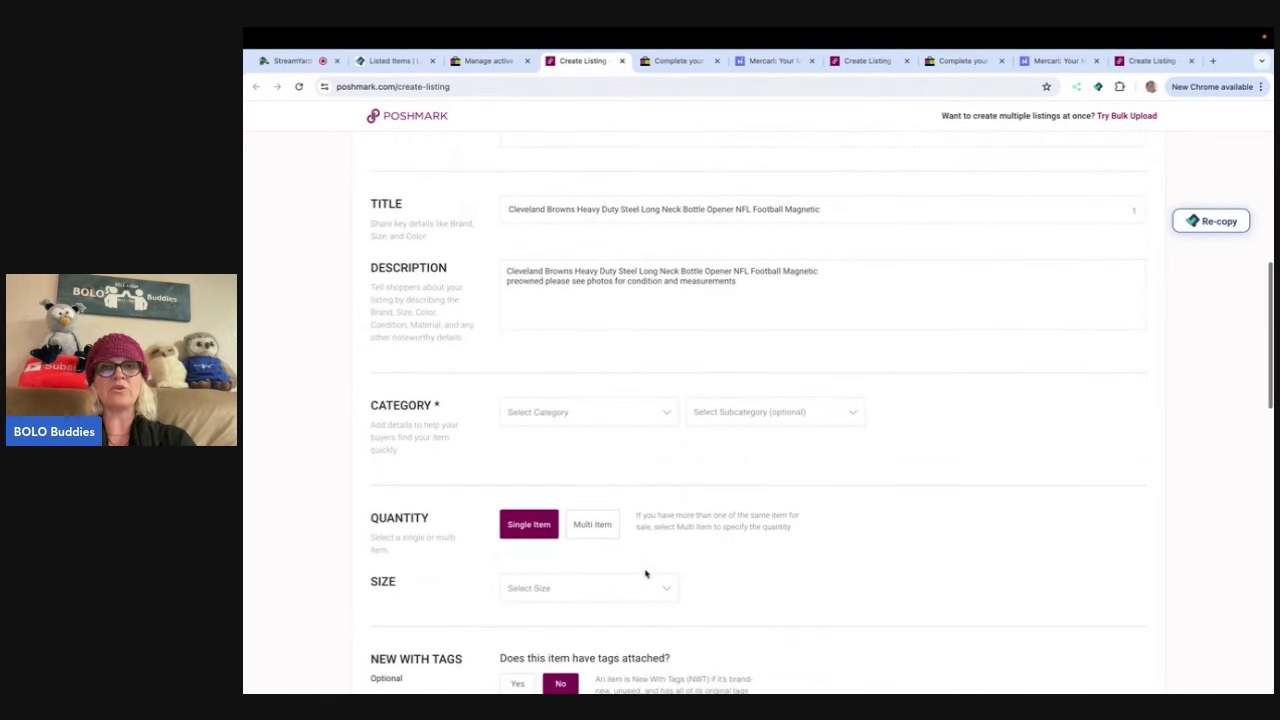
left_click(668, 414)
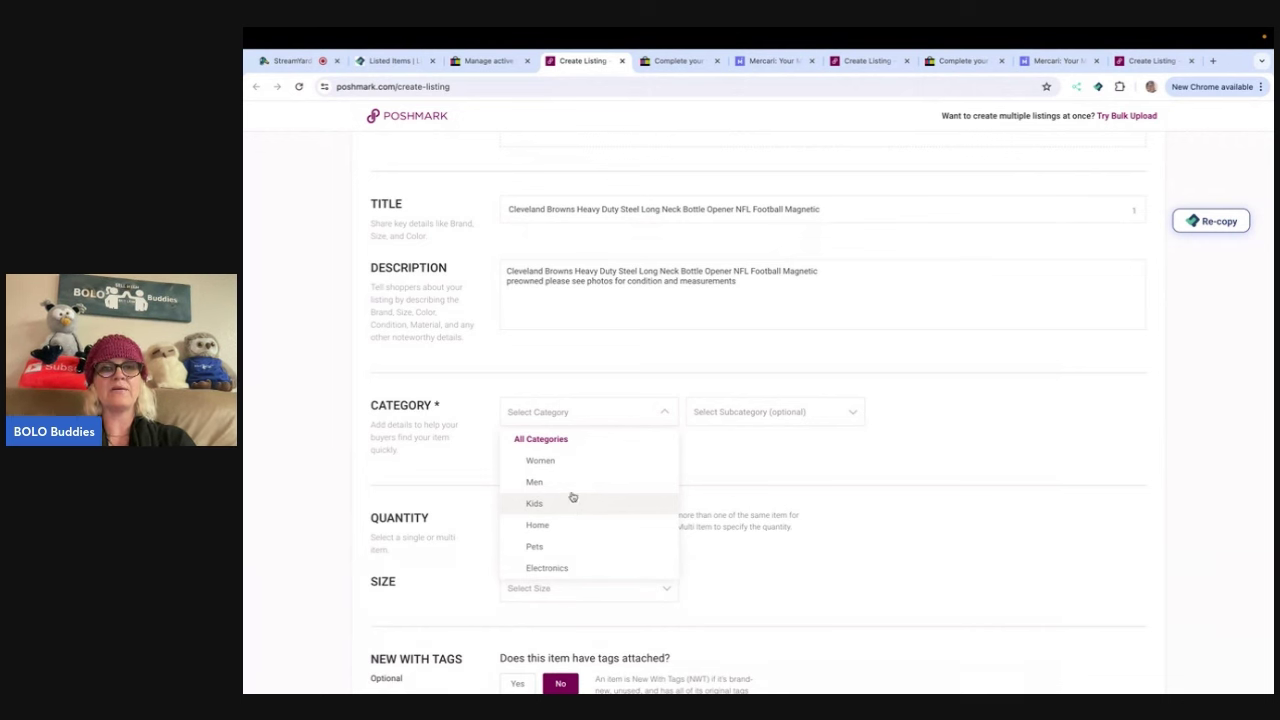
left_click(560, 525)
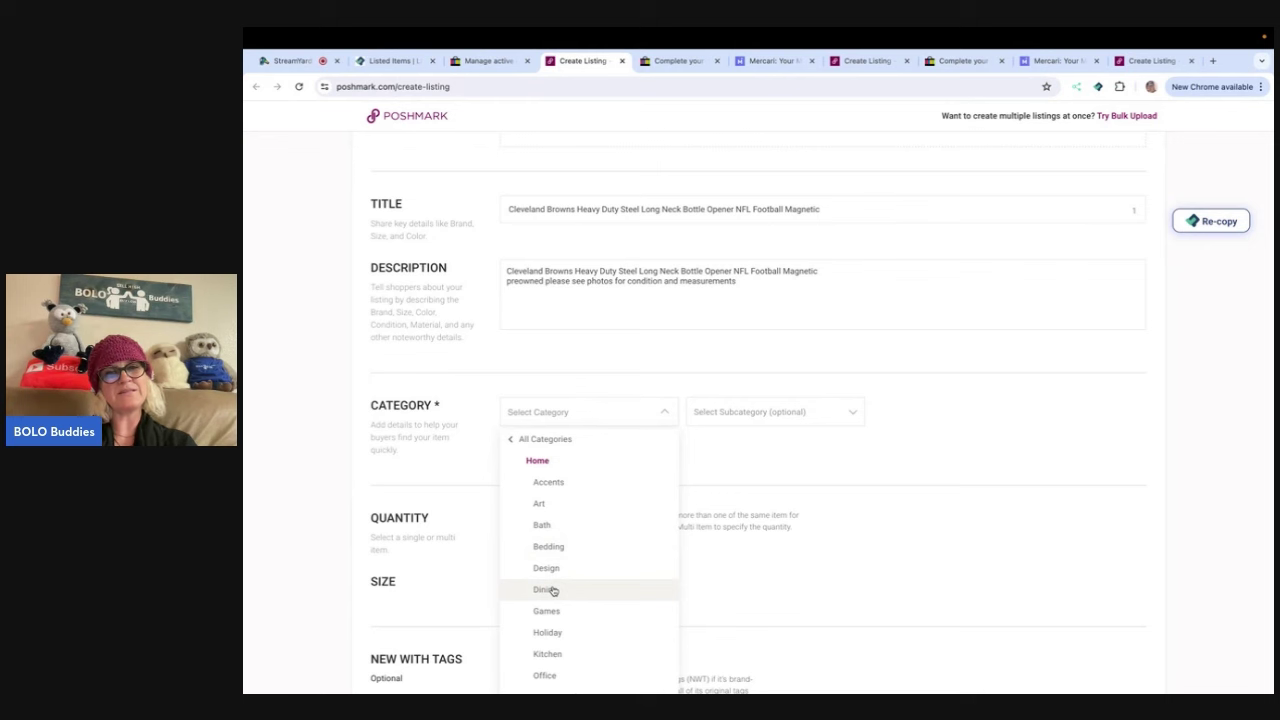
scroll(552, 600, "down", 2)
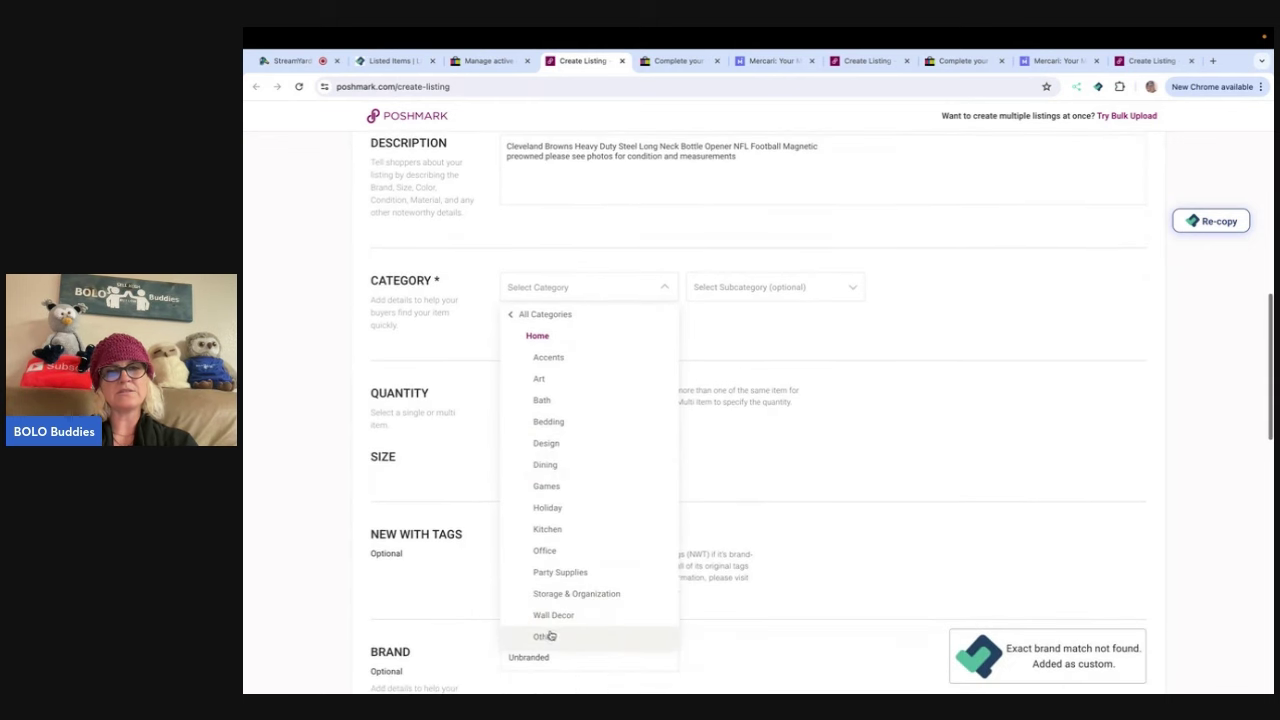
left_click(549, 636)
left_click(710, 320)
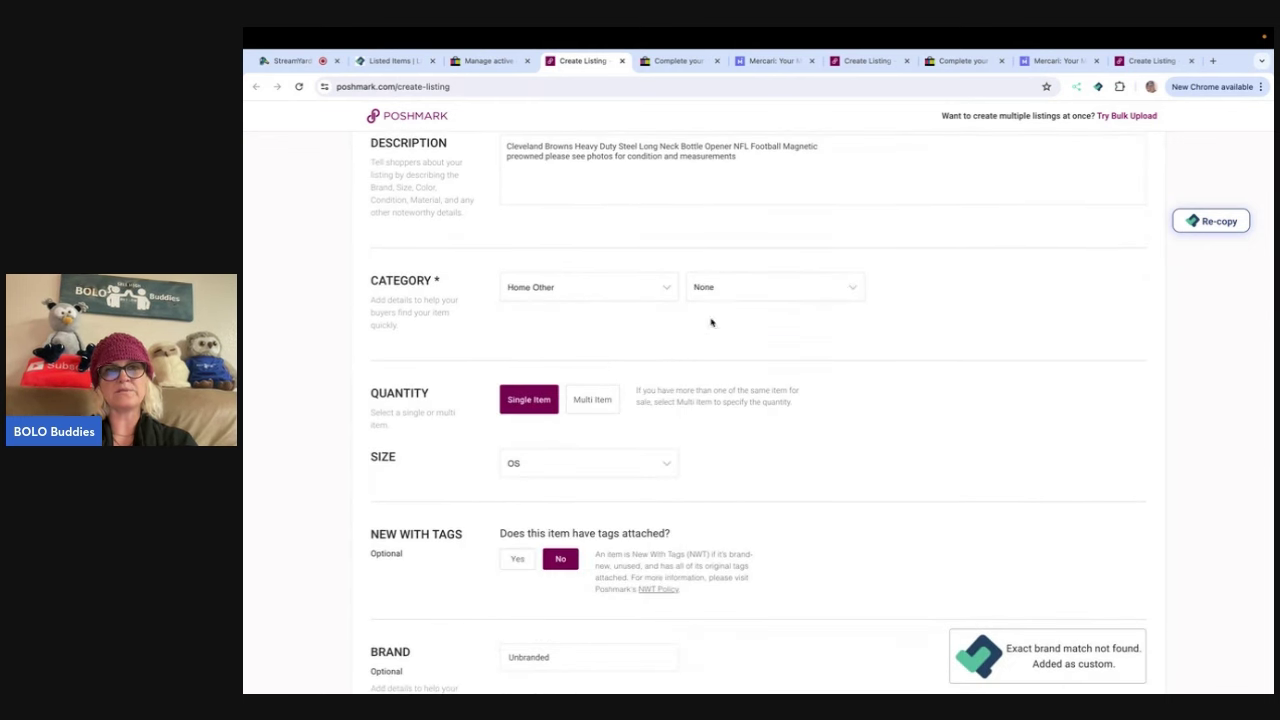
- Publish the bottle opener's Poshmark listing at the $15 listing price, accepting the fragile item notice, and close its page
scroll(632, 475, "down", 5)
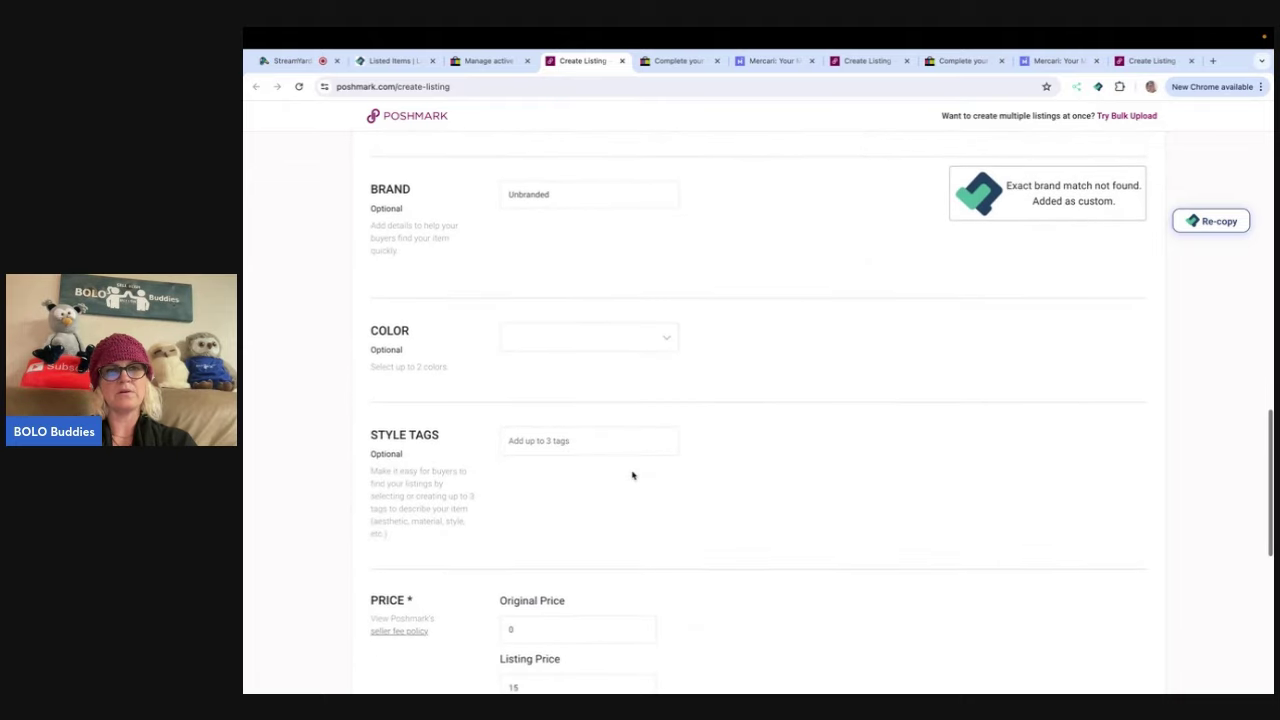
scroll(633, 474, "down", 2)
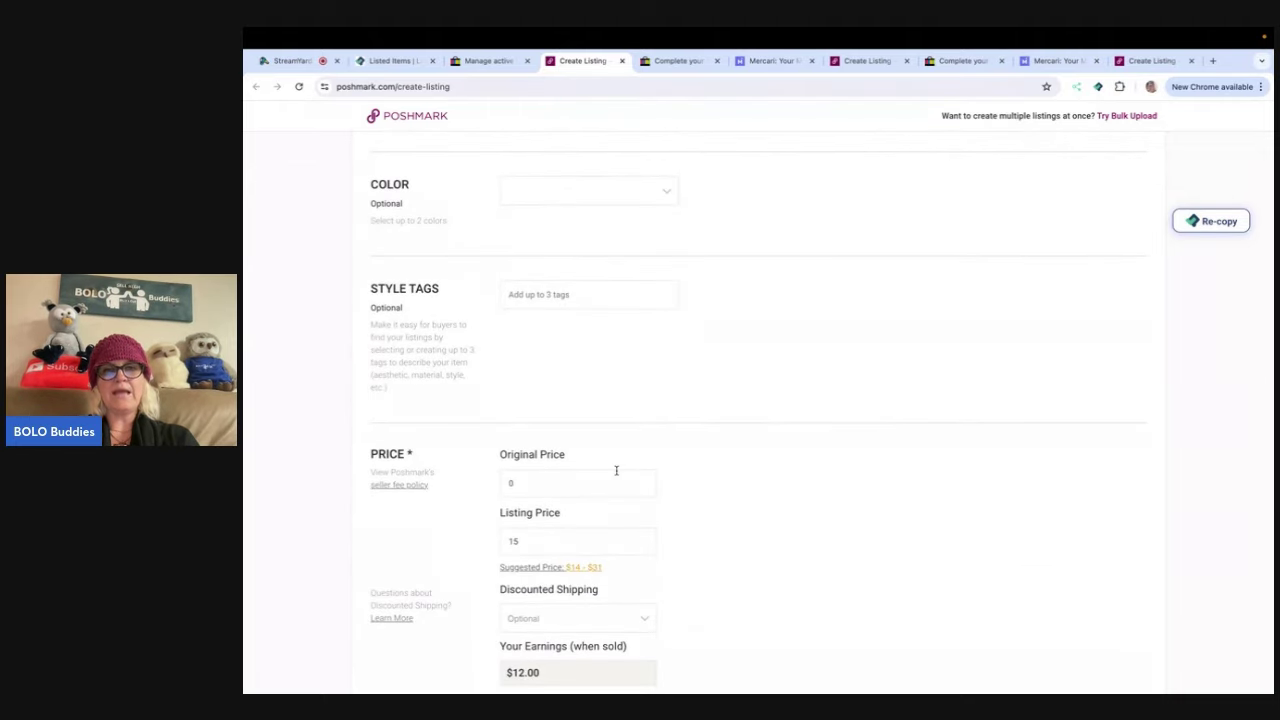
scroll(882, 487, "down", 5)
left_click(1117, 497)
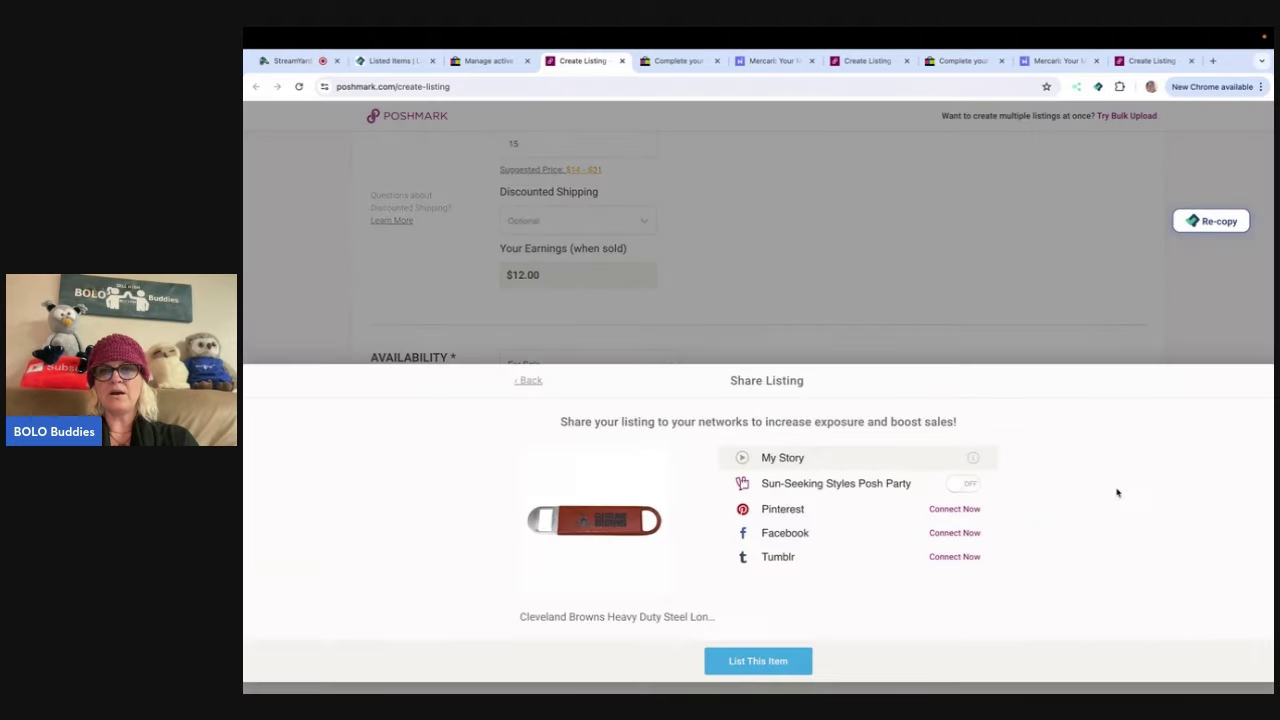
left_click(770, 667)
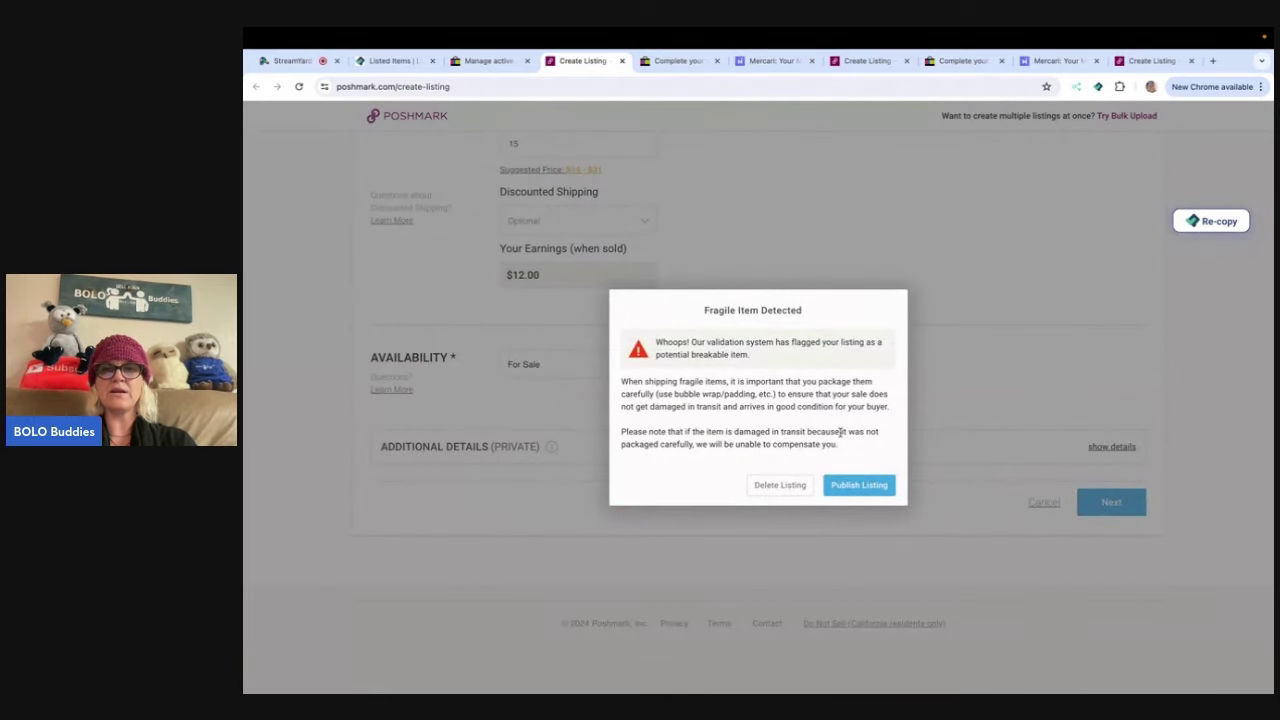
left_click(857, 487)
left_click(825, 448)
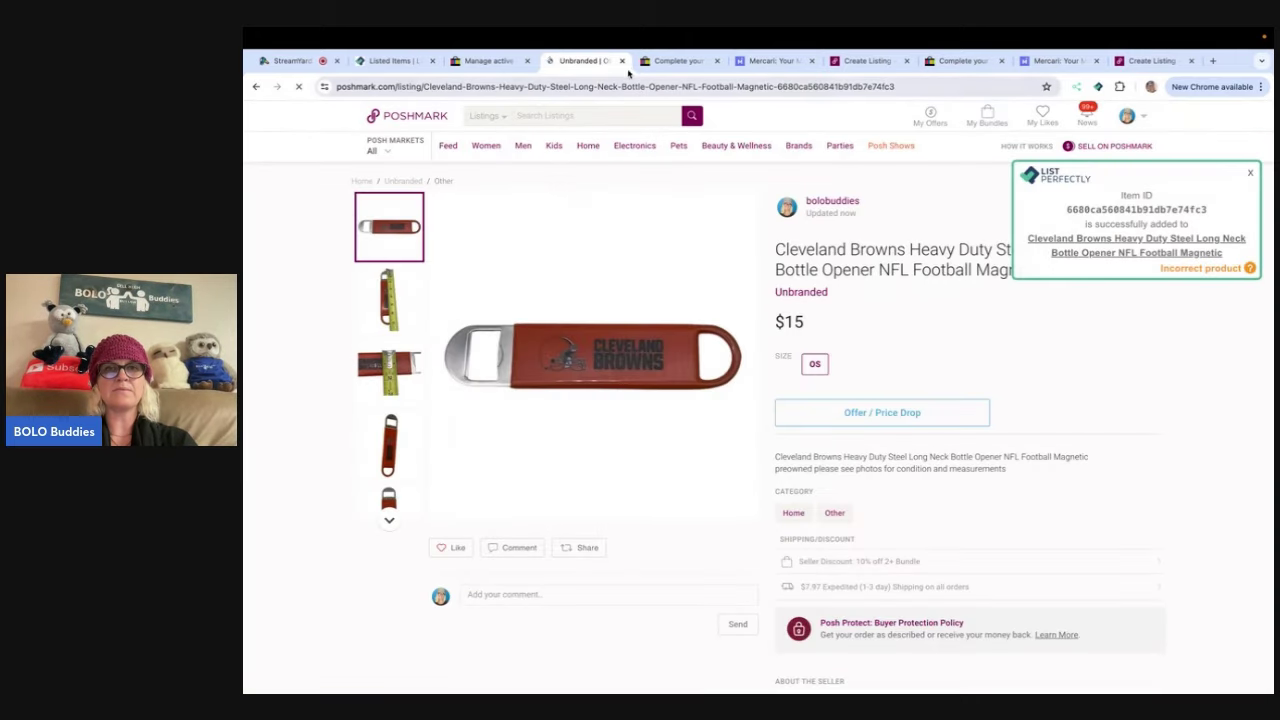
left_click(622, 61)
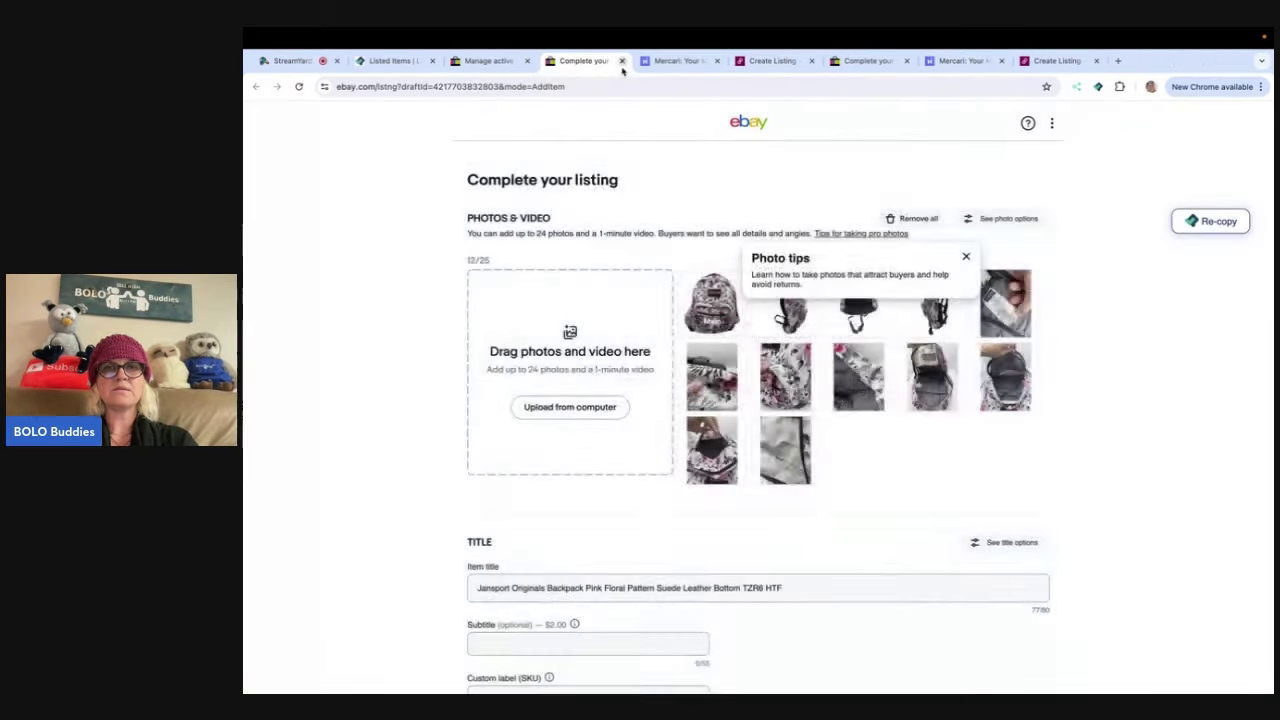
- Check the item condition and item category of the JanSport backpack's eBay draft, keeping both selections
scroll(633, 276, "up", 6)
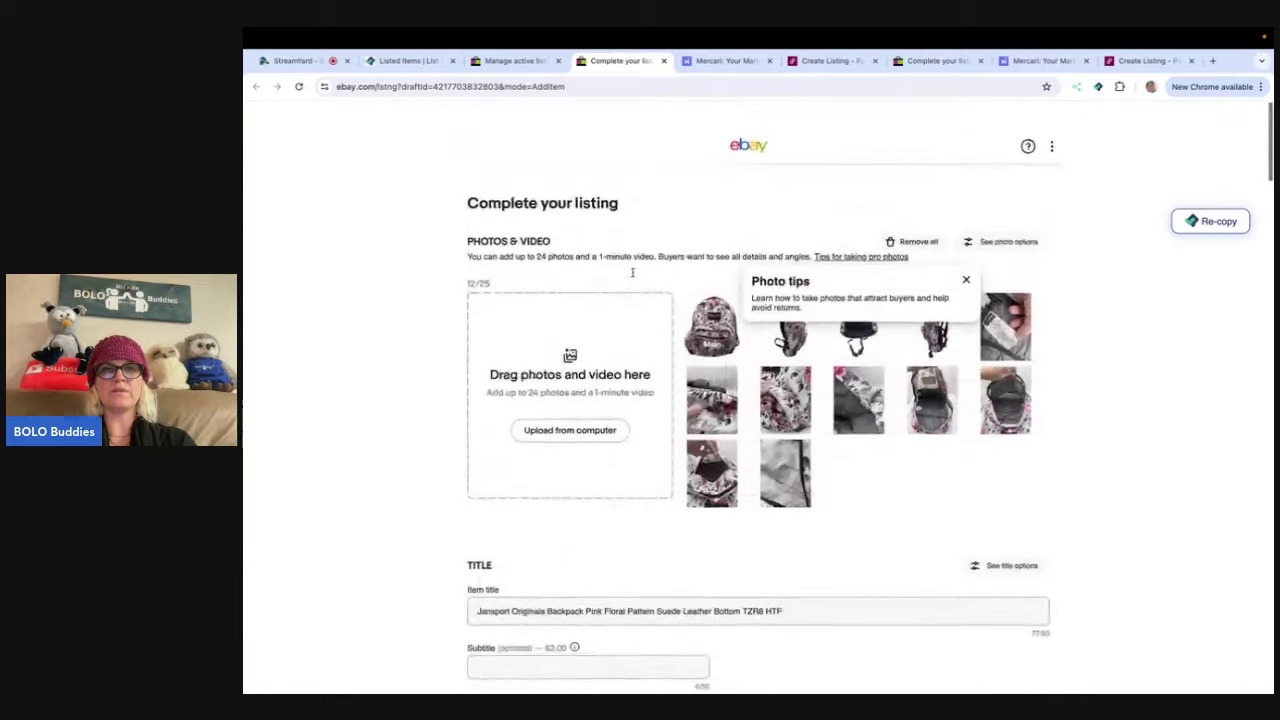
scroll(654, 377, "down", 15)
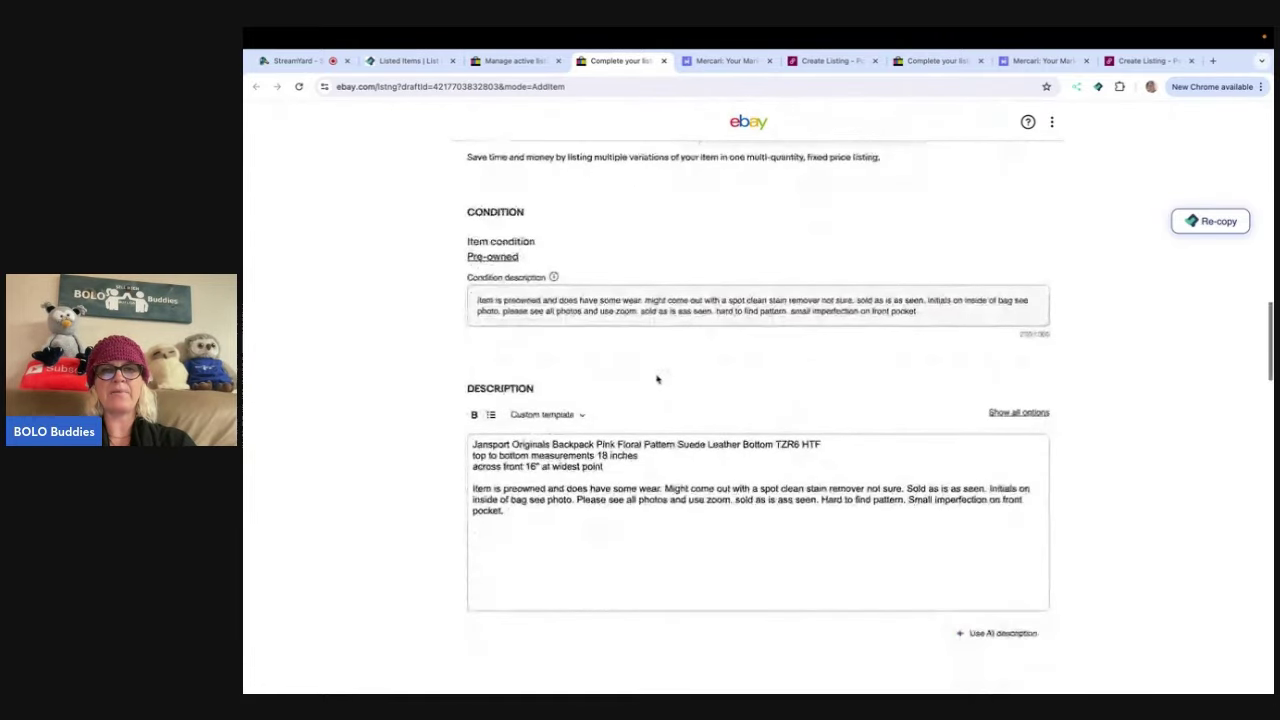
scroll(657, 378, "up", 5)
scroll(657, 379, "up", 2)
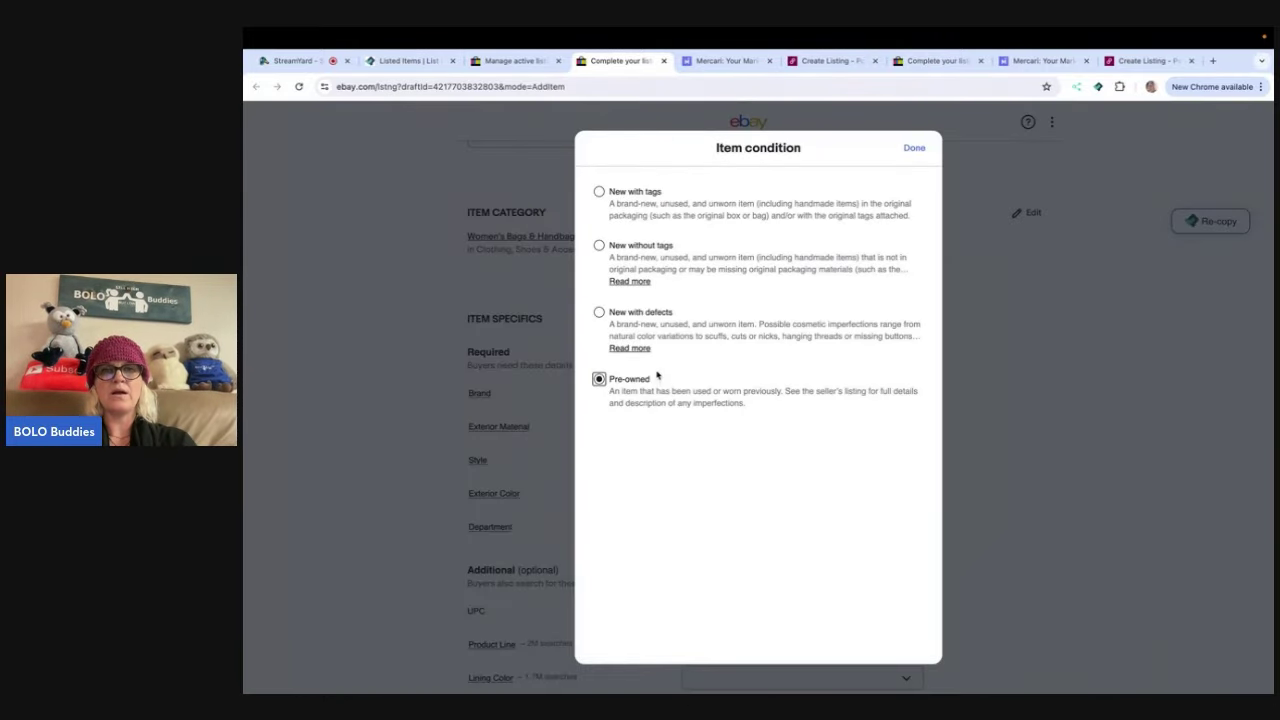
left_click(914, 147)
scroll(894, 273, "up", 3)
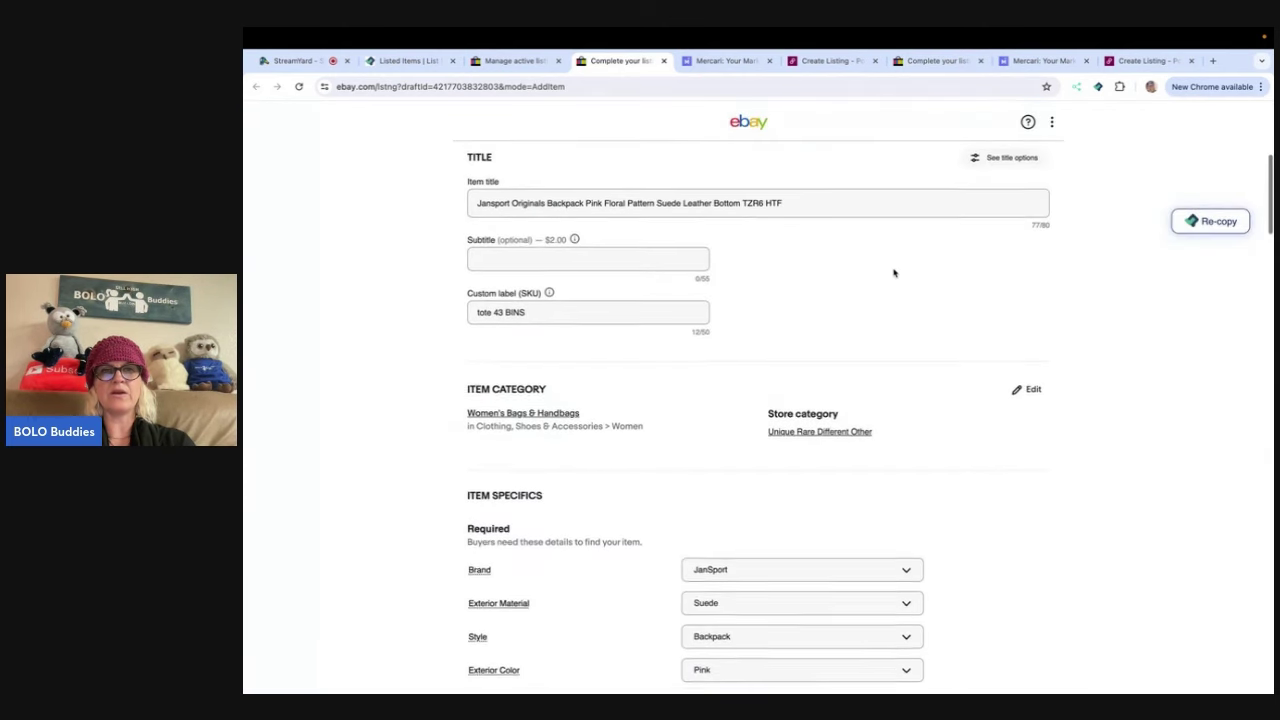
scroll(894, 273, "down", 2)
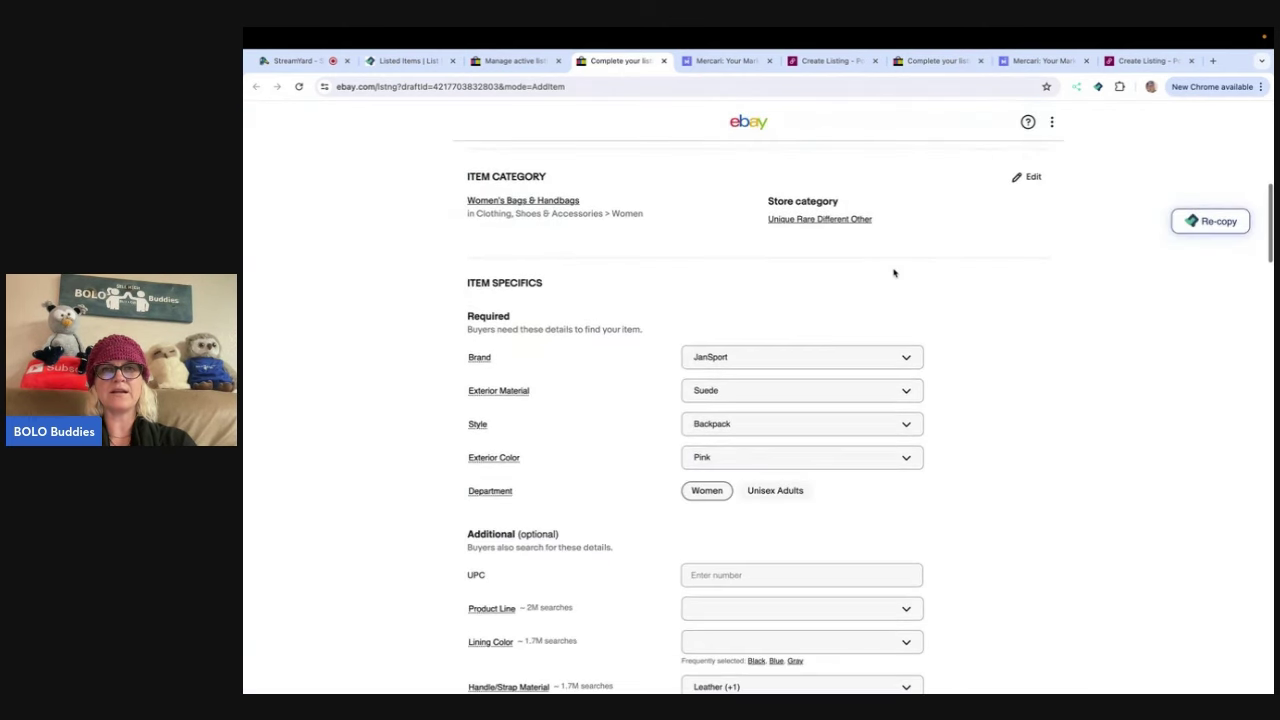
left_click(1027, 176)
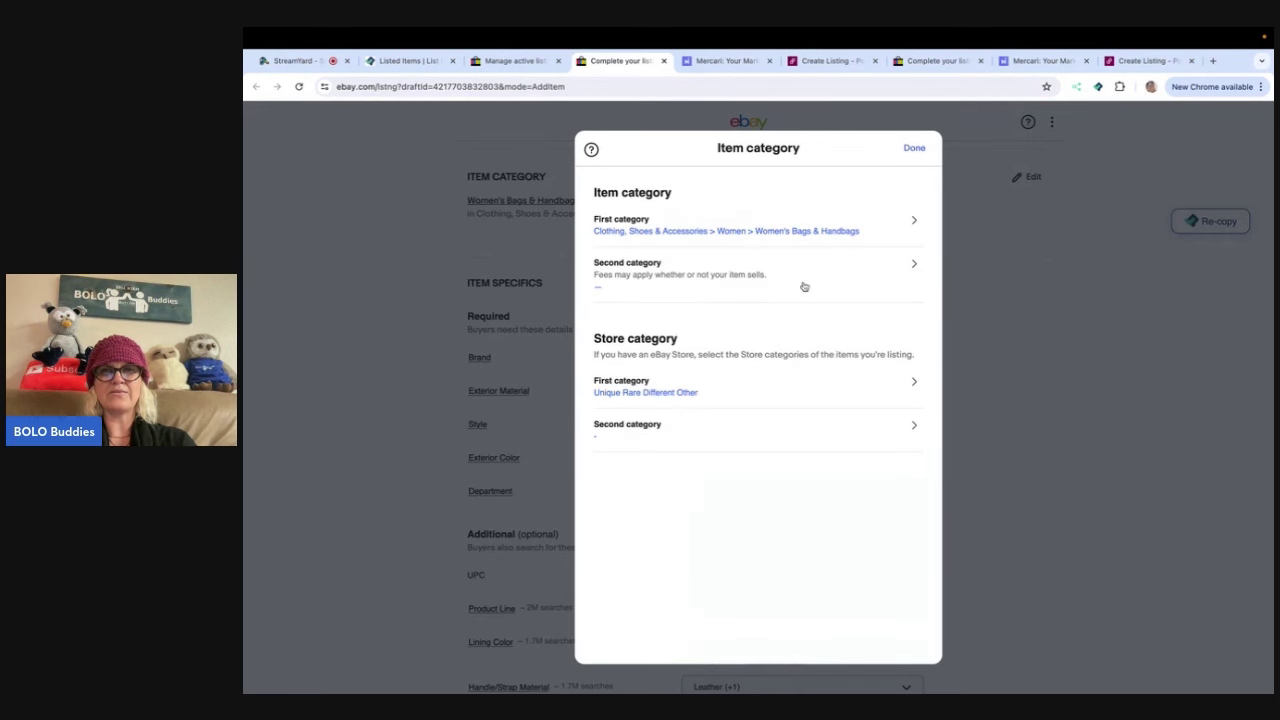
left_click(914, 147)
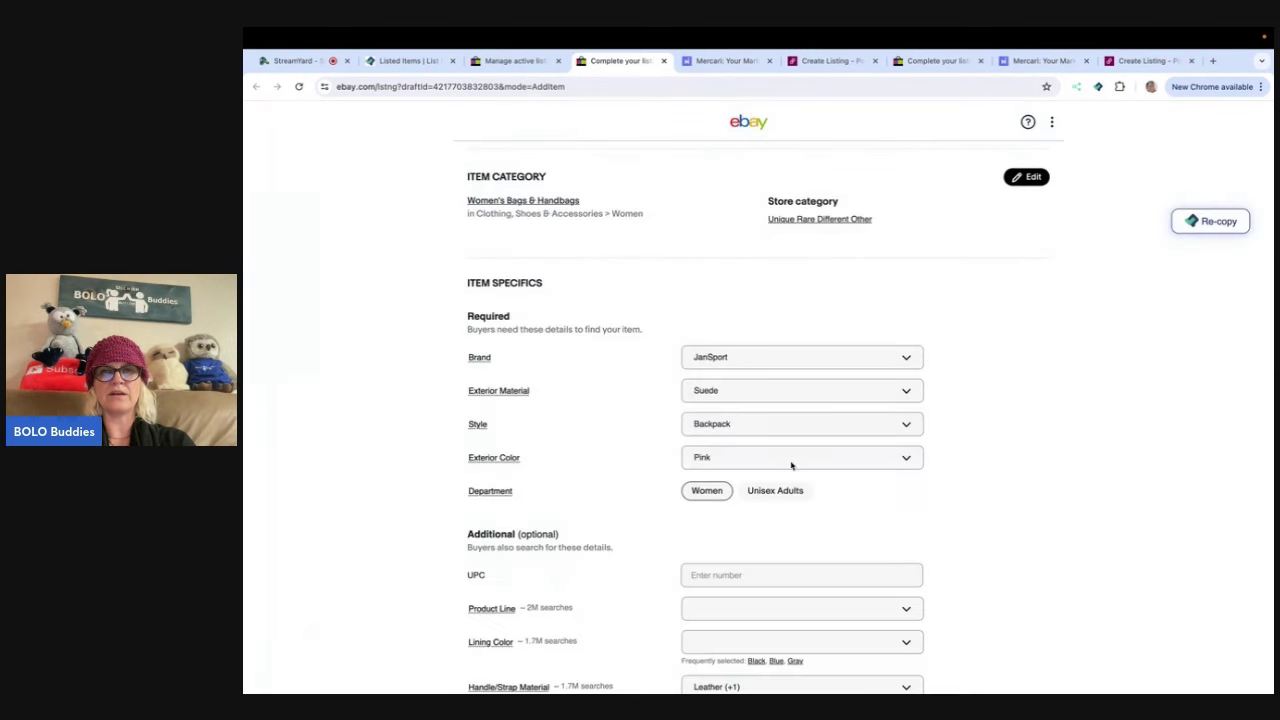
- Remove Suede from the exterior material of the JanSport backpack's eBay draft
scroll(791, 445, "down", 2)
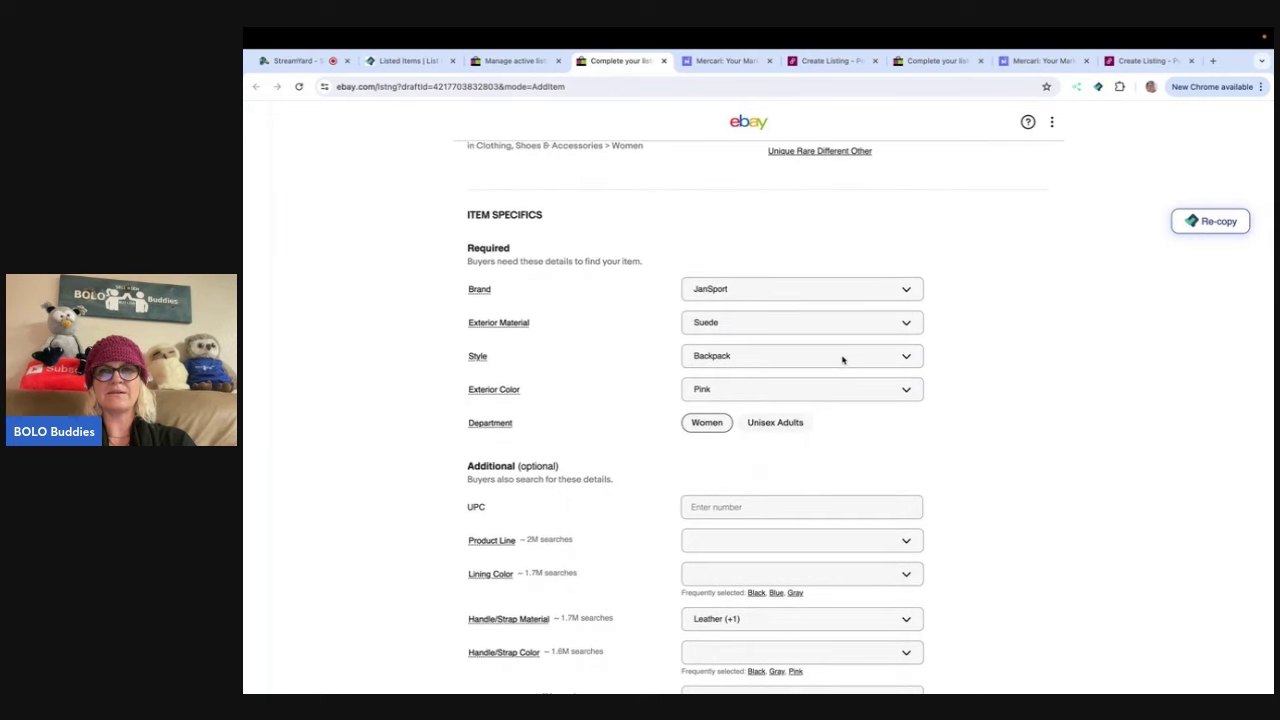
left_click(905, 331)
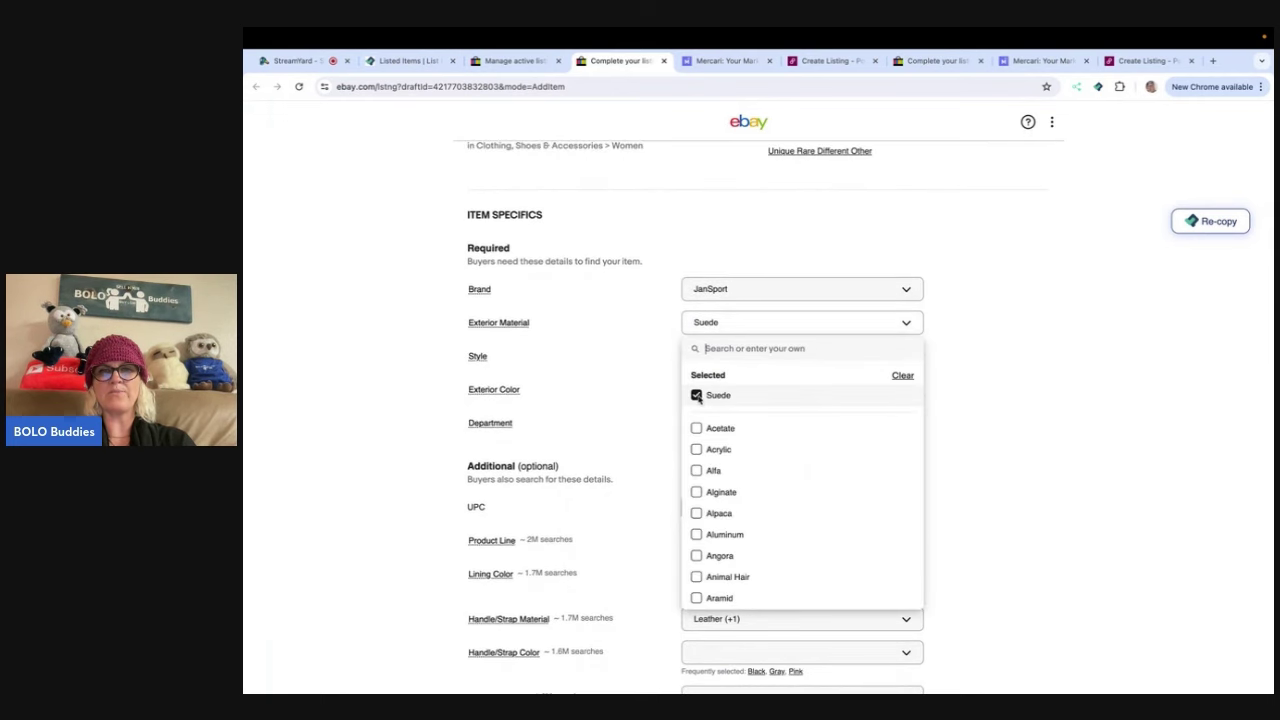
left_click(819, 388)
left_click(958, 365)
- Turn on Promoted Listings Standard for the JanSport backpack with a 2% ad rate
scroll(958, 365, "down", 3)
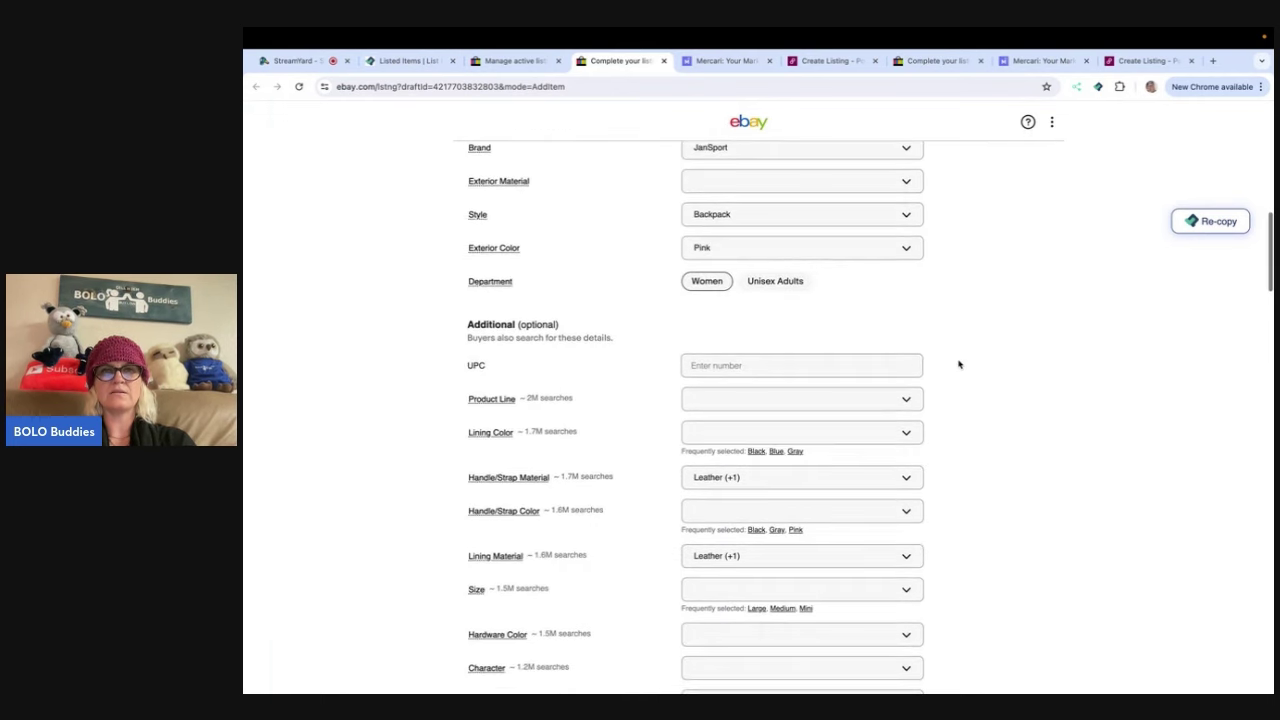
scroll(954, 351, "down", 2)
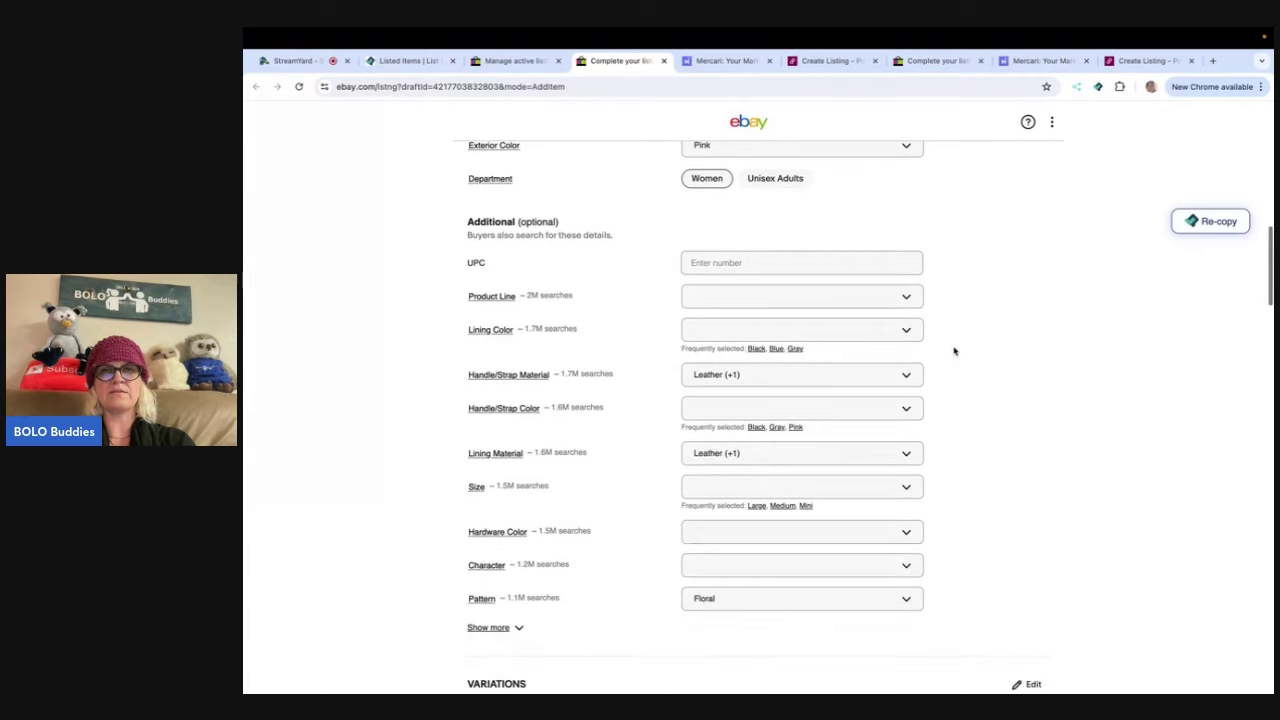
scroll(954, 351, "down", 4)
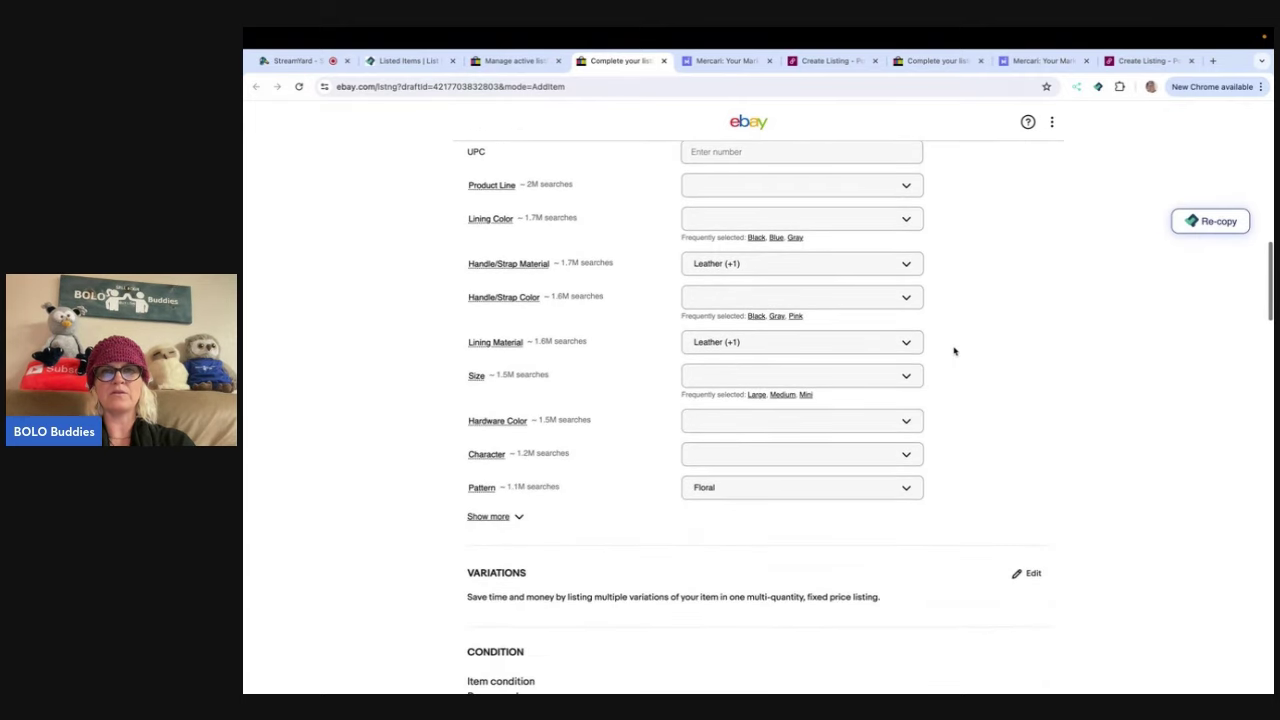
scroll(954, 351, "down", 15)
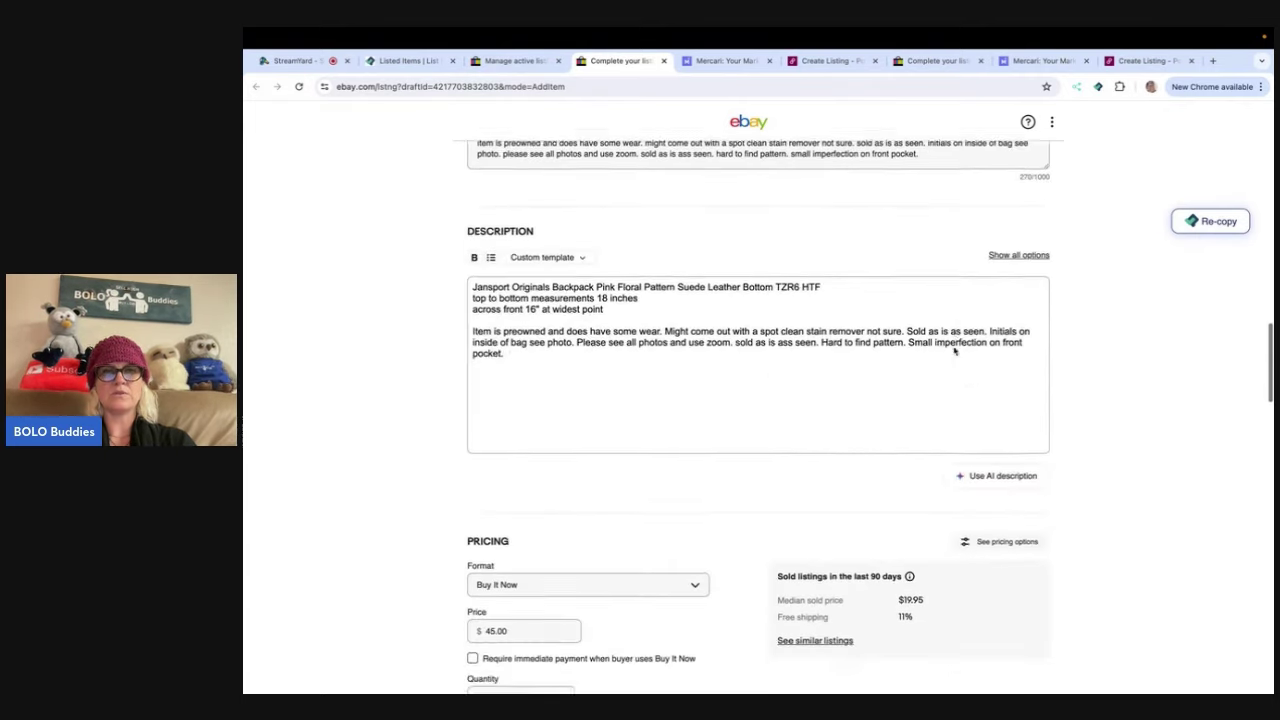
scroll(954, 351, "down", 12)
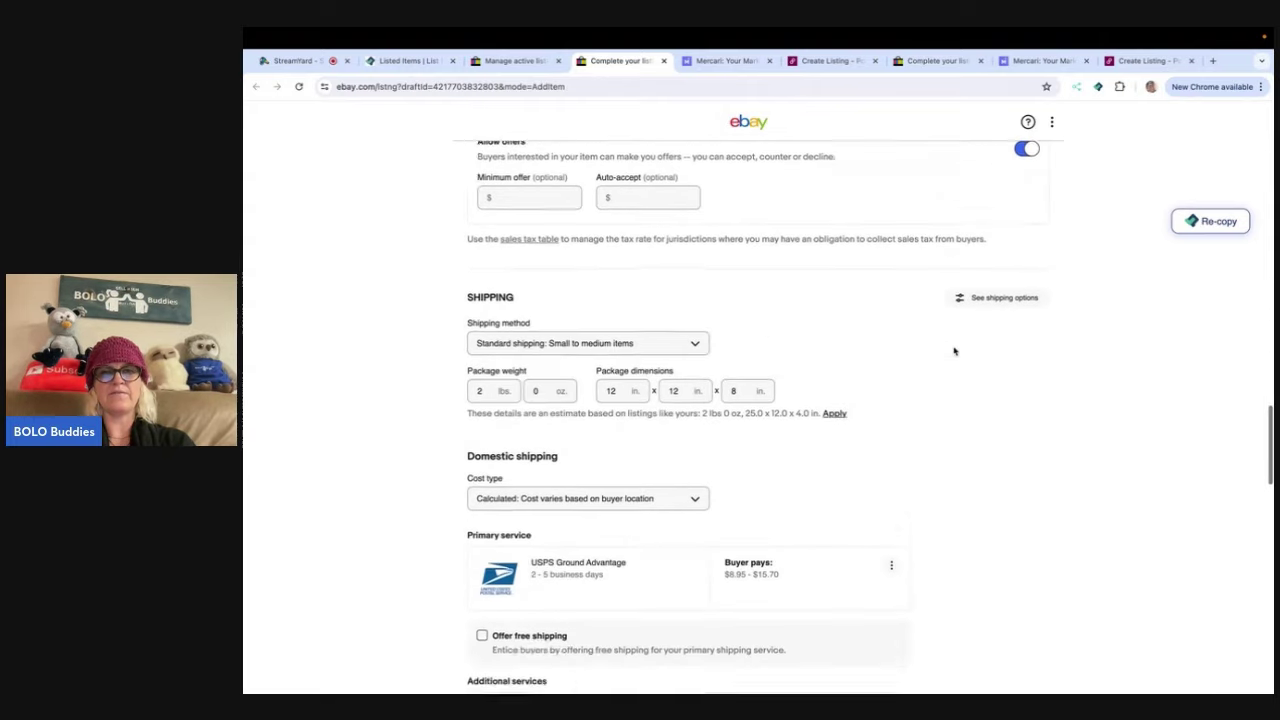
scroll(954, 351, "down", 14)
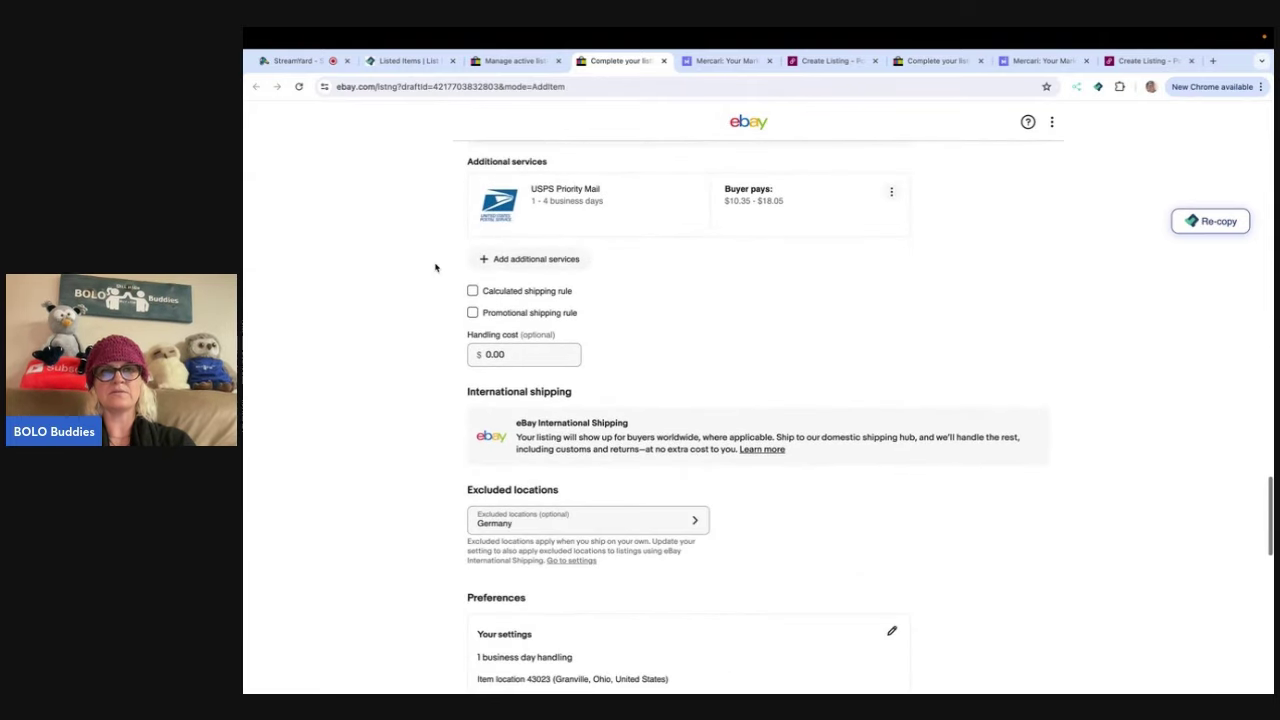
scroll(966, 449, "down", 5)
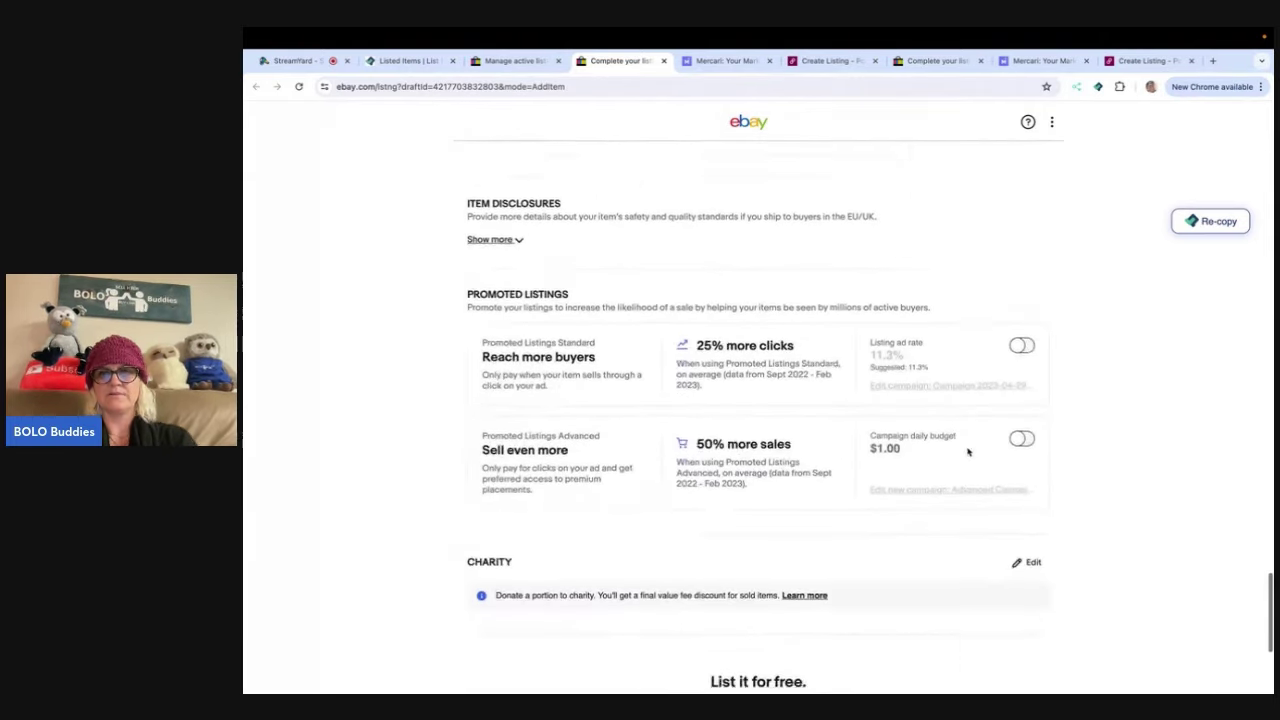
left_click(1021, 335)
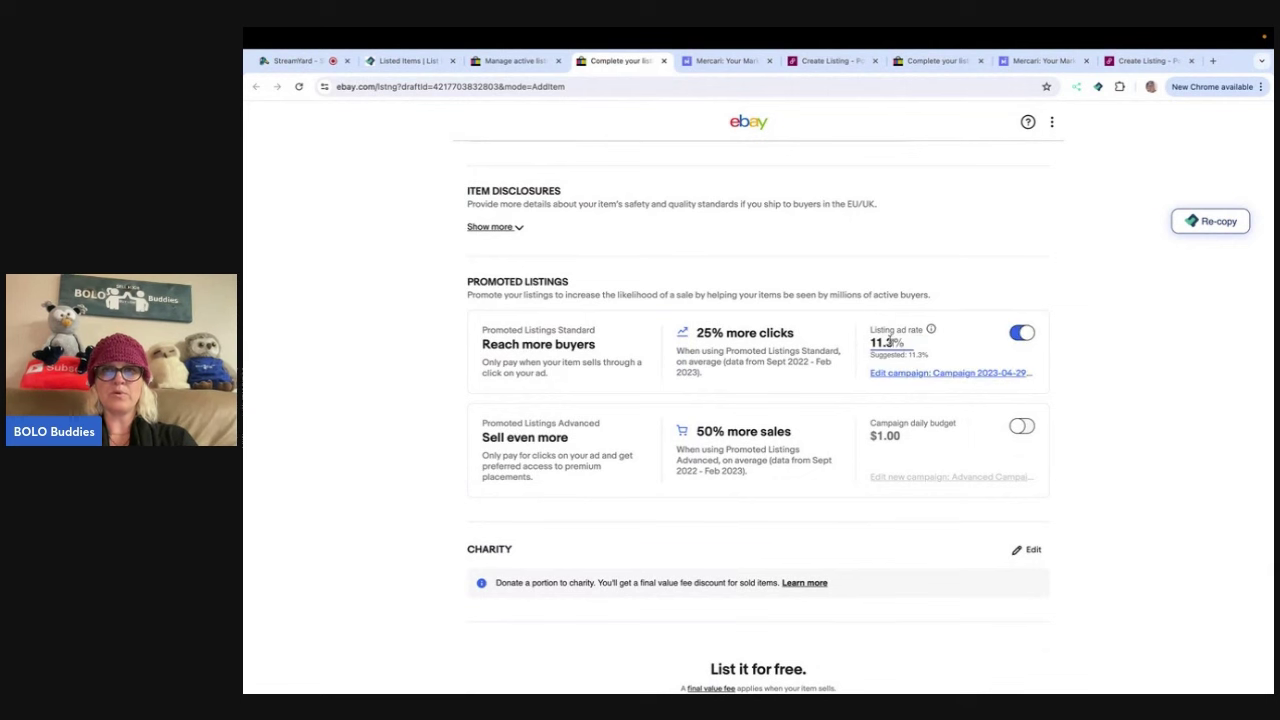
key("BackSpace")
key("BackSpace")
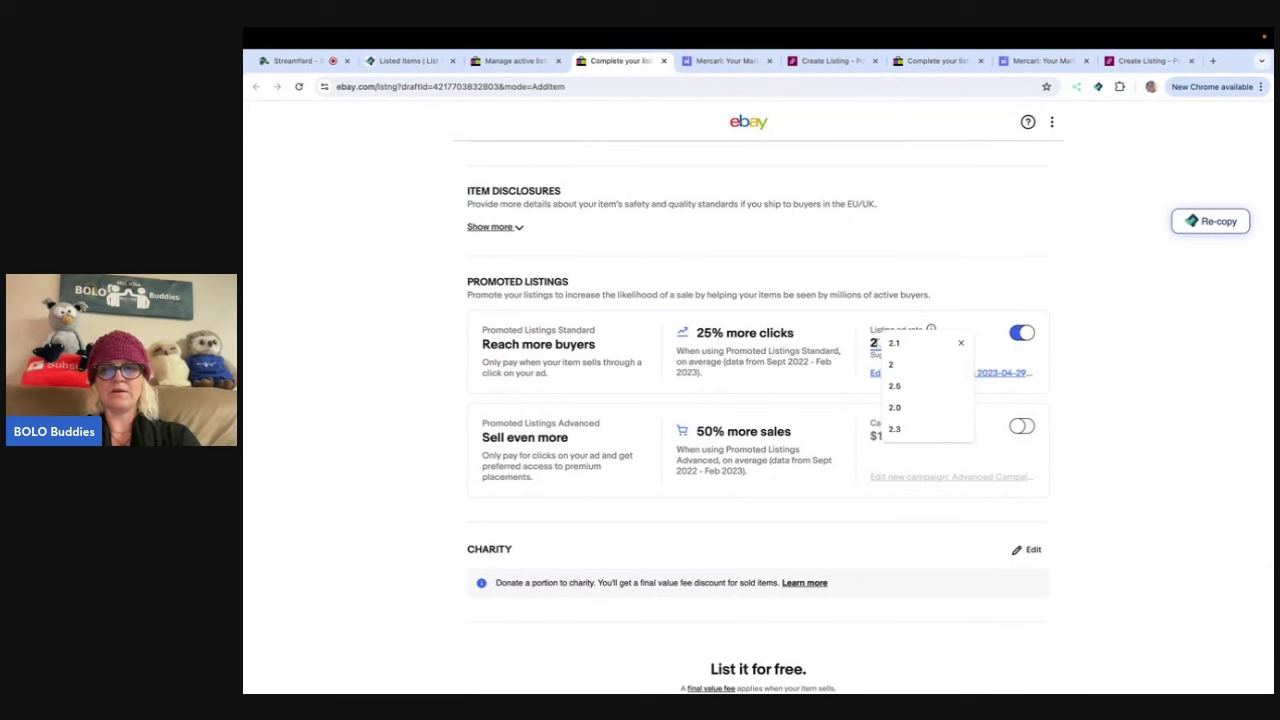
type("2.0")
left_click(997, 290)
scroll(1000, 280, "down", 2)
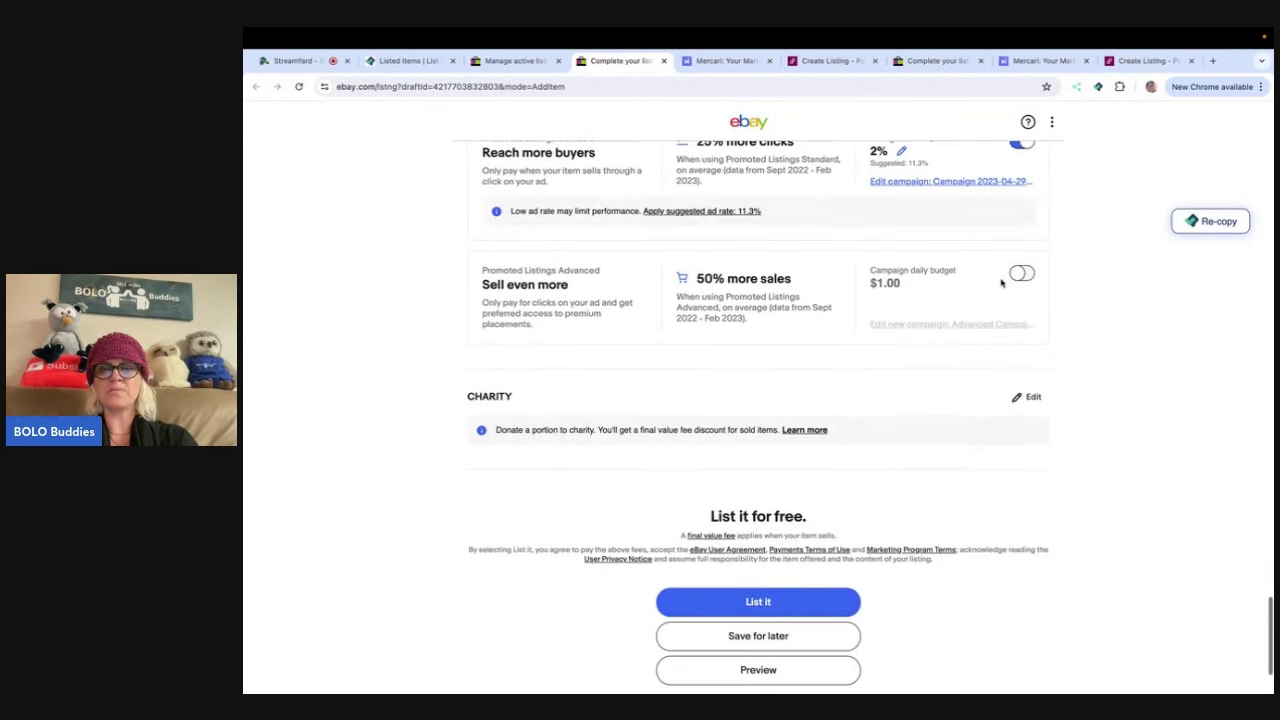
- Try to publish the JanSport backpack's eBay listing and go to its required item specifics
scroll(1000, 280, "up", 2)
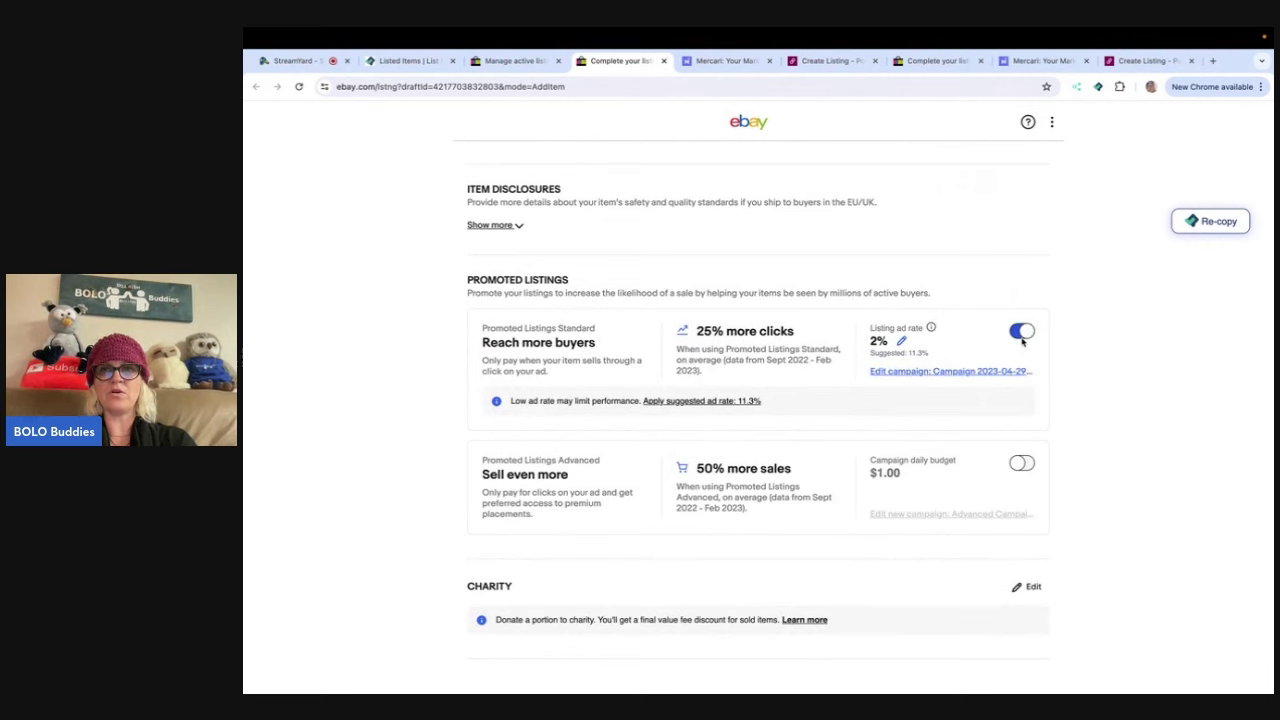
scroll(791, 541, "down", 3)
left_click(784, 475)
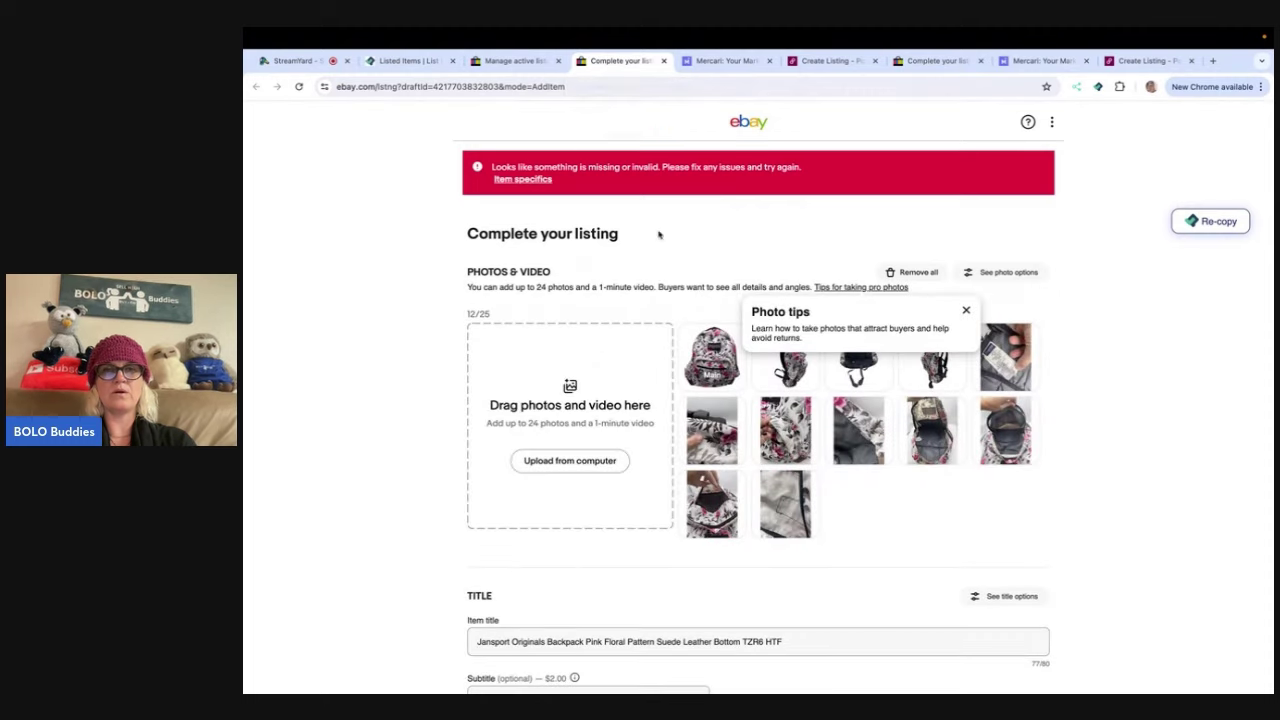
scroll(660, 260, "down", 6)
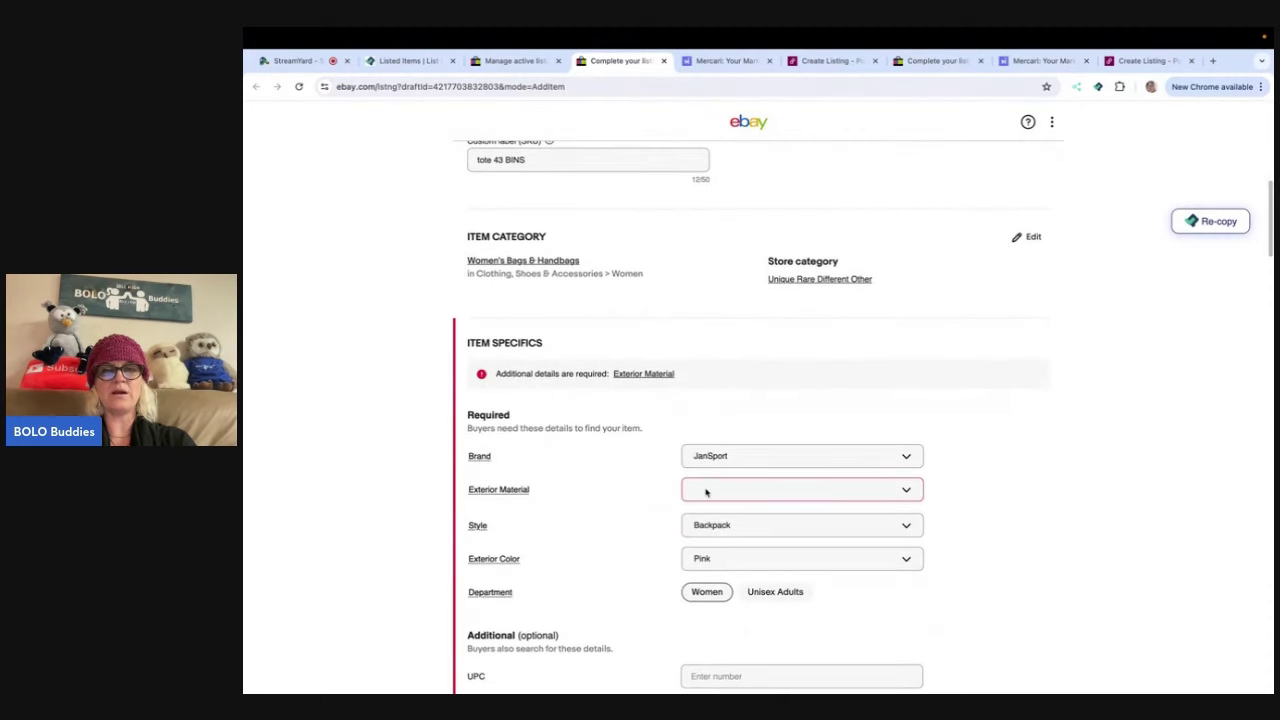
- Set the required exterior material of the JanSport backpack's eBay draft to the custom value "see photos"
left_click(706, 491)
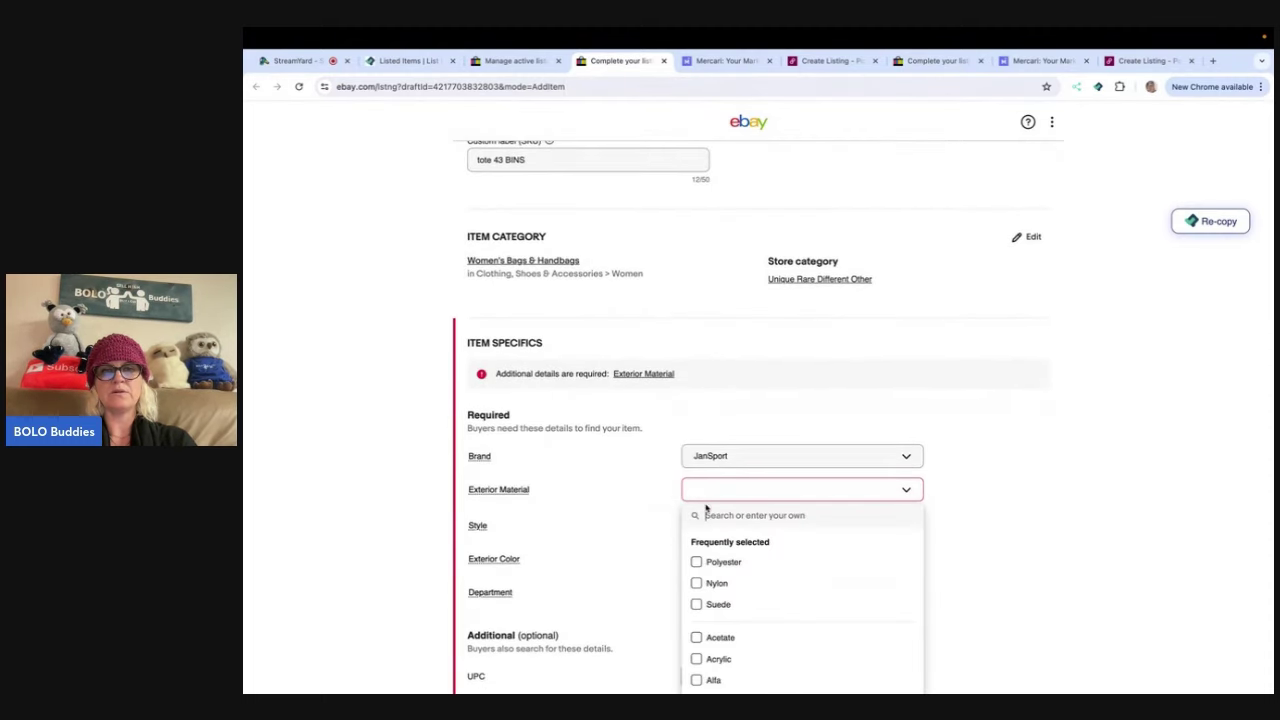
left_click(706, 514)
type("see photos")
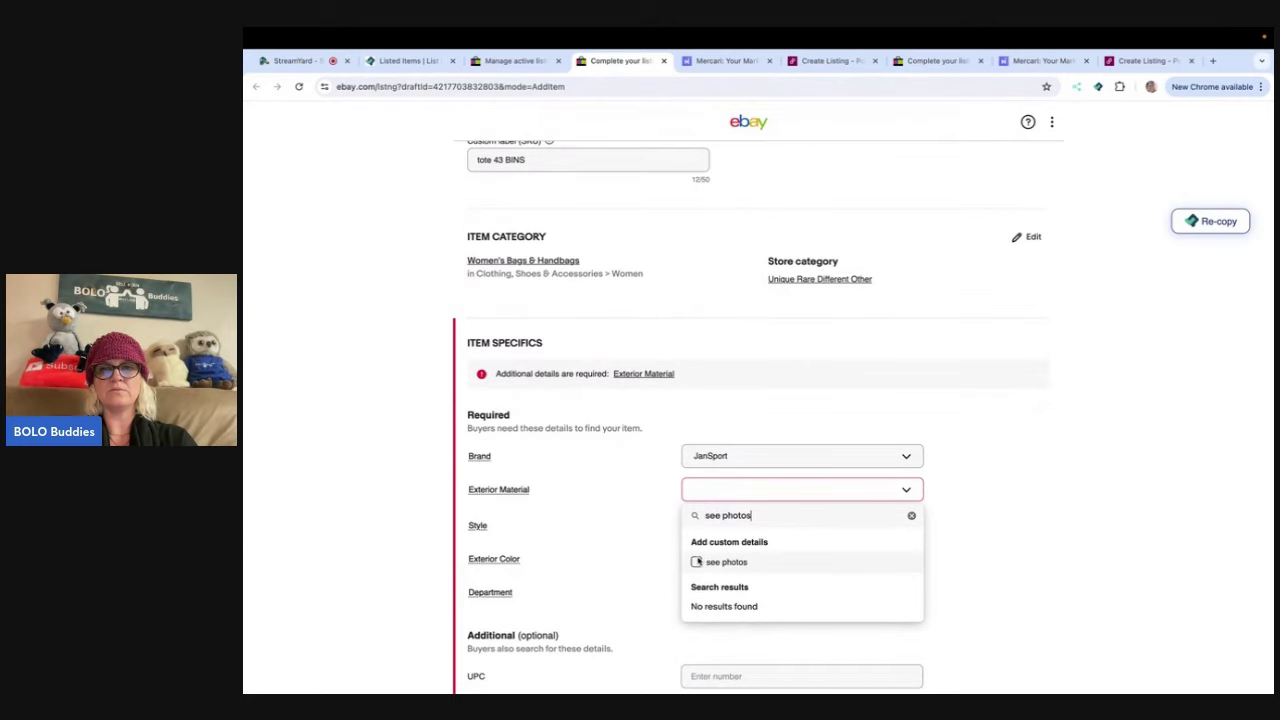
left_click(710, 562)
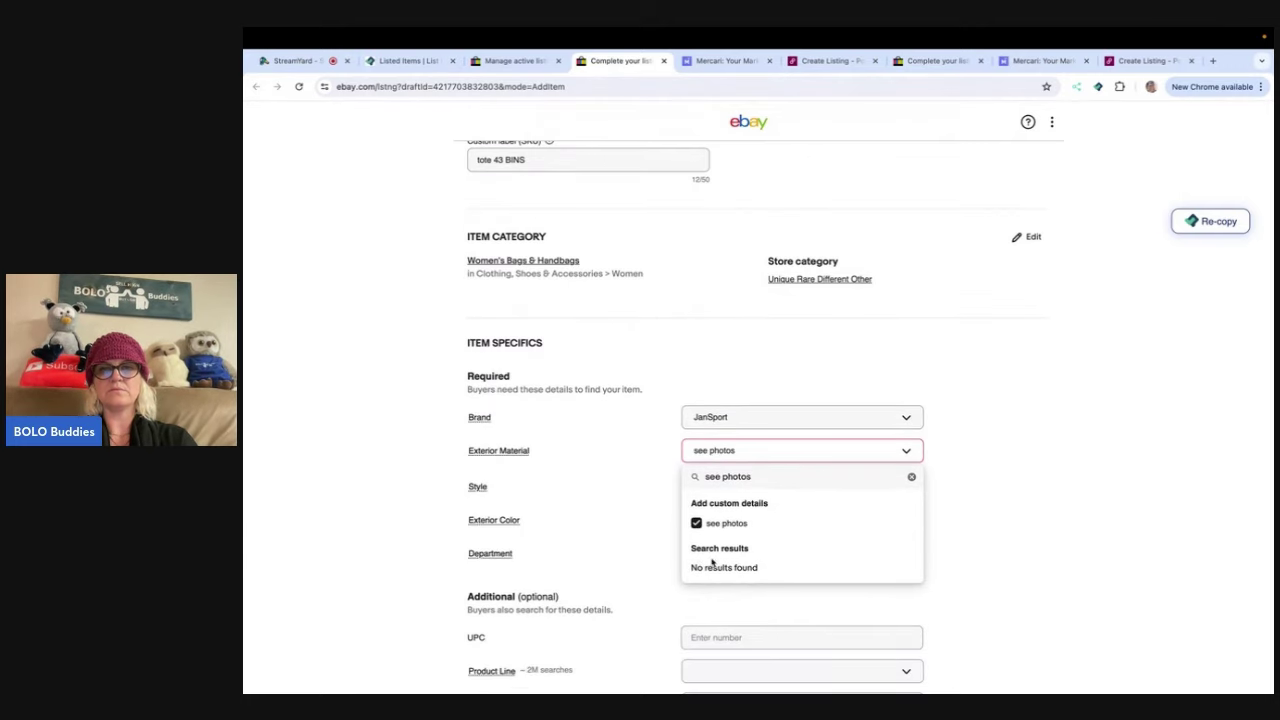
left_click(956, 486)
- Publish the JanSport backpack's eBay listing and close its listing page
scroll(956, 486, "down", 20)
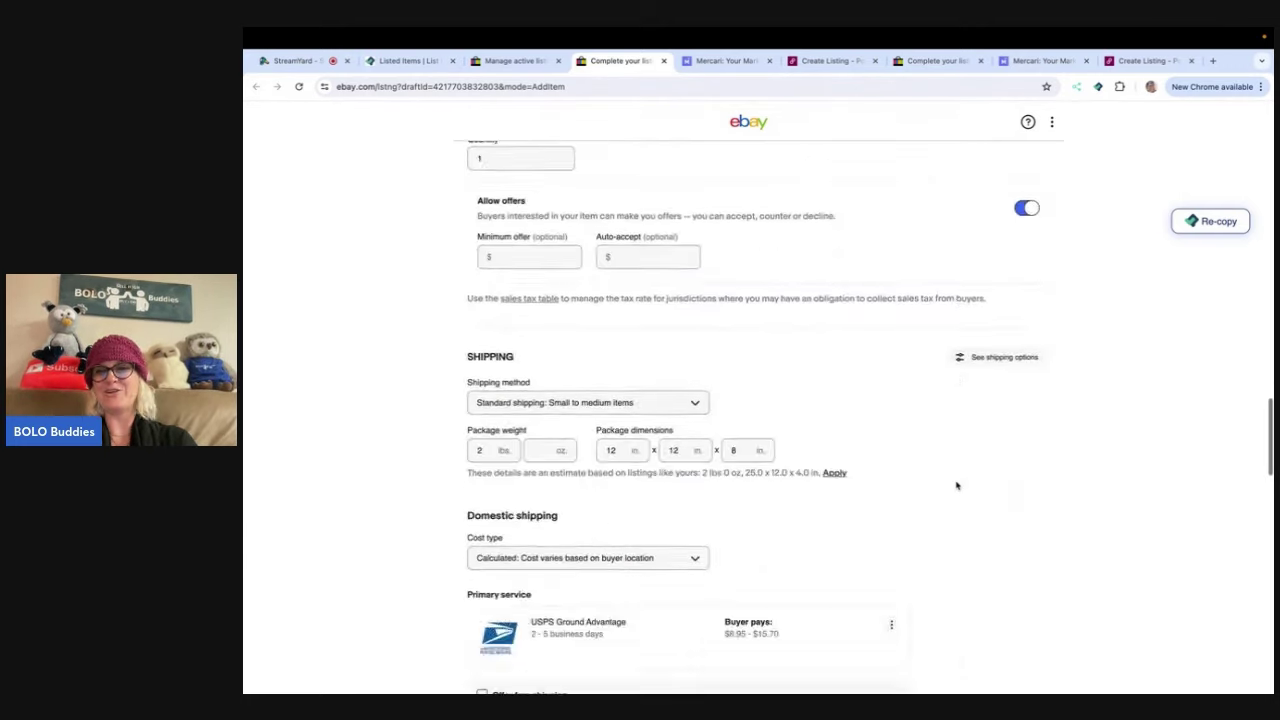
scroll(956, 486, "down", 10)
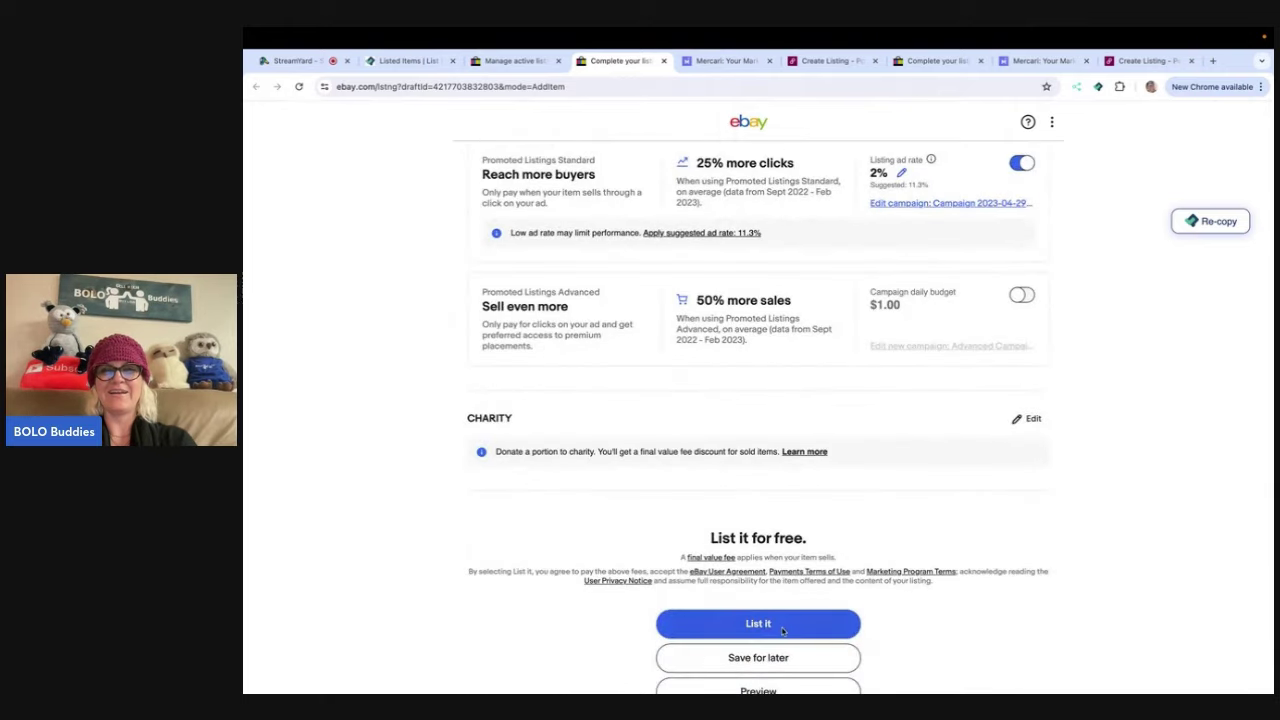
left_click(785, 626)
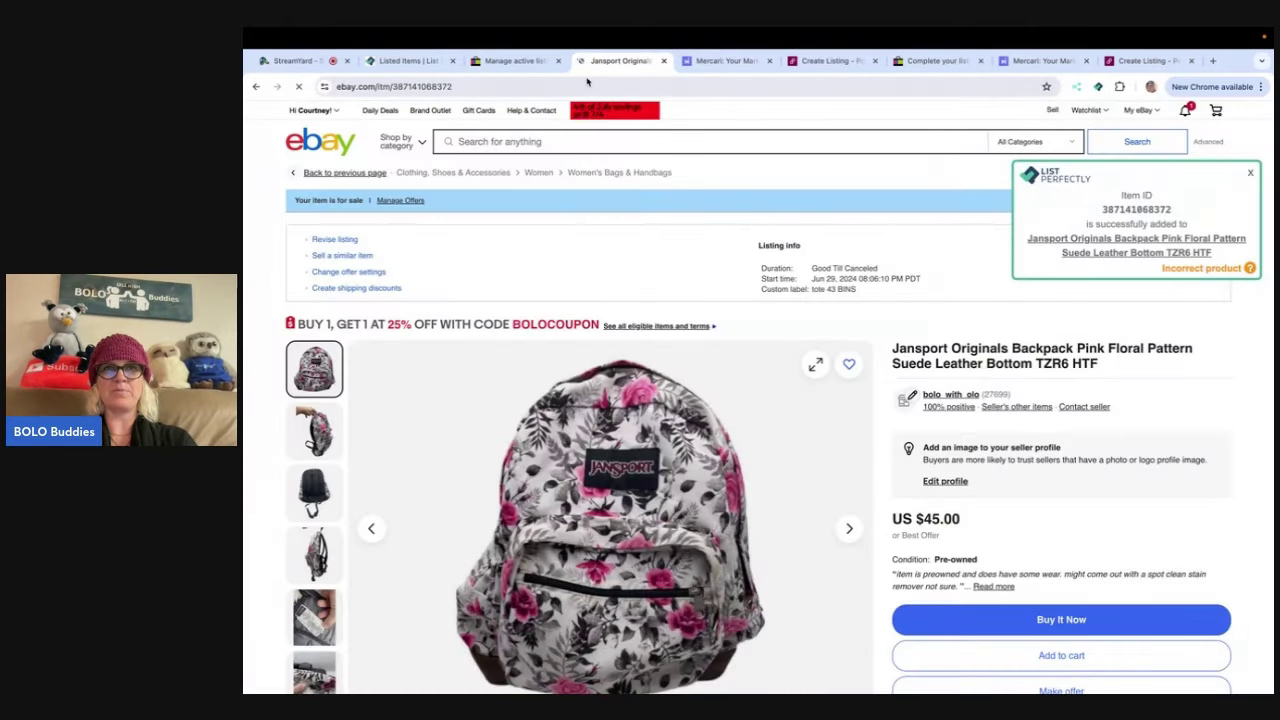
left_click(663, 62)
- Review the JanSport backpack's Mercari draft from photos to pricing and try to list it
scroll(677, 334, "up", 20)
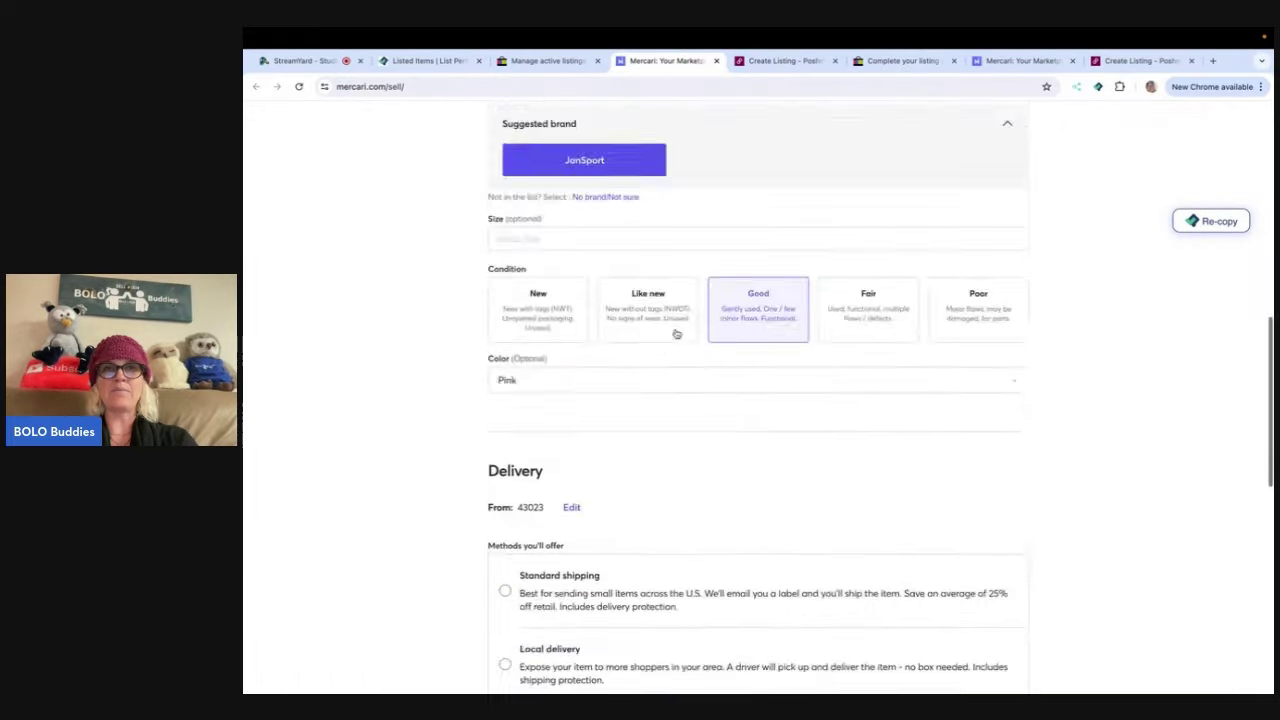
scroll(677, 334, "down", 3)
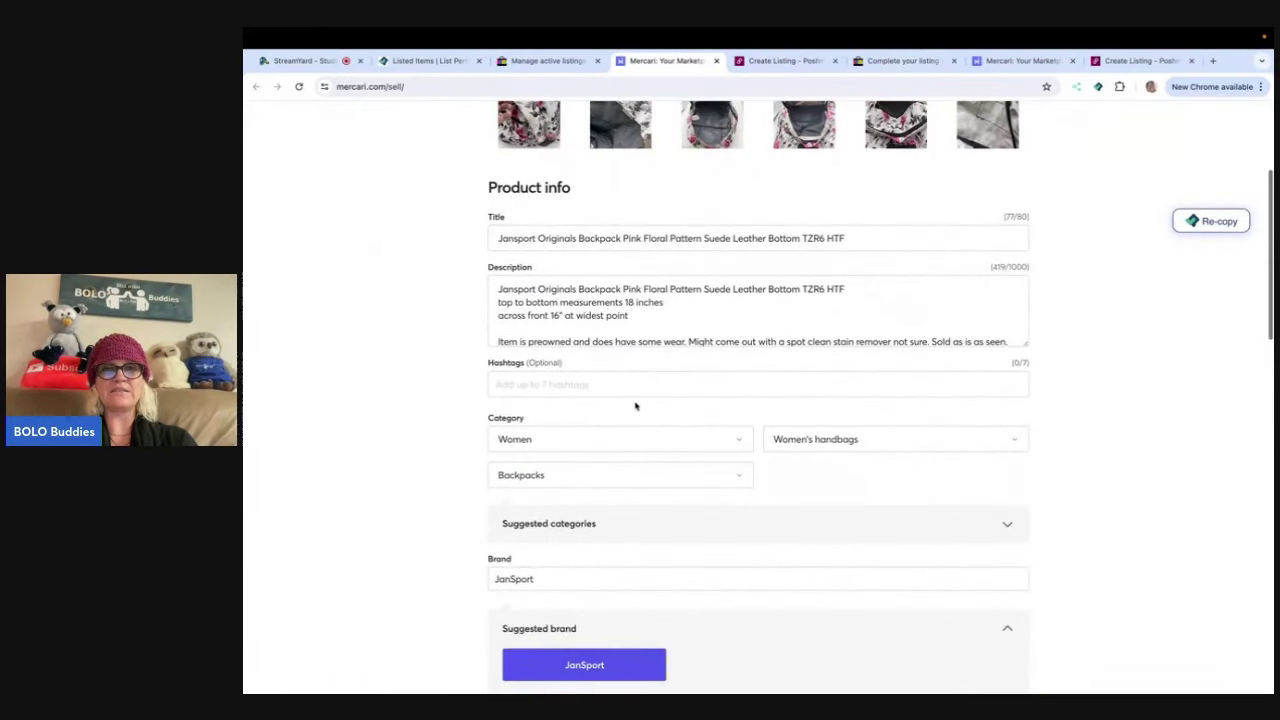
scroll(632, 449, "down", 2)
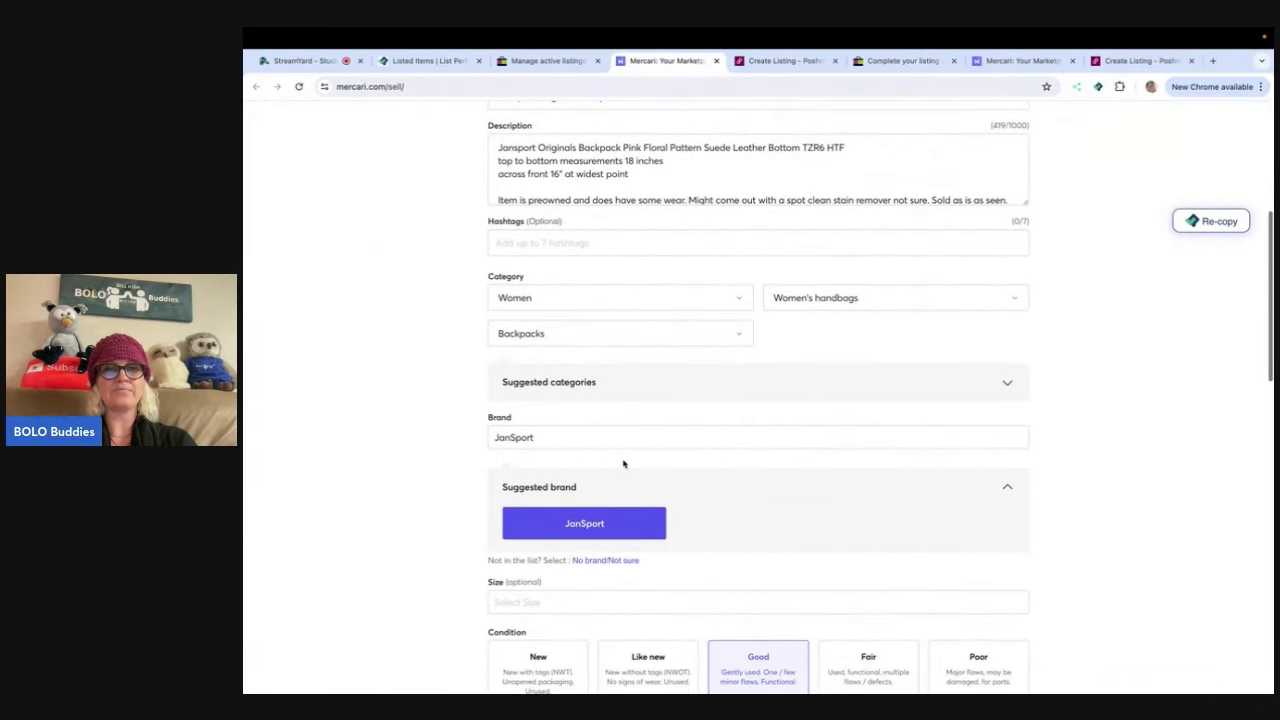
scroll(601, 540, "down", 2)
scroll(614, 520, "down", 2)
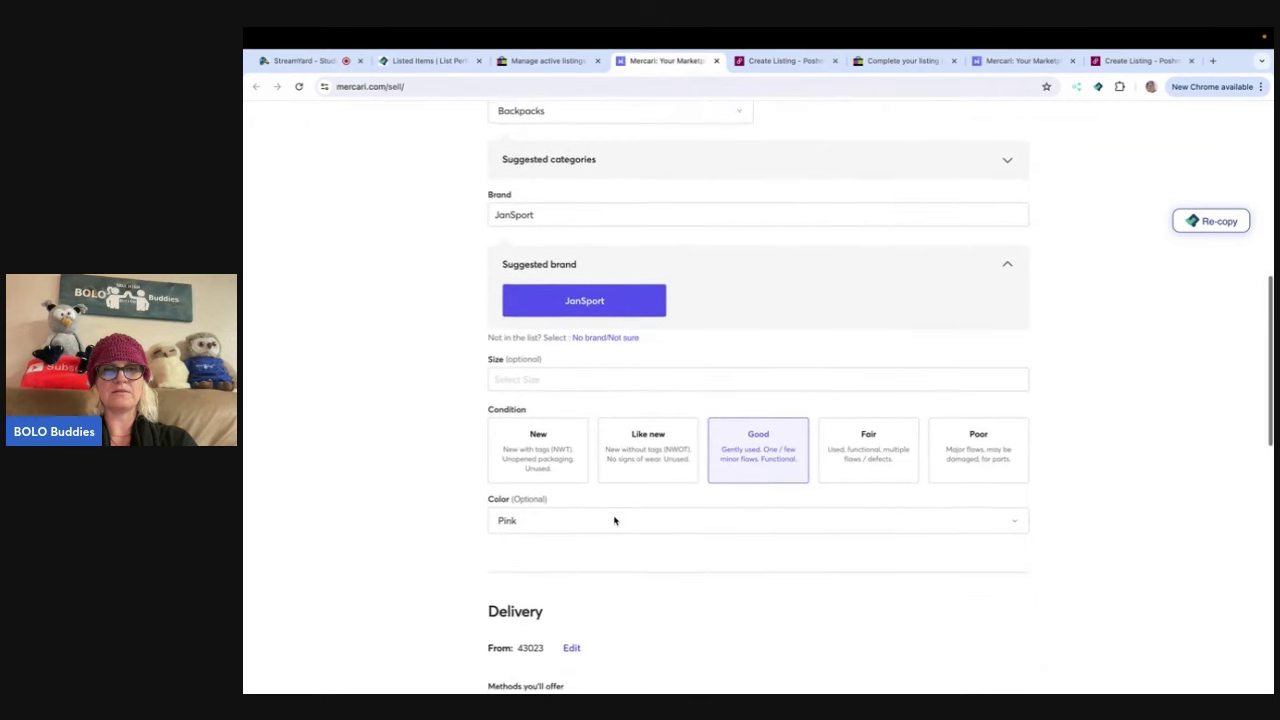
scroll(615, 520, "down", 10)
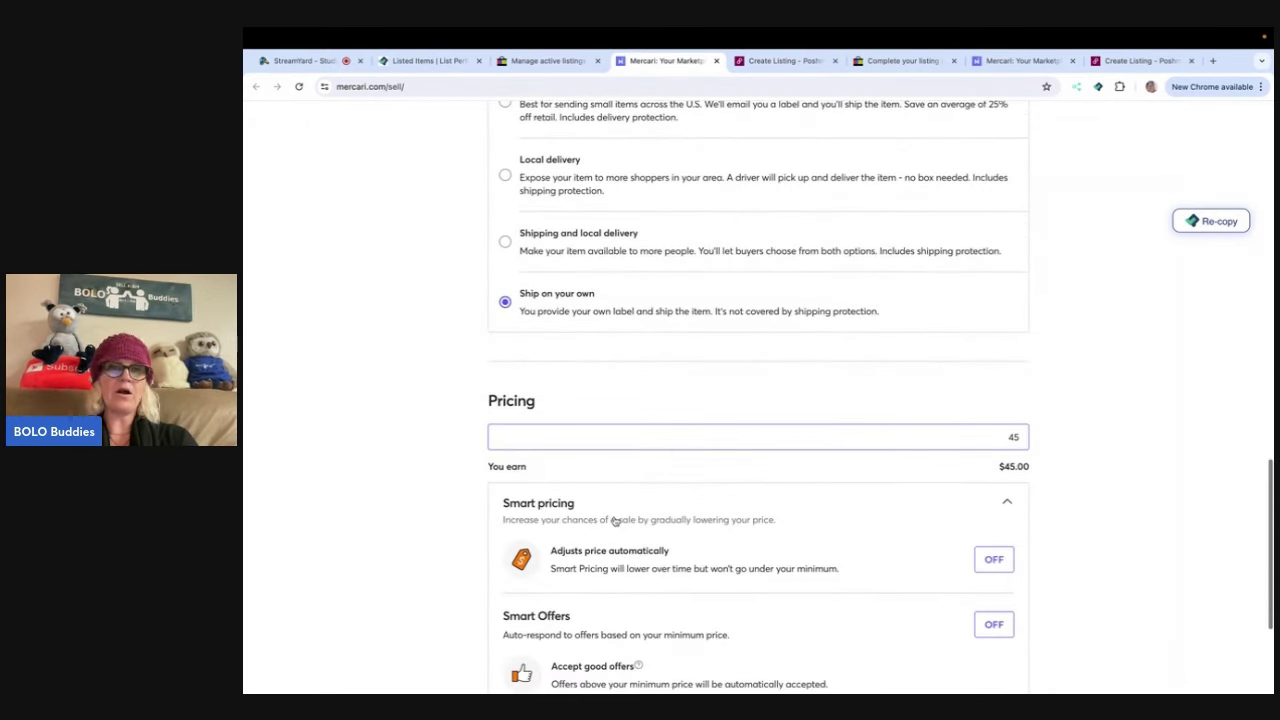
scroll(894, 383, "down", 4)
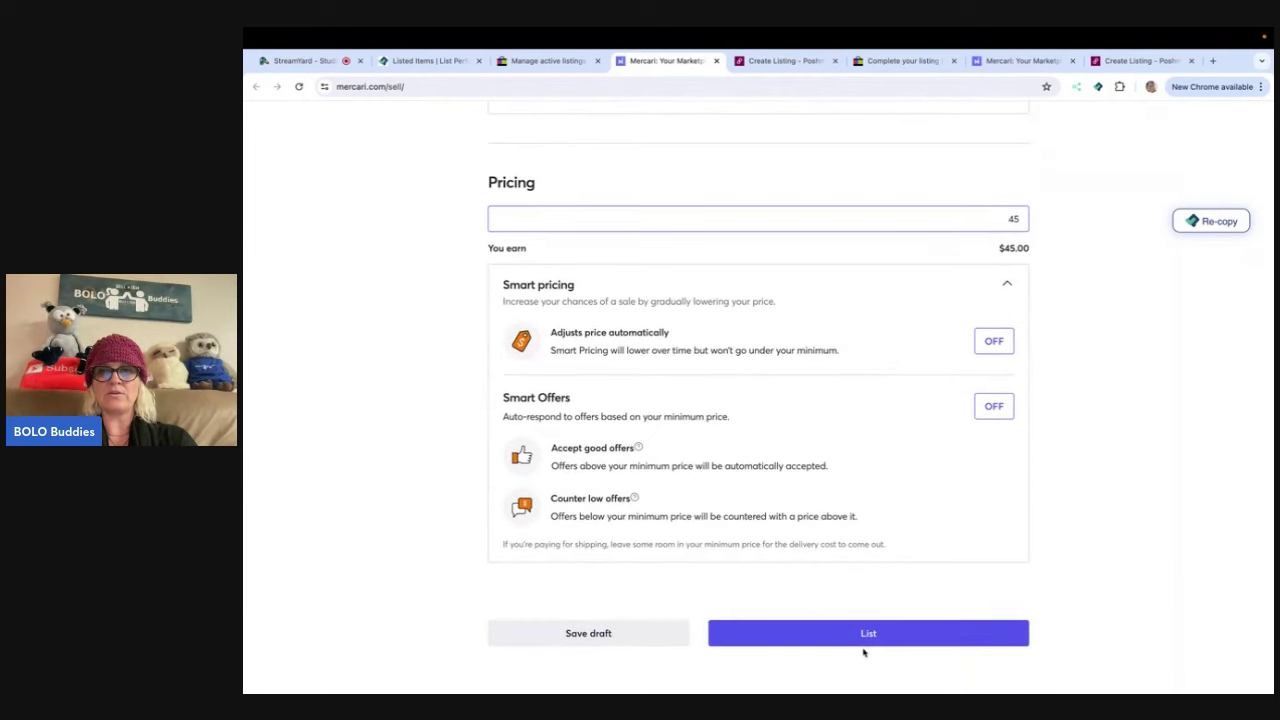
left_click(866, 634)
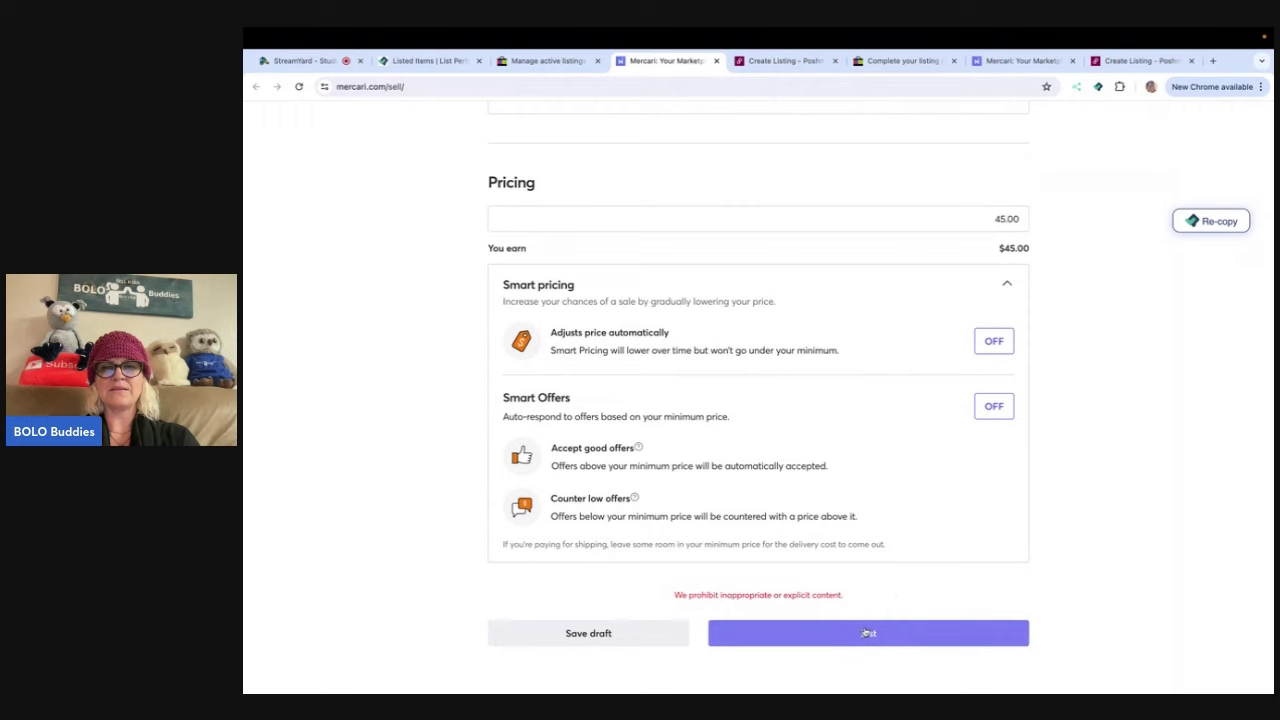
- Check the Mercari draft's title, description and item details for prohibited wording, and retry listing the backpack
scroll(892, 594, "up", 10)
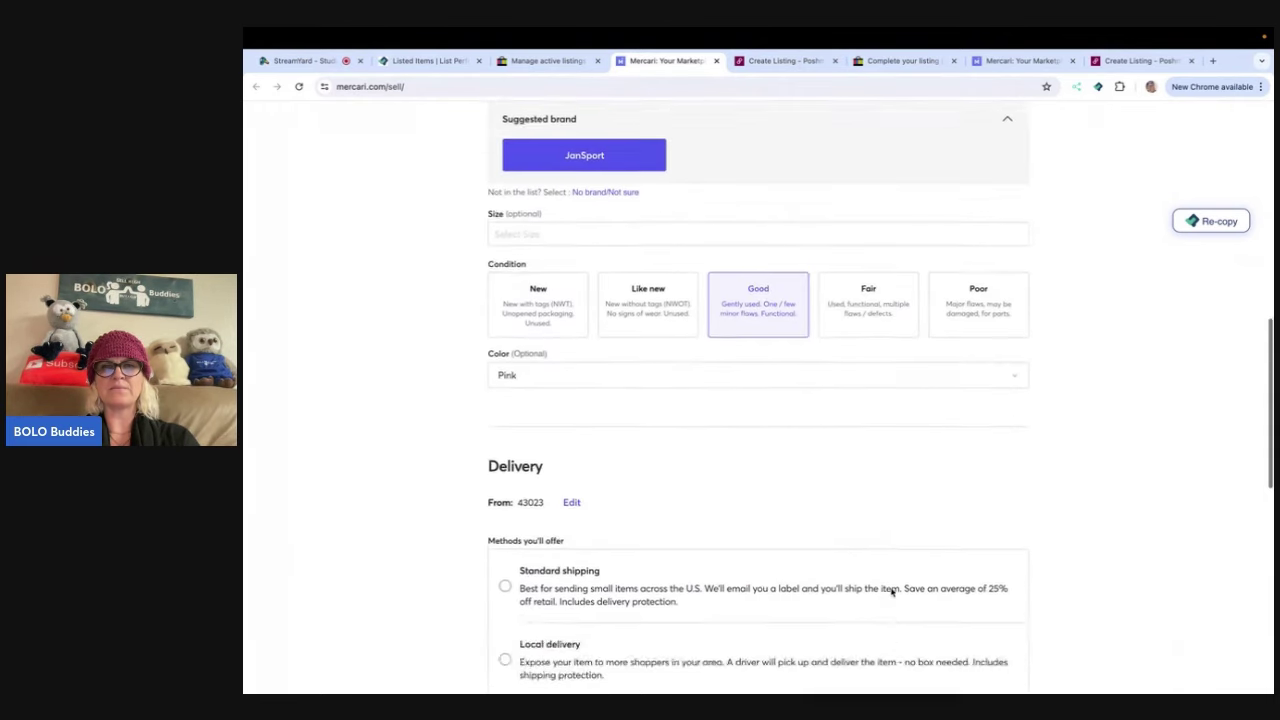
scroll(892, 593, "up", 8)
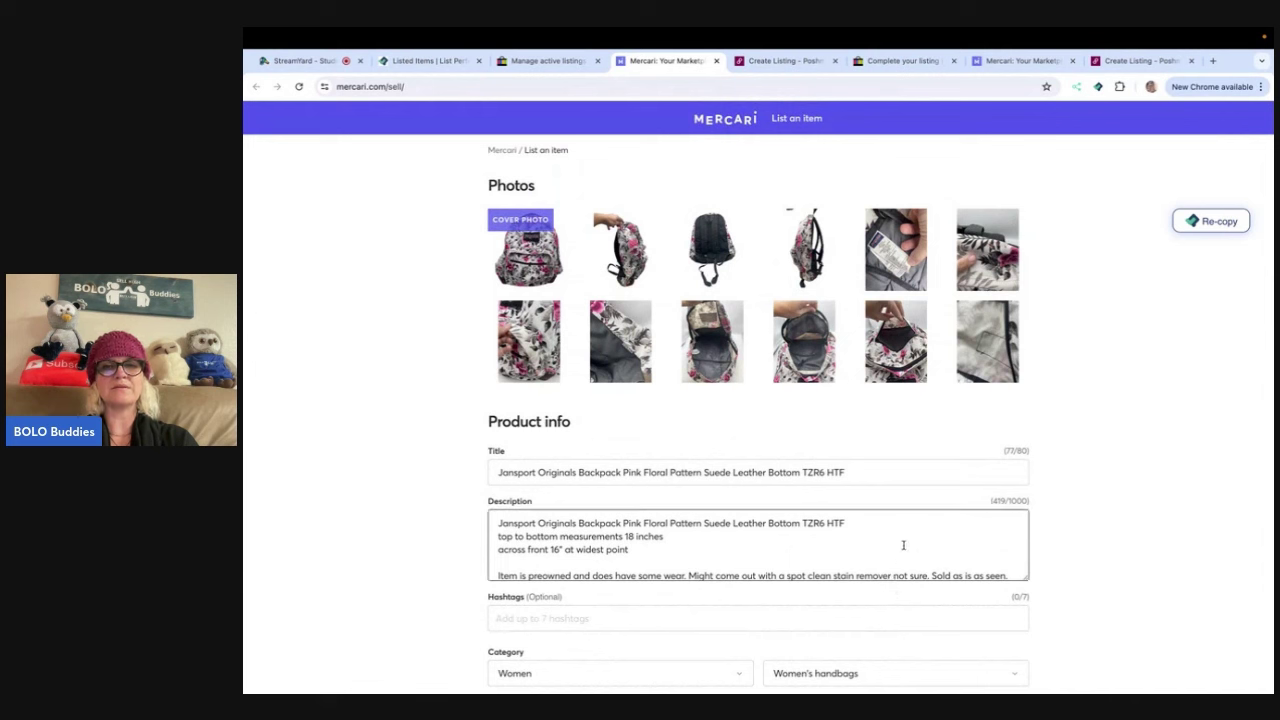
scroll(904, 546, "down", 2)
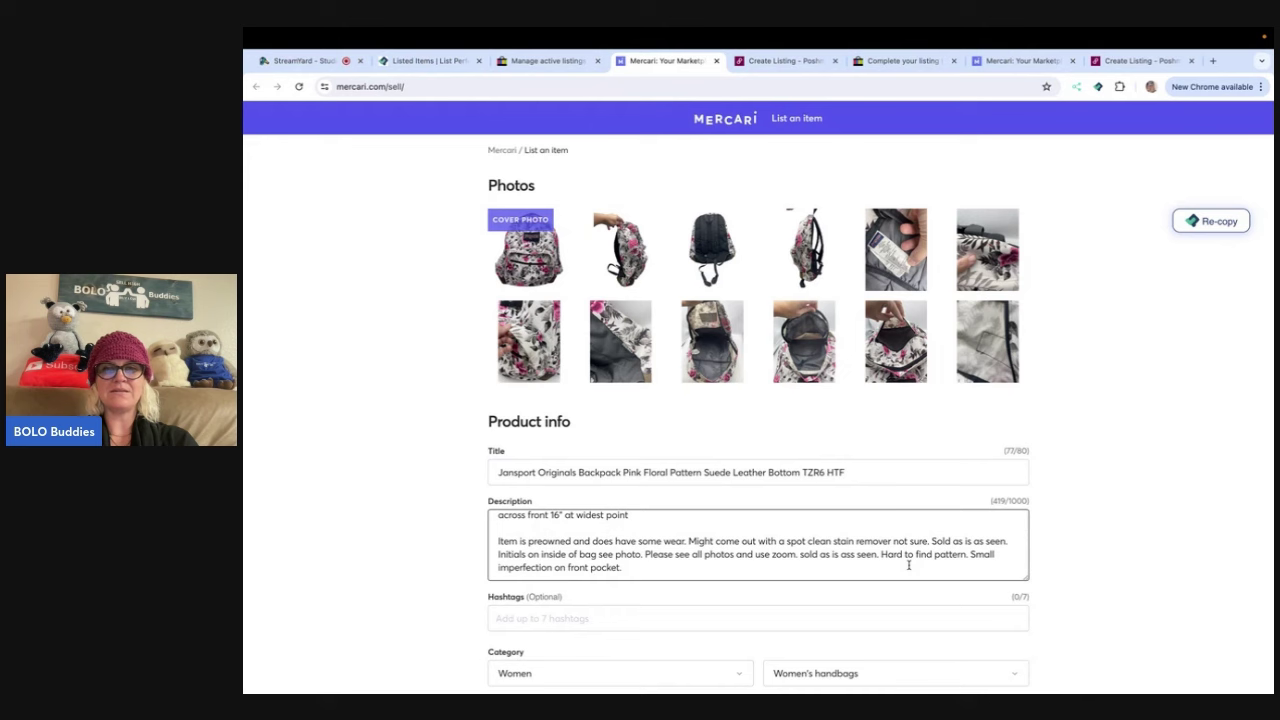
scroll(908, 565, "down", 3)
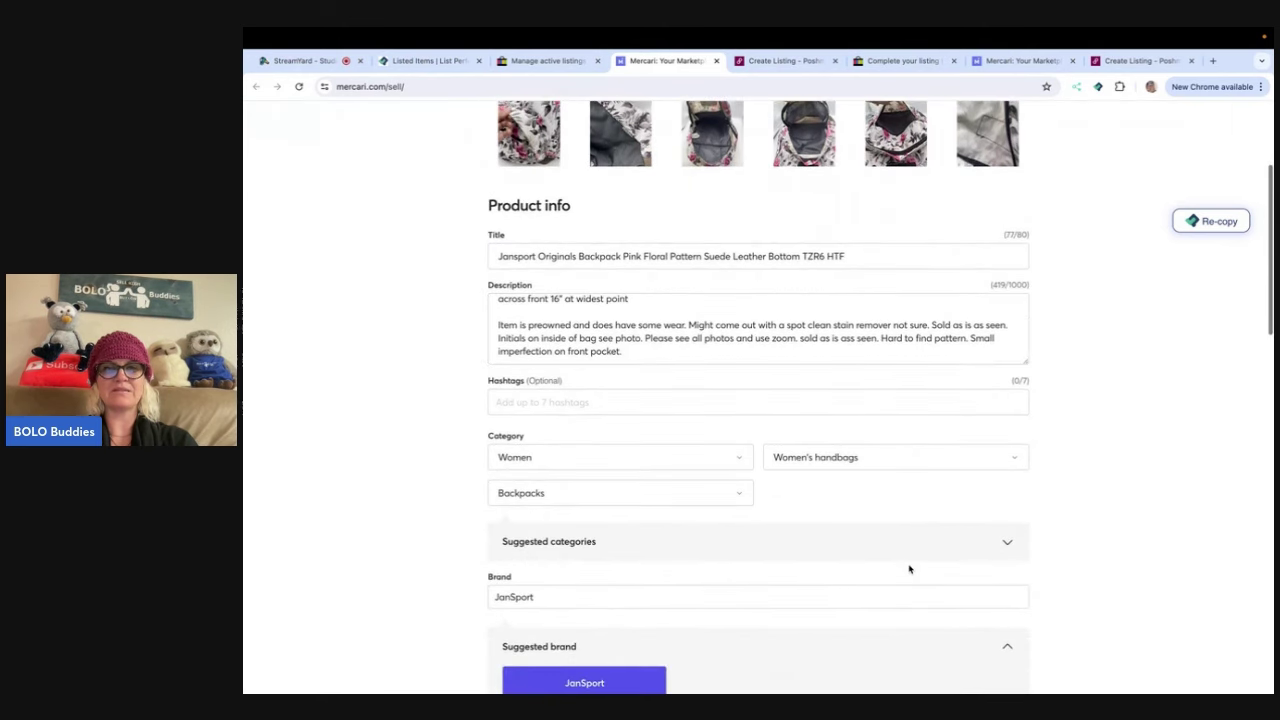
scroll(909, 569, "down", 2)
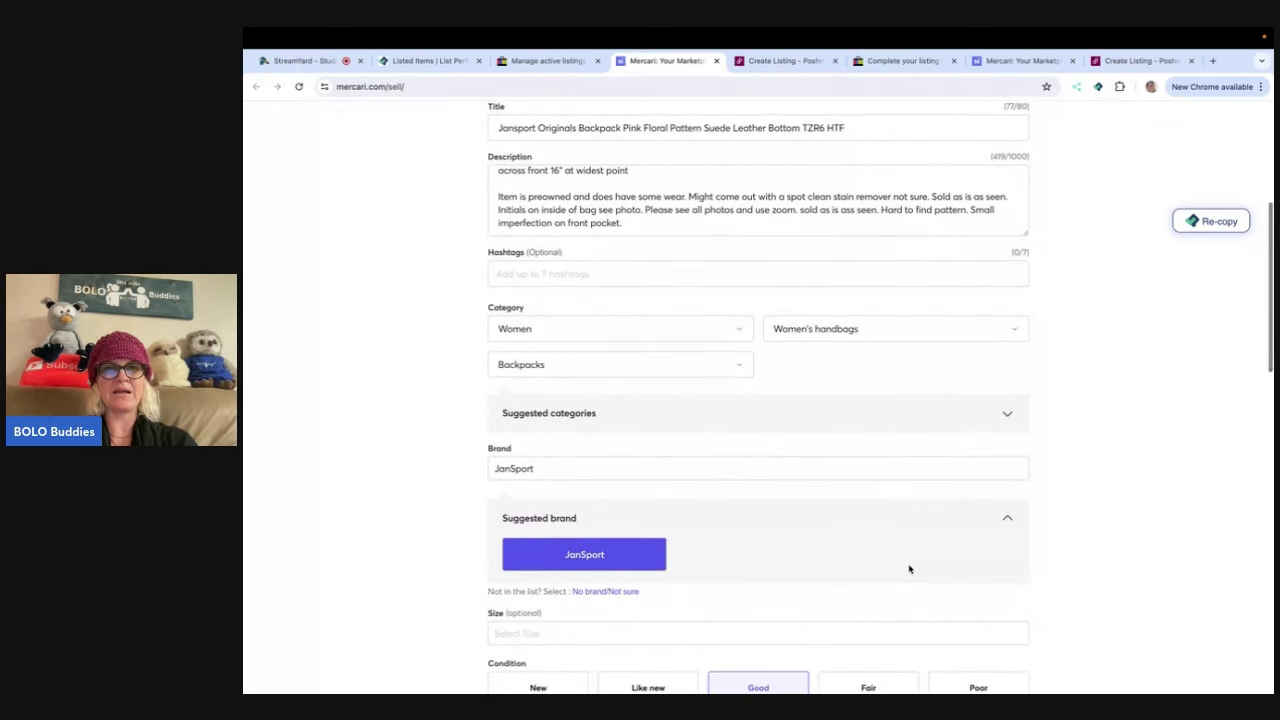
scroll(909, 569, "down", 2)
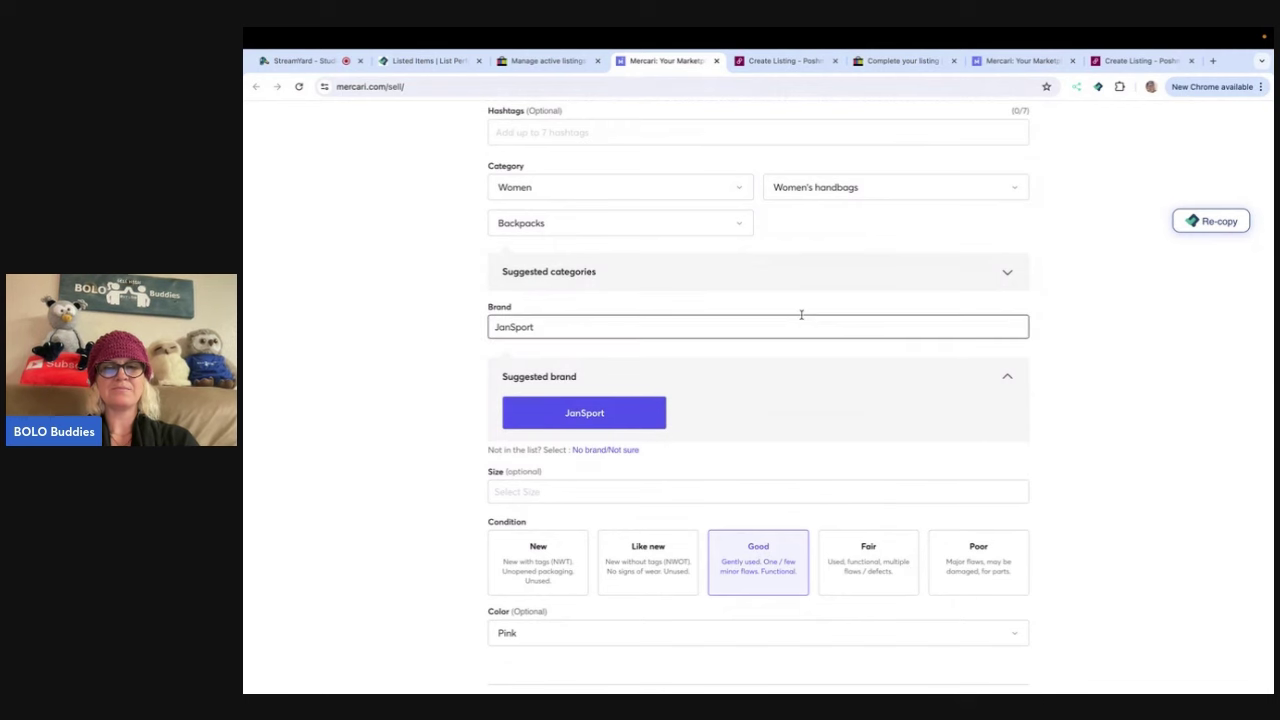
scroll(801, 315, "down", 2)
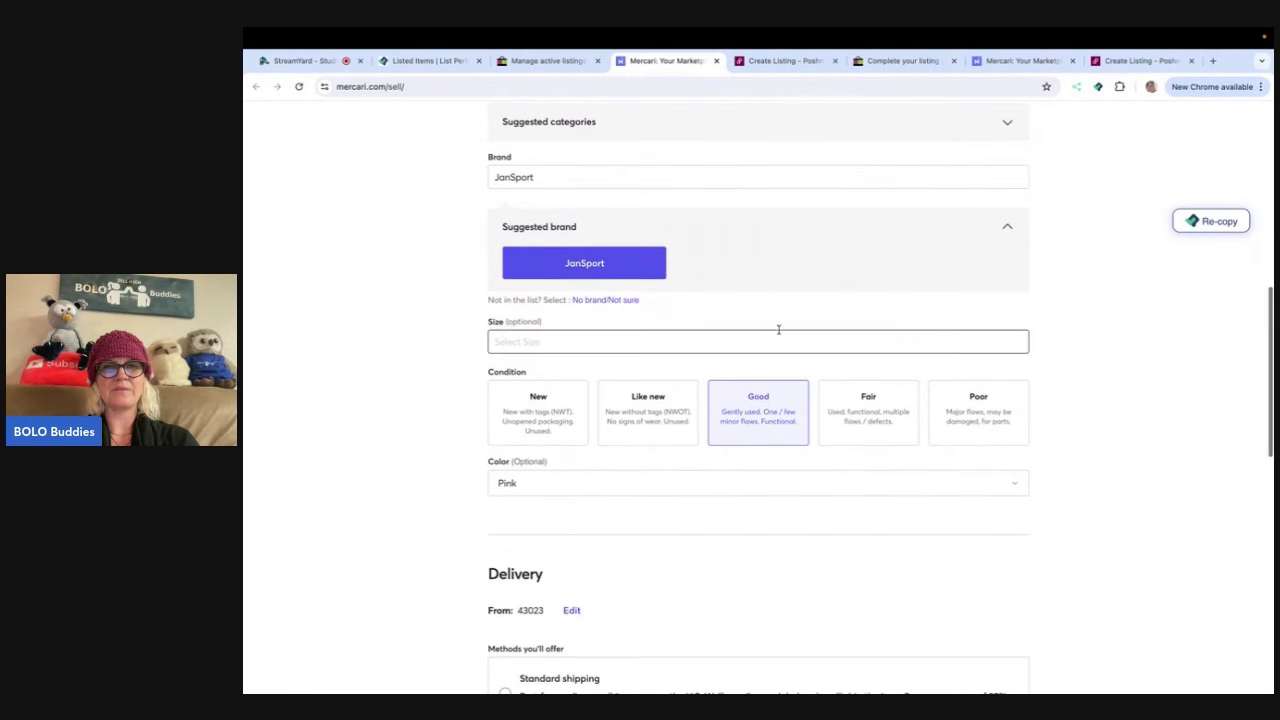
scroll(770, 340, "down", 2)
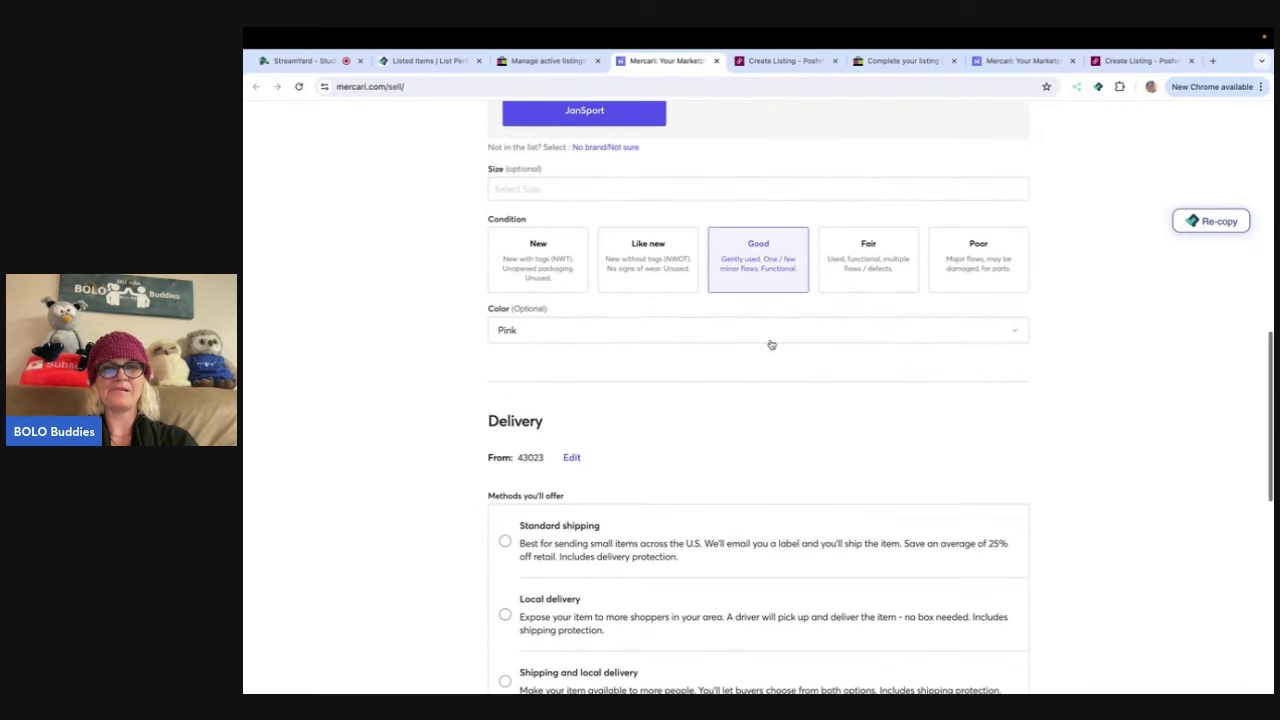
scroll(770, 344, "down", 8)
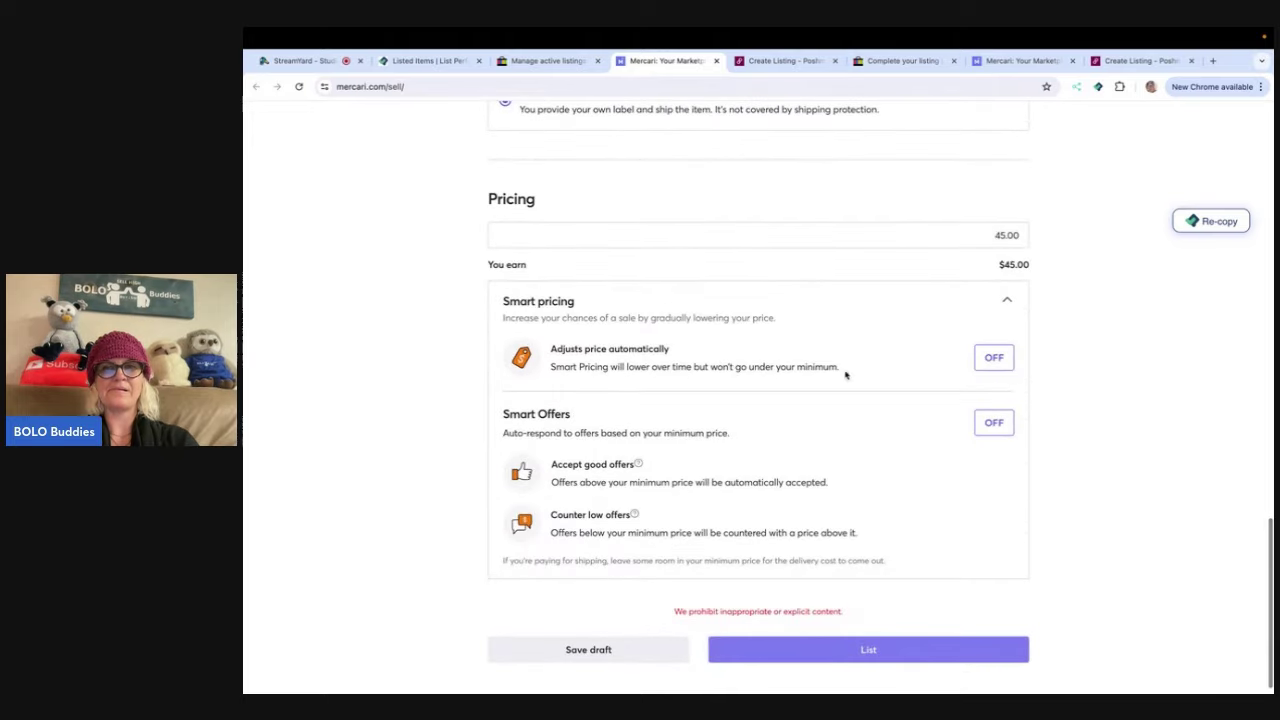
left_click(853, 652)
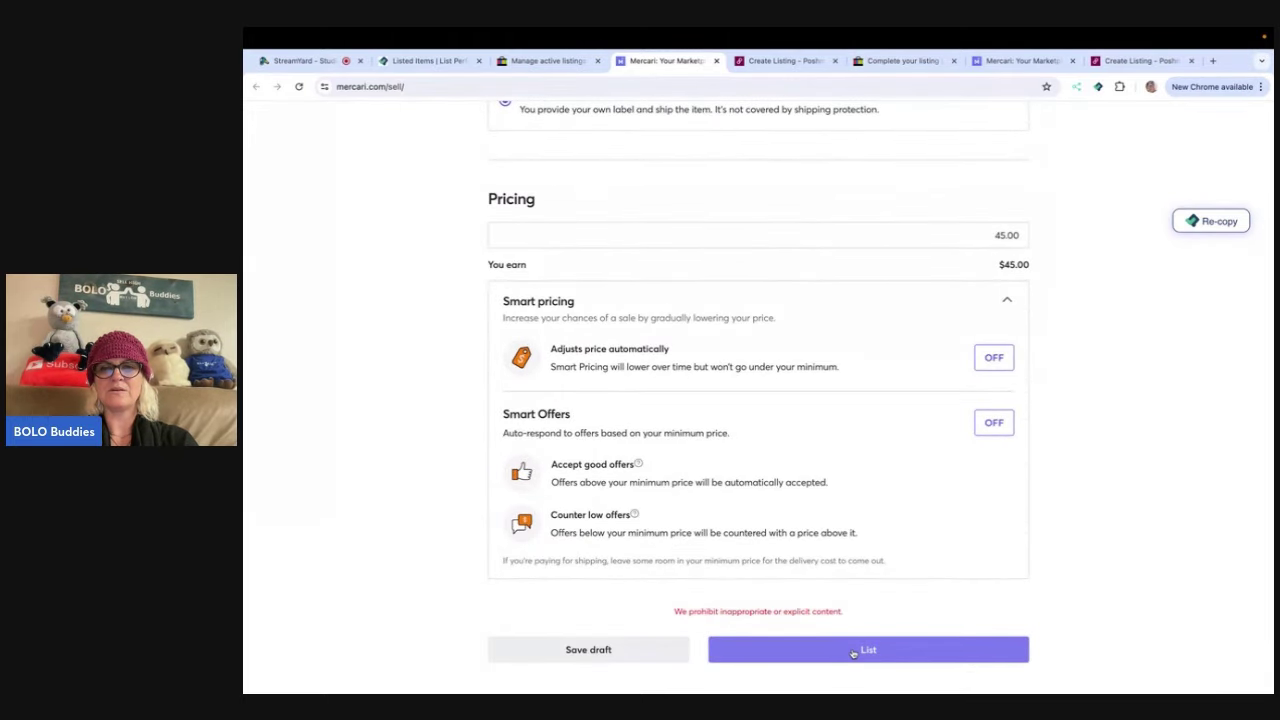
- Remove the word "Bottom" from the JanSport backpack's Mercari title
scroll(892, 552, "up", 15)
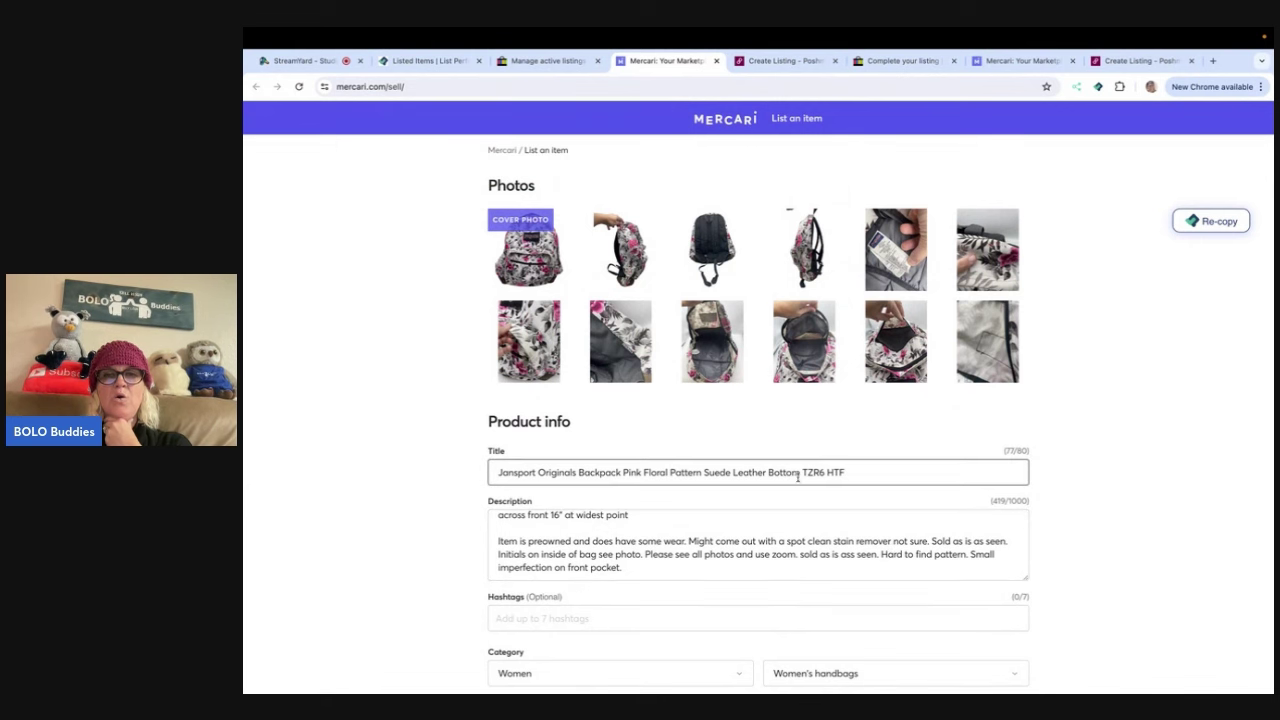
key("BackSpace")
key("BackSpace")
key("BackSpace")
key("BackSpace")
key("BackSpace")
key("BackSpace")
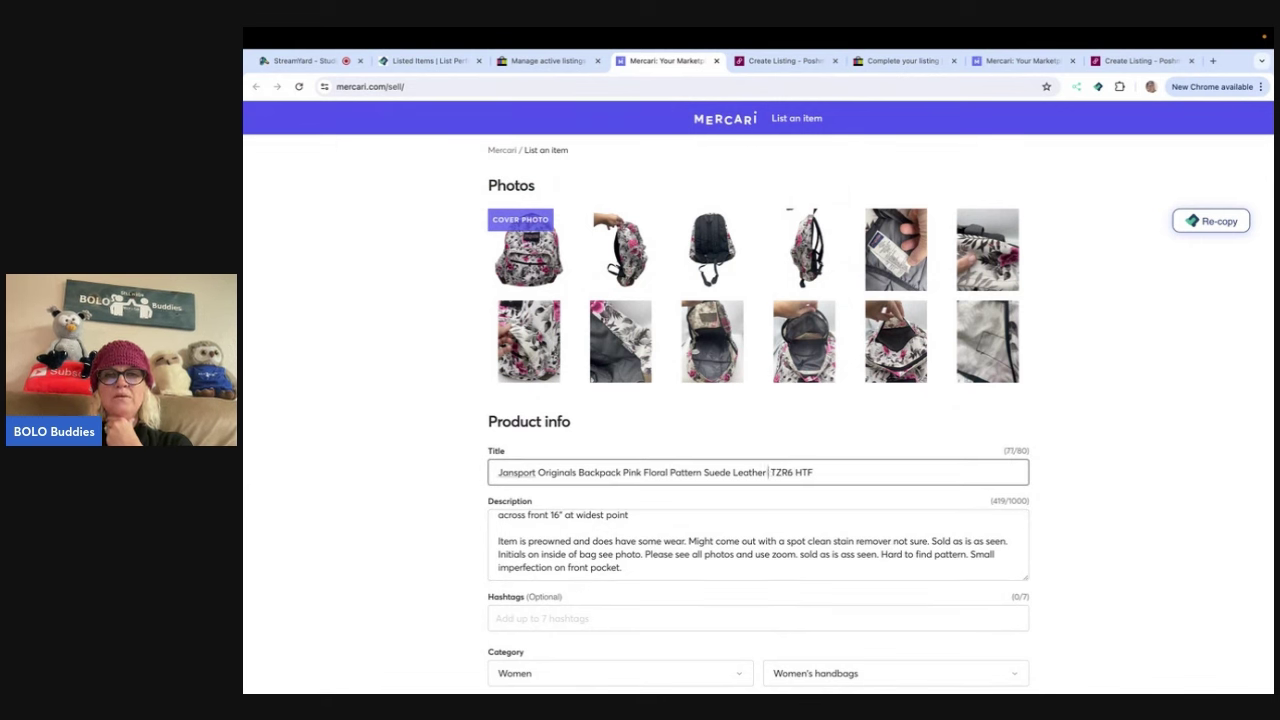
key("BackSpace")
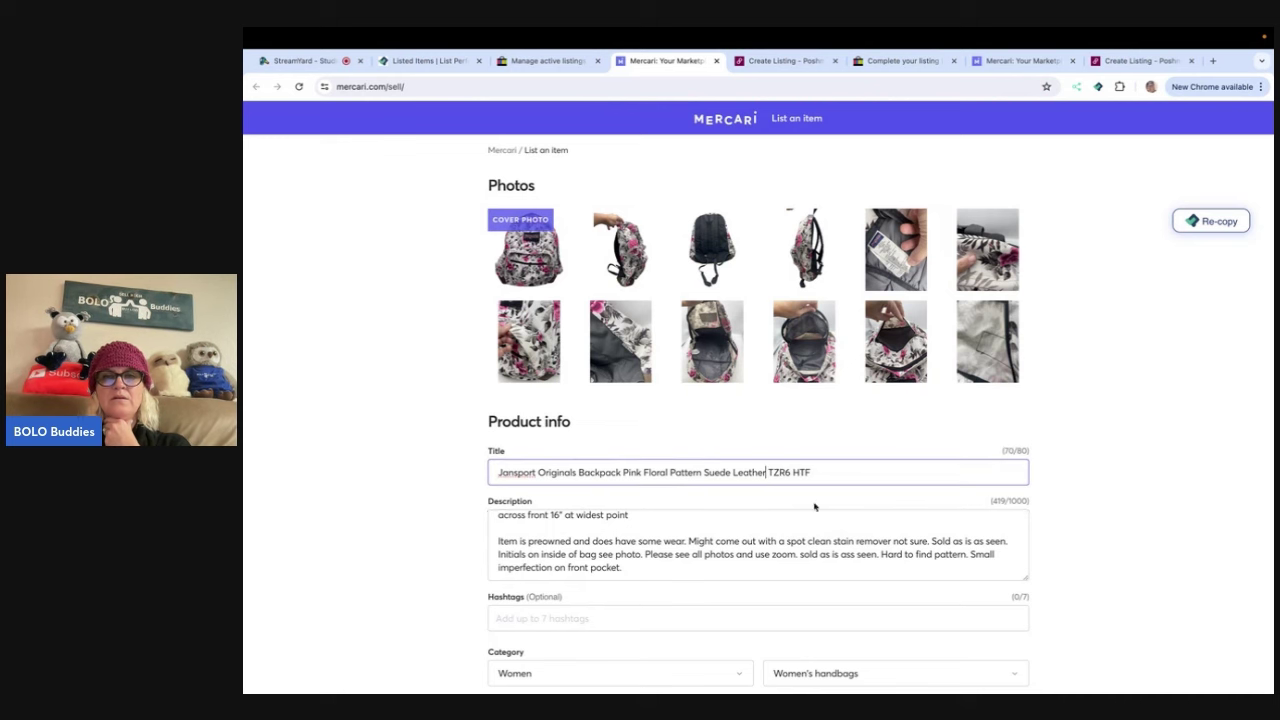
- Remove the word "Bottom" from the first line of the JanSport backpack's Mercari description
scroll(817, 530, "up", 3)
left_click(801, 523)
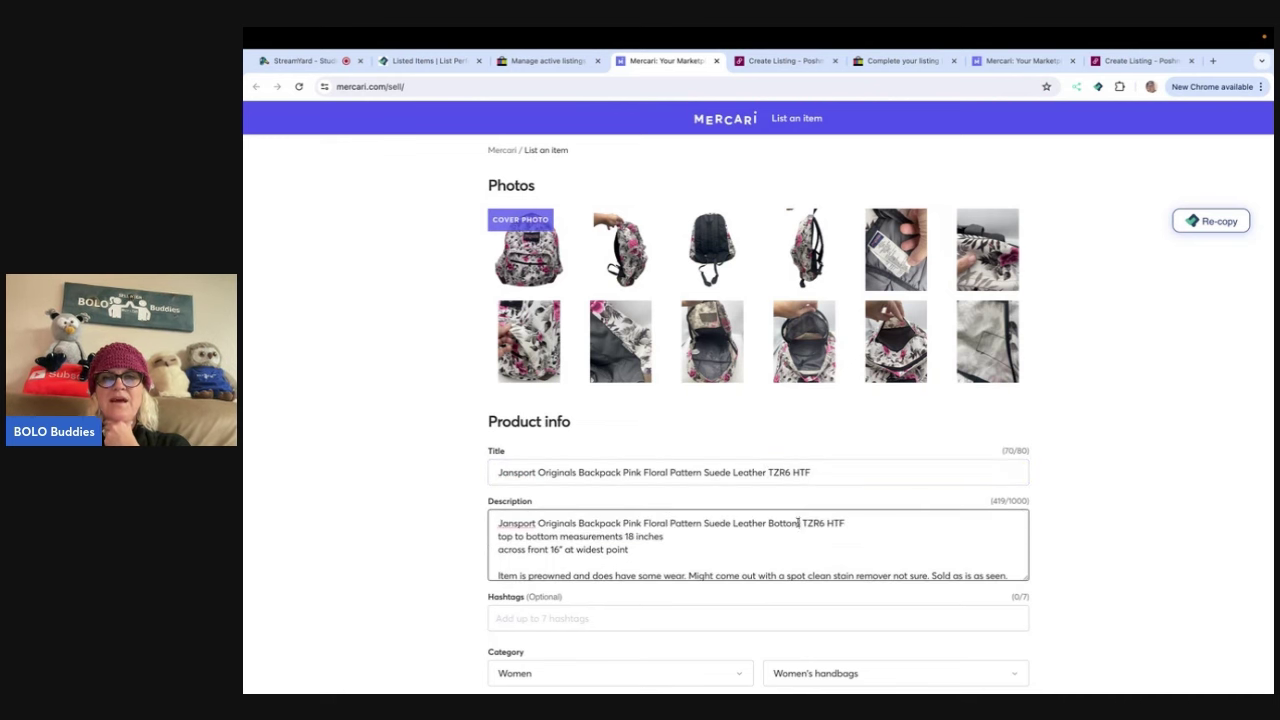
key("BackSpace")
key("BackSpace")
key("BackSpace")
key("BackSpace")
key("BackSpace")
key("BackSpace")
key("BackSpace")
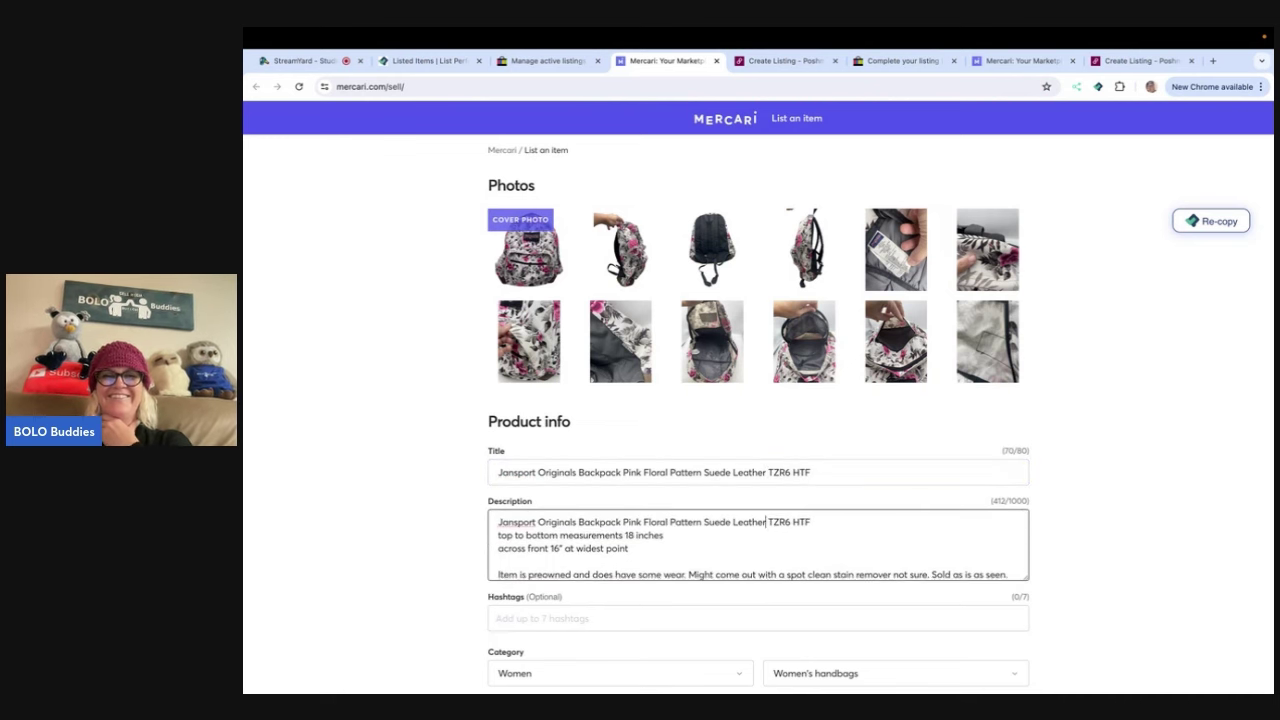
- Try to list the JanSport backpack on Mercari with the shortened title and description
scroll(799, 515, "down", 5)
scroll(799, 513, "down", 15)
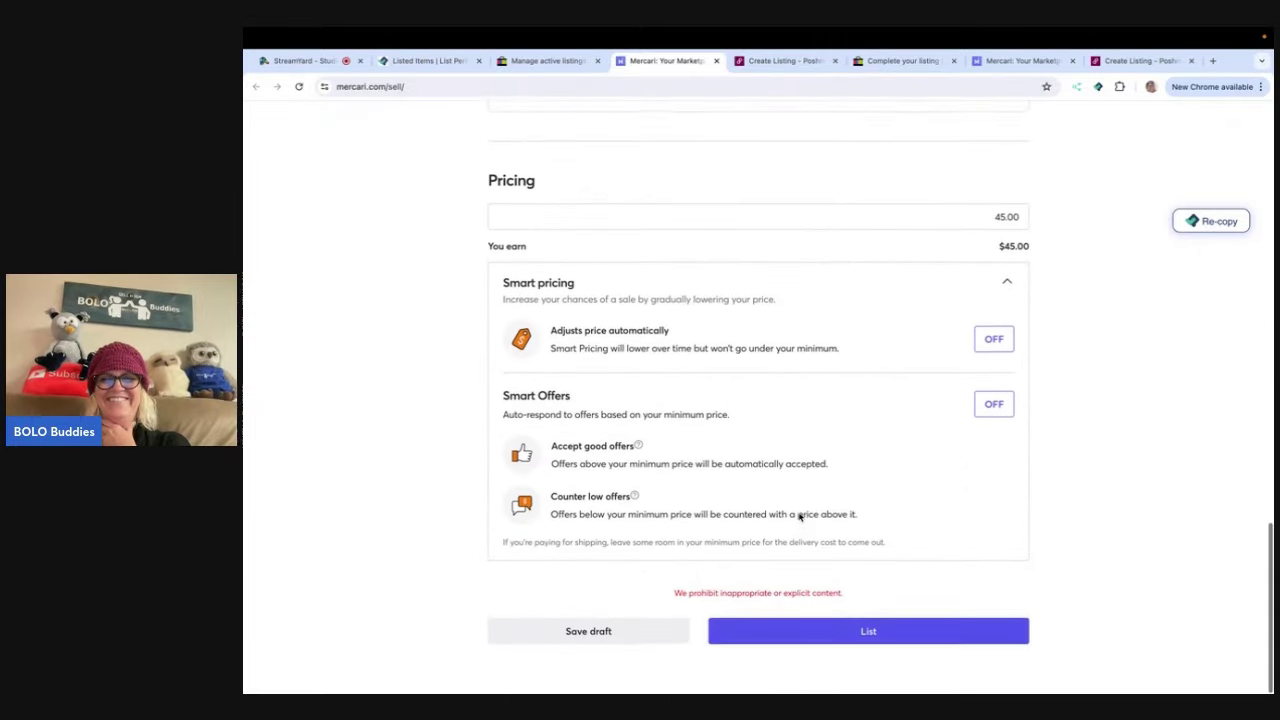
left_click(829, 637)
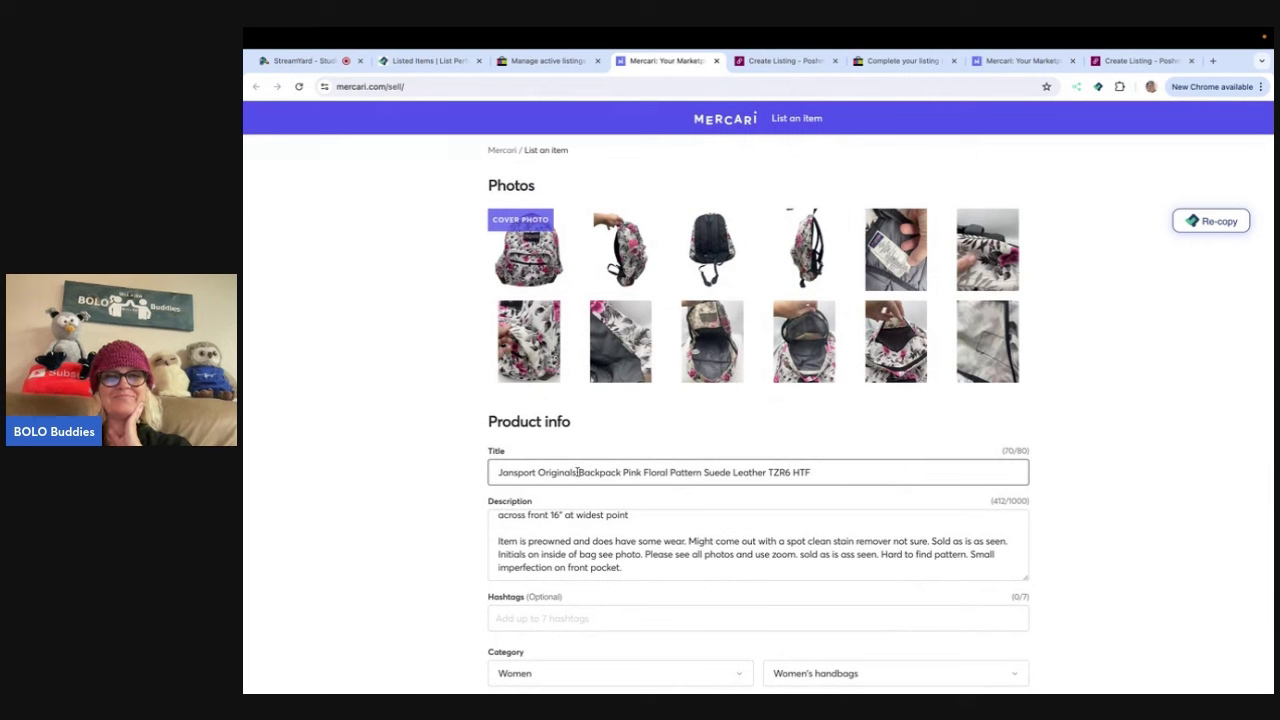
- Remove the word "Originals" from the JanSport backpack's Mercari title and from the first line of its description
key("BackSpace")
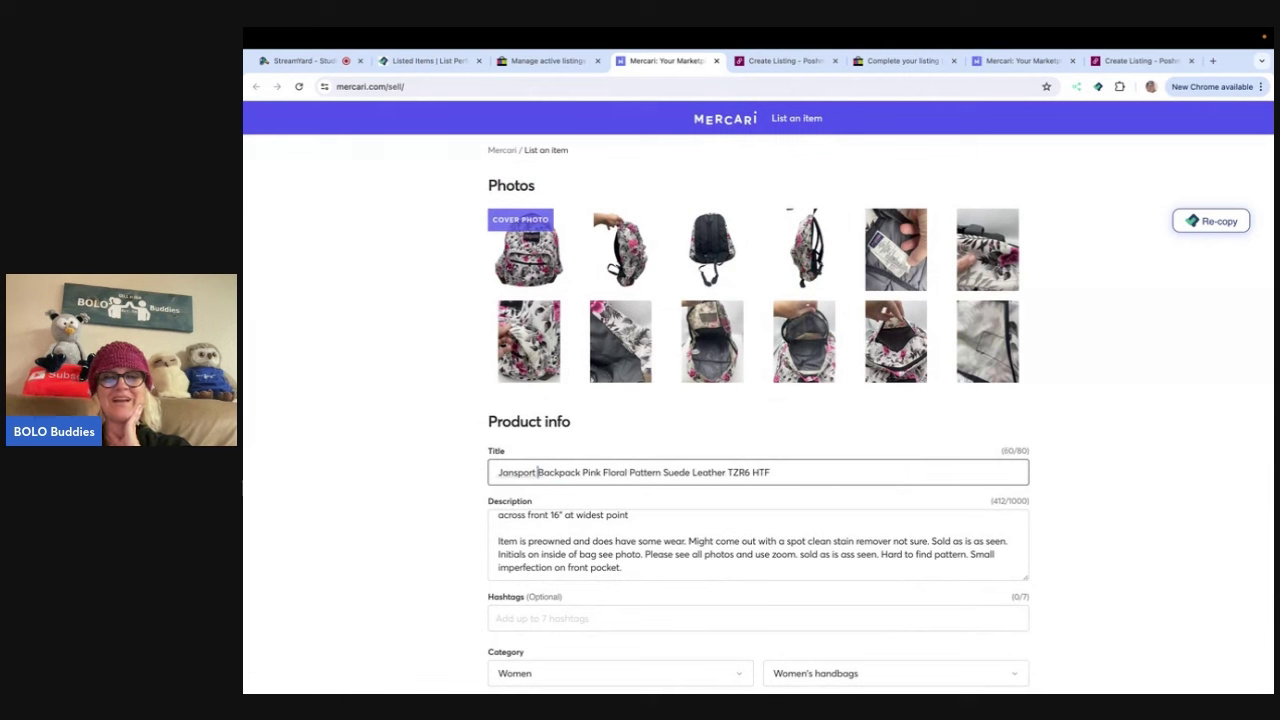
left_click(678, 516)
scroll(706, 527, "up", 2)
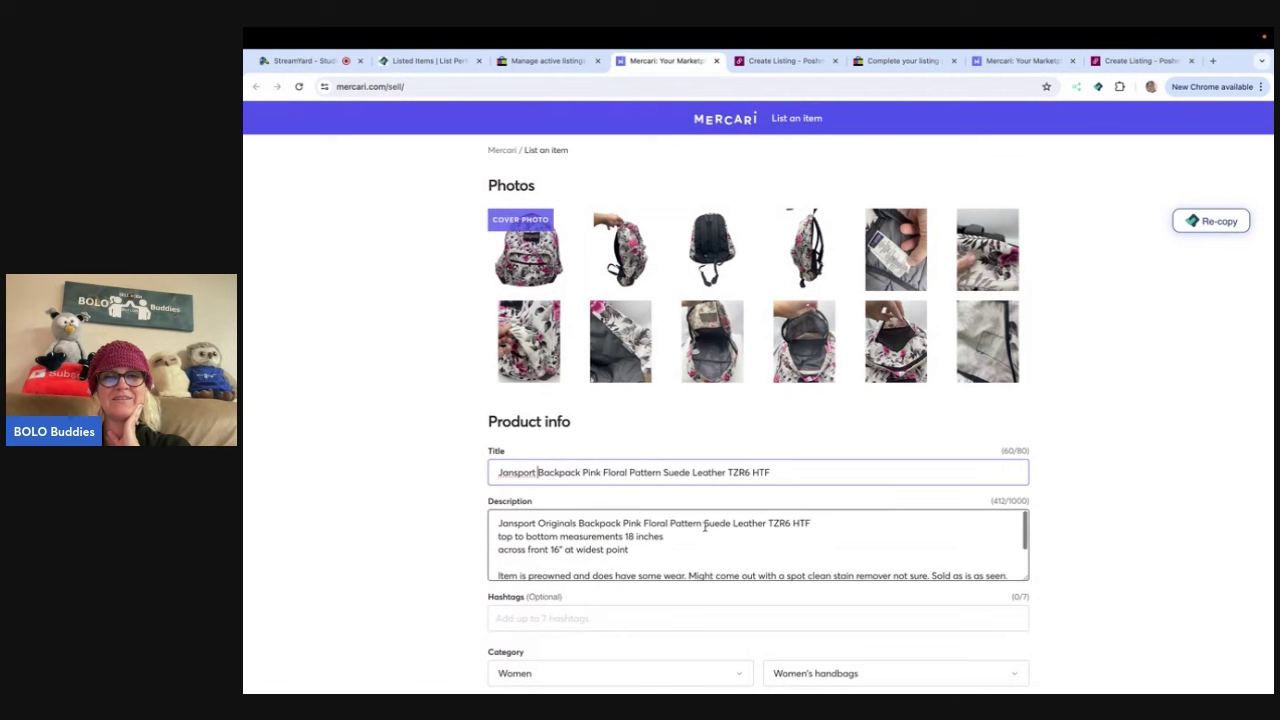
double_click(575, 522)
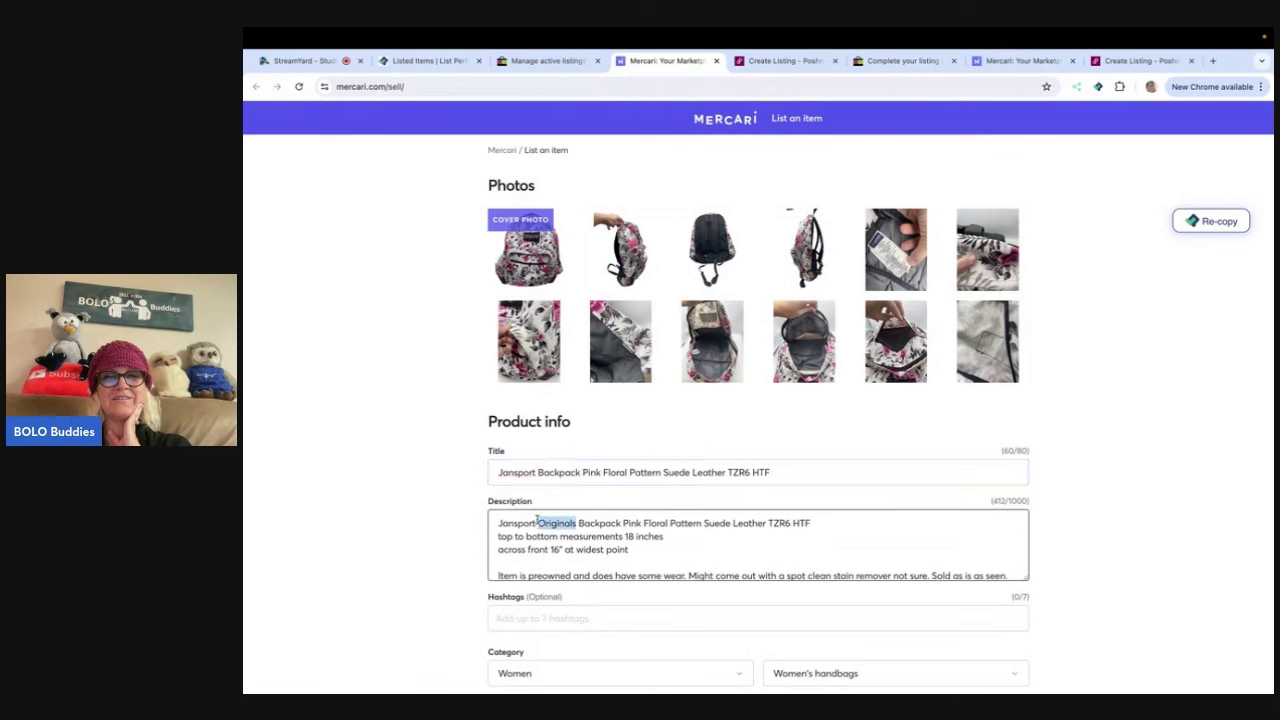
key("BackSpace")
- Delete "top to bottom" from the measurements line of the JanSport backpack's Mercari description
scroll(655, 561, "down", 1)
scroll(655, 561, "up", 1)
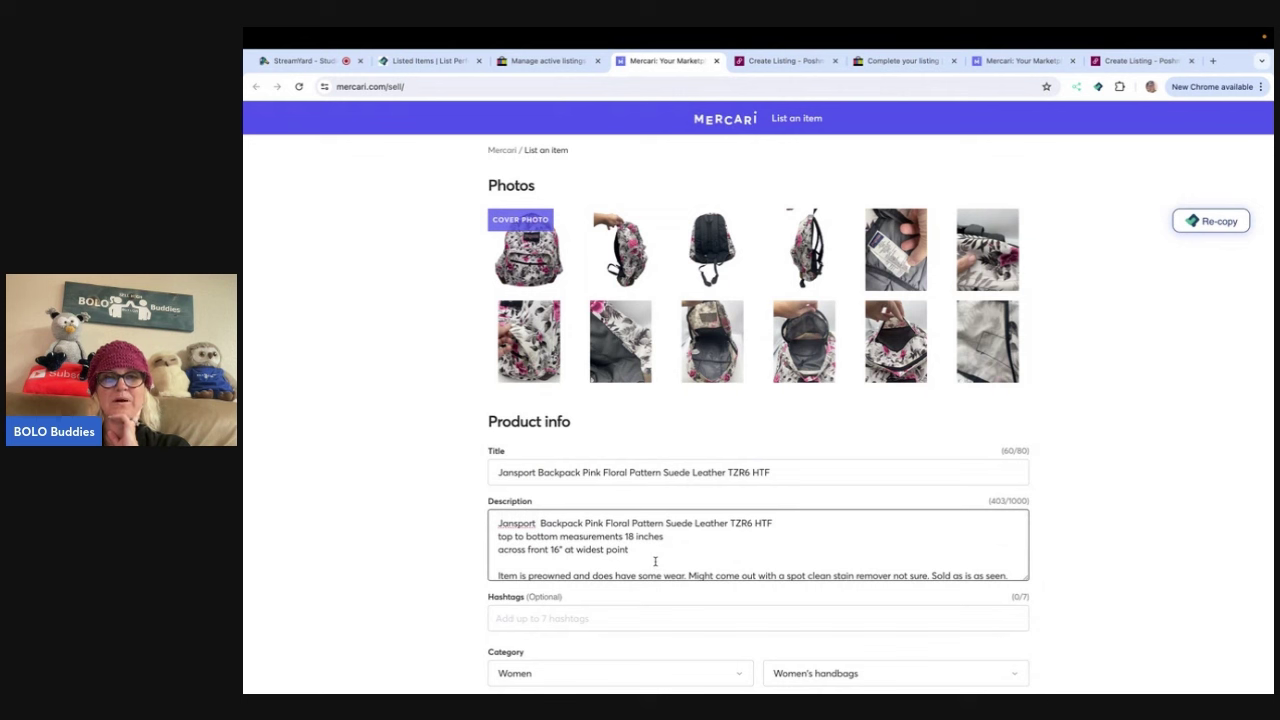
left_click_drag(557, 537, 494, 537)
key("BackSpace")
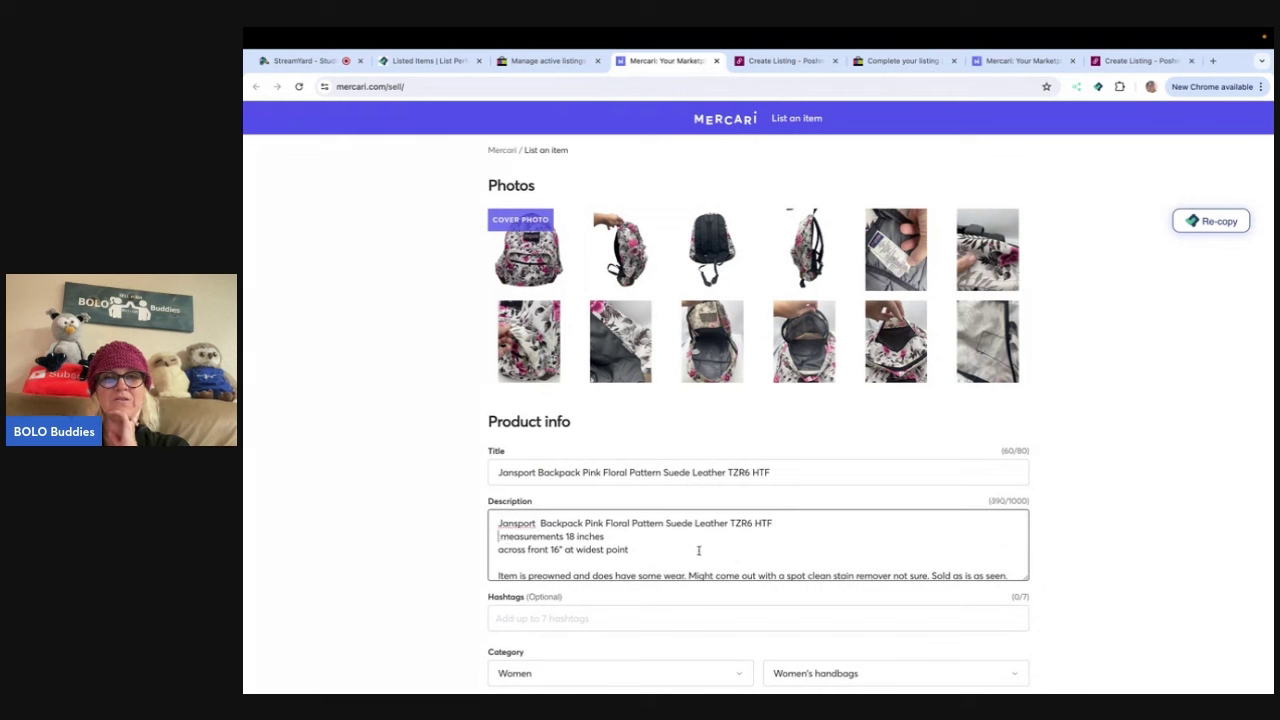
- Review the rest of the JanSport backpack's Mercari description and try to list the item with the trimmed wording
scroll(698, 551, "down", 2)
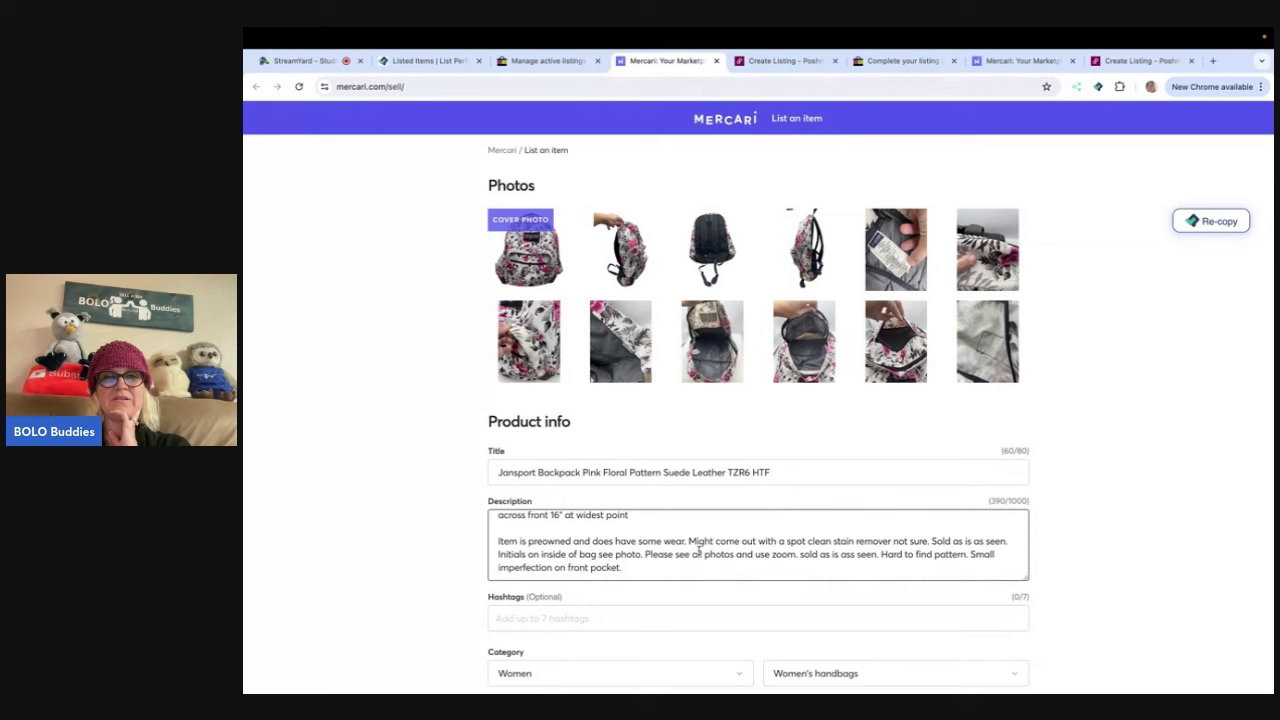
scroll(698, 597, "down", 1)
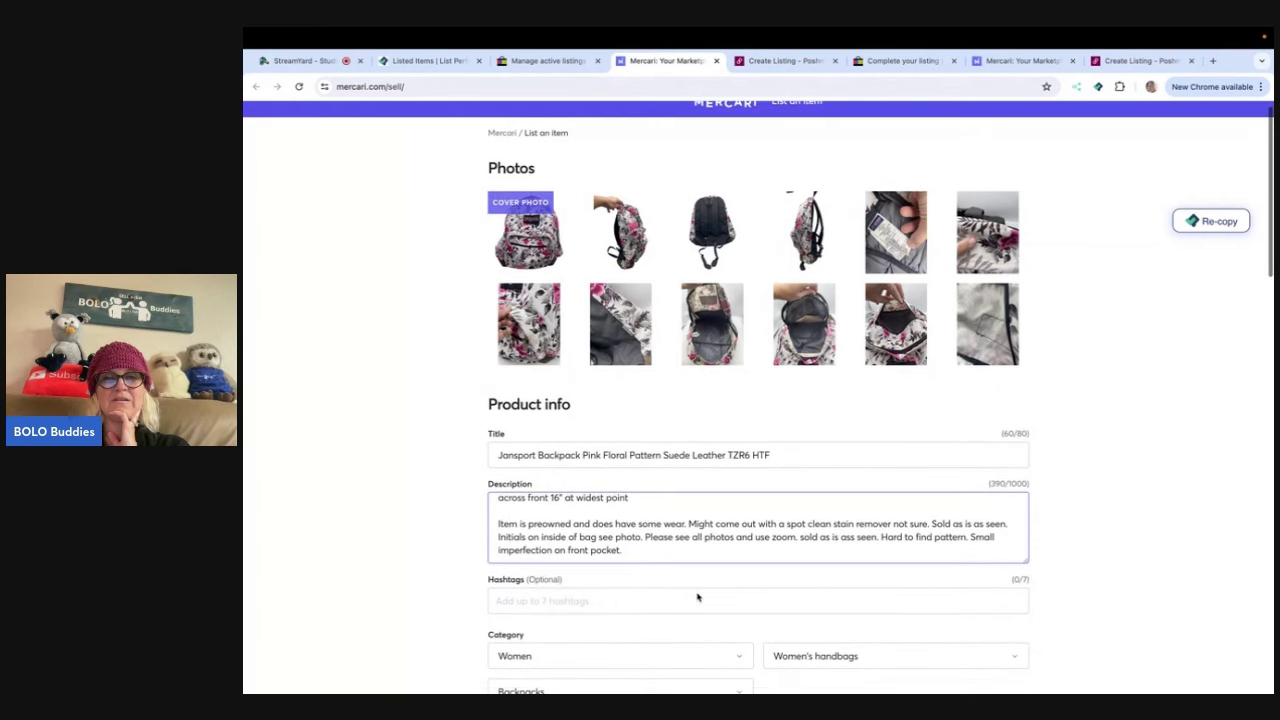
scroll(698, 597, "down", 15)
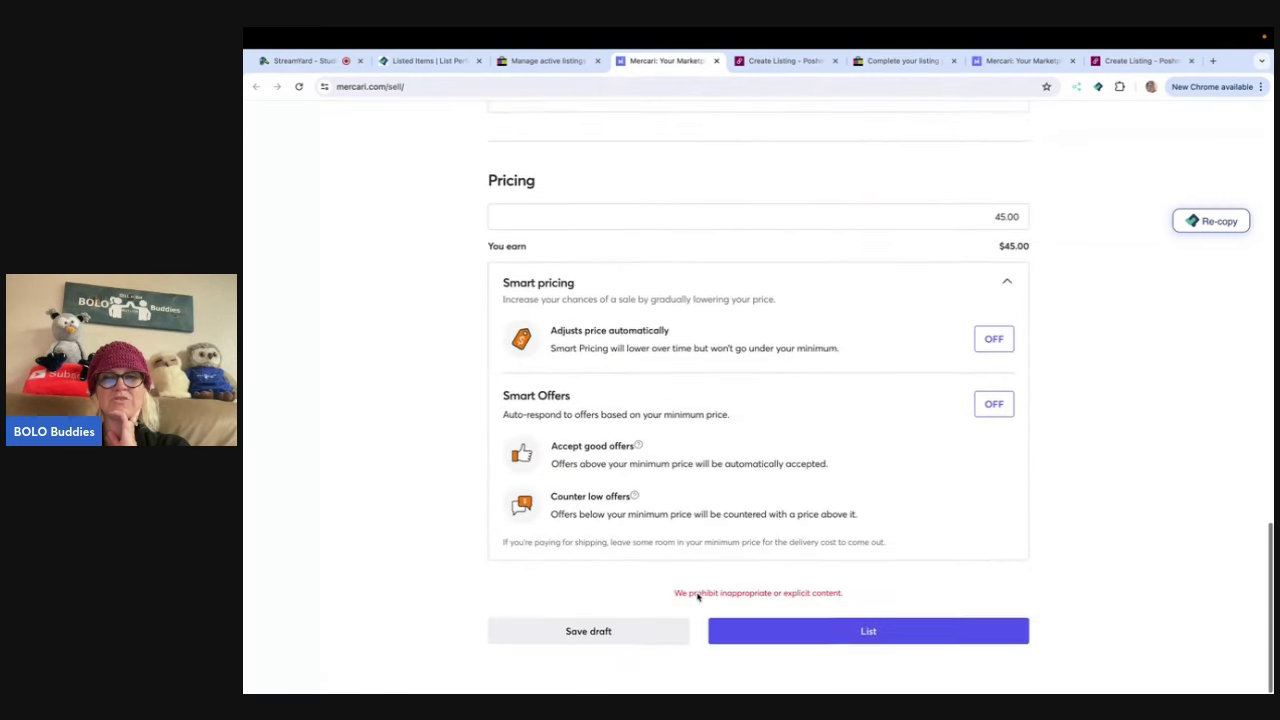
left_click(808, 638)
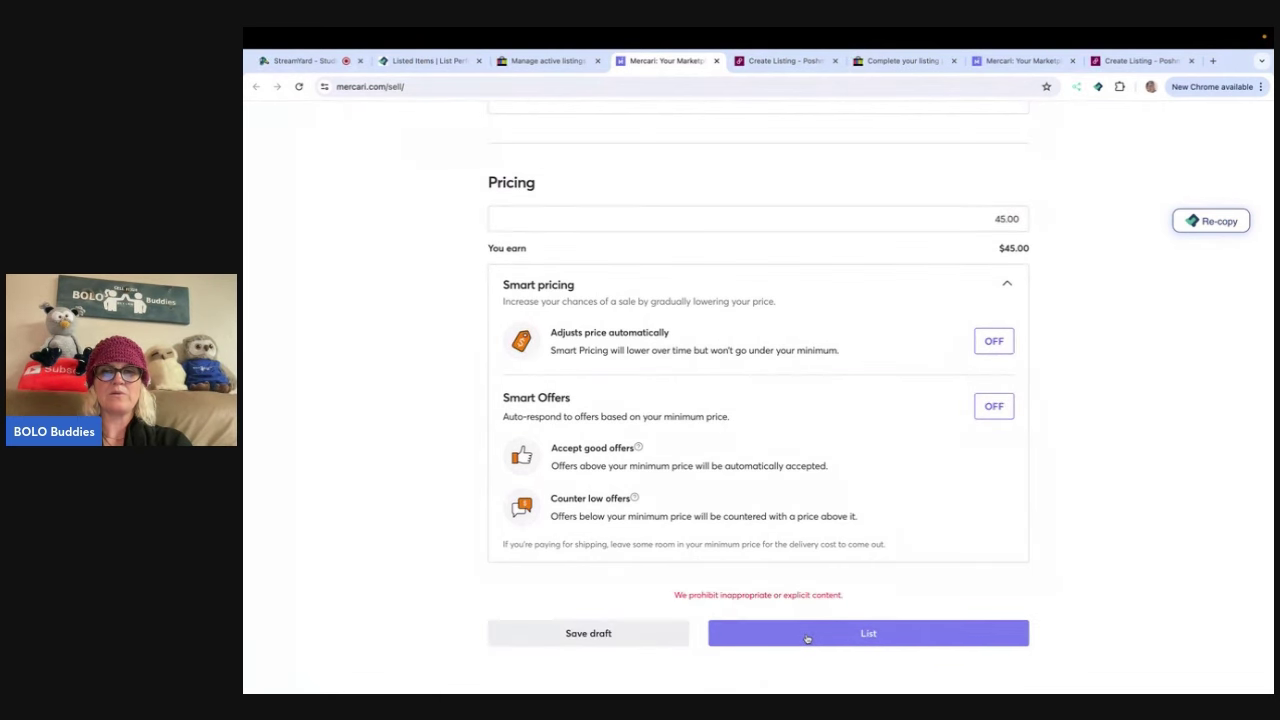
- Replace "and does have some wear." with "see photos for condition." in the backpack's Mercari description and try to list it again
scroll(880, 458, "up", 15)
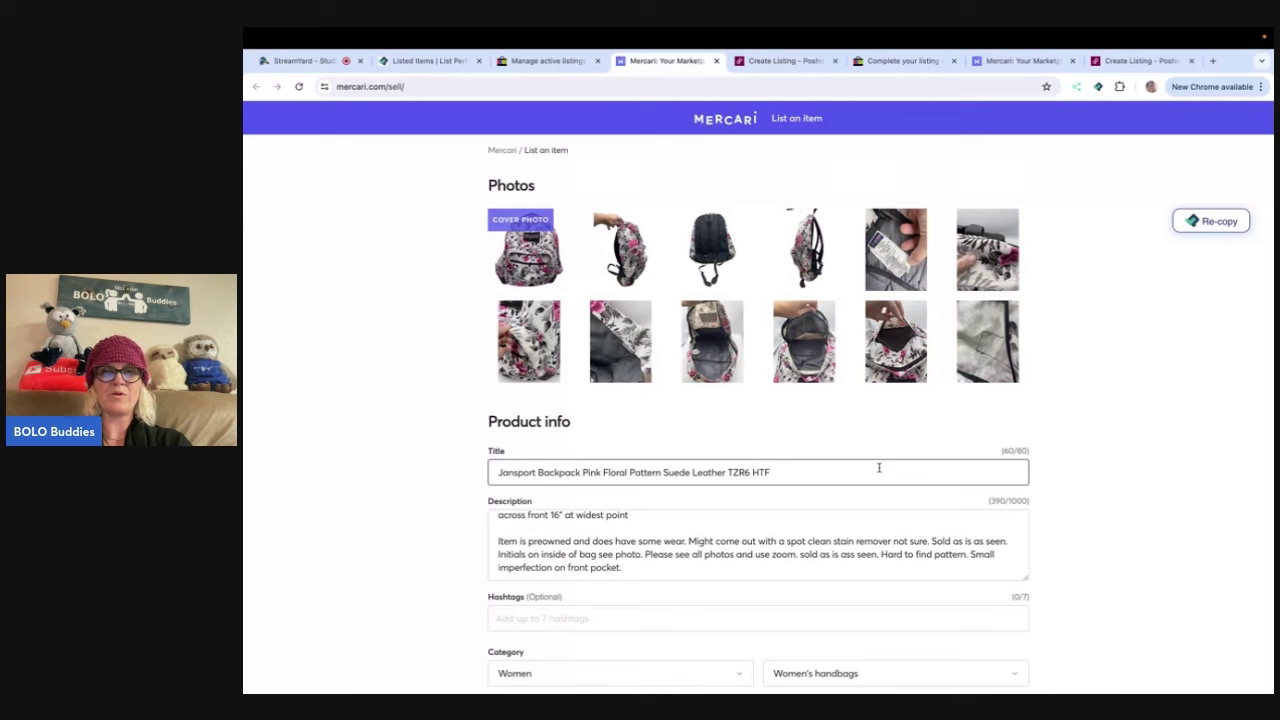
left_click(749, 543)
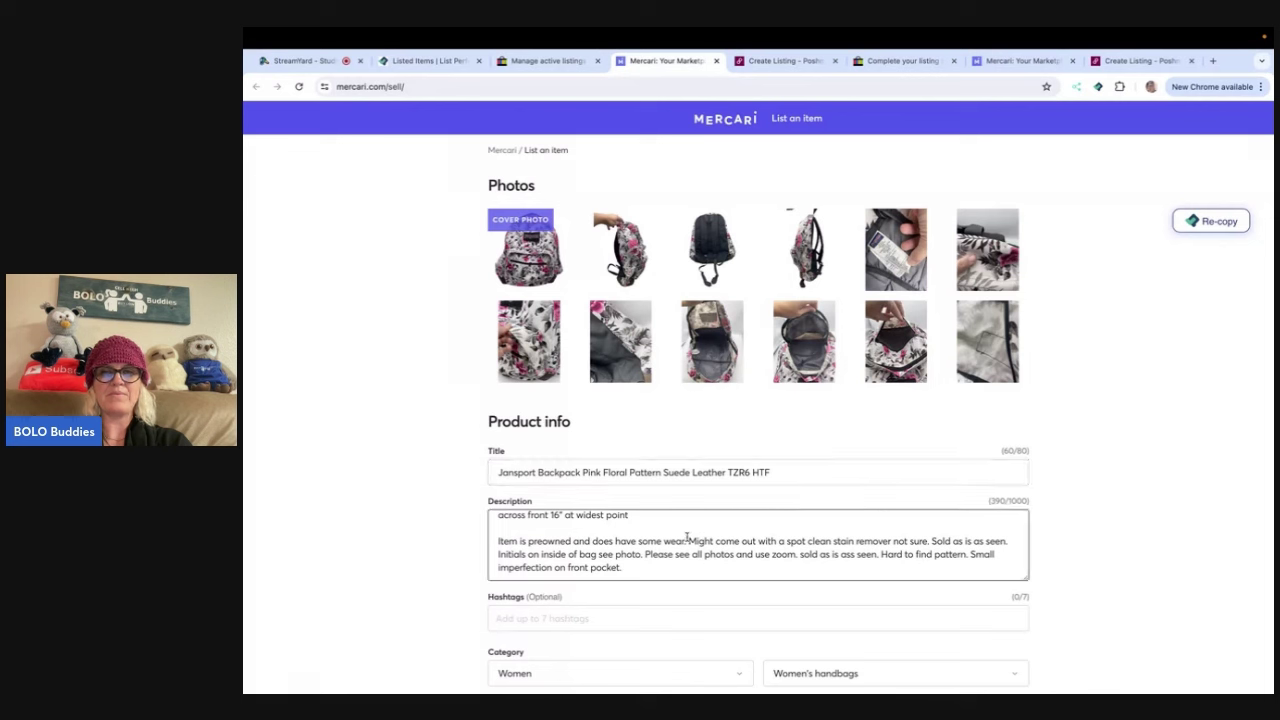
left_click_drag(687, 541, 573, 541)
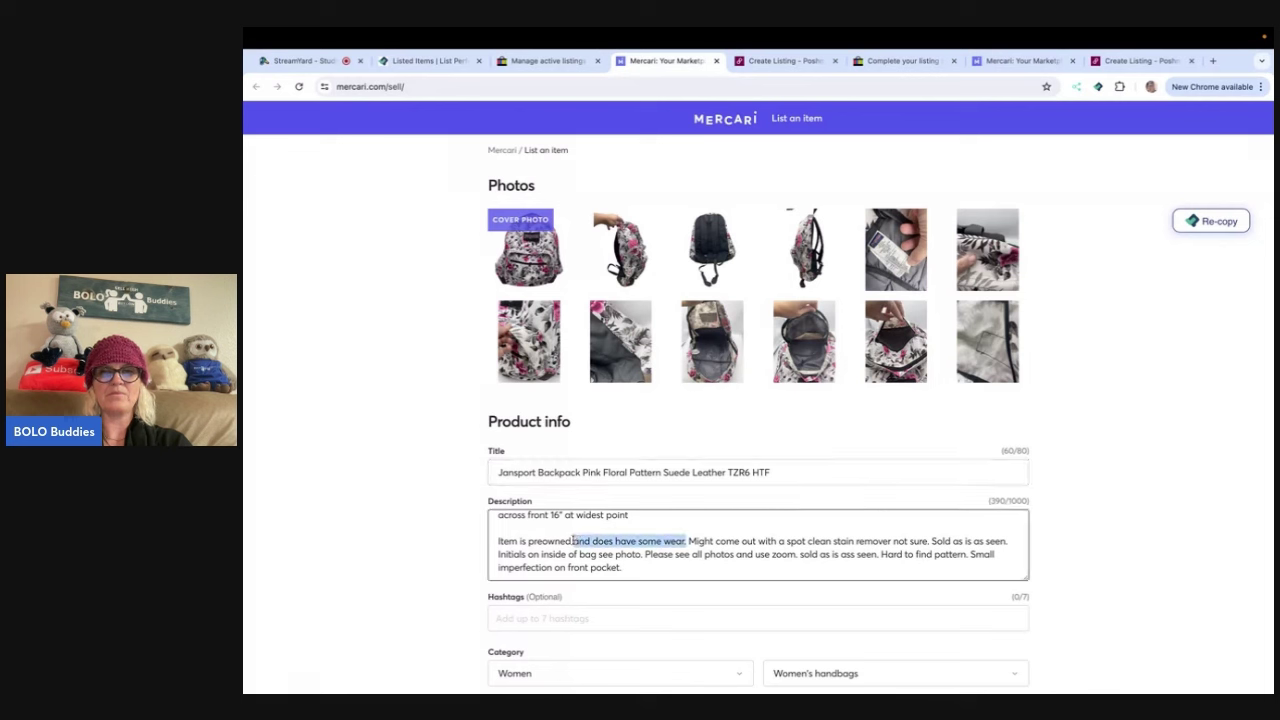
key("BackSpace")
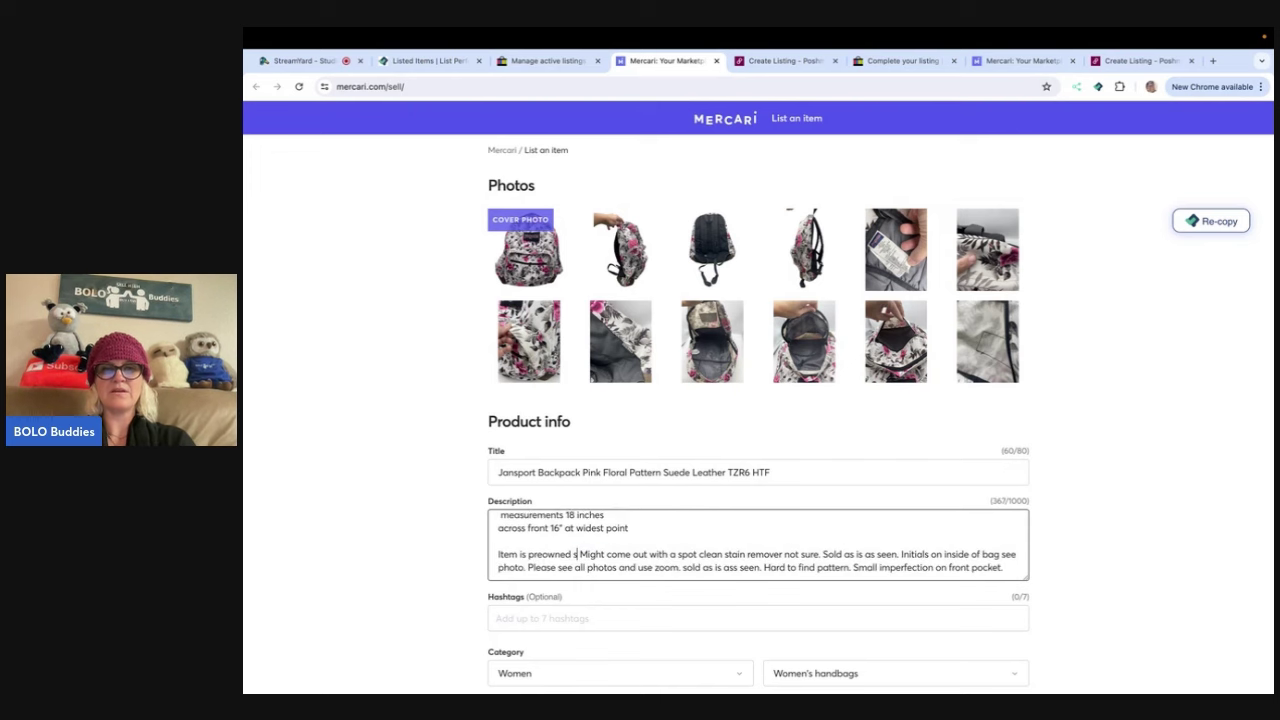
type("see photos for condit")
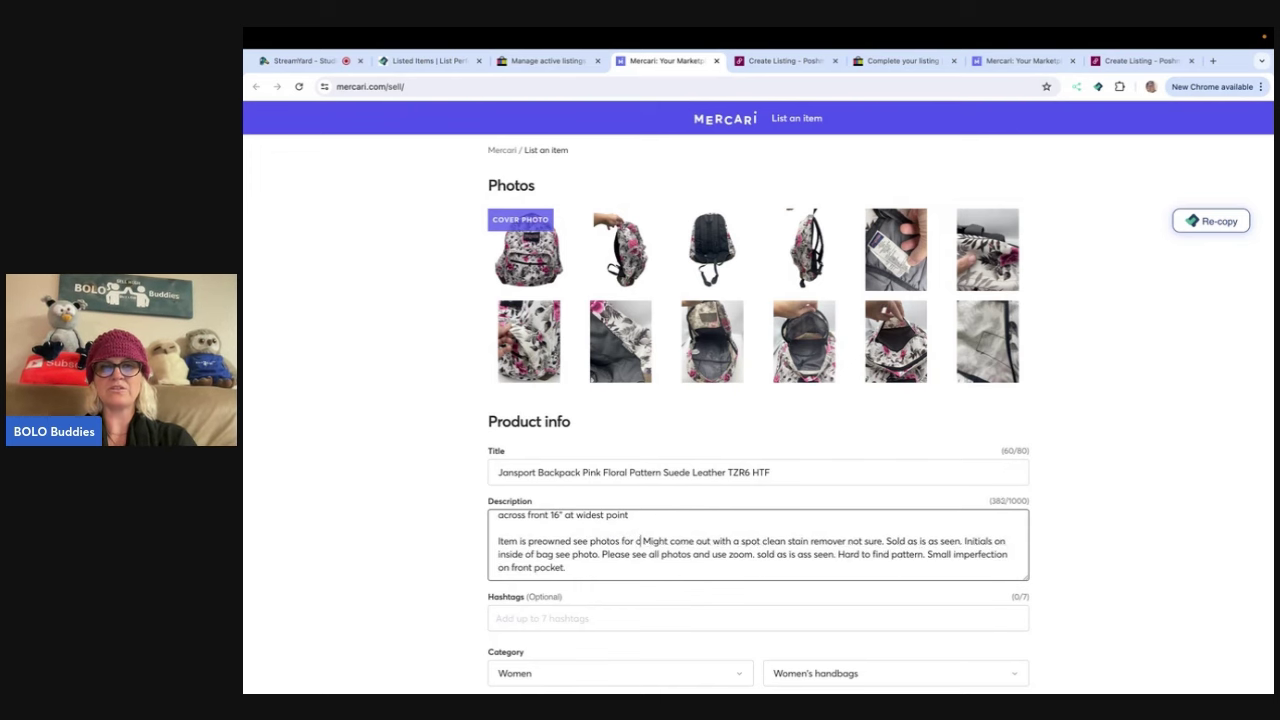
type("ion.")
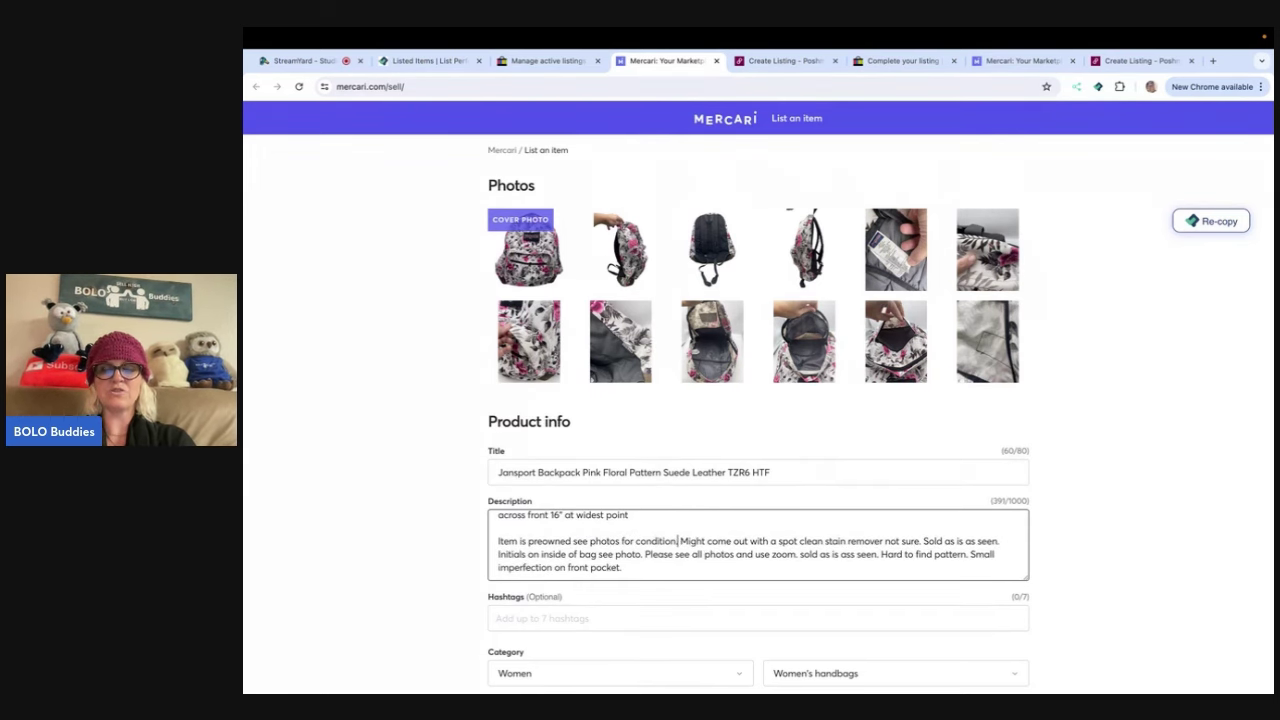
scroll(686, 490, "down", 15)
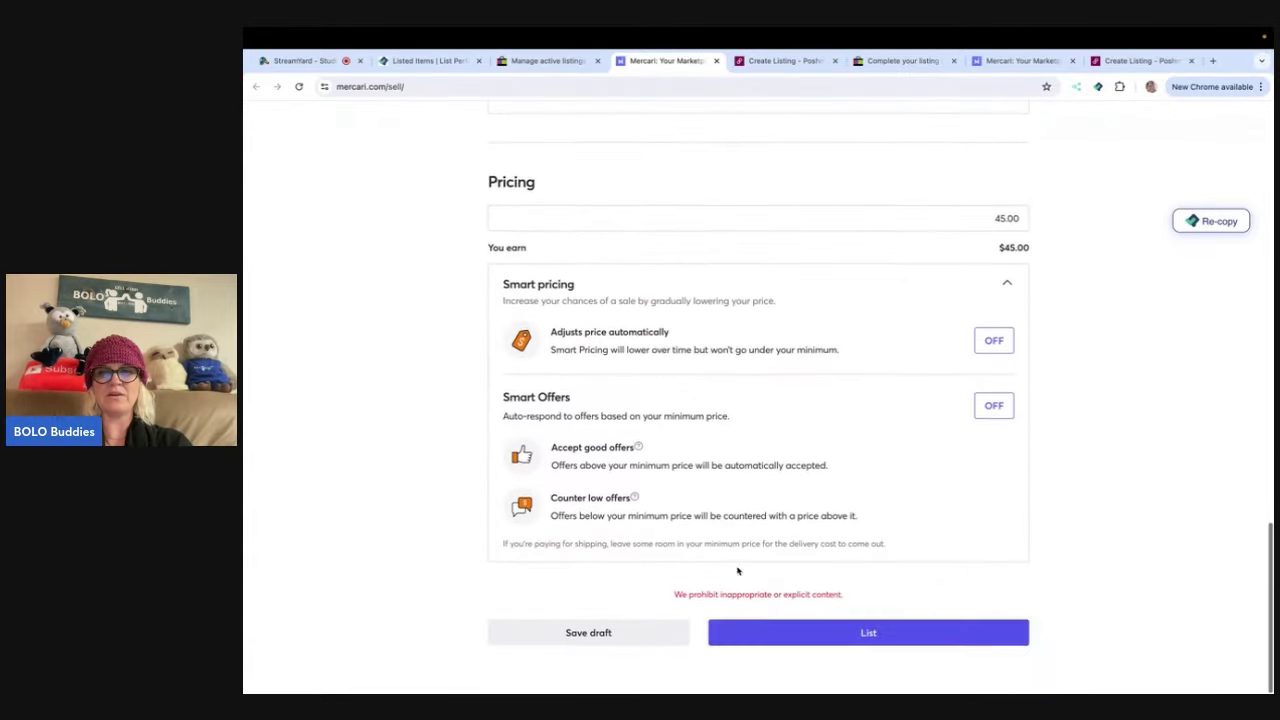
left_click(833, 633)
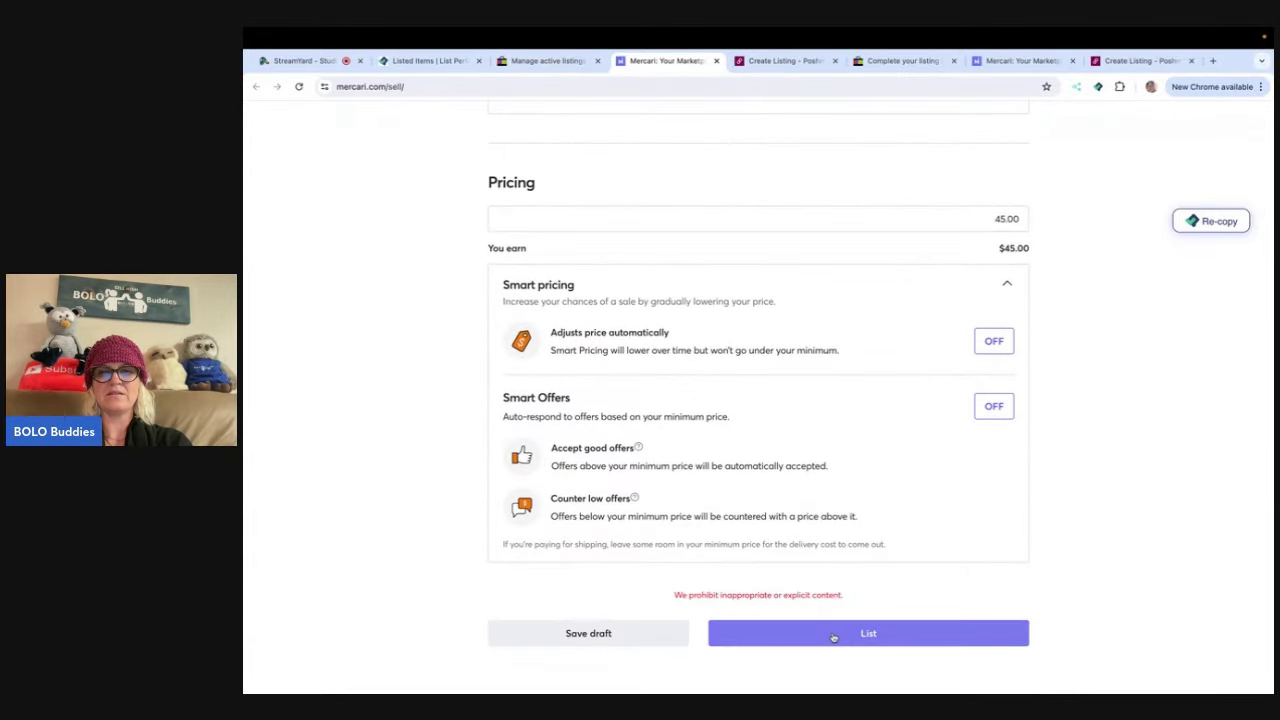
- Remove "TZR6" from the backpack's Mercari title, submit the listing, and close its page
scroll(850, 523, "up", 10)
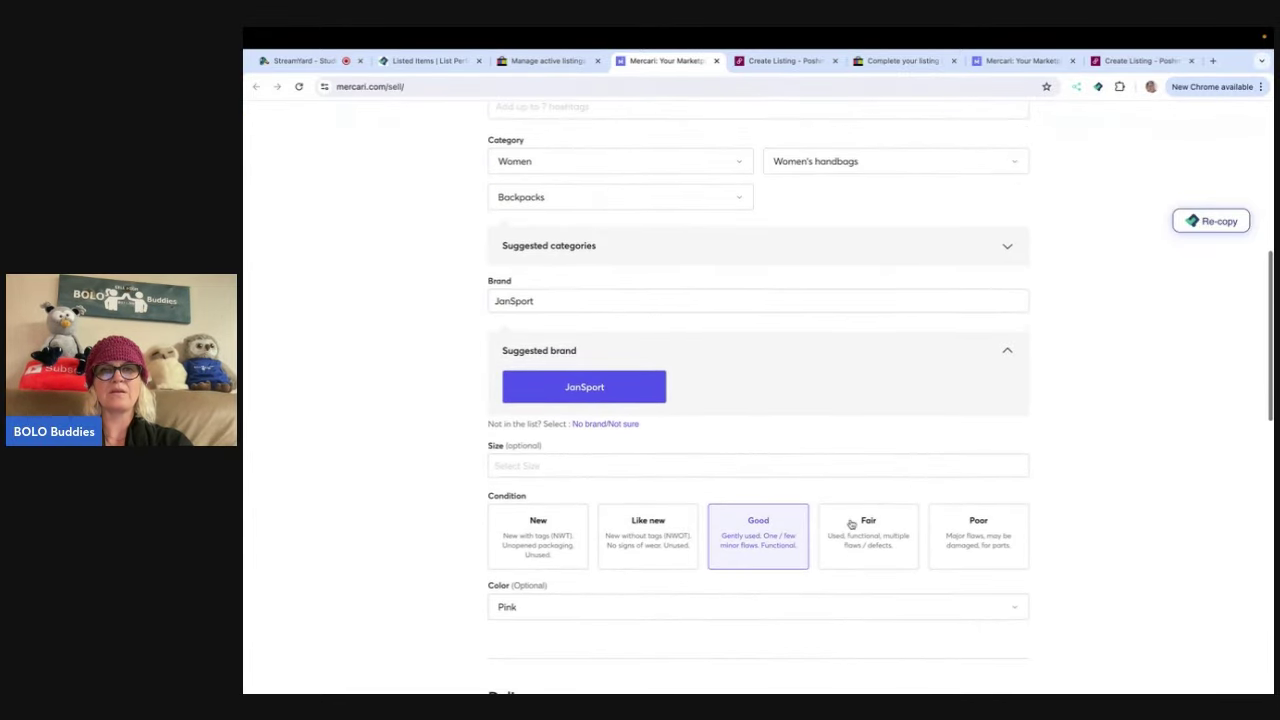
scroll(850, 523, "up", 5)
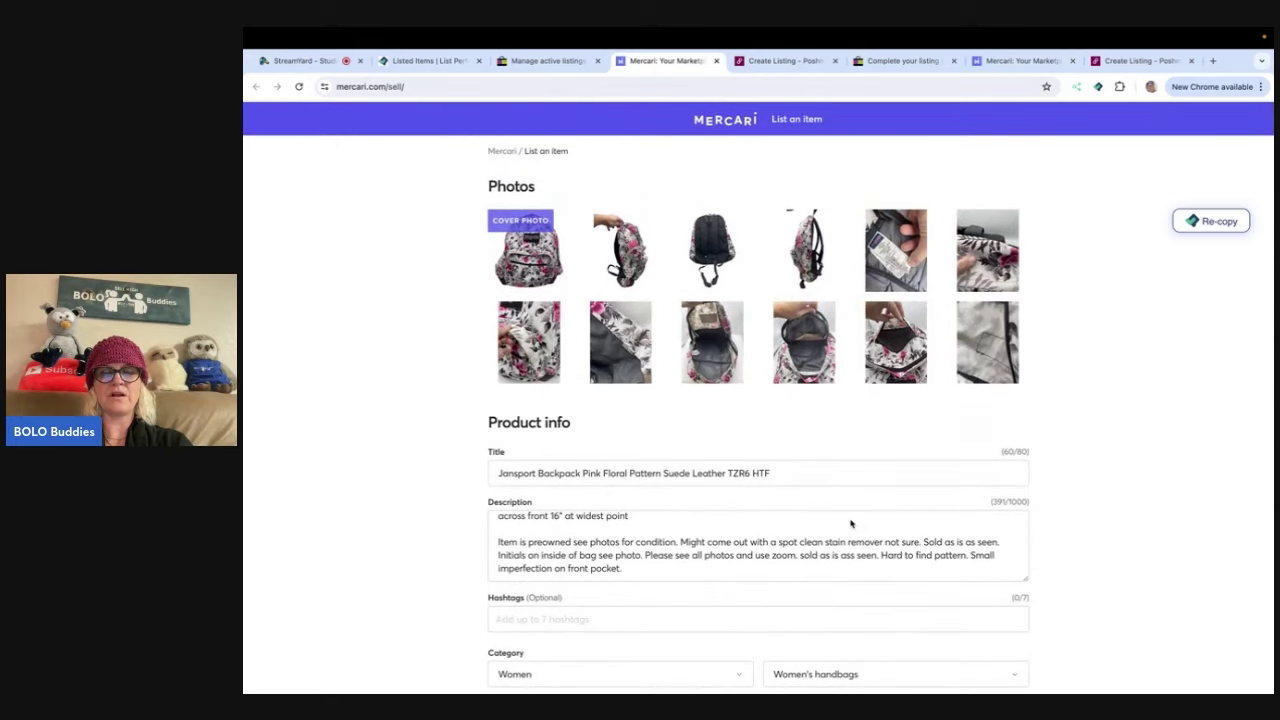
left_click(757, 472)
double_click(750, 472)
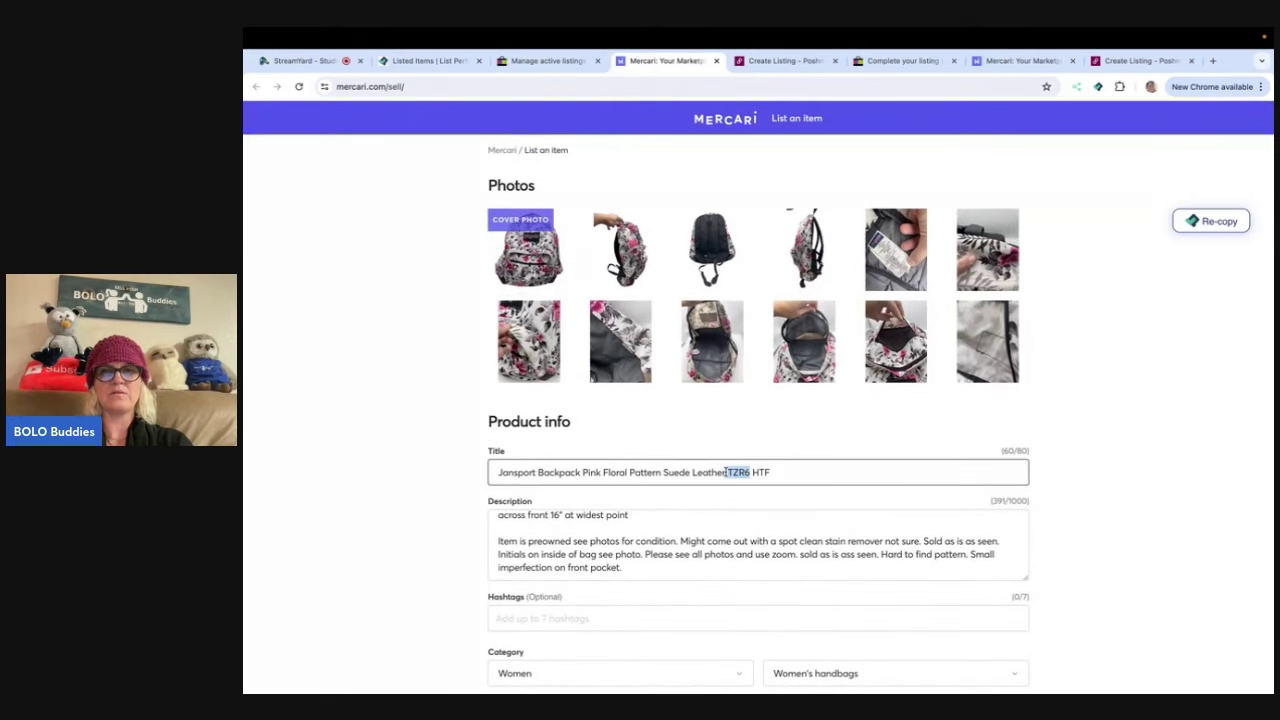
key("BackSpace")
key("BackSpace")
scroll(803, 510, "down", 15)
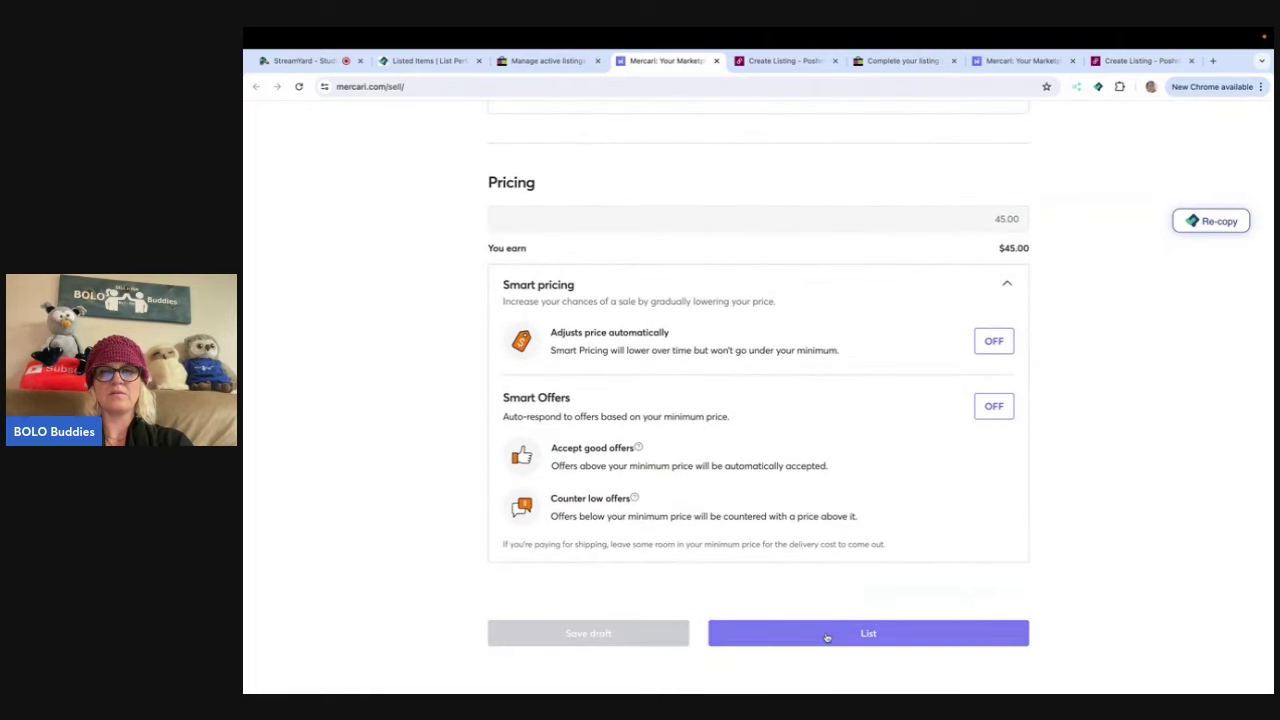
left_click(716, 61)
- On the JanSport backpack's Poshmark listing, set the category to Women Bags with the subcategory Backpacks
scroll(694, 306, "down", 5)
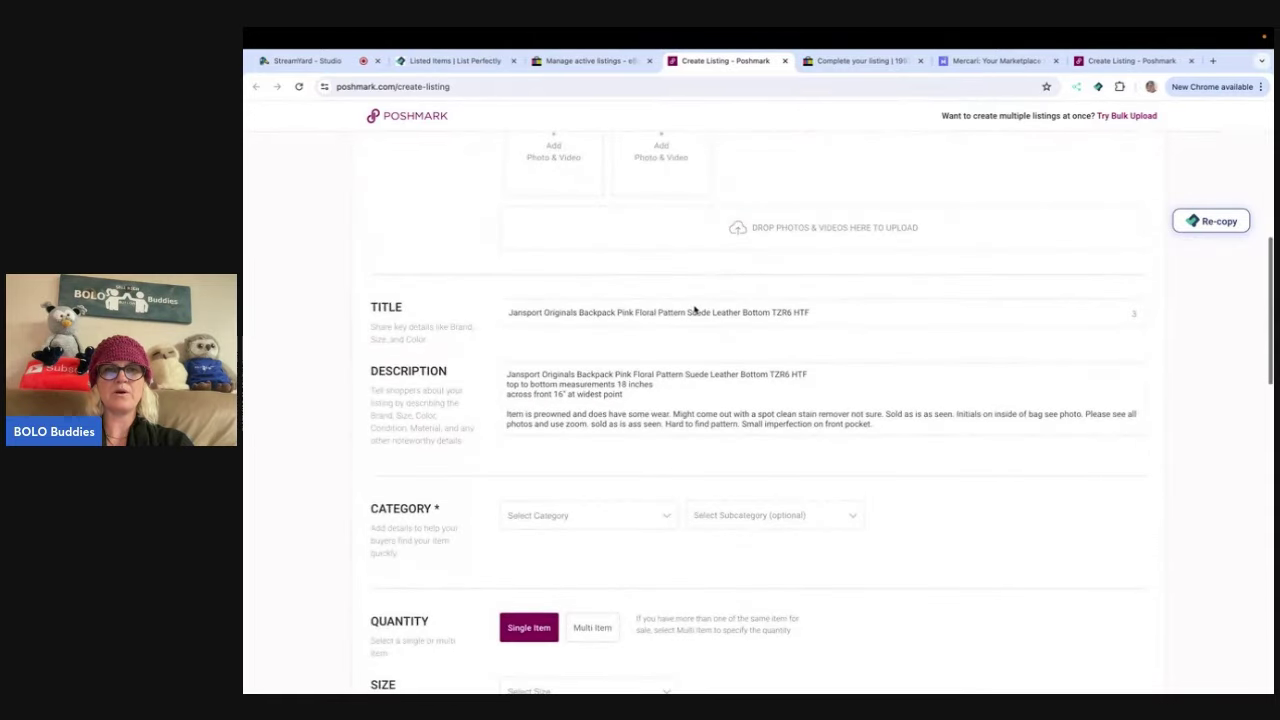
scroll(694, 310, "down", 2)
left_click(658, 362)
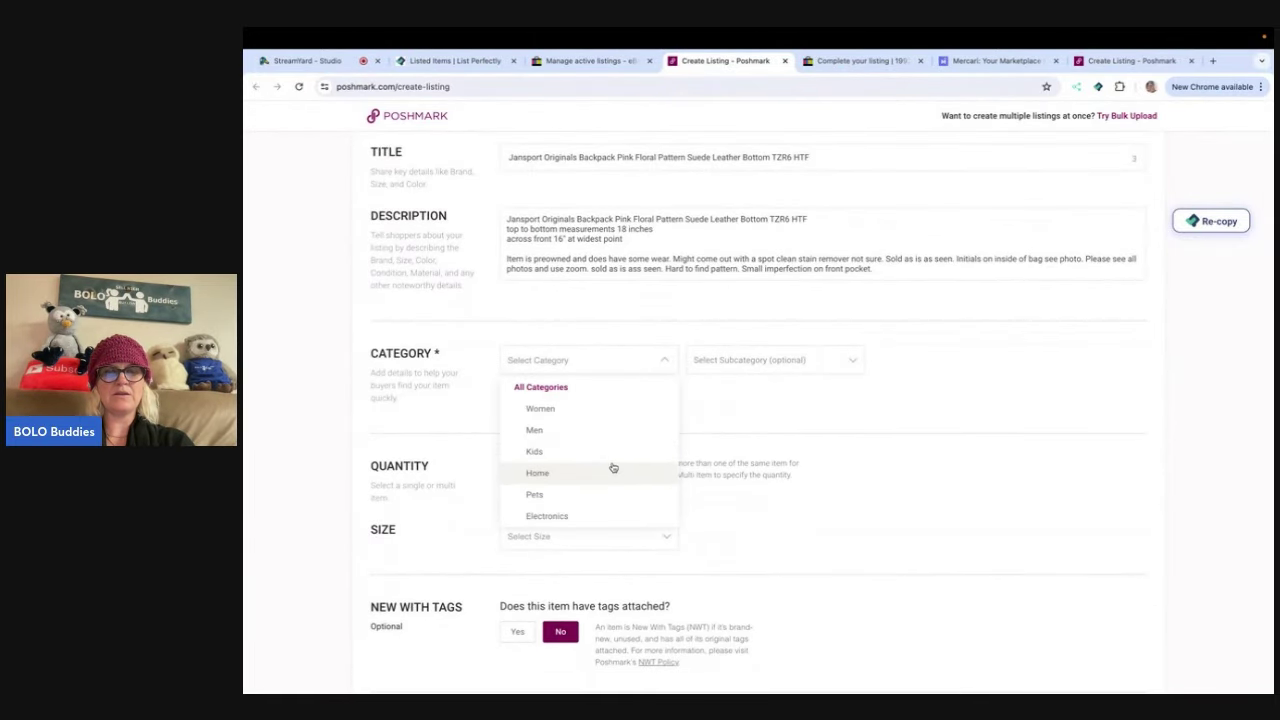
scroll(613, 468, "down", 1)
left_click(596, 396)
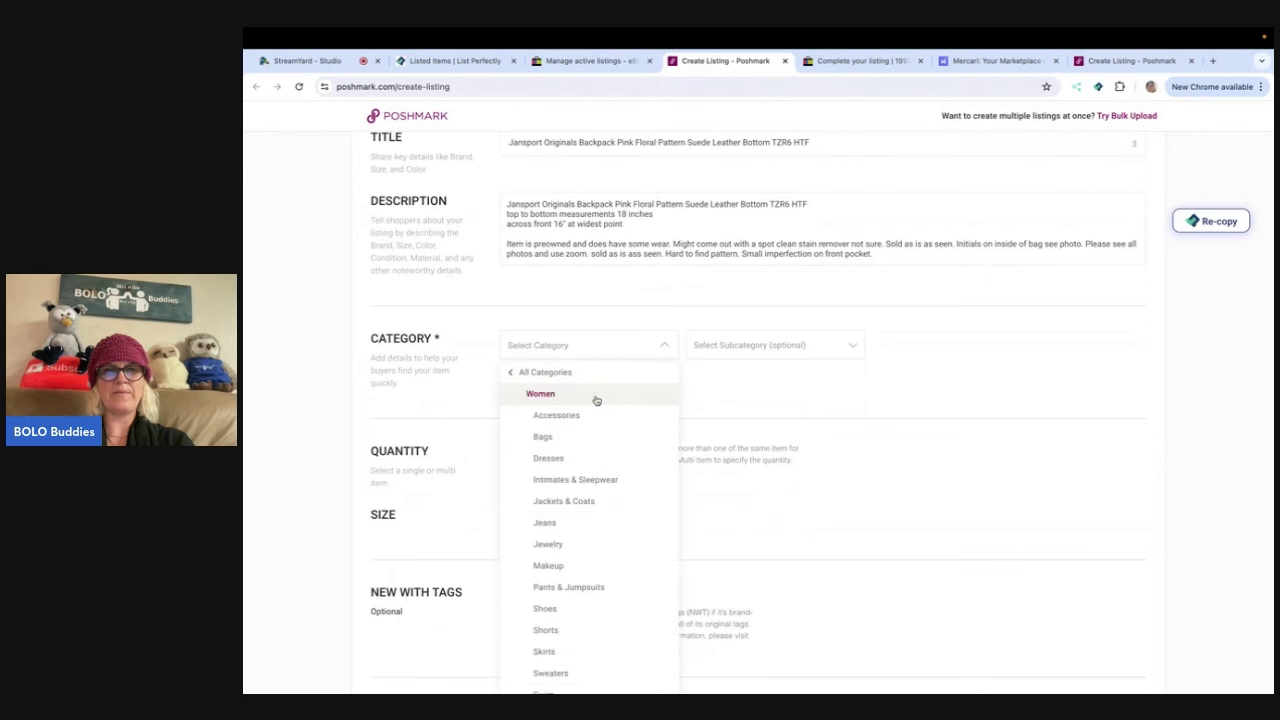
left_click(614, 415)
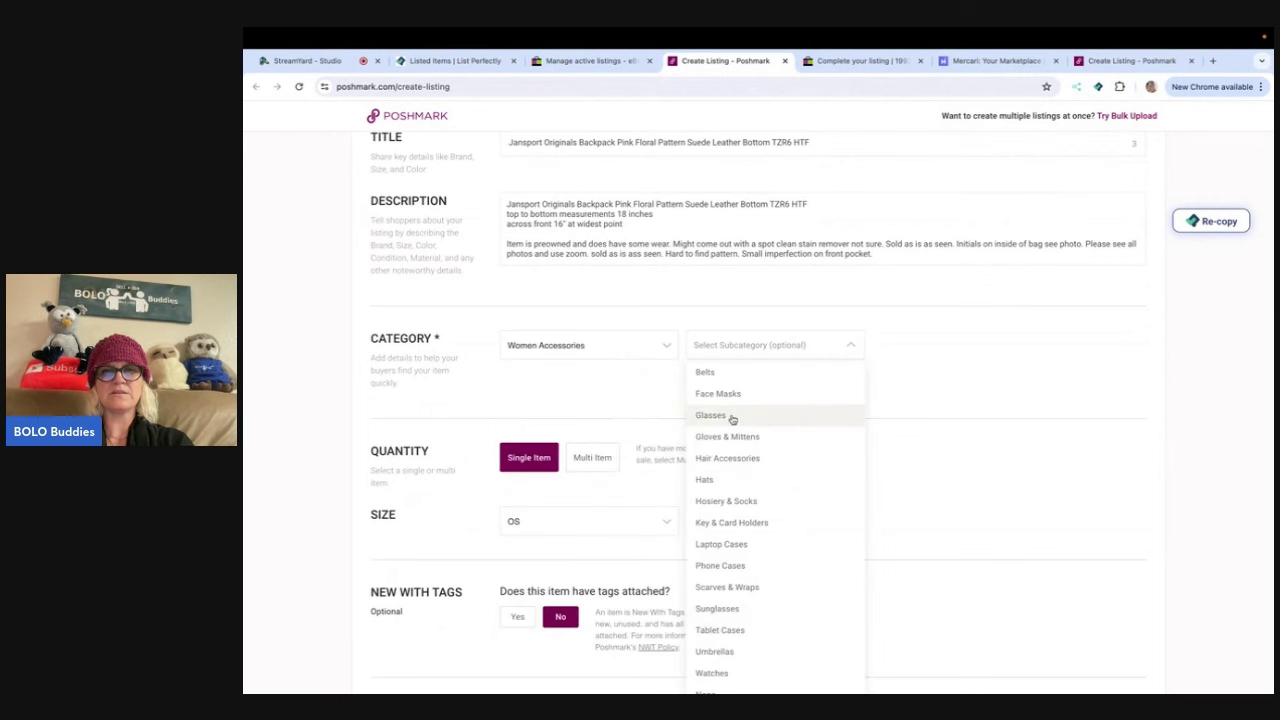
left_click(640, 349)
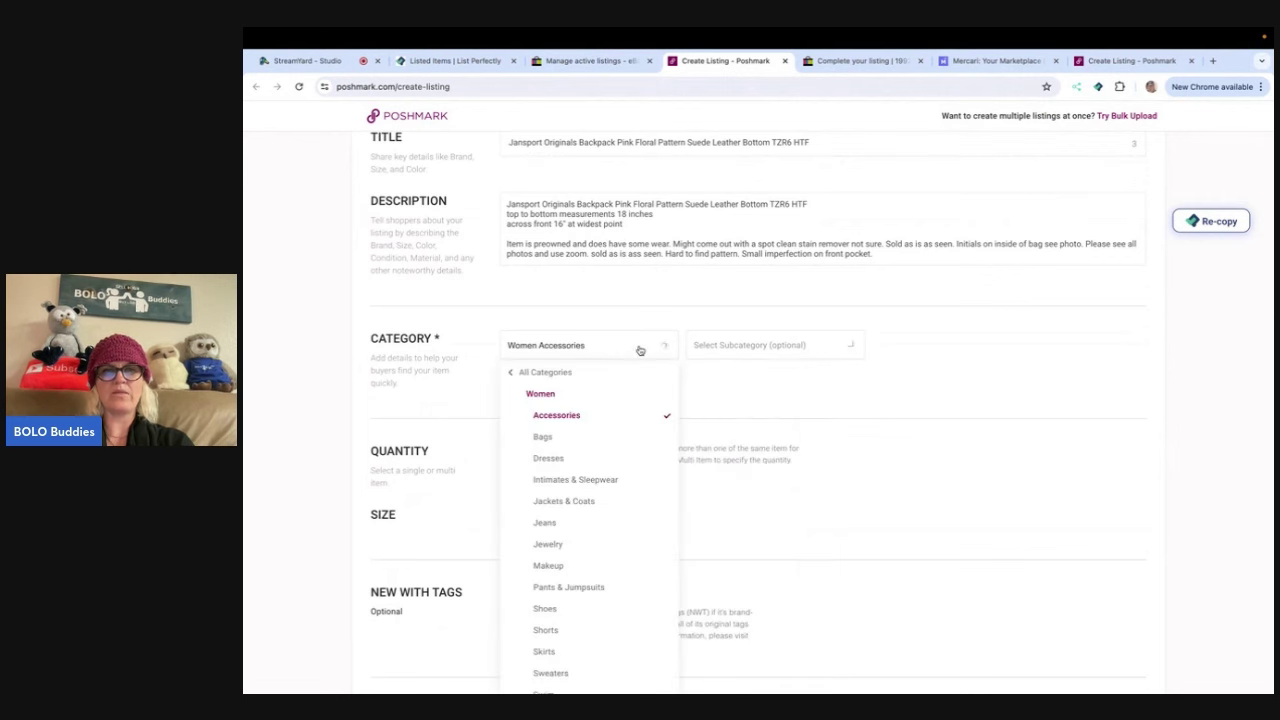
left_click(585, 437)
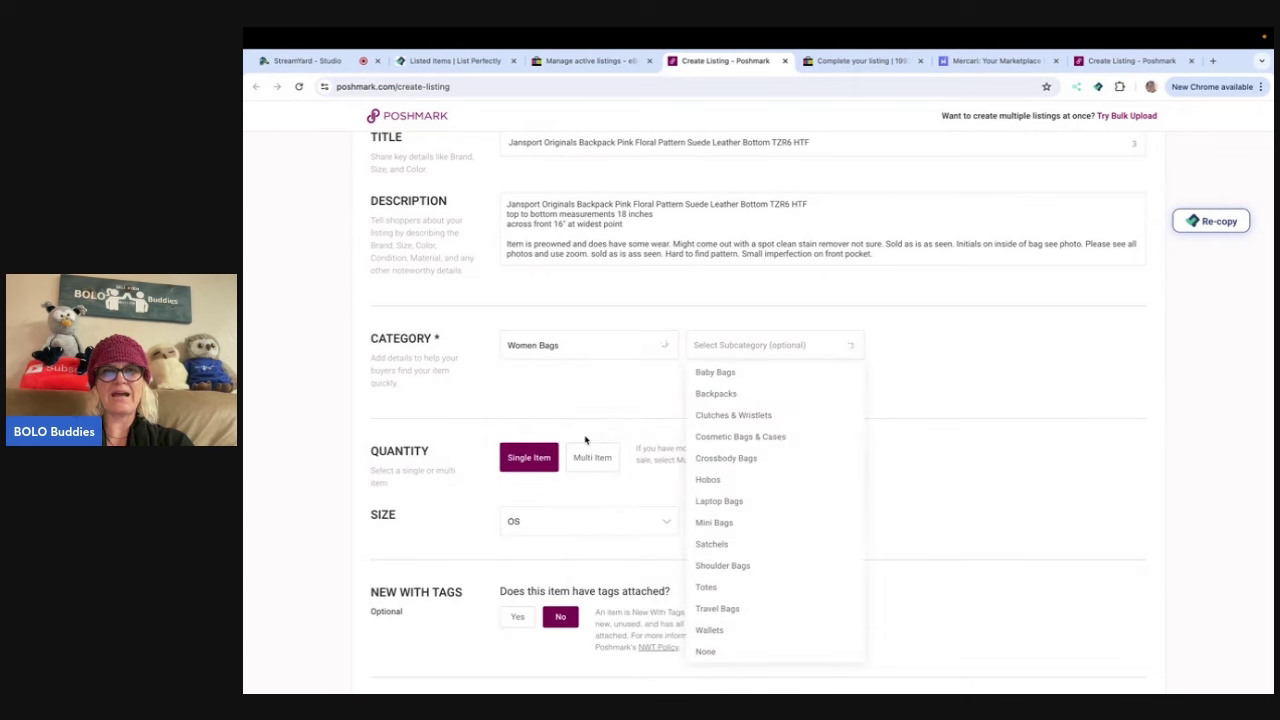
left_click(710, 397)
- Publish the JanSport backpack listing on Poshmark without extra sharing and close its page
scroll(710, 400, "down", 7)
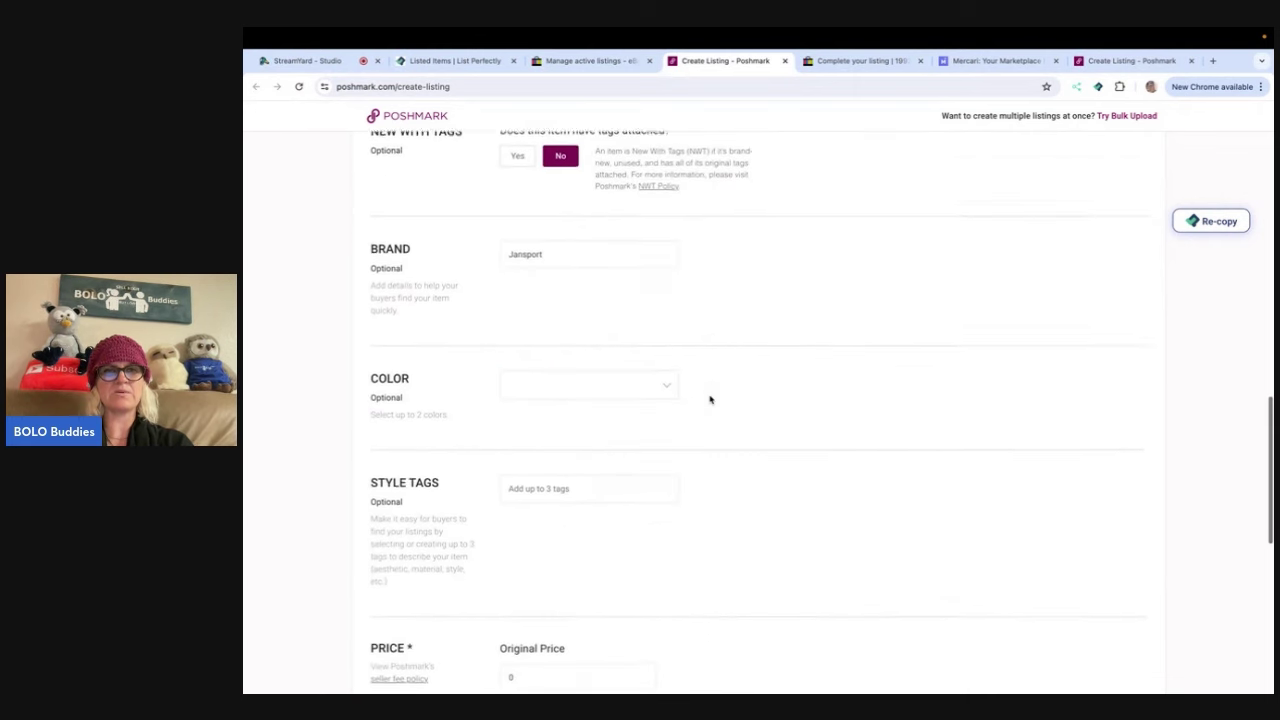
scroll(710, 400, "down", 5)
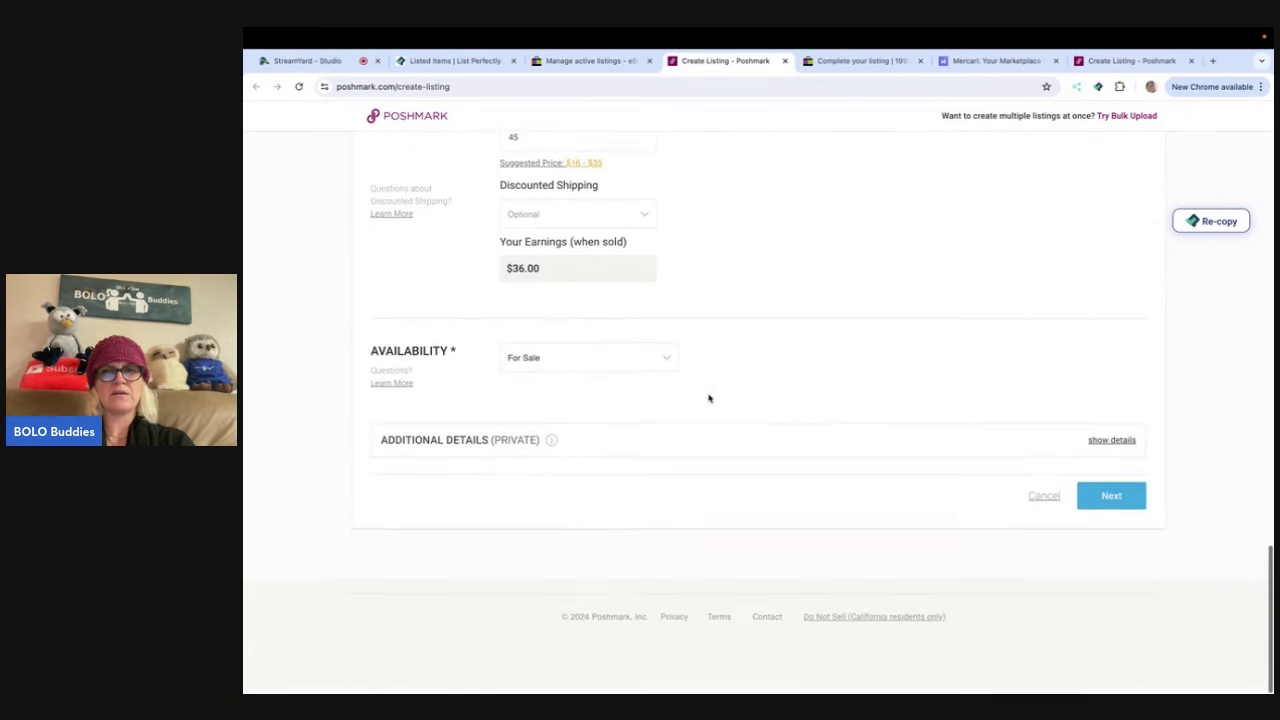
left_click(1105, 502)
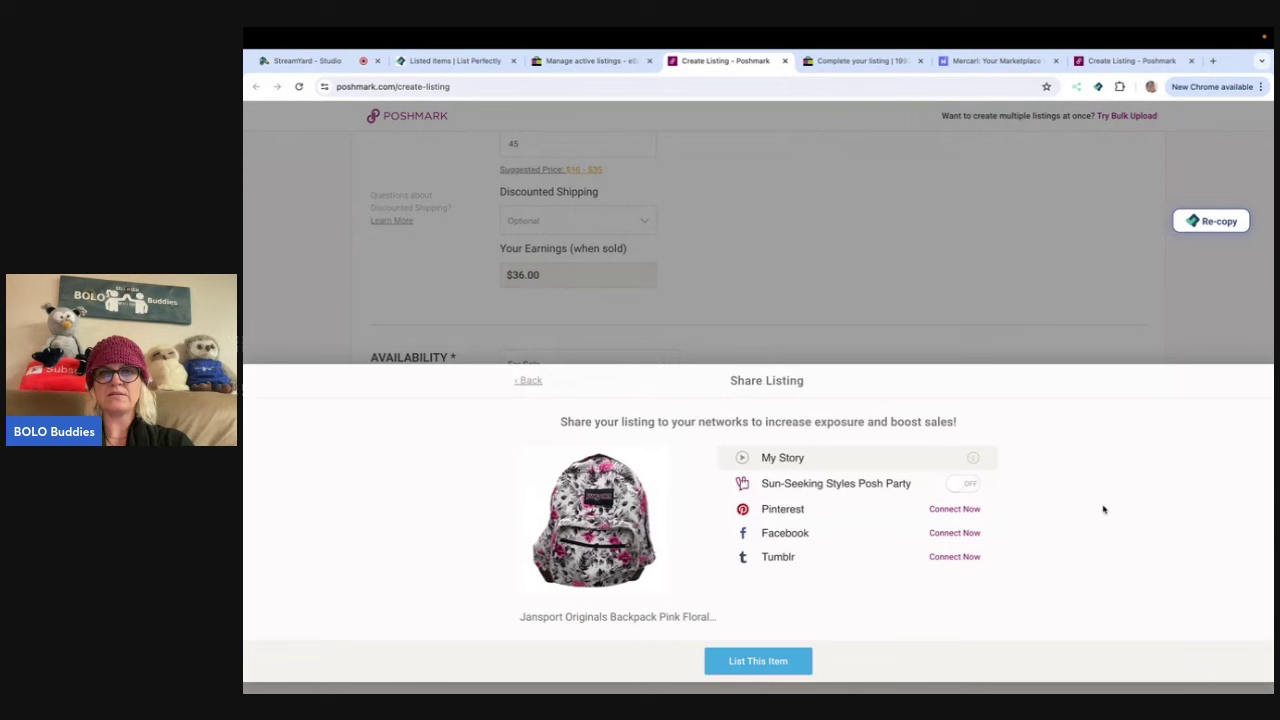
left_click(779, 658)
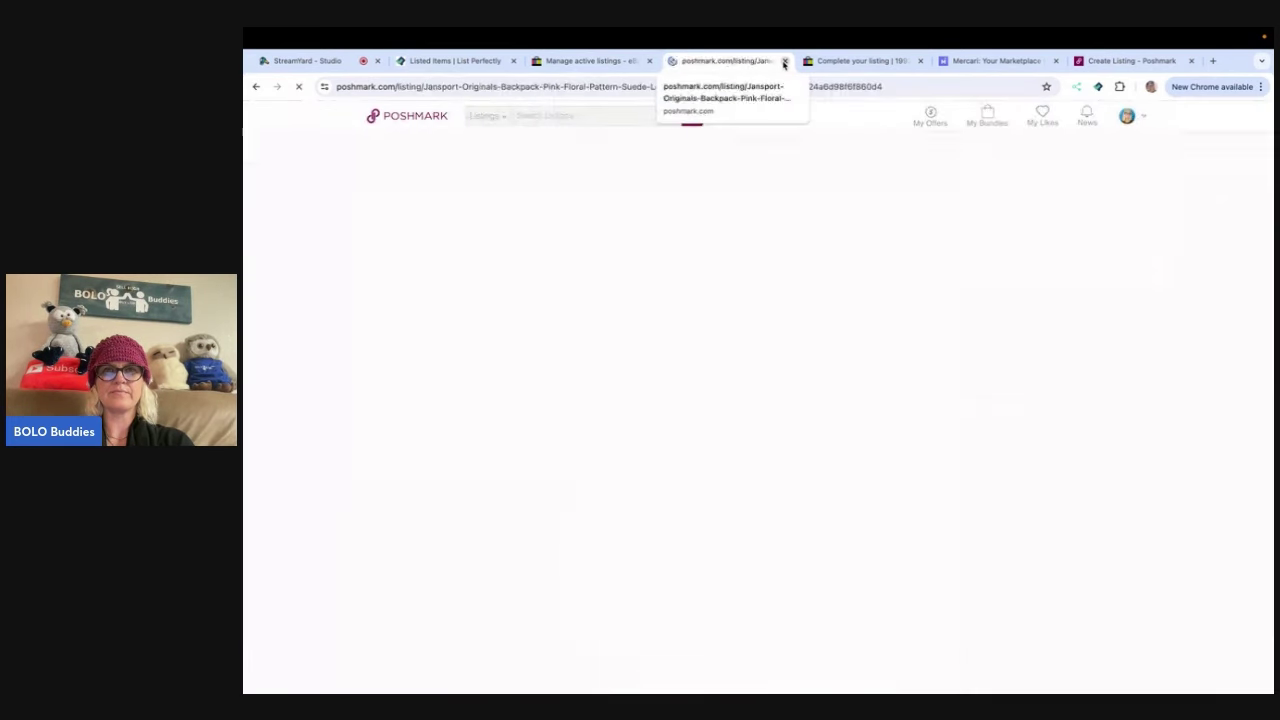
left_click(785, 62)
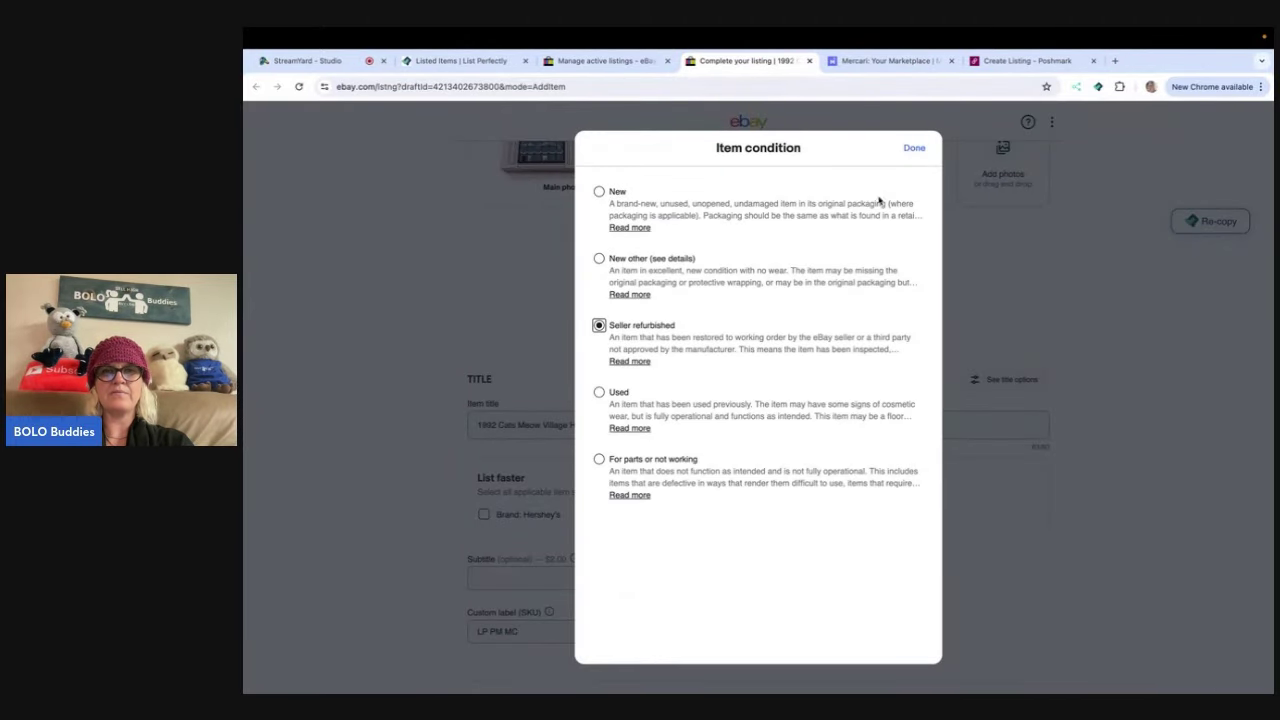
- Set the Cats Meow Village eBay listing's condition to Used and its Type to the custom value "Shelf Sitter Village"
left_click(600, 393)
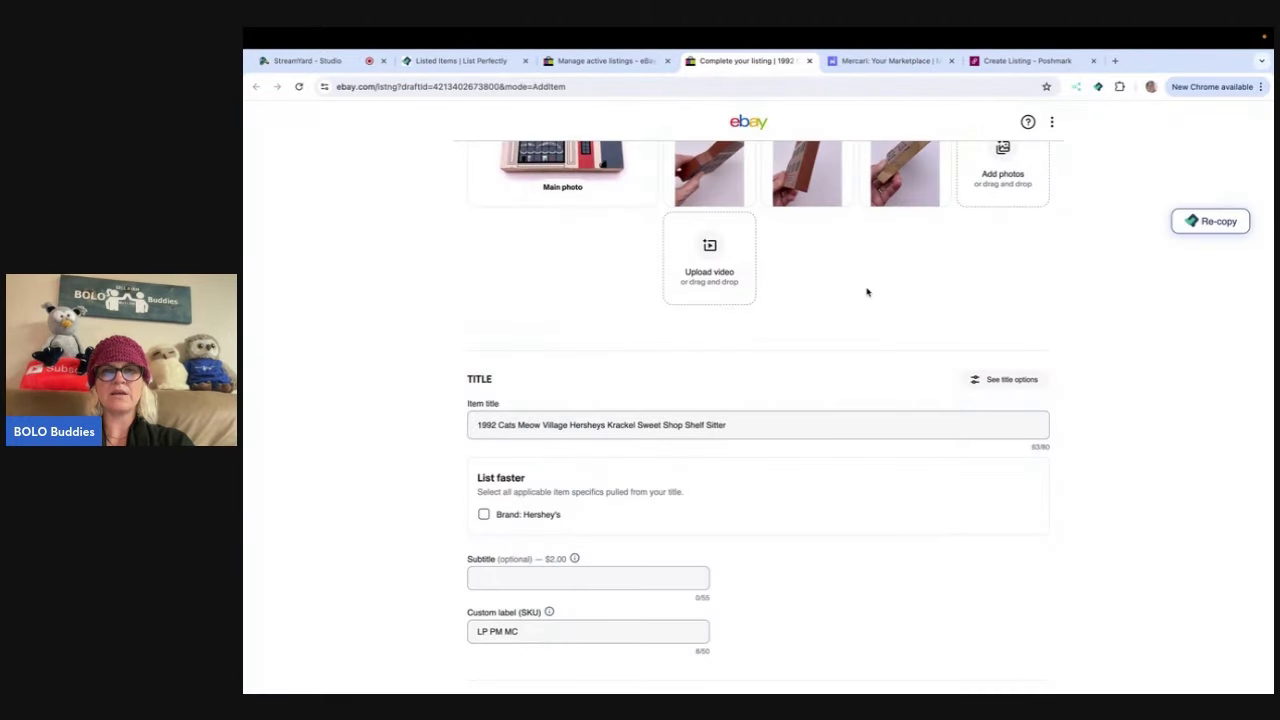
scroll(867, 292, "down", 2)
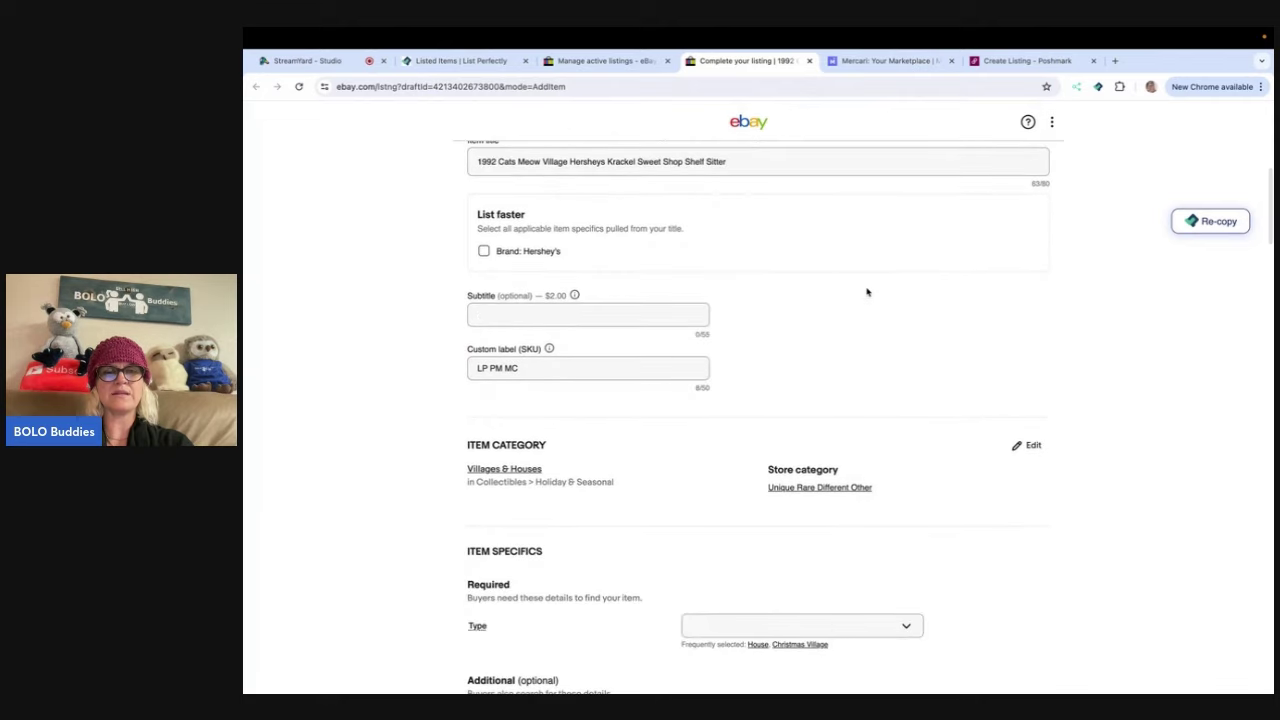
scroll(867, 292, "down", 3)
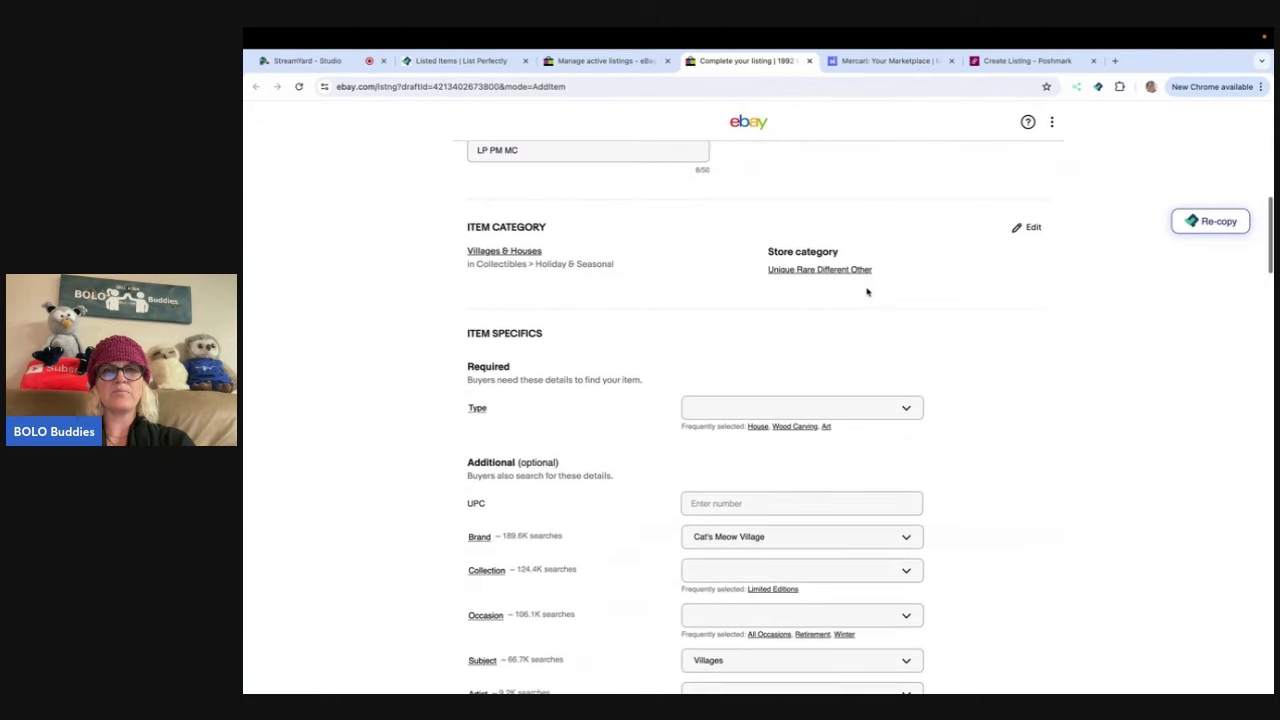
left_click(788, 408)
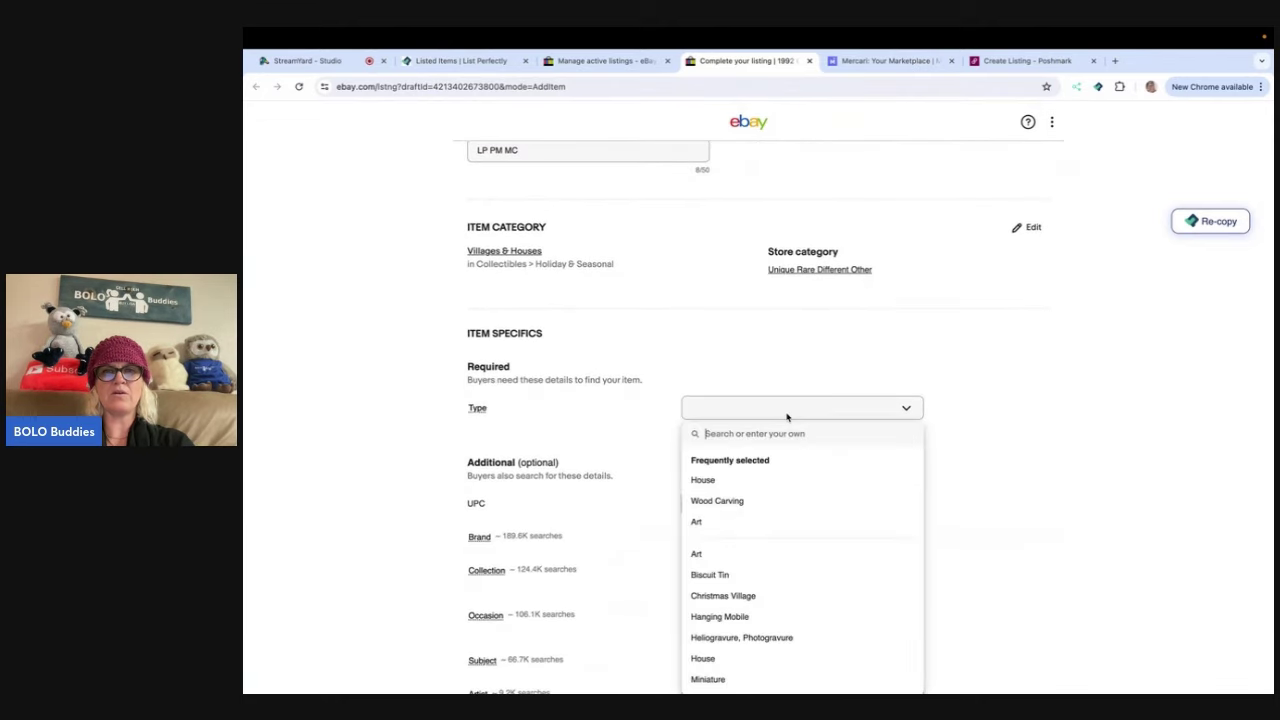
type("Shelf Sitter Village")
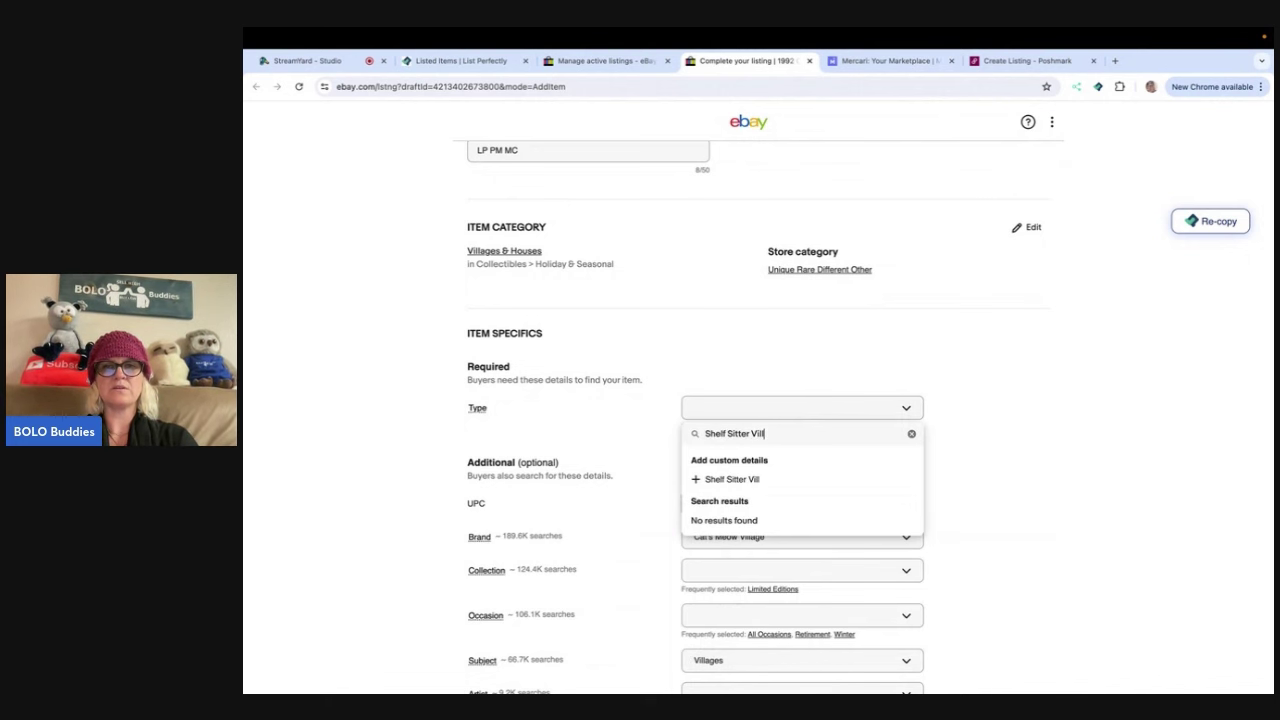
left_click(786, 482)
- Re-enter the required Type of the Cats Meow Village eBay listing as "Shelf Sitter Village"
scroll(998, 423, "up", 3)
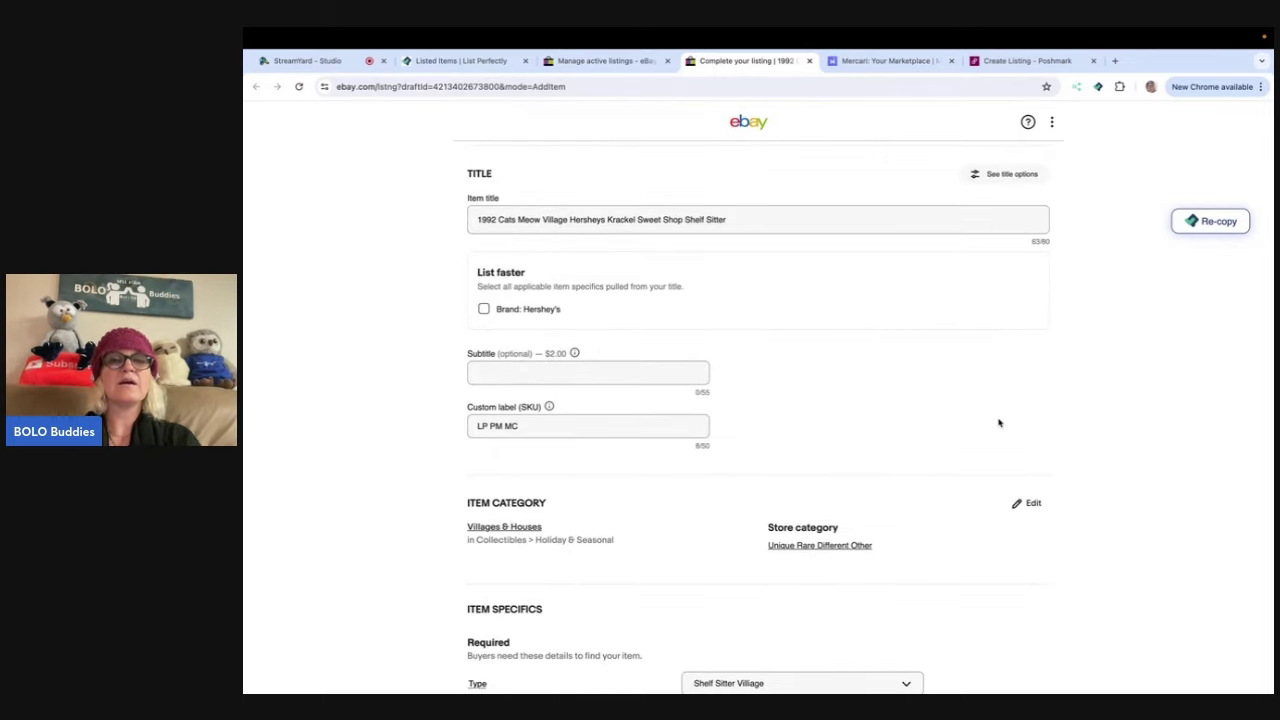
scroll(998, 423, "down", 5)
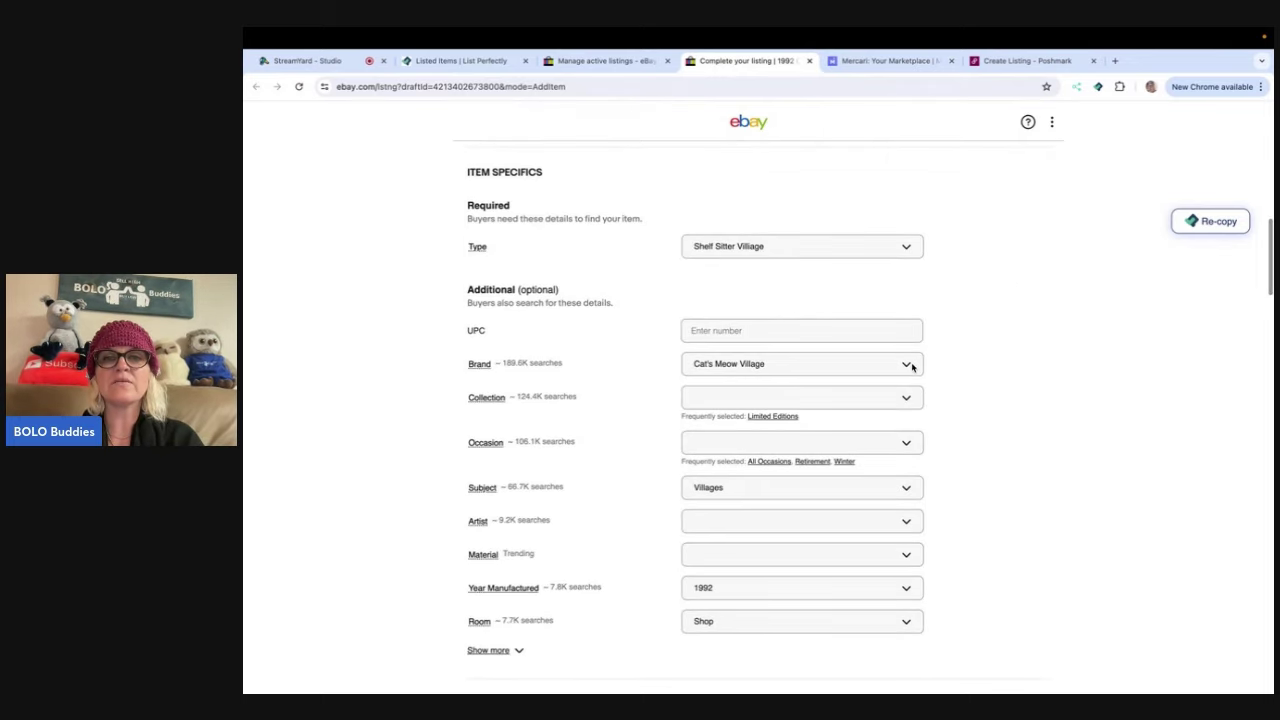
left_click(908, 248)
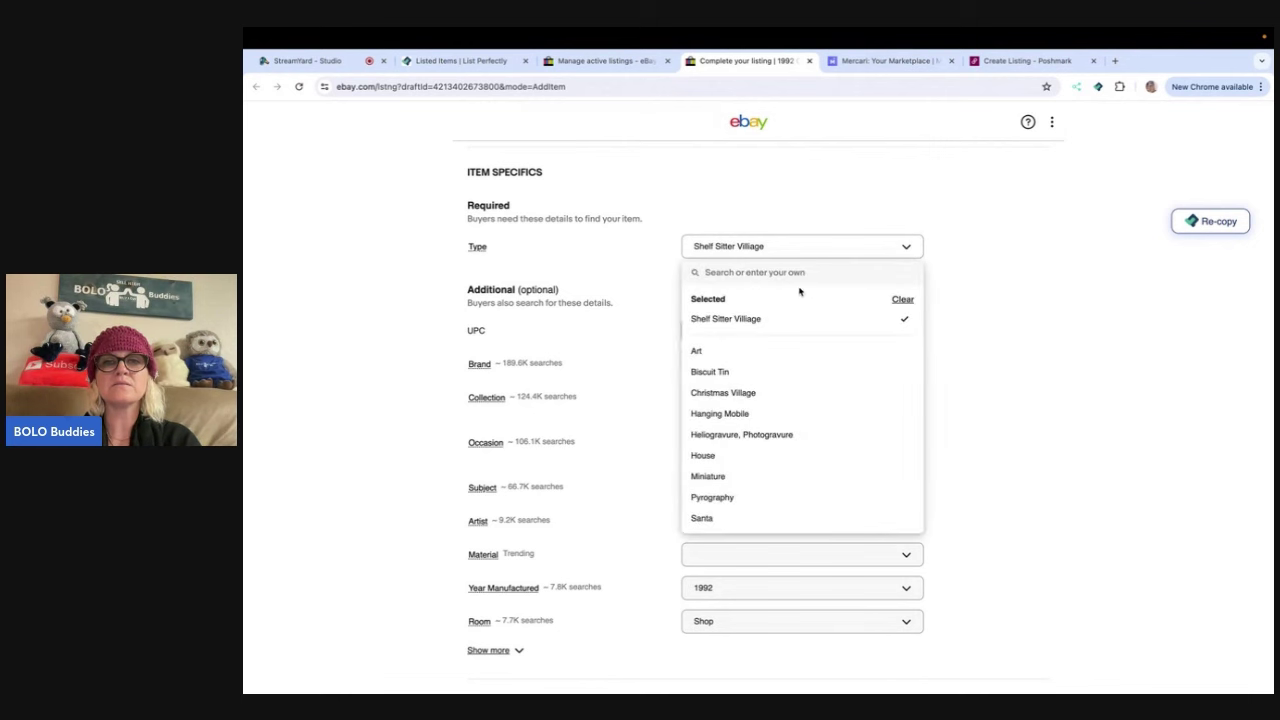
type("Shelf")
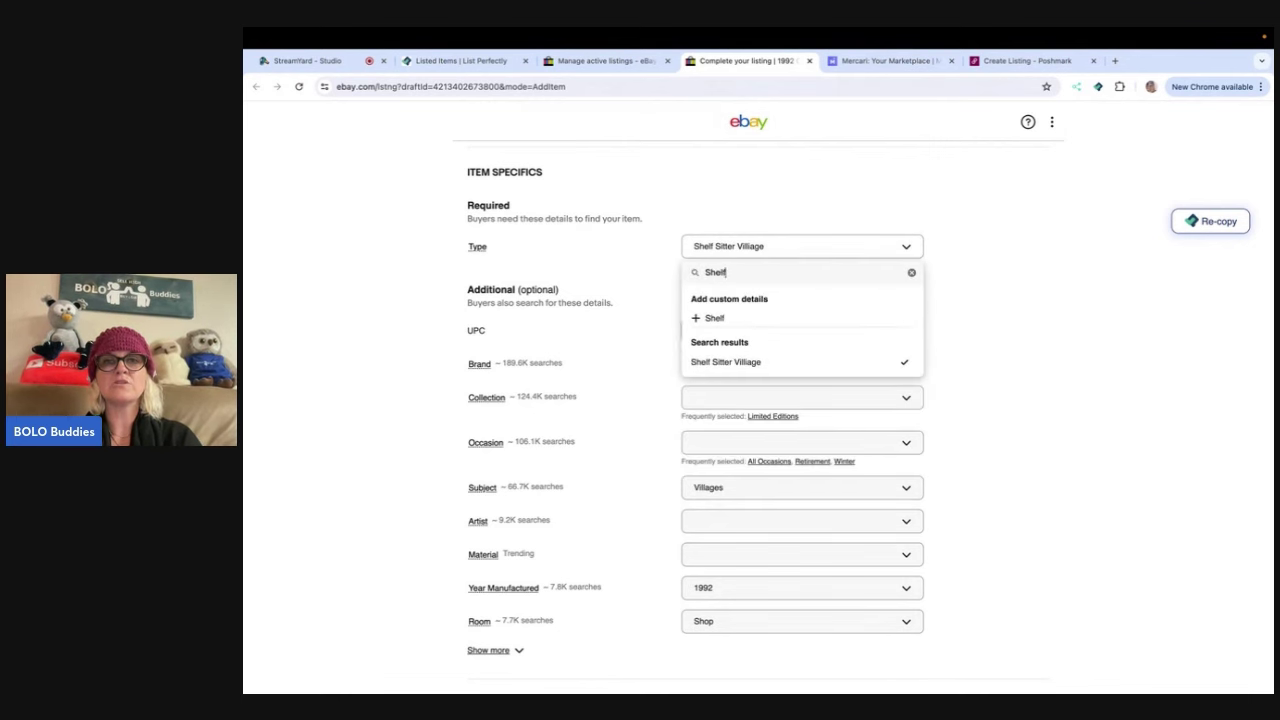
type(" Sitter Vil")
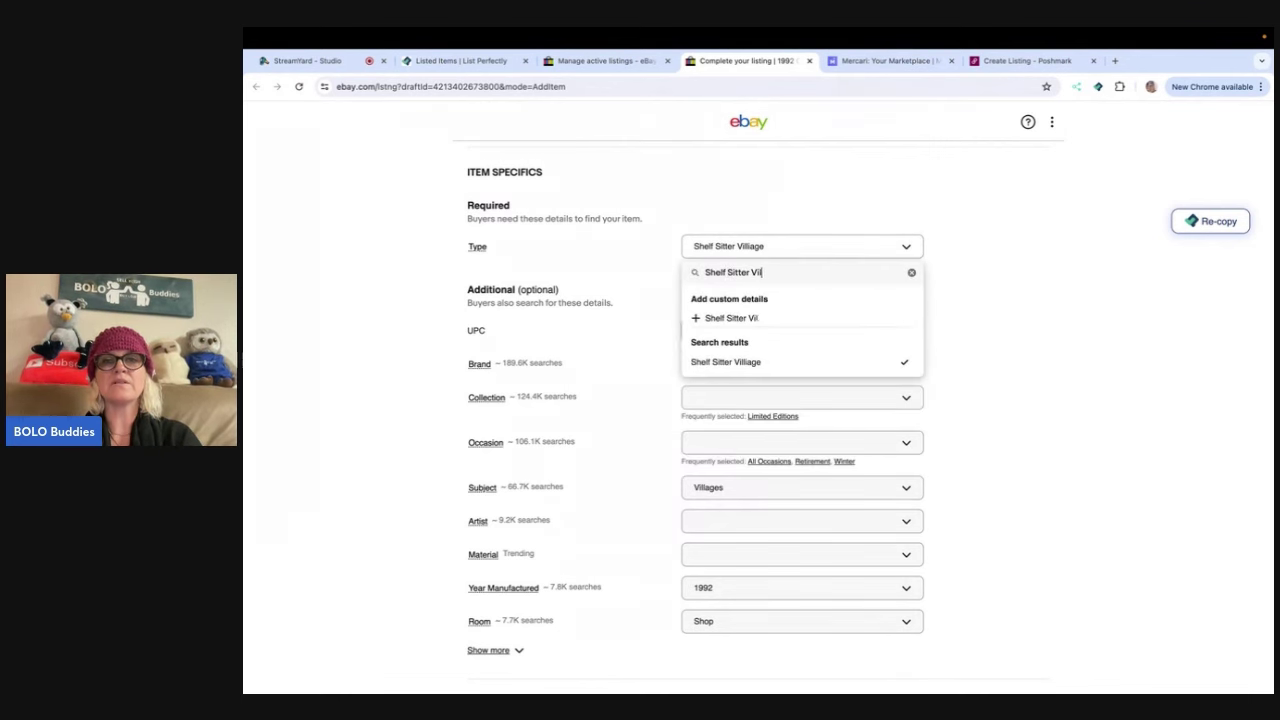
type("lage")
key("Return")
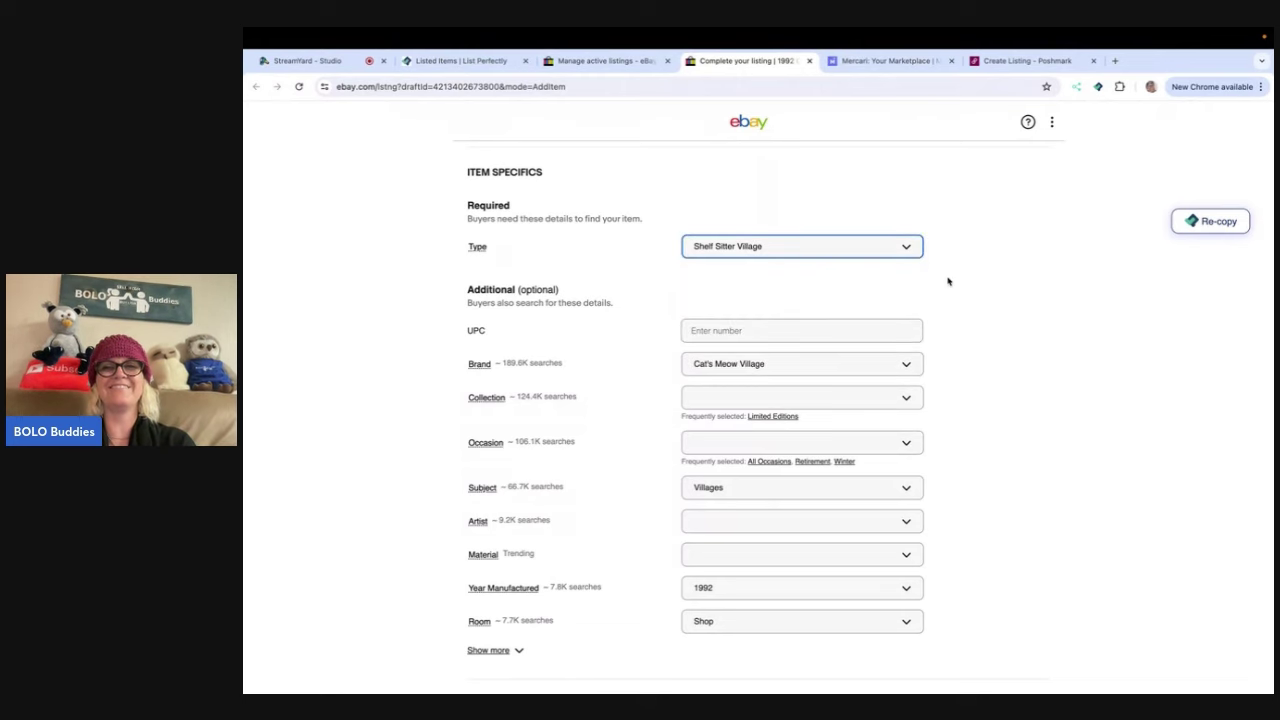
- Enable the calculated shipping rule in the Cats Meow Village eBay listing's shipping options
scroll(925, 305, "down", 3)
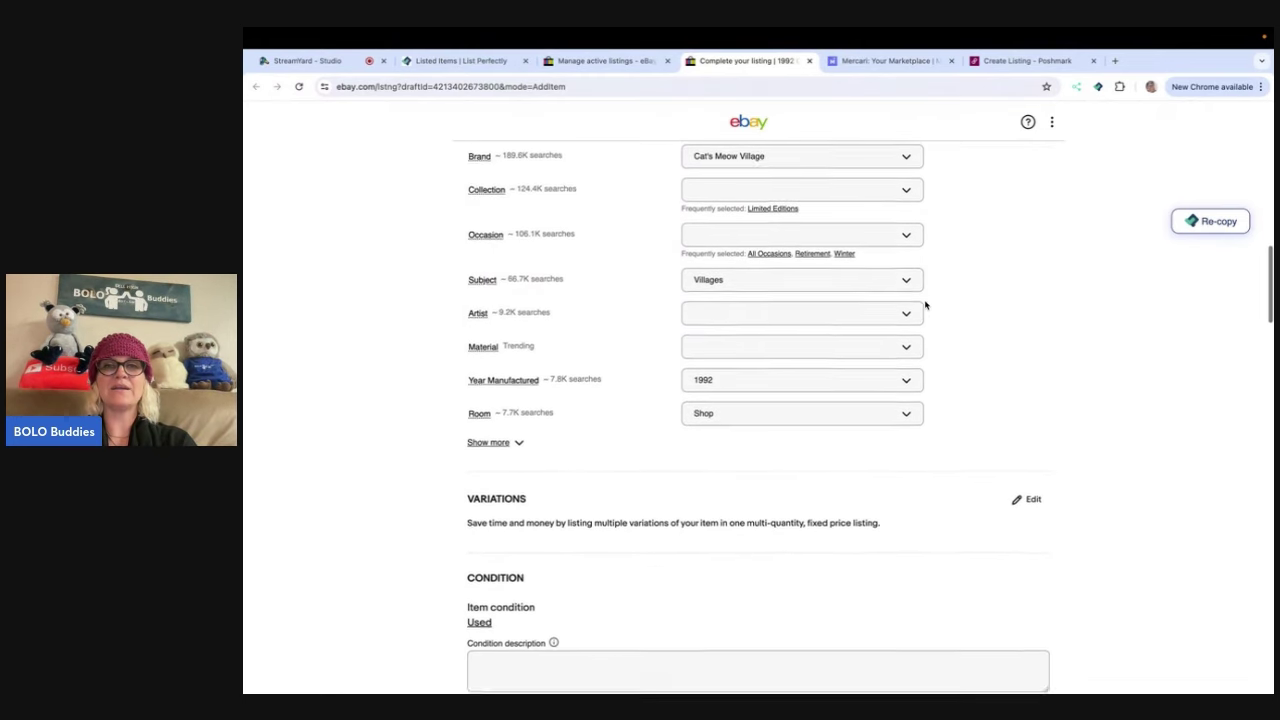
scroll(925, 305, "down", 2)
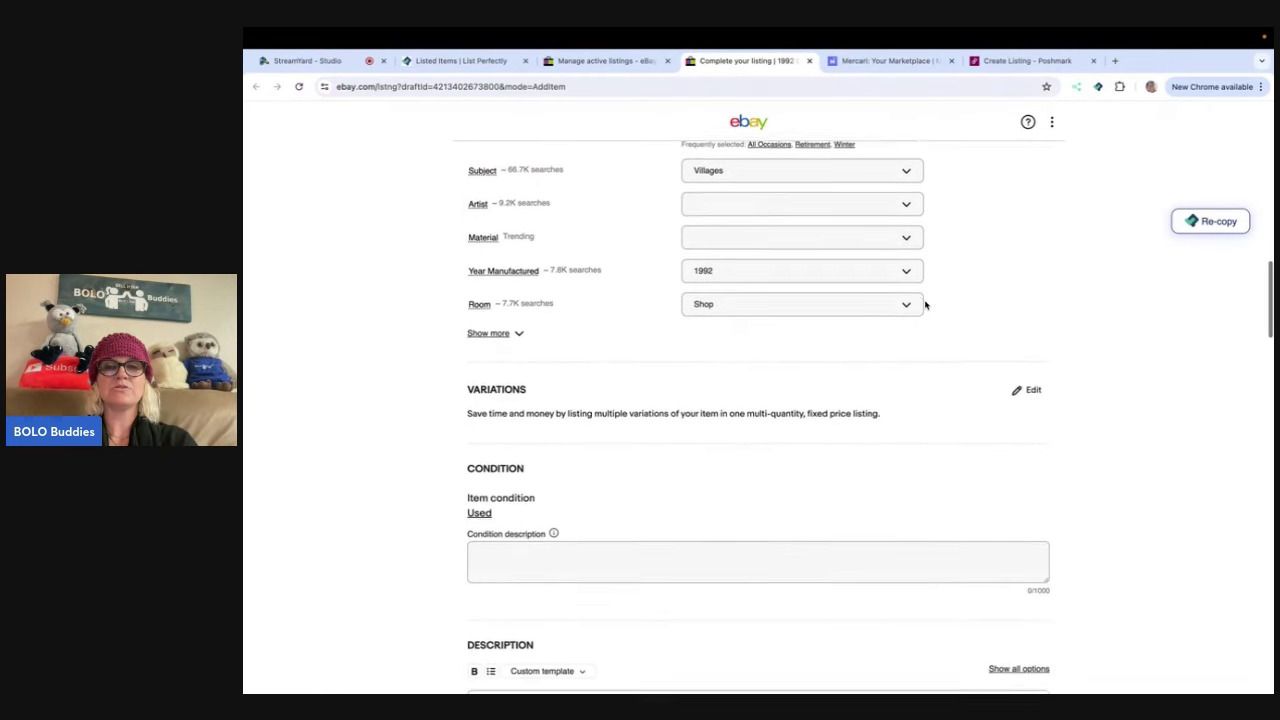
scroll(925, 305, "down", 8)
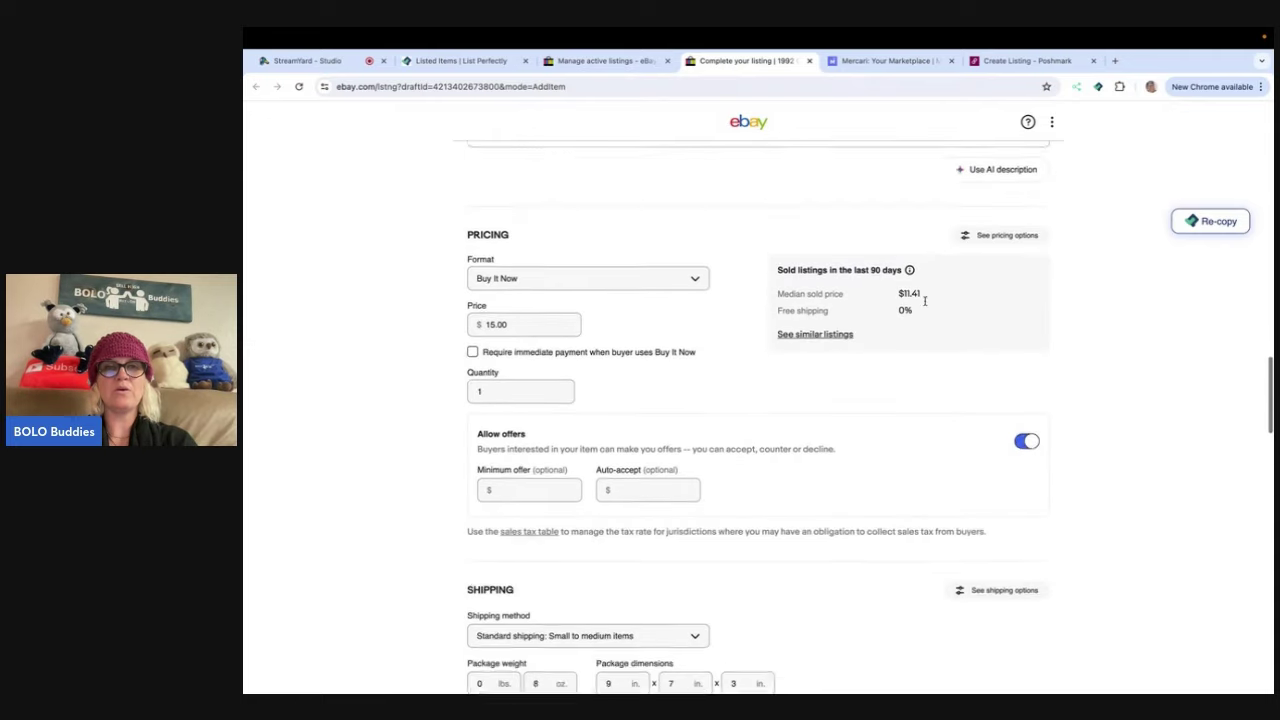
scroll(914, 458, "down", 3)
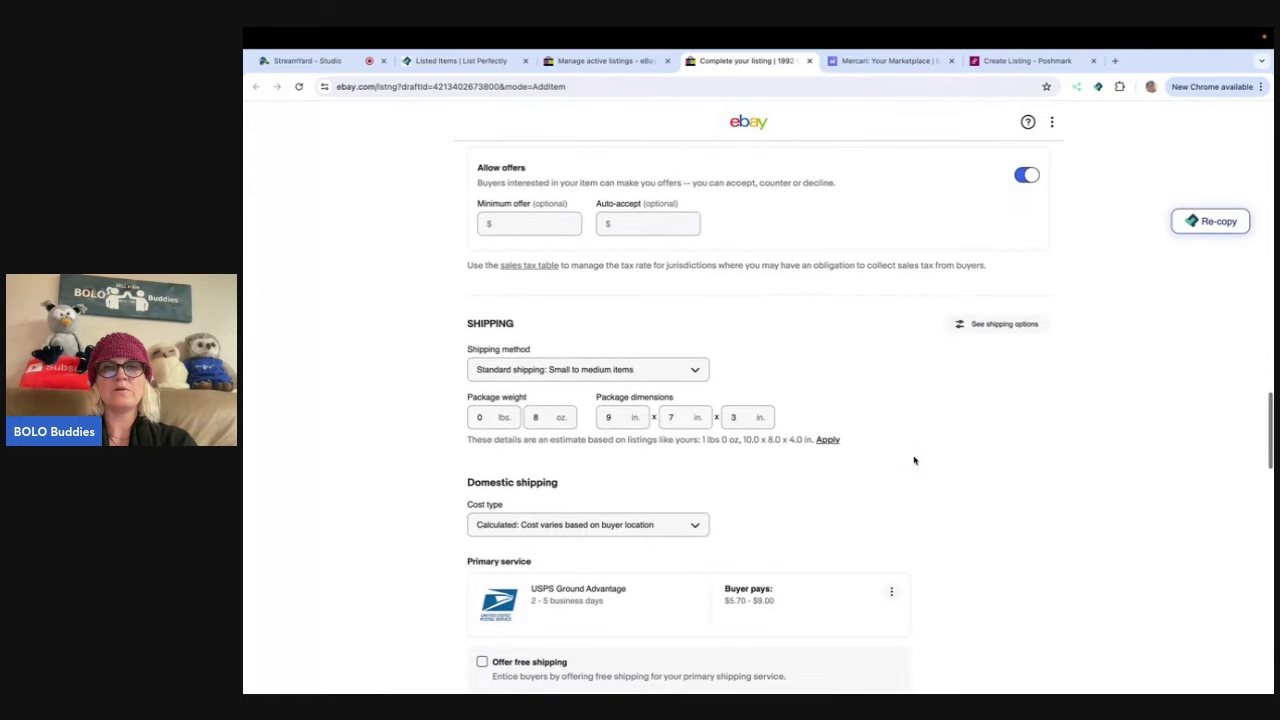
scroll(914, 460, "down", 6)
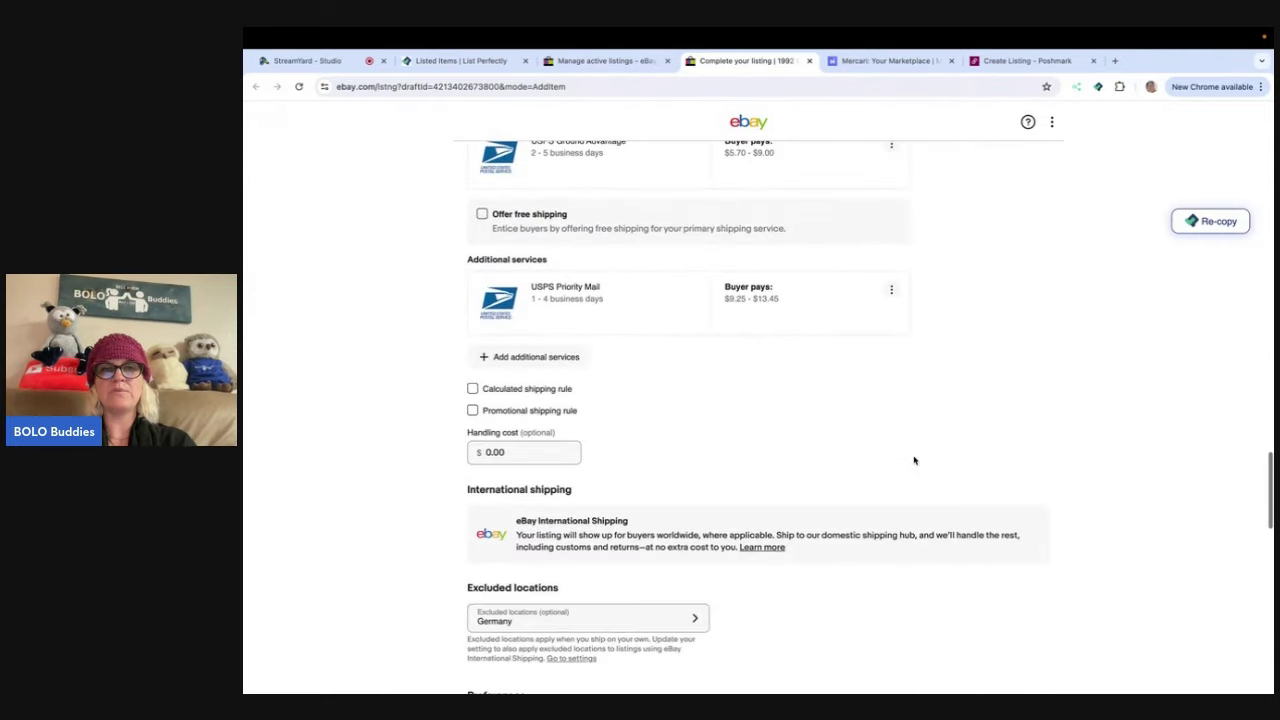
scroll(914, 460, "down", 1)
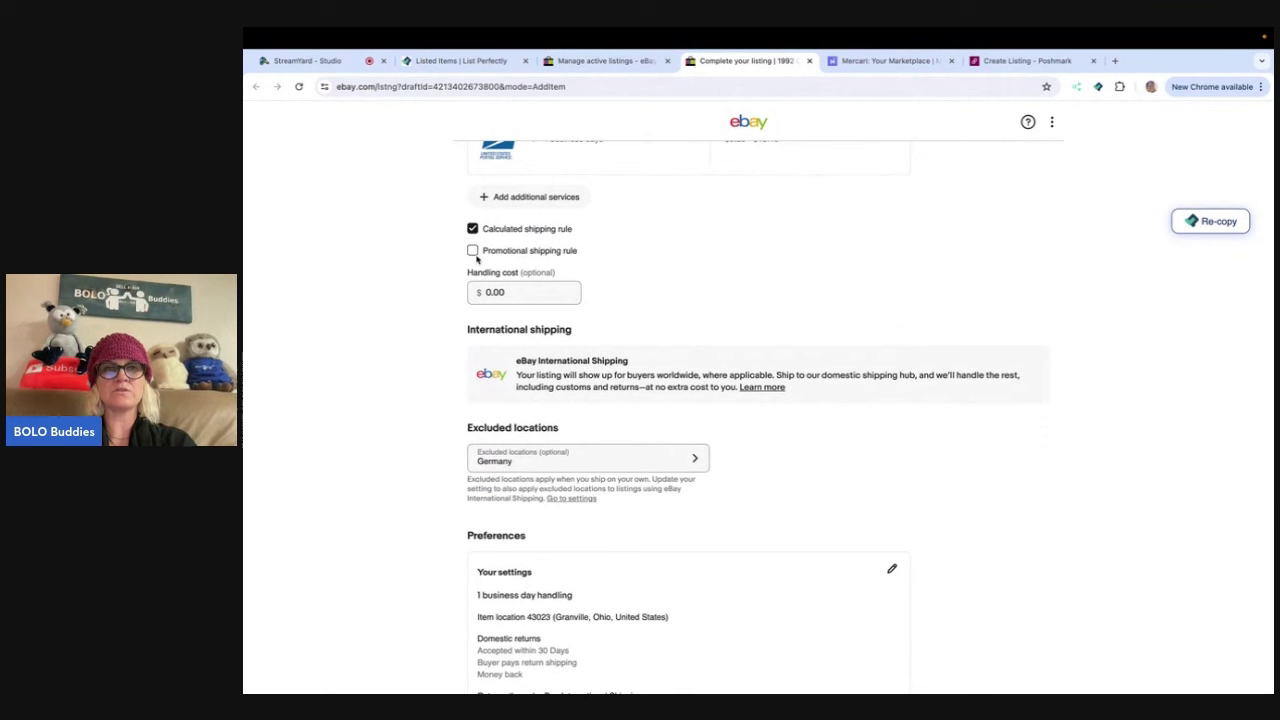
- Turn on Promoted Listings Standard for the Cats Meow Village eBay listing with an ad rate of 2%
scroll(708, 283, "down", 6)
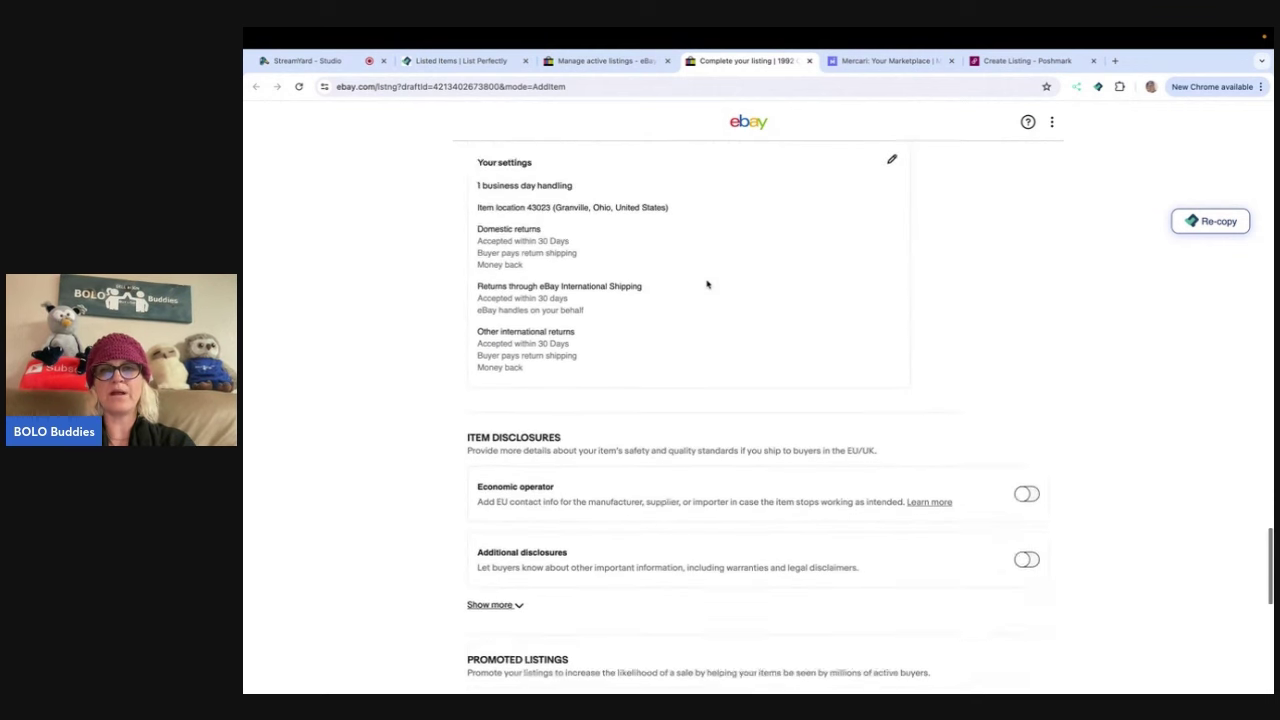
scroll(1010, 488, "down", 2)
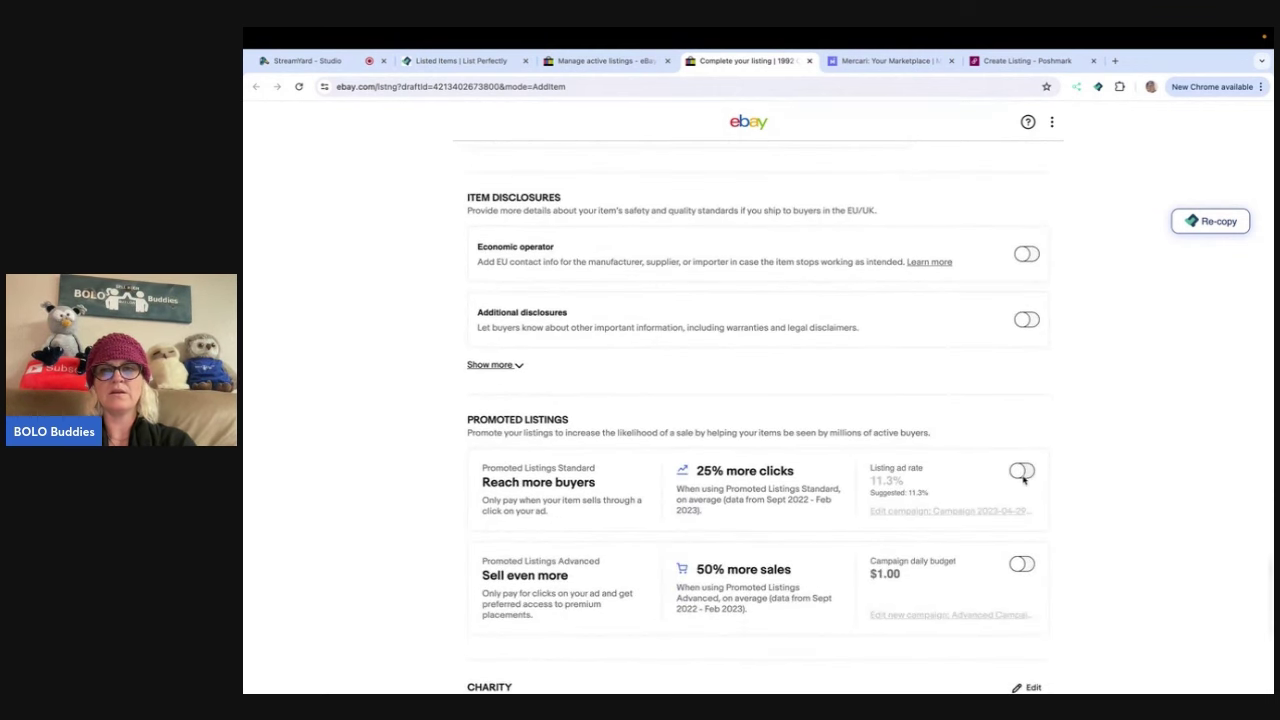
left_click(1022, 472)
left_click(917, 483)
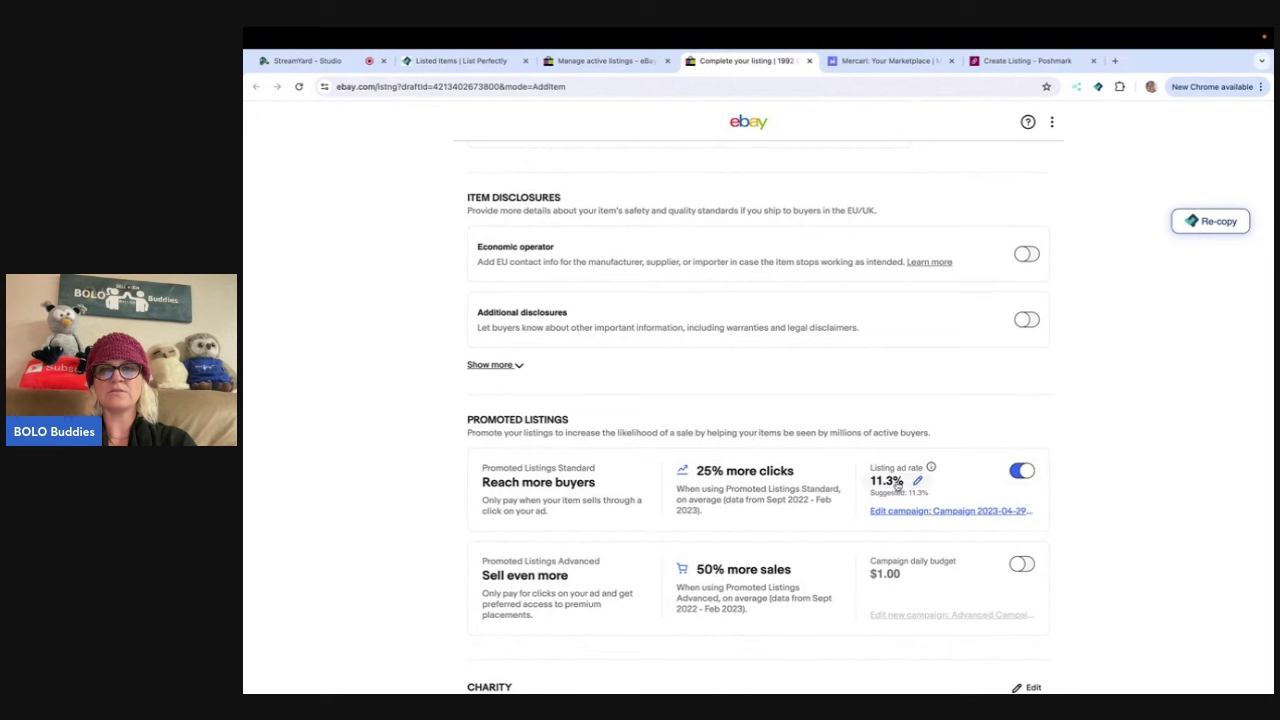
type("2.")
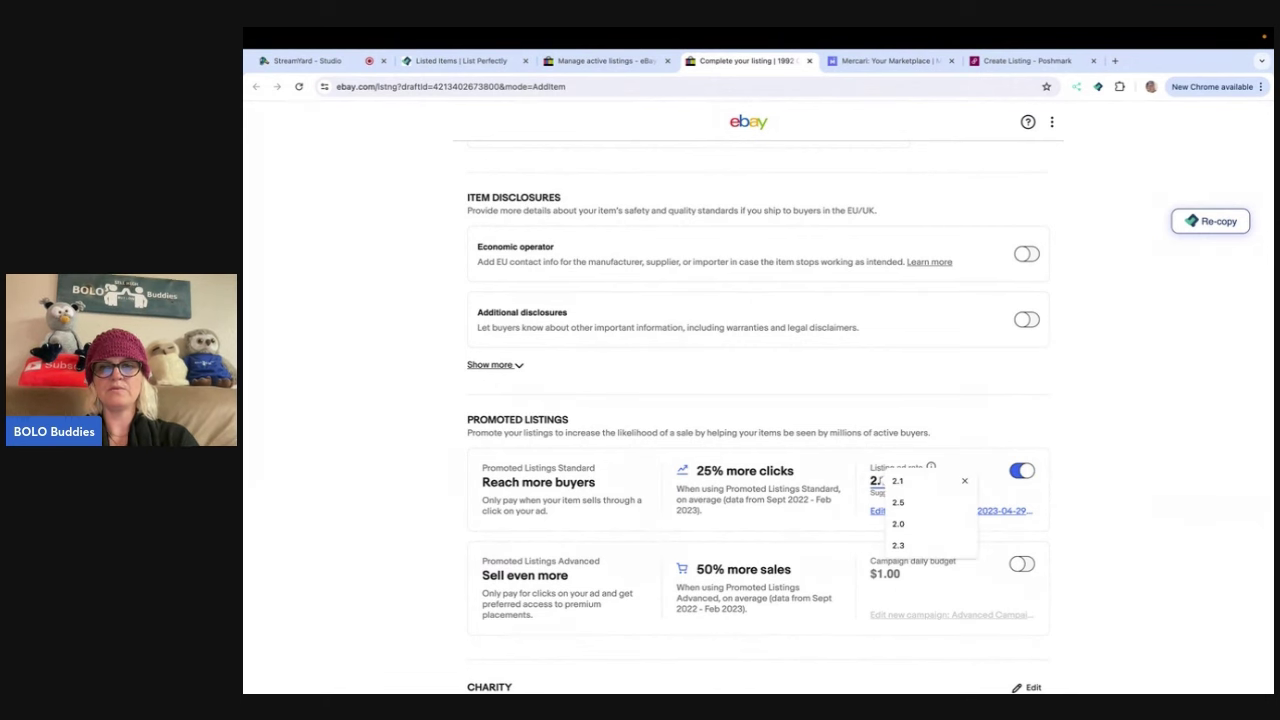
key("Return")
- Publish the Cats Meow Village listing on eBay, dismiss the confirmation, and close its page
scroll(1085, 410, "down", 3)
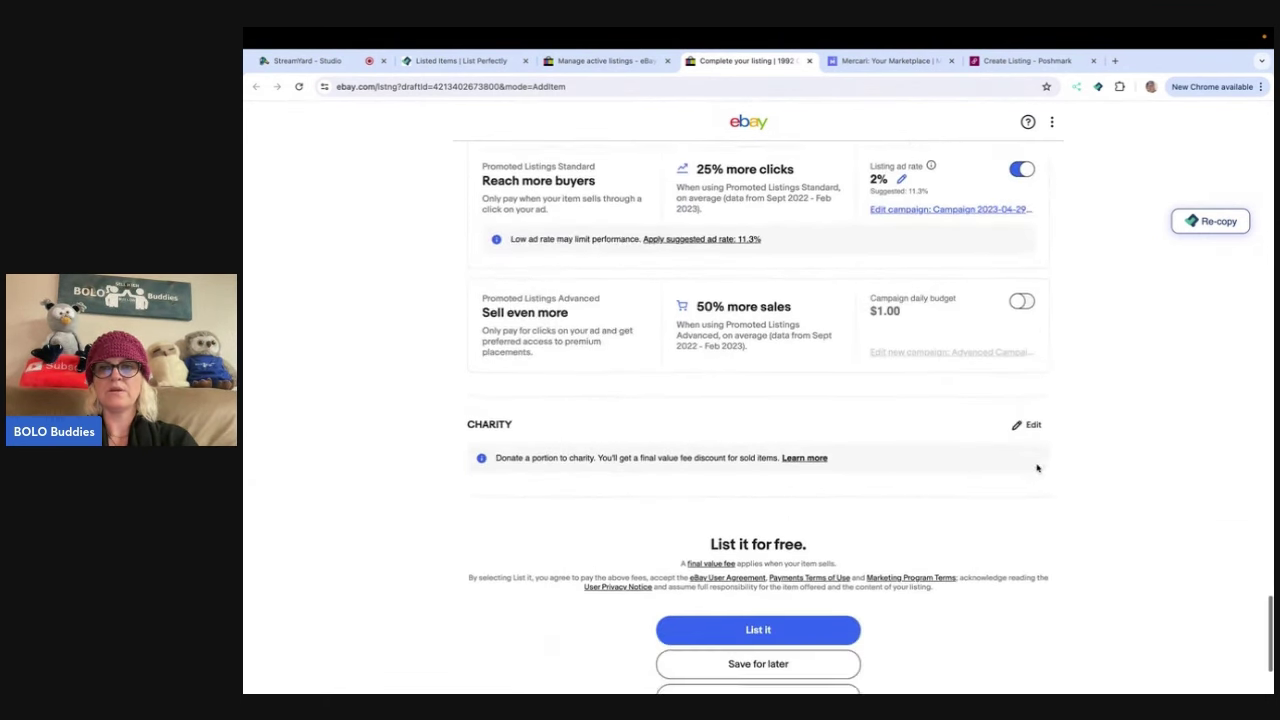
left_click(797, 613)
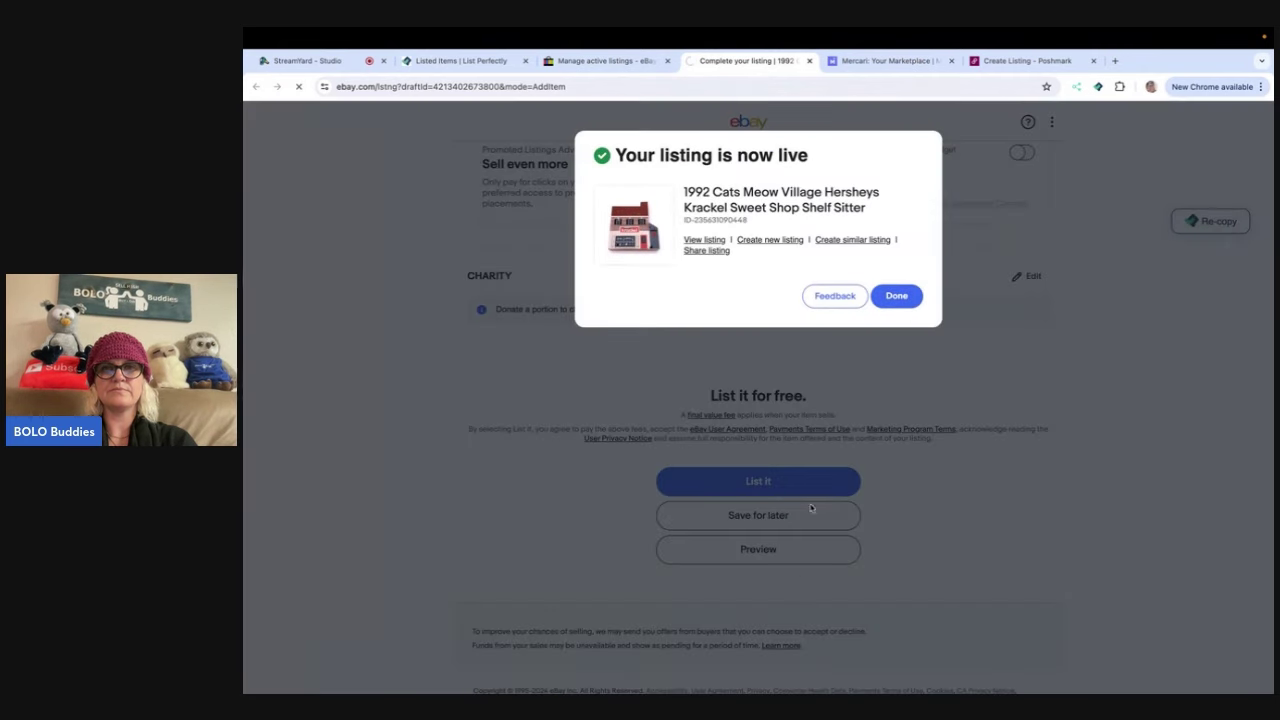
left_click(896, 296)
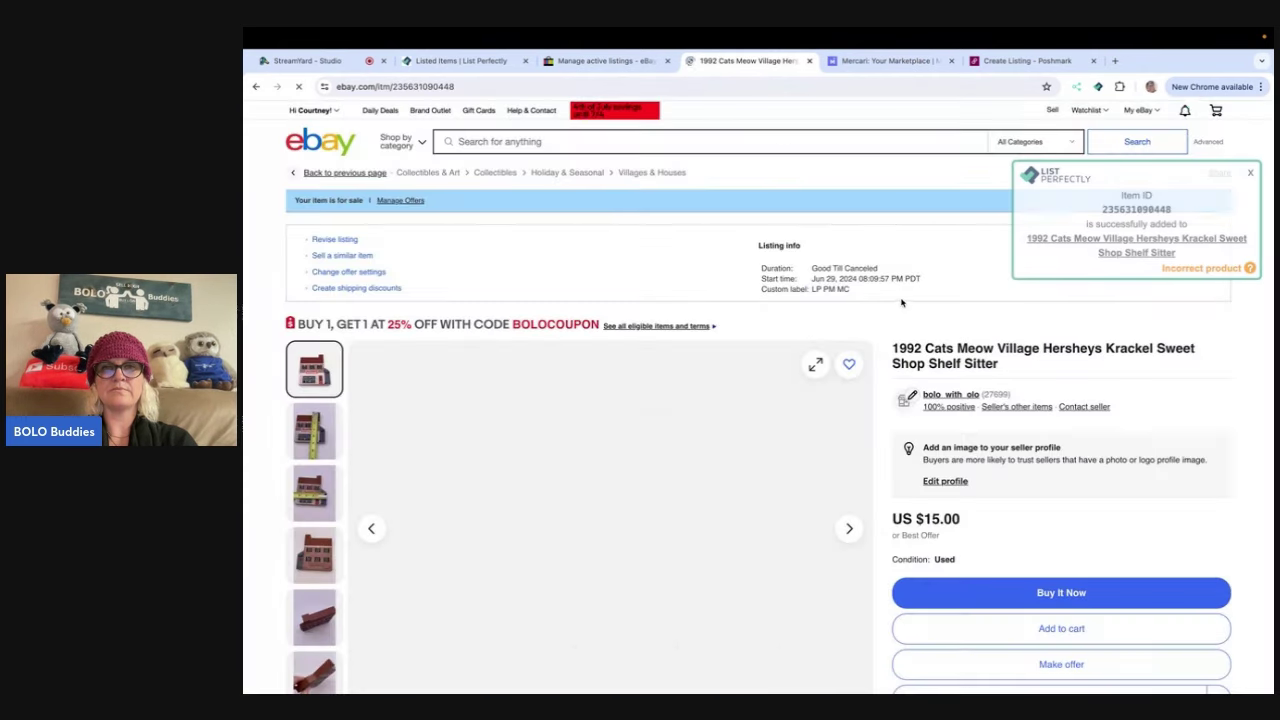
left_click(809, 62)
- On the Cats Meow Village Mercari listing, look up the brand "cats meow" and settle on No brand/Not sure
scroll(735, 240, "up", 15)
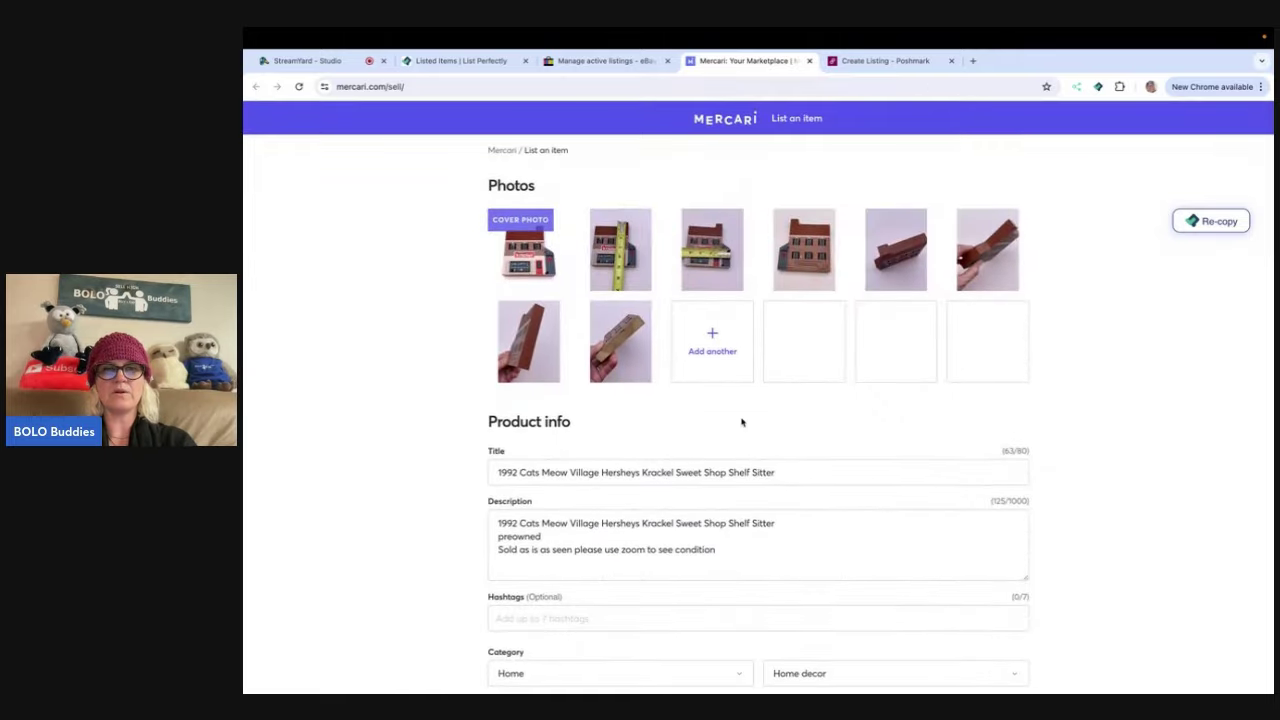
scroll(741, 422, "down", 2)
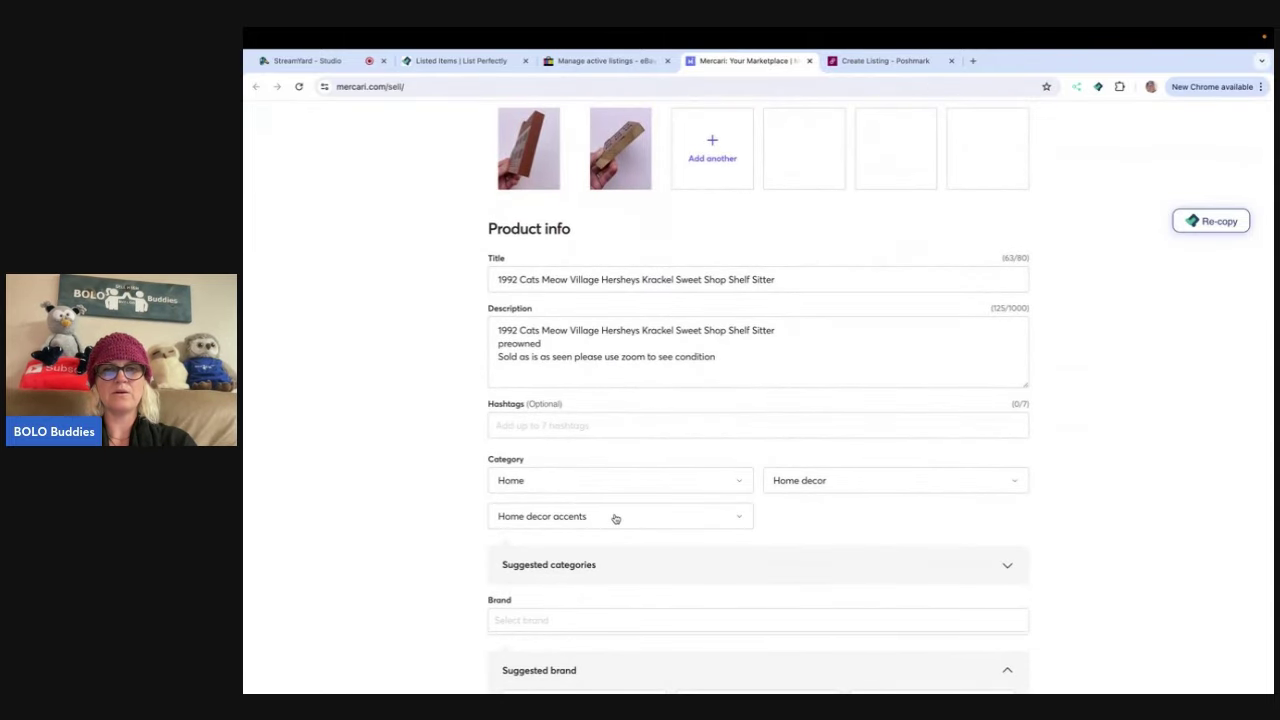
scroll(615, 518, "down", 2)
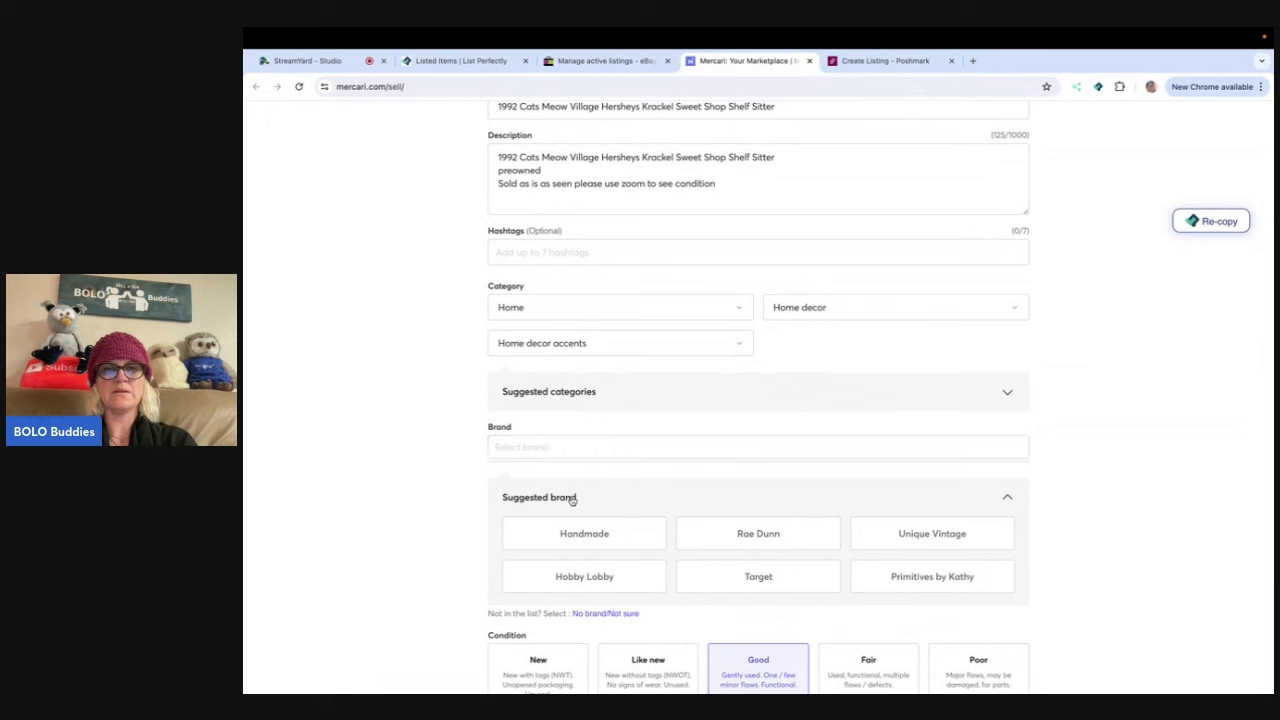
left_click(563, 447)
type("cats meow")
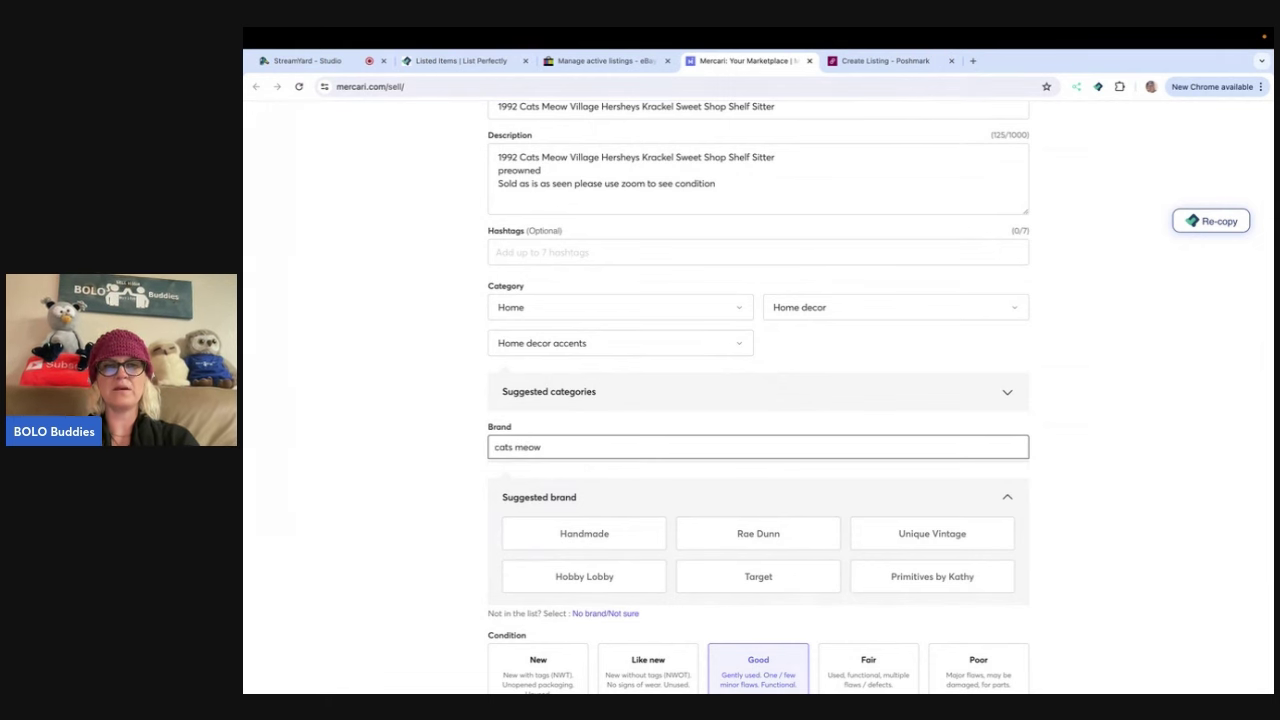
left_click(606, 614)
- Choose the item's color on the Cats Meow Village Mercari listing
scroll(769, 566, "down", 5)
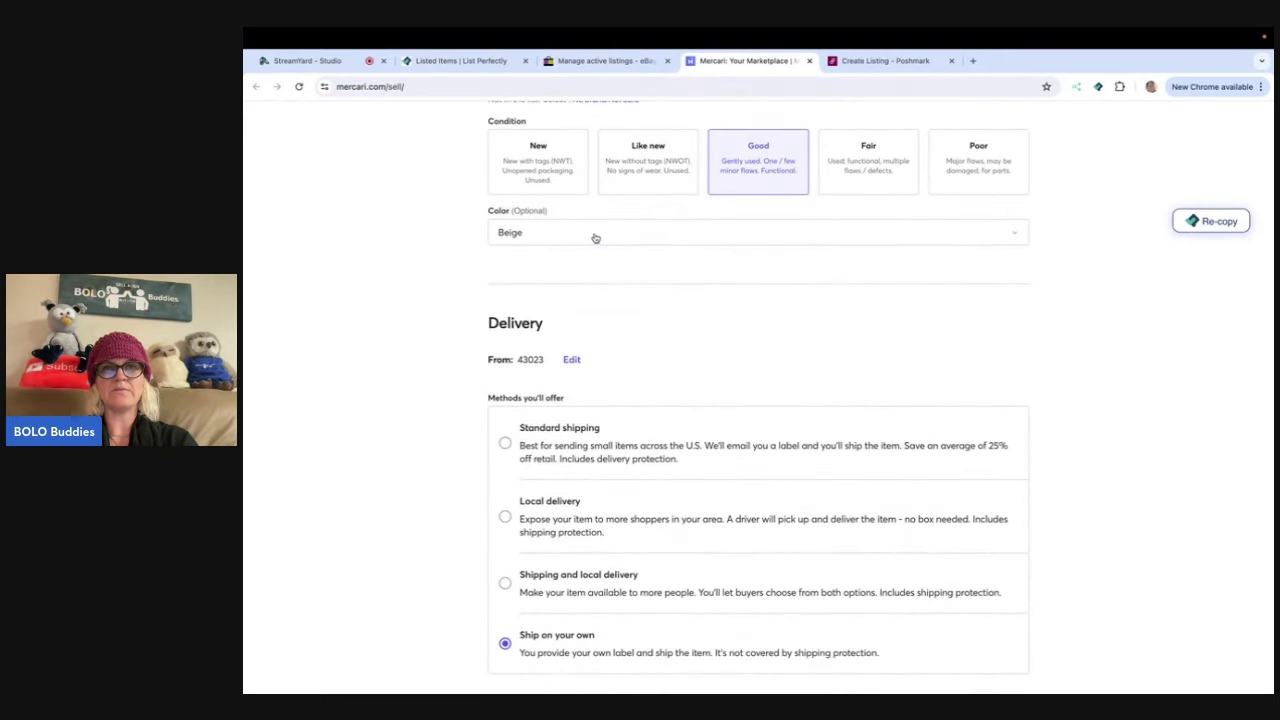
left_click(590, 238)
left_click(564, 259)
- Set the Mercari price to 16, publish the Cats Meow Village listing, and close its page
scroll(645, 390, "down", 5)
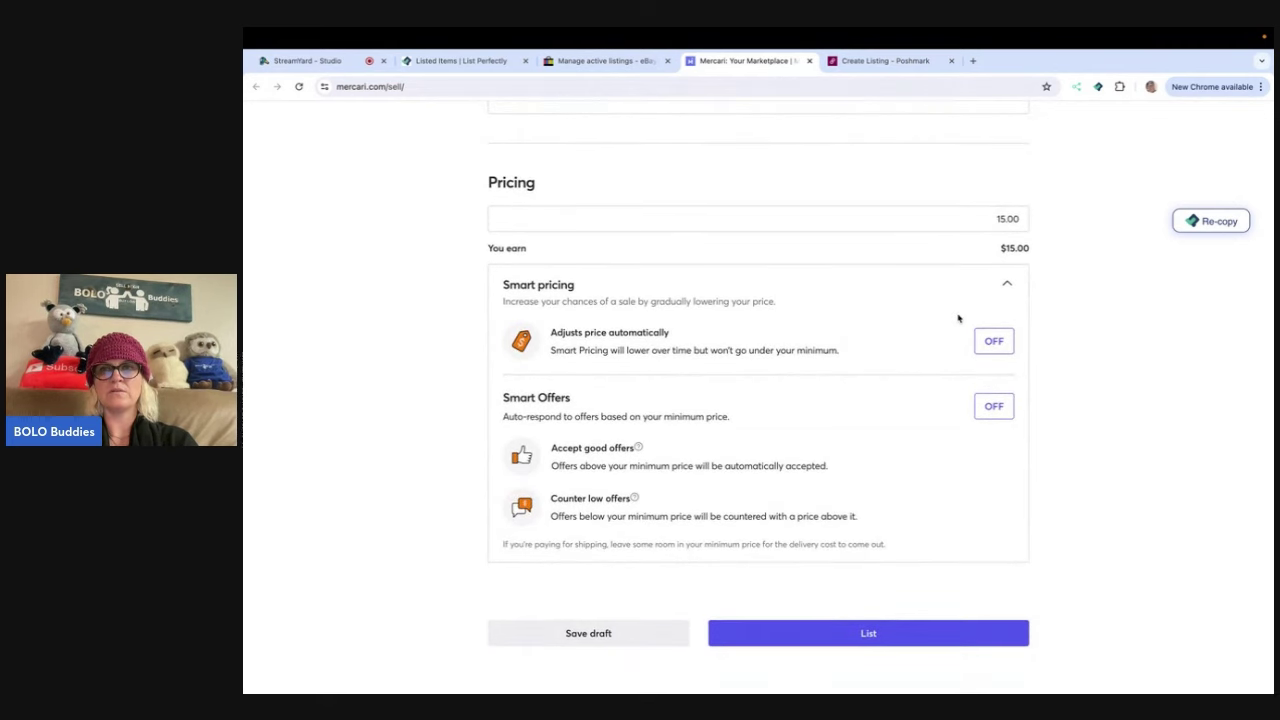
left_click(1014, 215)
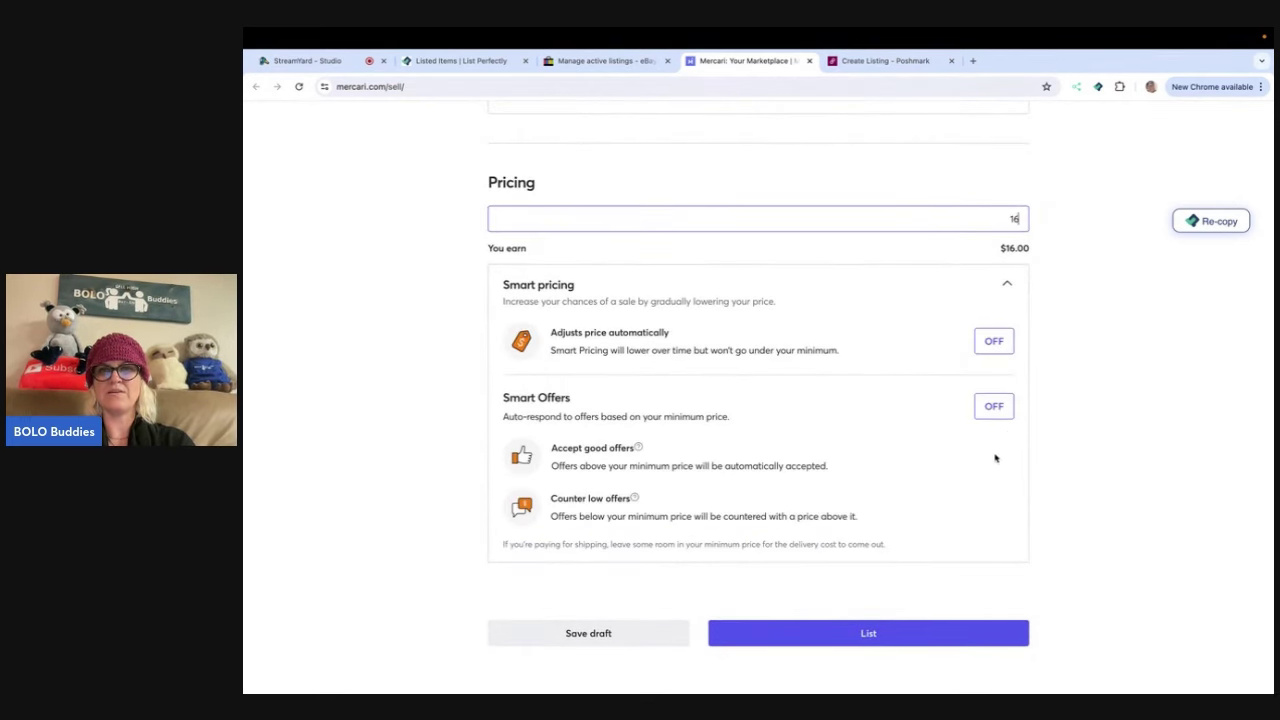
left_click(903, 637)
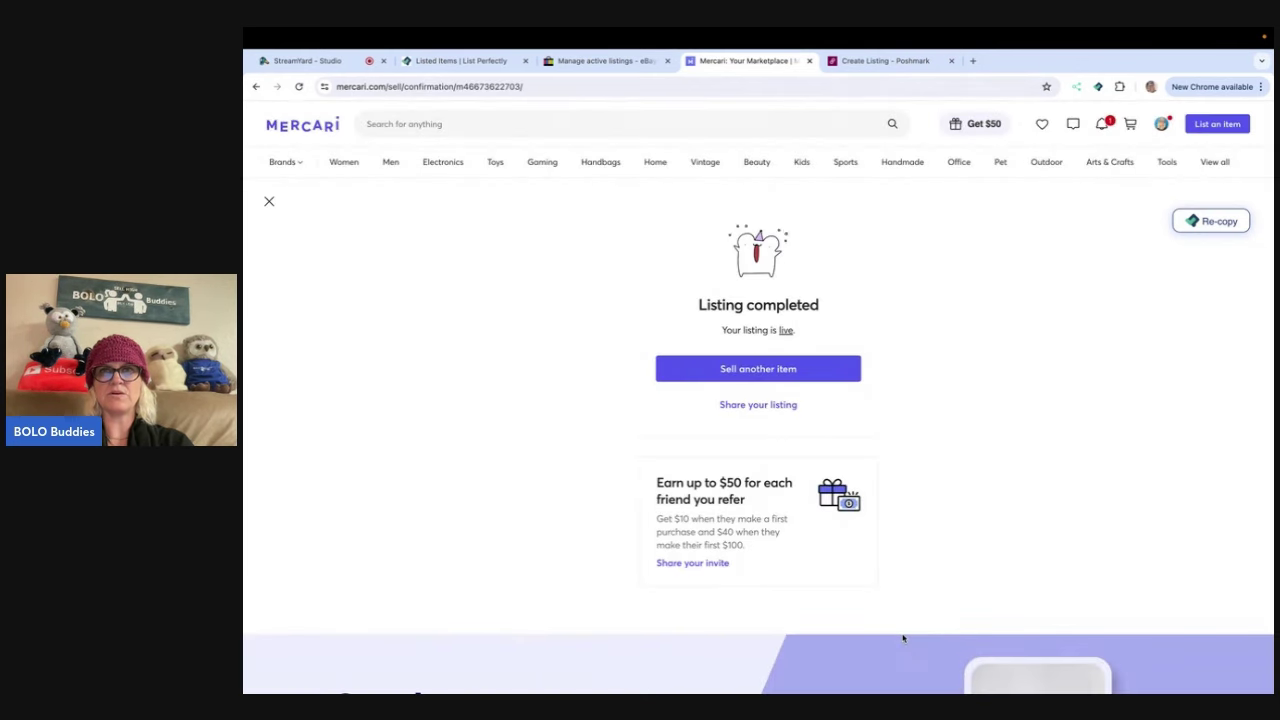
left_click(809, 60)
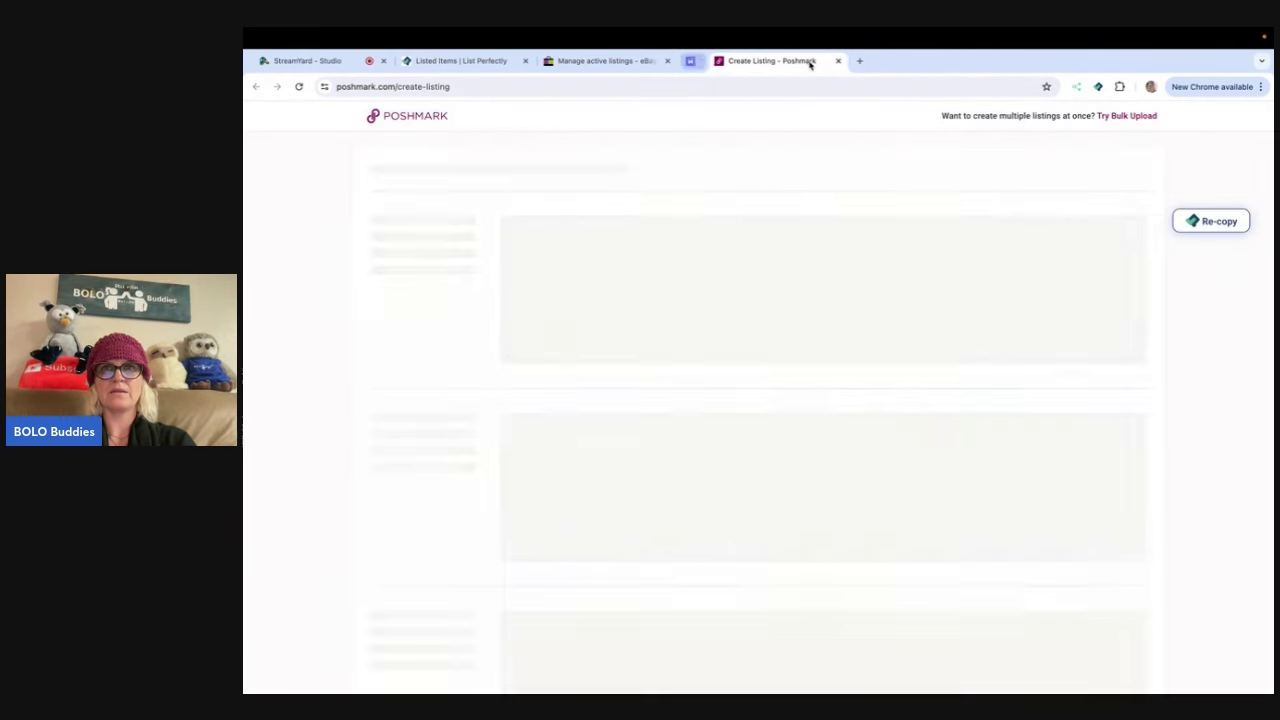
- On the Cats Meow Village Poshmark listing, set the category to Home Accents with the subcategory Decor
scroll(730, 300, "down", 8)
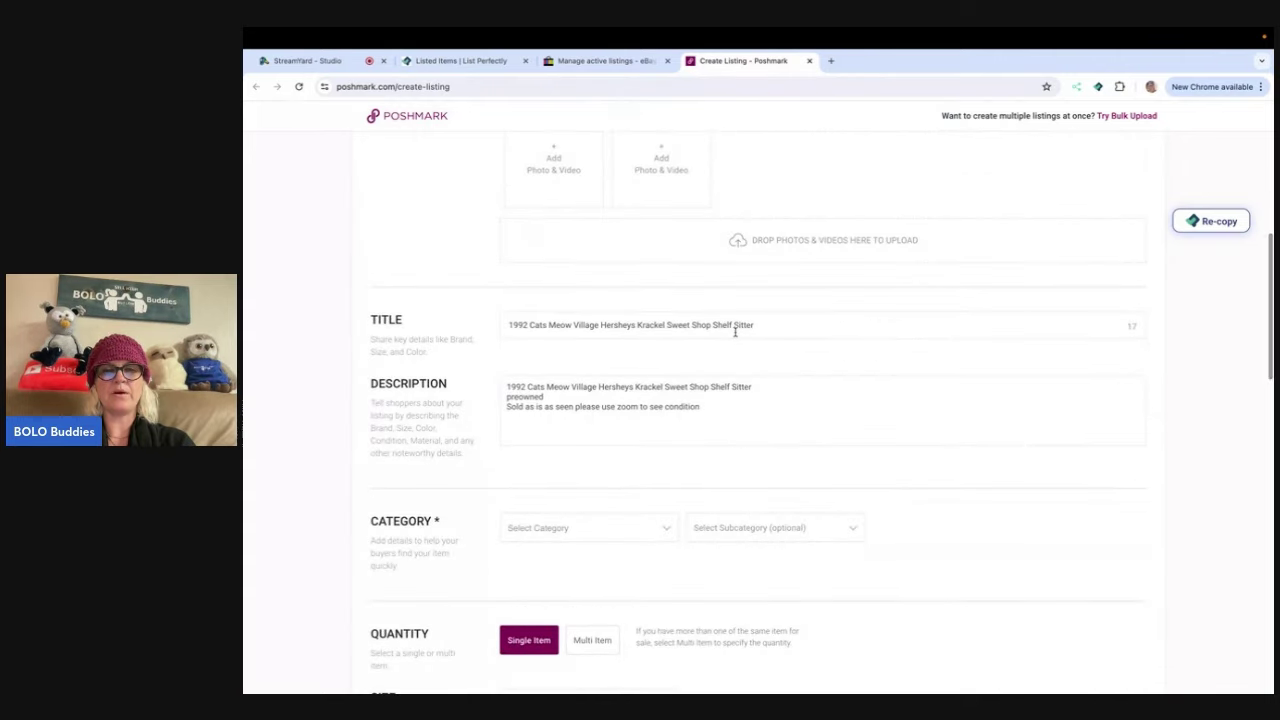
left_click(654, 375)
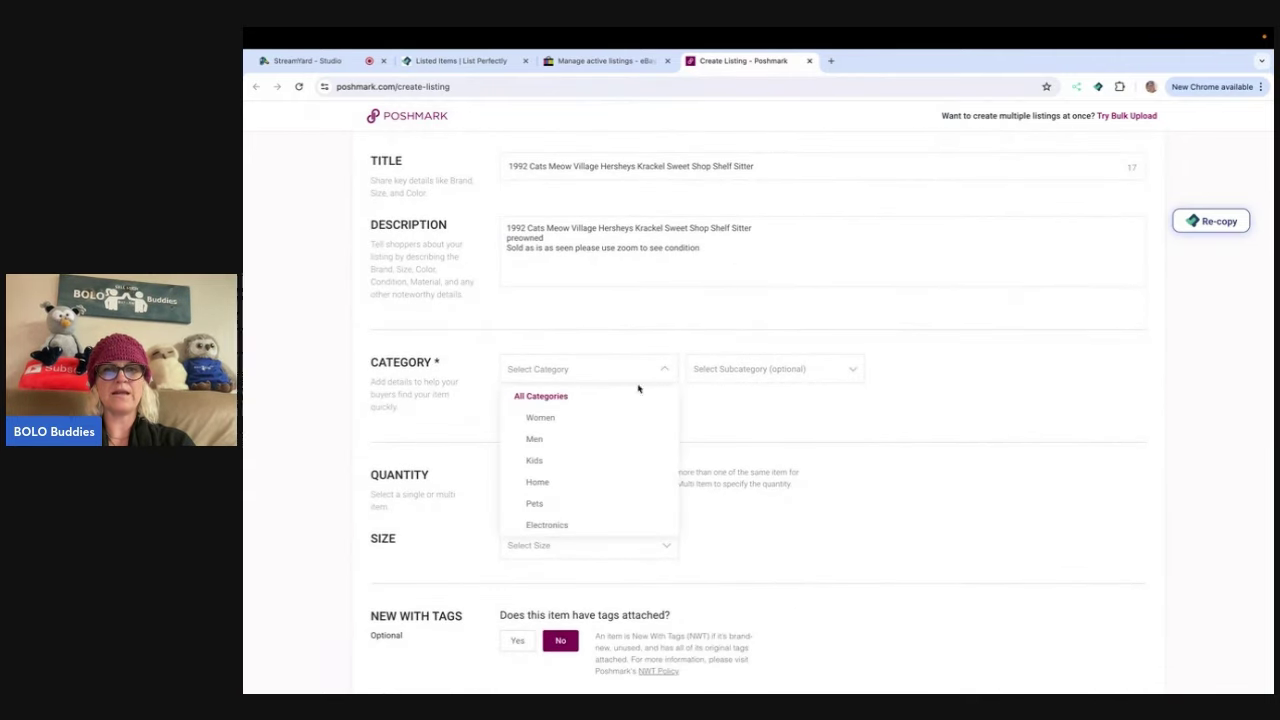
left_click(566, 480)
scroll(568, 490, "down", 6)
scroll(569, 494, "up", 4)
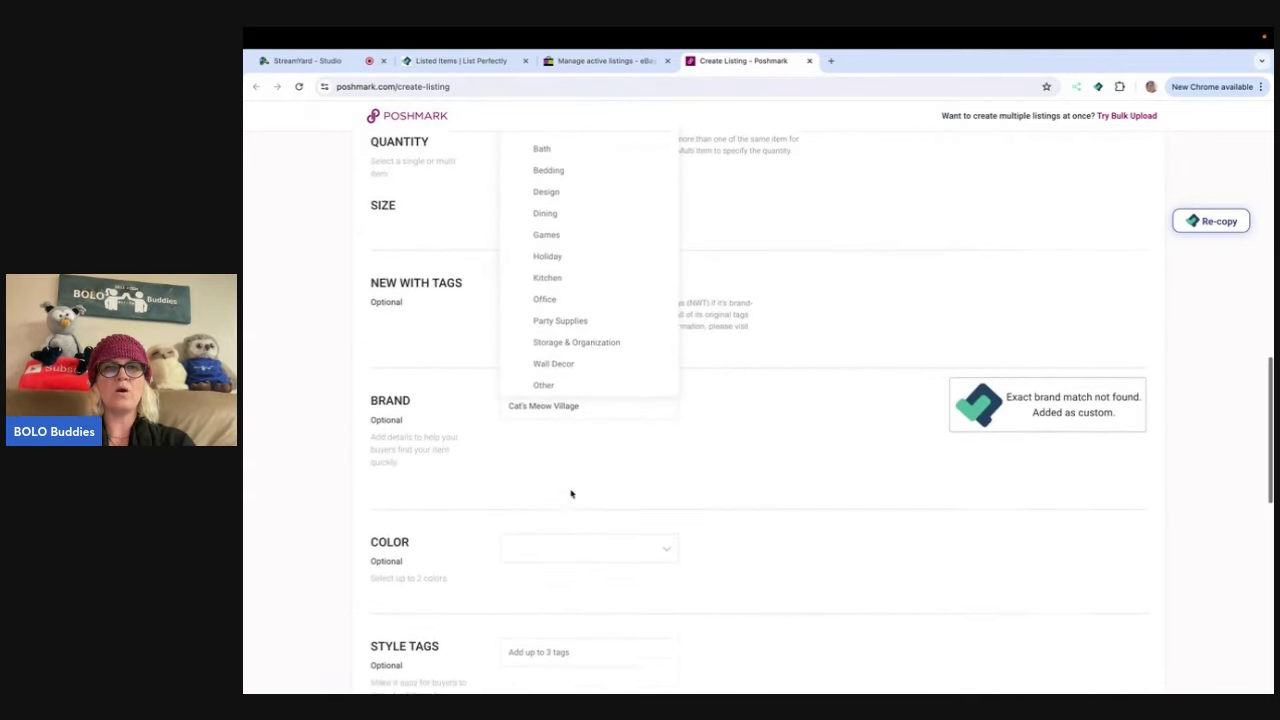
scroll(571, 493, "up", 1)
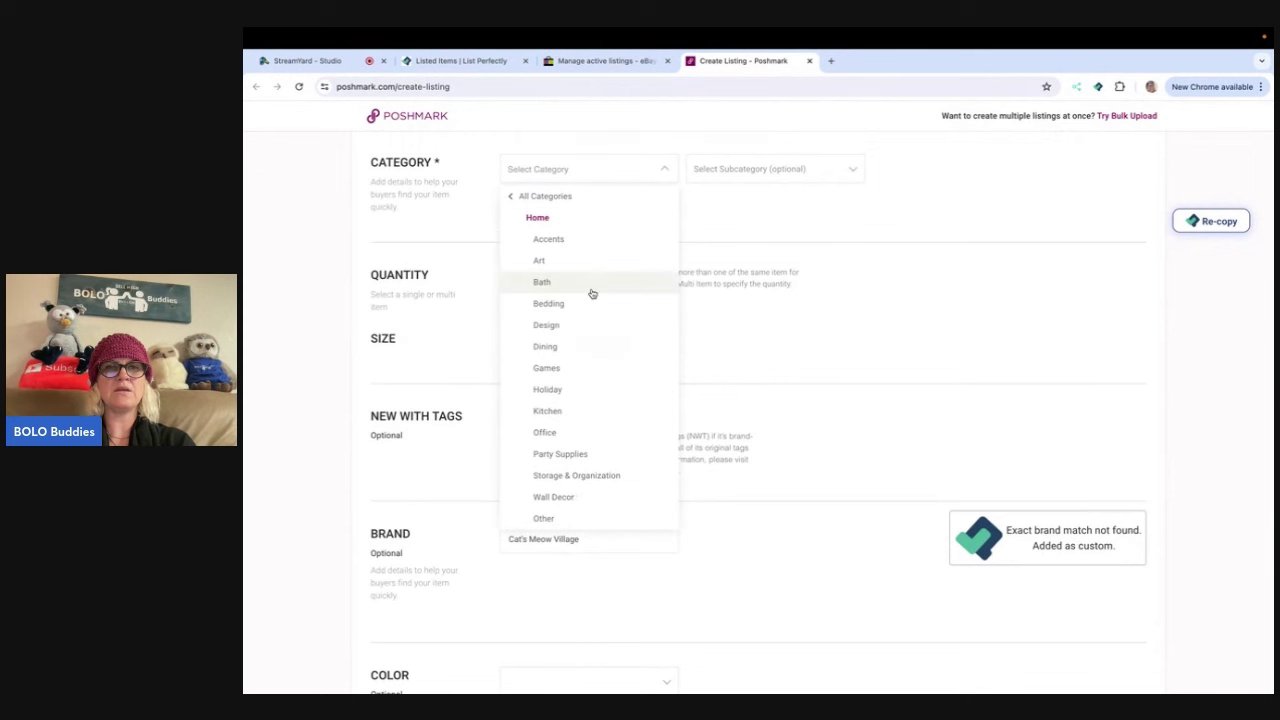
left_click(593, 247)
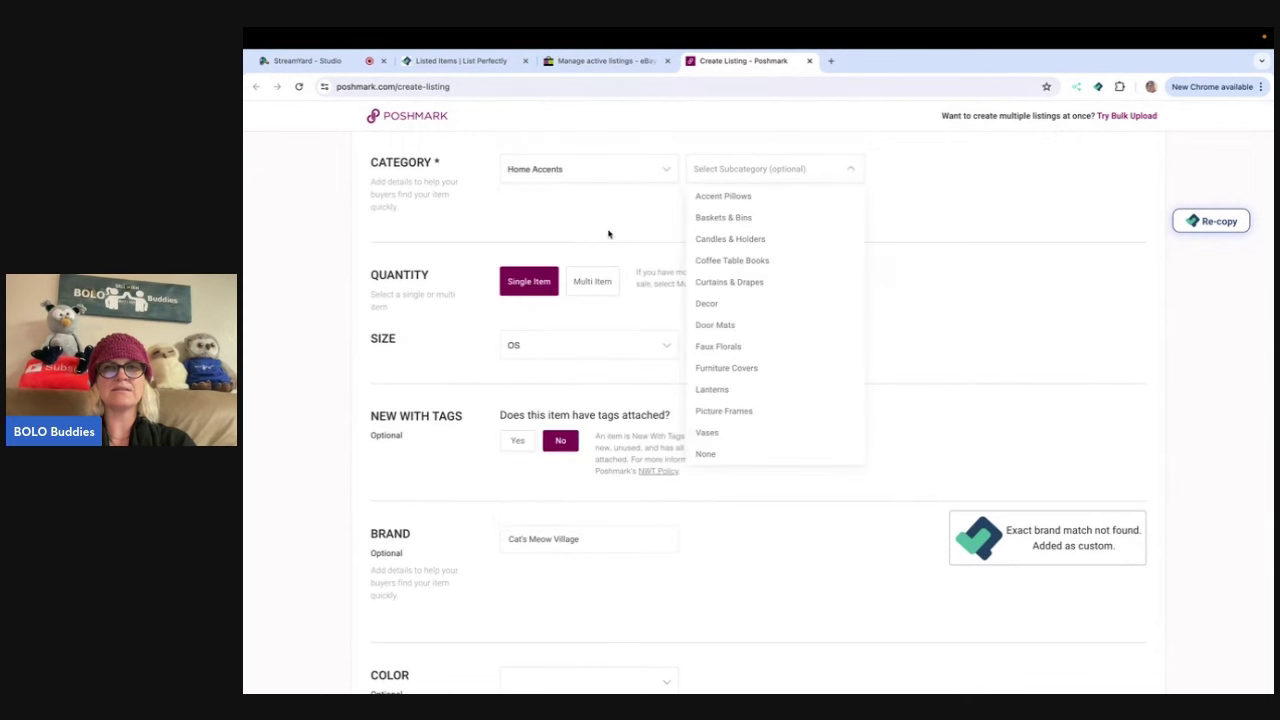
left_click(728, 171)
left_click(712, 303)
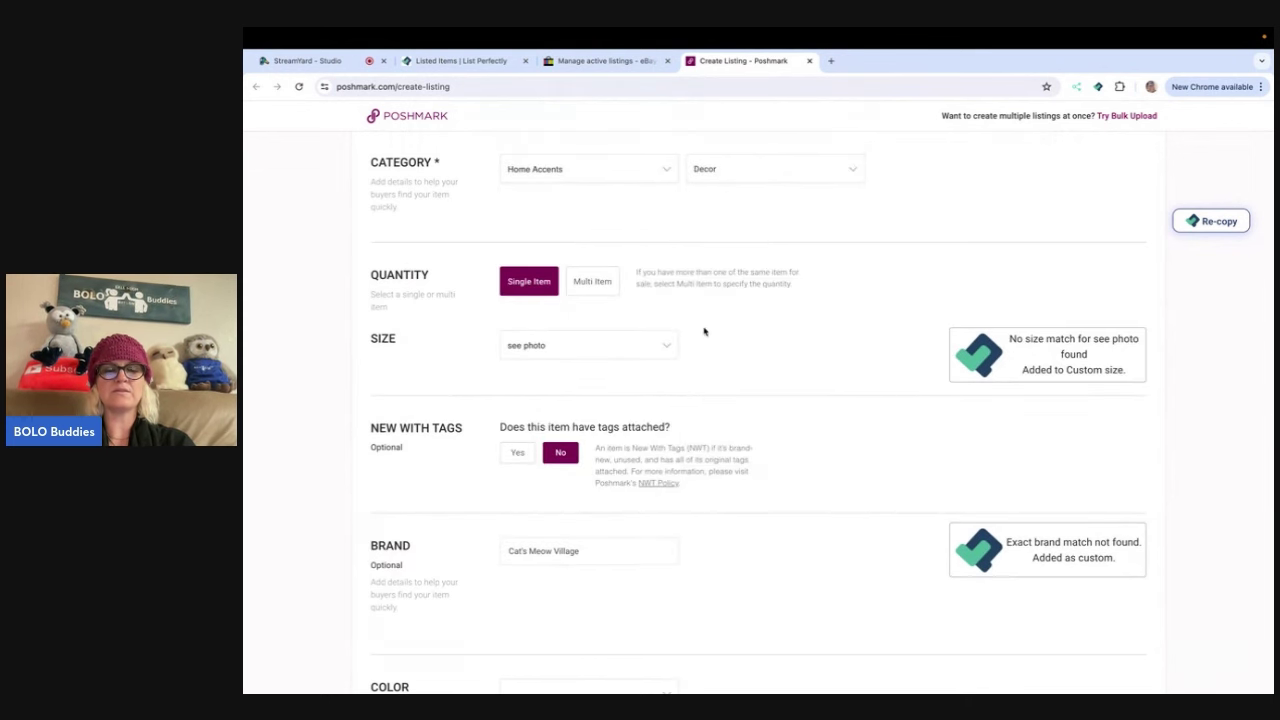
- Publish the Cats Meow Village listing on Poshmark without sharing it to other networks, and close its page
scroll(681, 391, "down", 2)
scroll(681, 391, "down", 4)
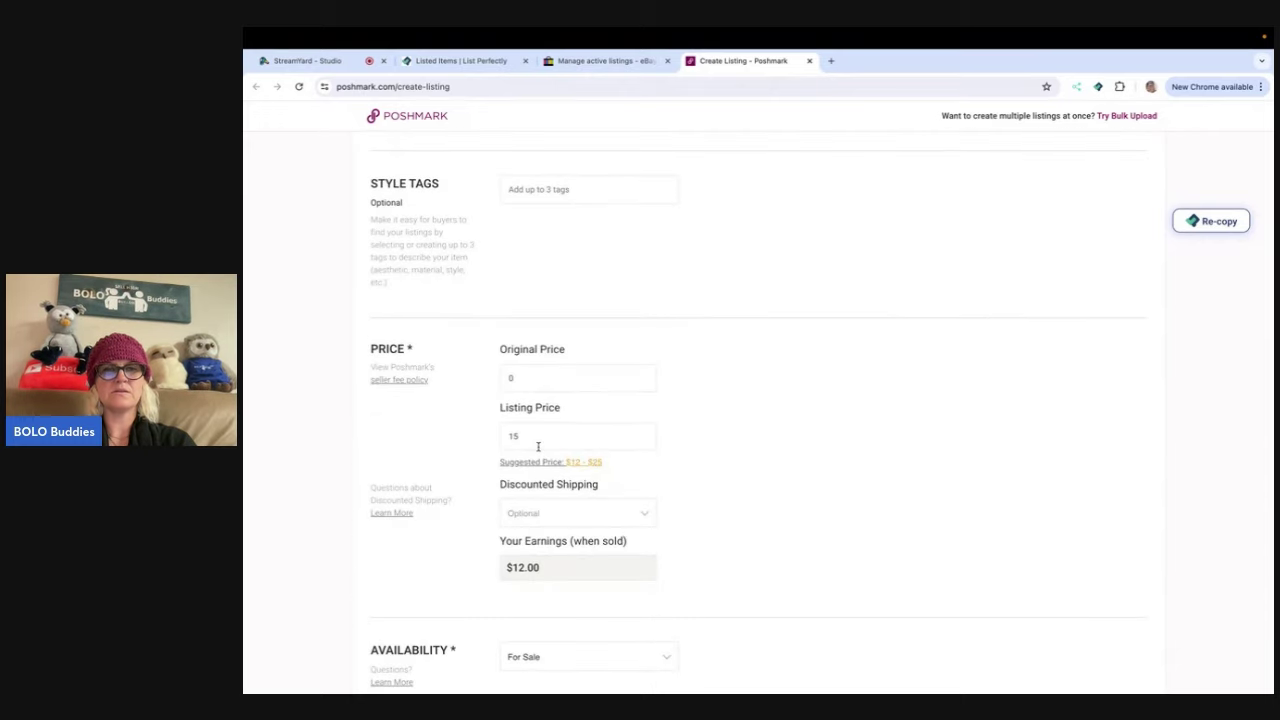
scroll(605, 452, "down", 3)
left_click(1110, 554)
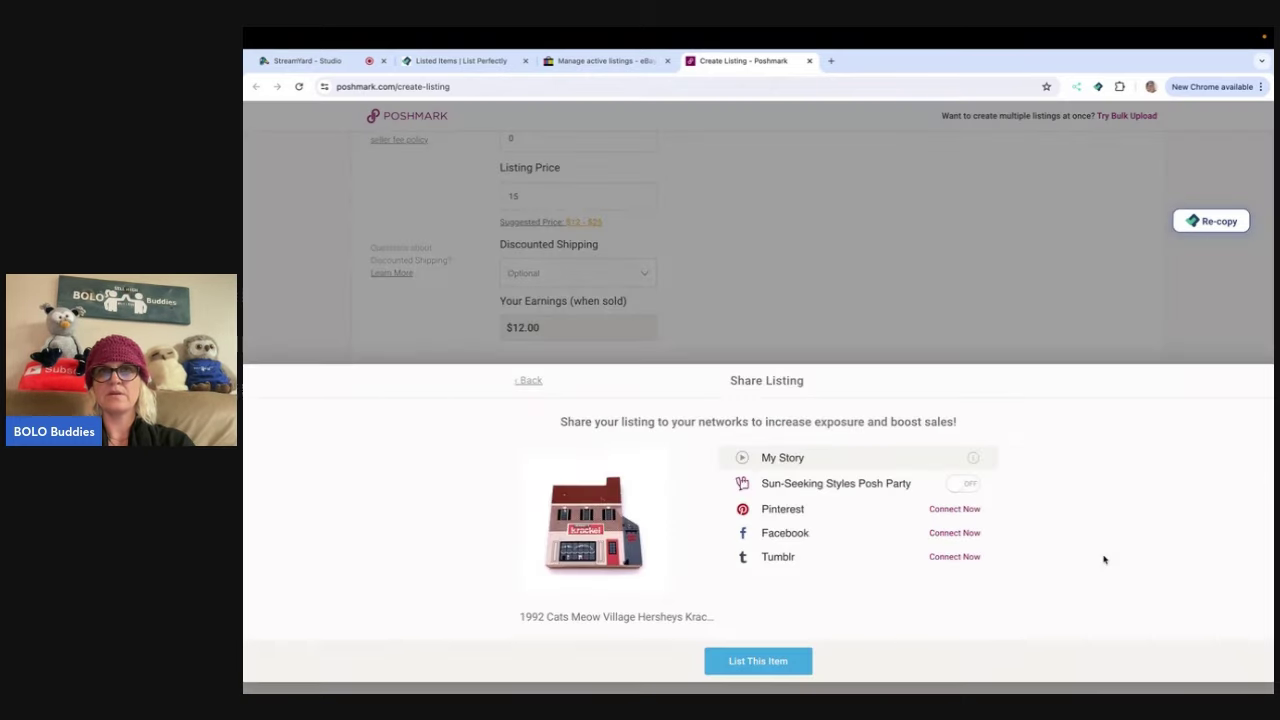
left_click(758, 662)
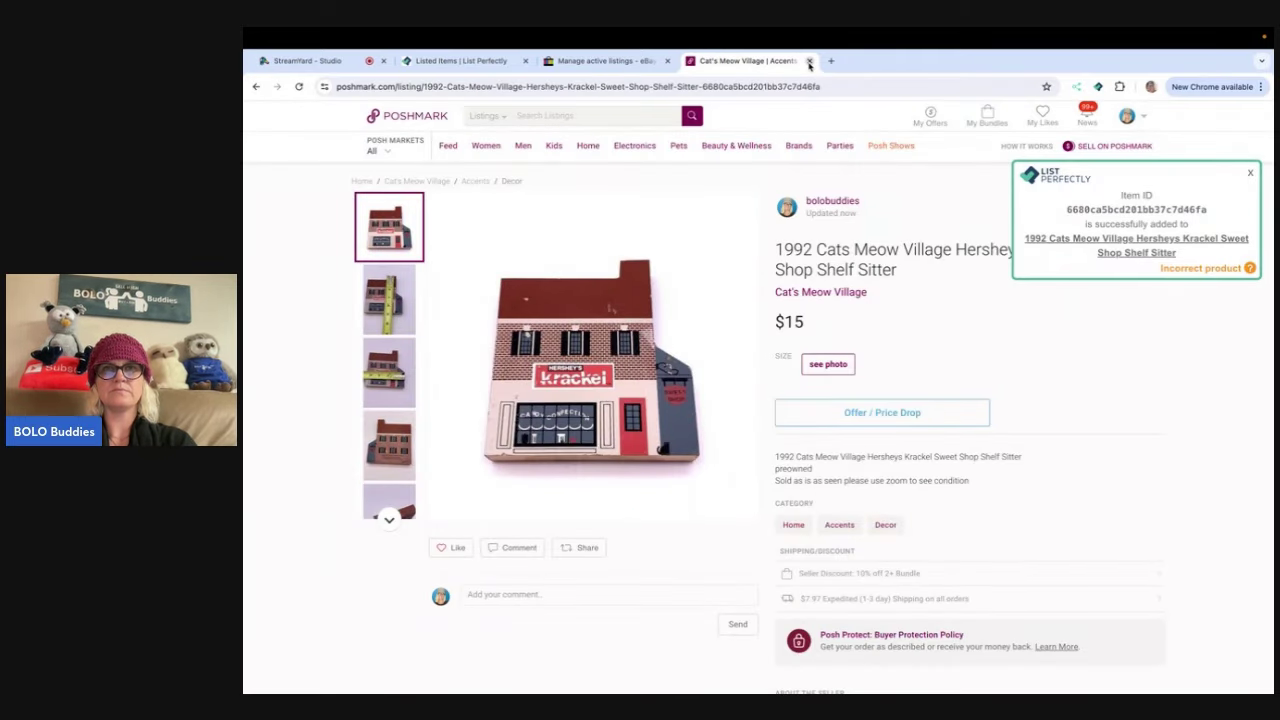
left_click(810, 61)
- Close the eBay active listings, return to List Perfectly, and reload its listings after dismissing the marketplace selection for the four items
left_click(668, 61)
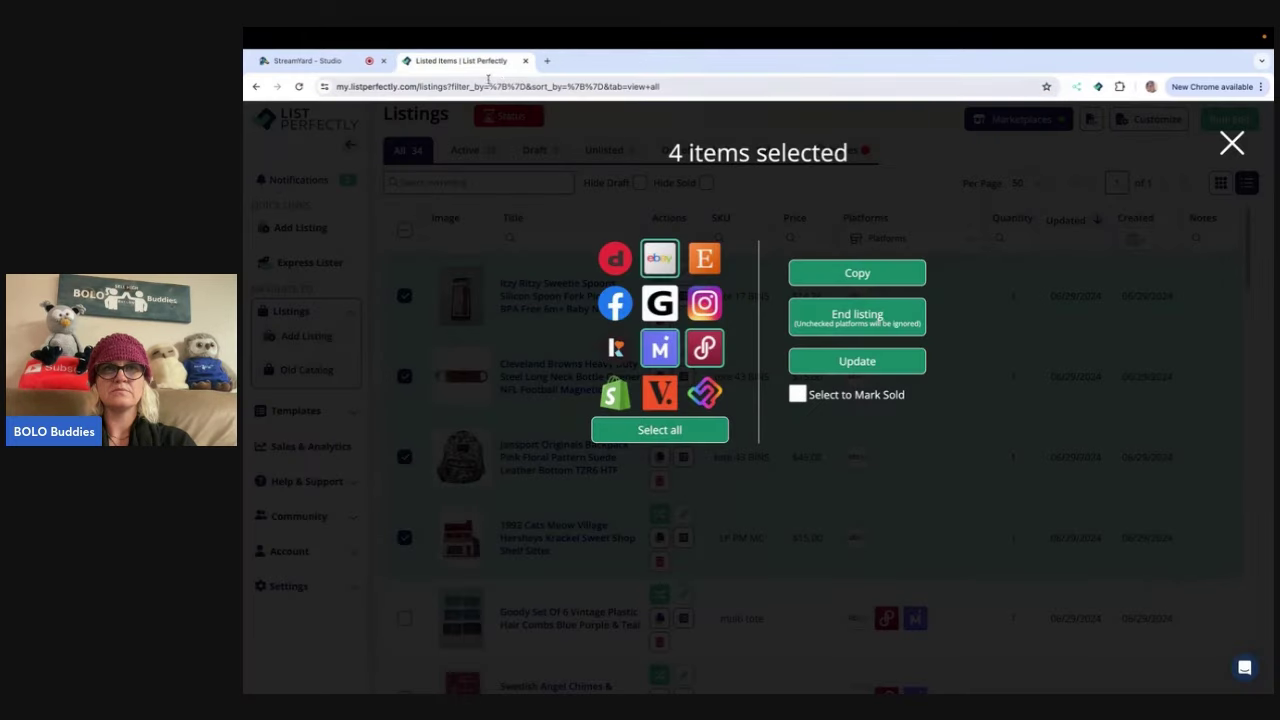
left_click(1231, 144)
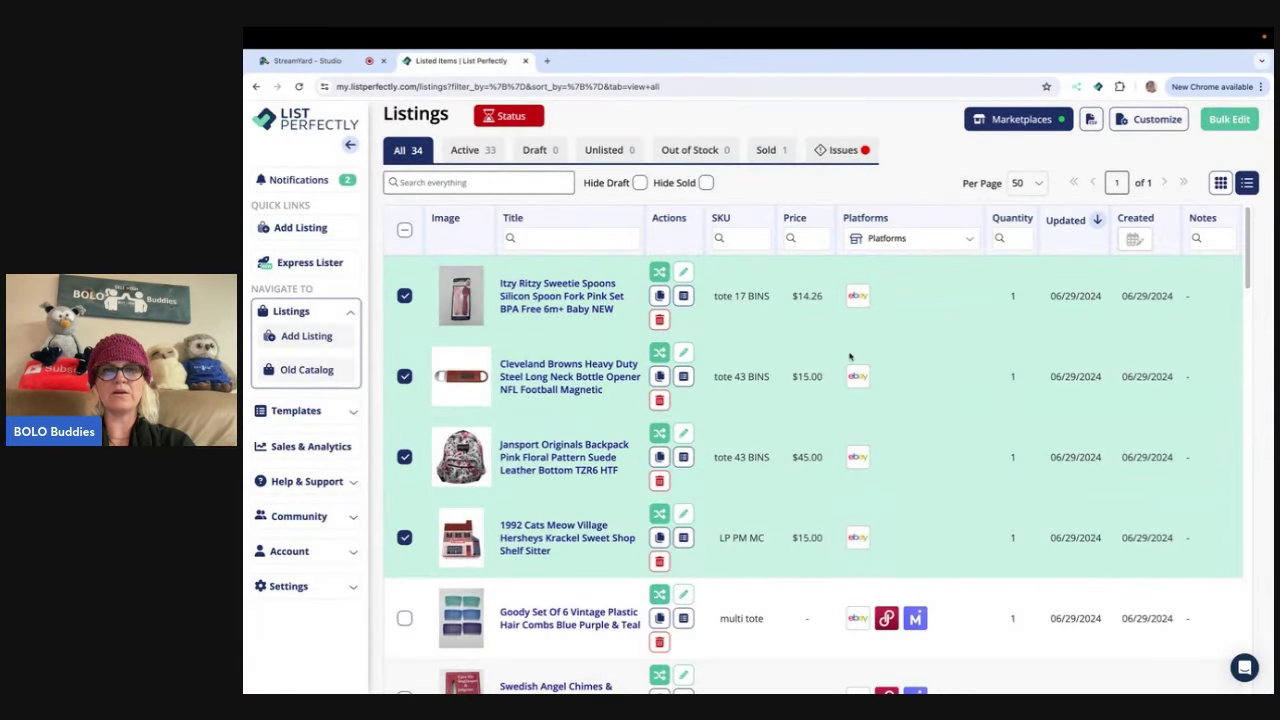
left_click(722, 87)
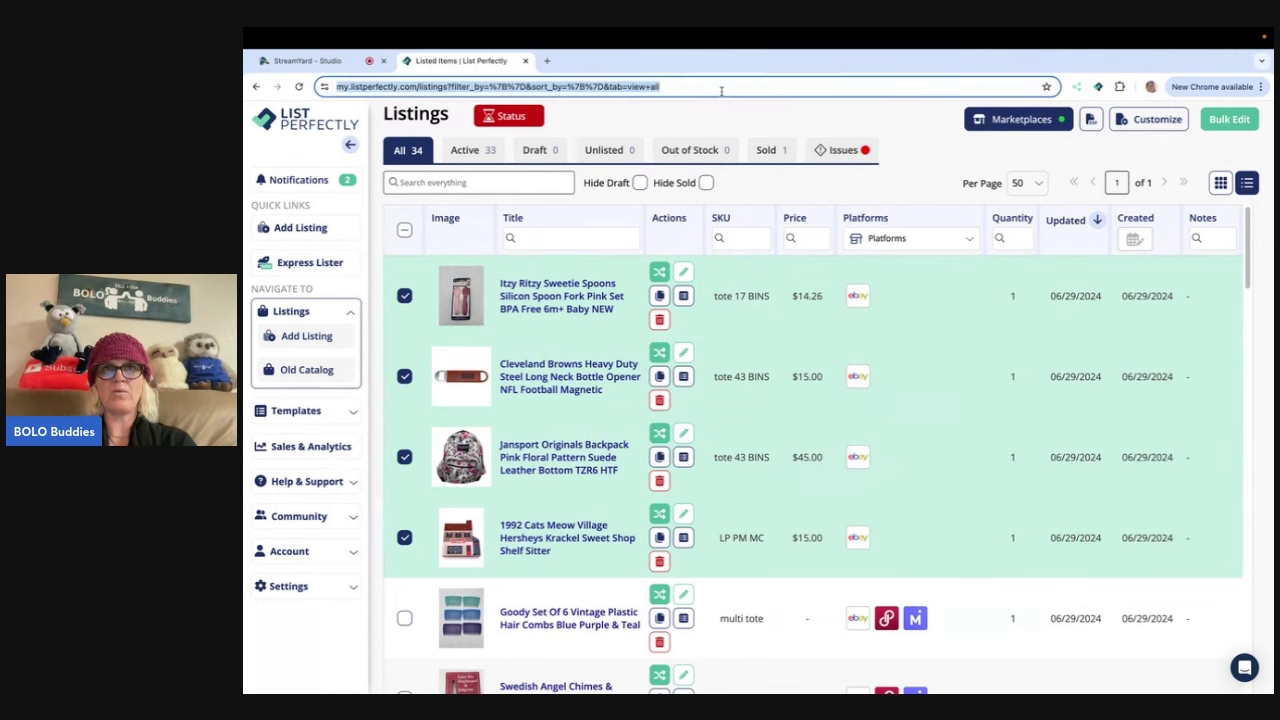
key("Return")
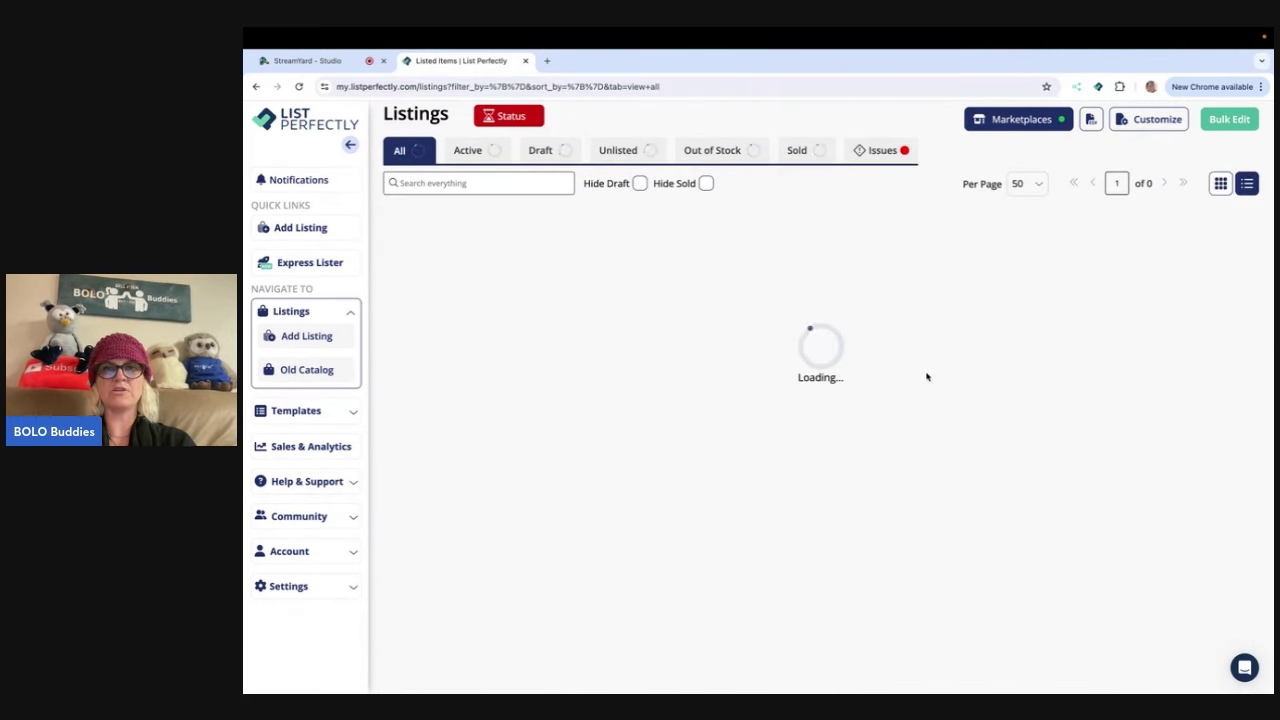